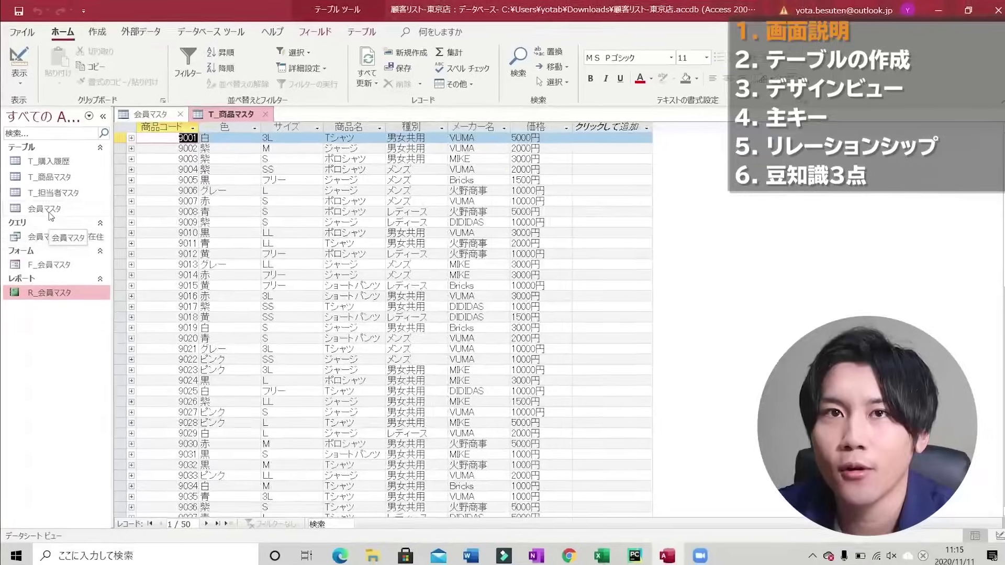
Step: Open the 会員マスタ table, check T_商品マスタ, then return to the members and select F_会員マスタ
{"action": "double_click", "coordinate": [53, 213]}
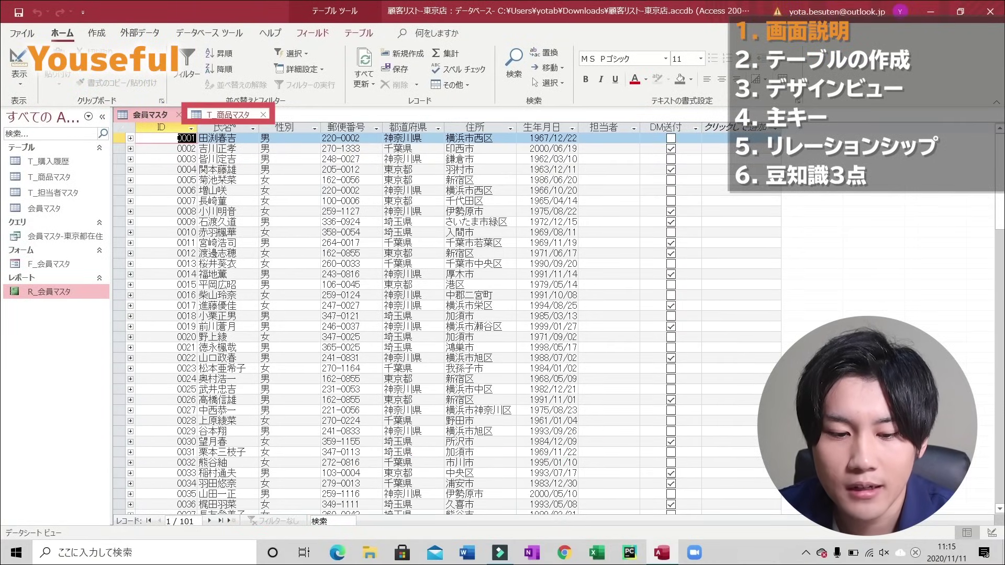
{"action": "left_click", "coordinate": [231, 116]}
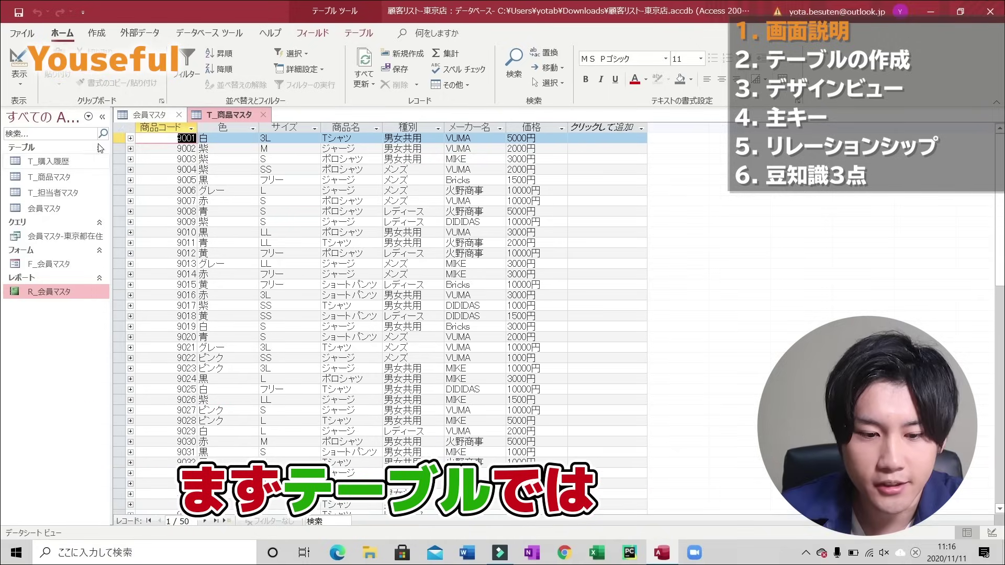
{"action": "left_click", "coordinate": [145, 115]}
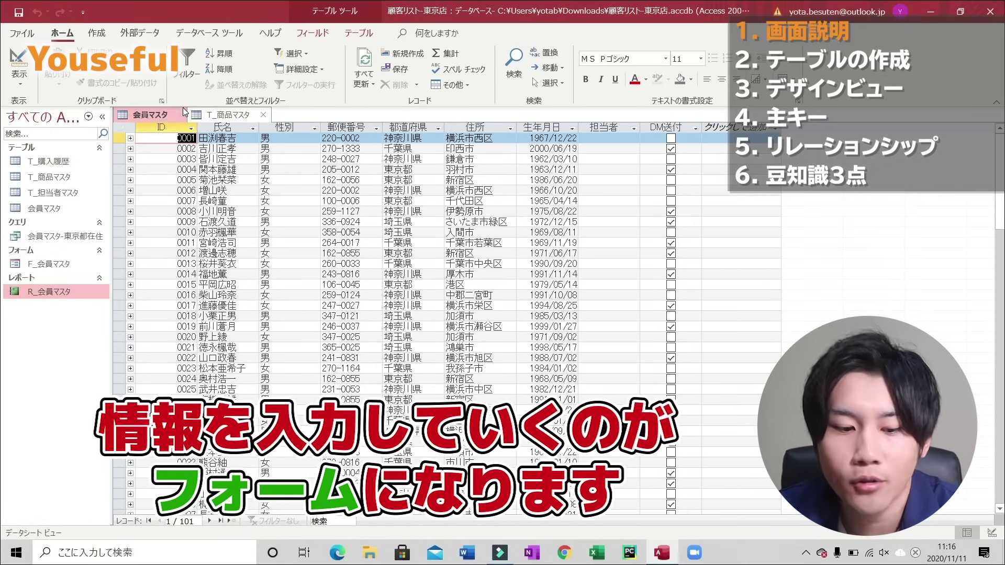
{"action": "left_click", "coordinate": [30, 267]}
Step: Open the F_会員マスタ form at a new blank record, then open the 会員マスタ-東京都在住 query
{"action": "double_click", "coordinate": [31, 269]}
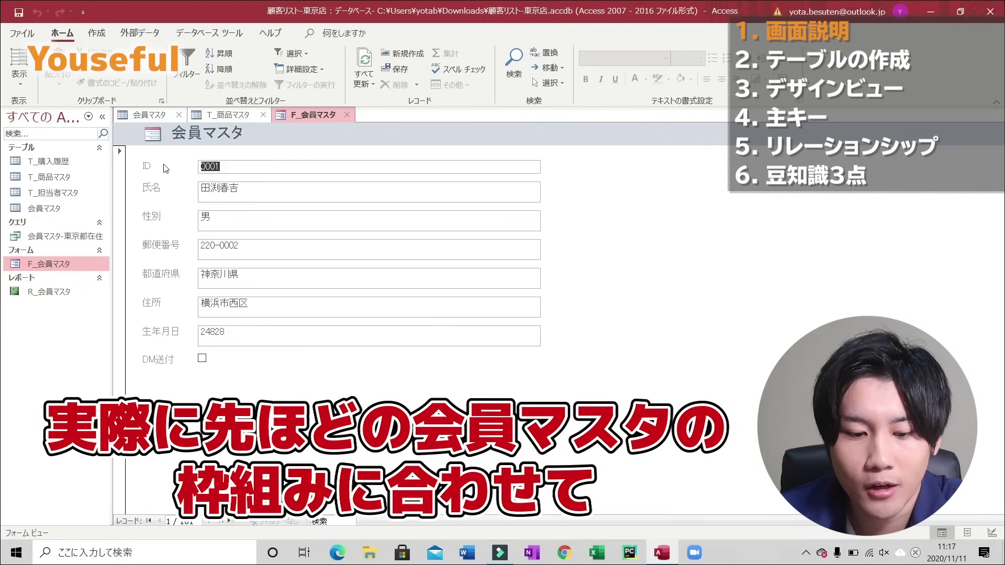
{"action": "left_click", "coordinate": [227, 519]}
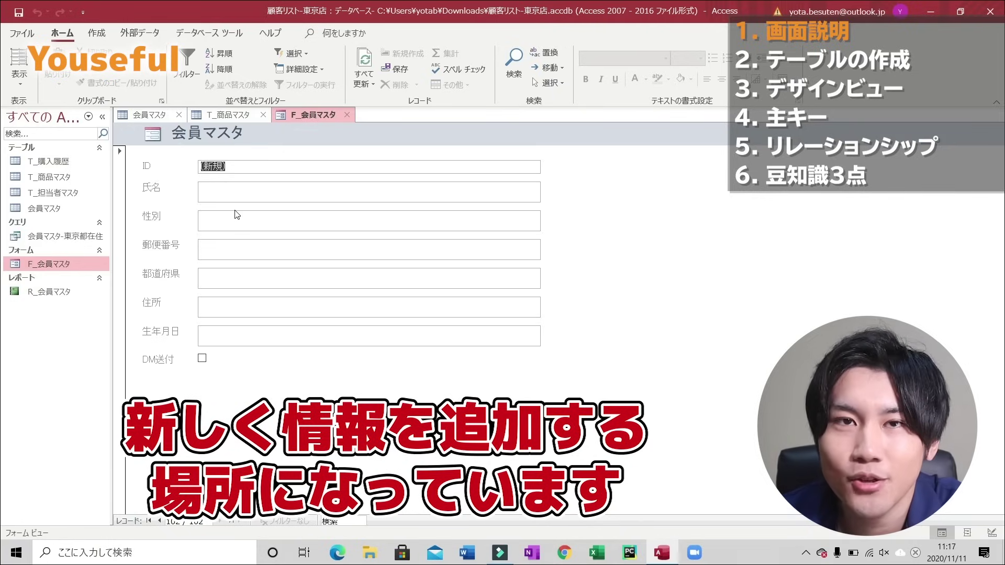
{"action": "double_click", "coordinate": [56, 237]}
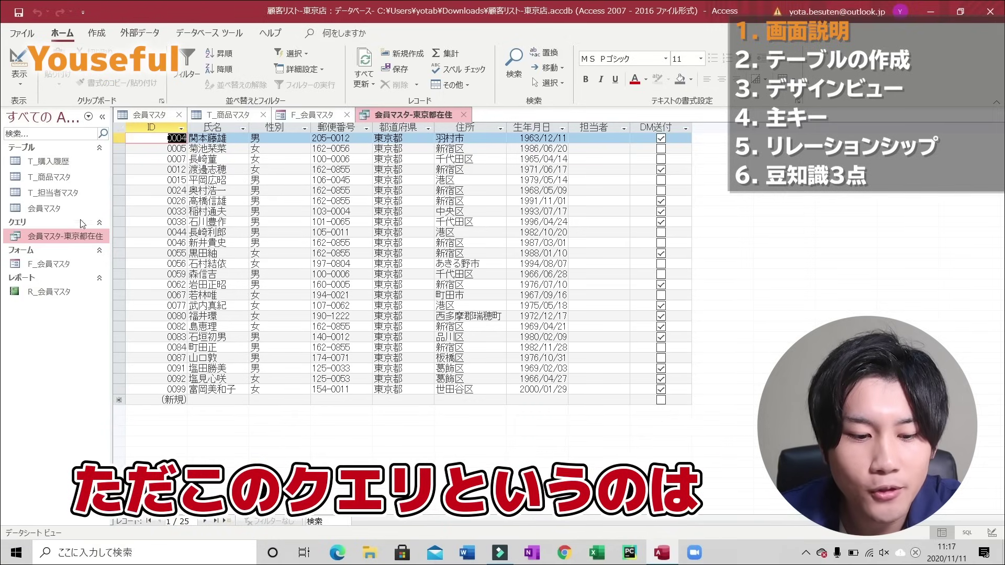
Step: Compare the 会員マスタ table with the Tokyo query results, then open the R_会員マスタ report
{"action": "left_click", "coordinate": [150, 114]}
{"action": "left_click", "coordinate": [396, 115]}
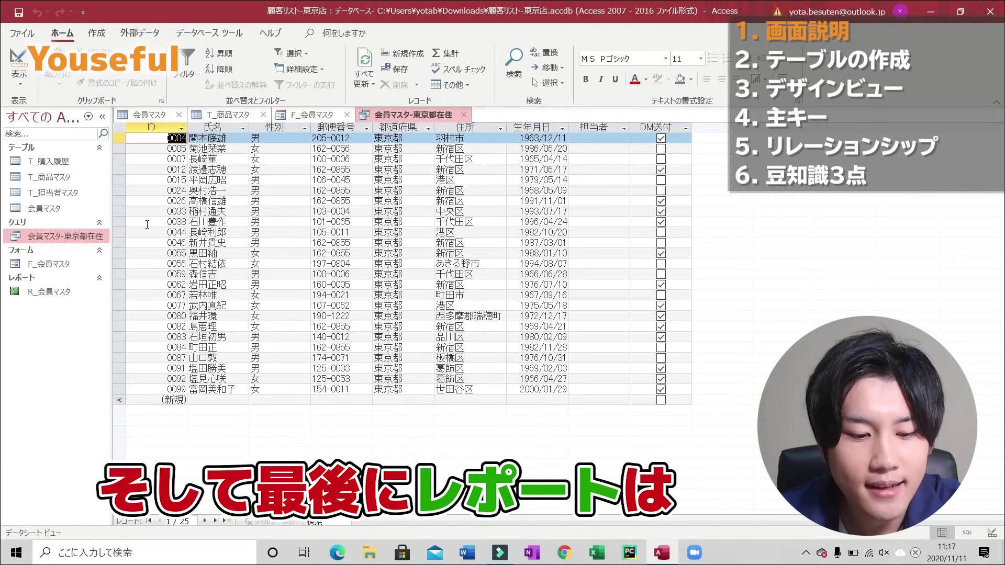
{"action": "double_click", "coordinate": [34, 292]}
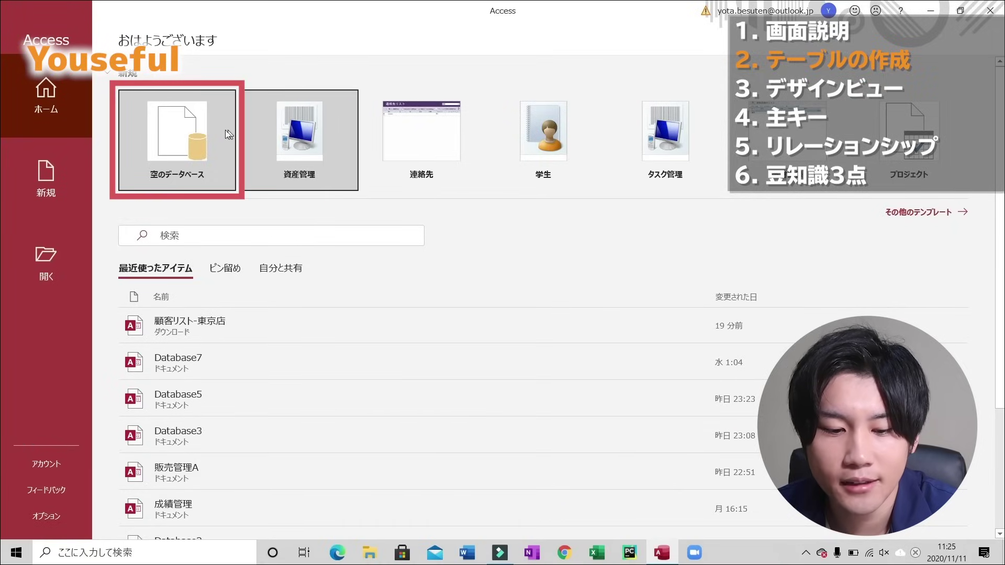
Step: Create a blank database, replacing the default file name with Gym
{"action": "left_click", "coordinate": [186, 142]}
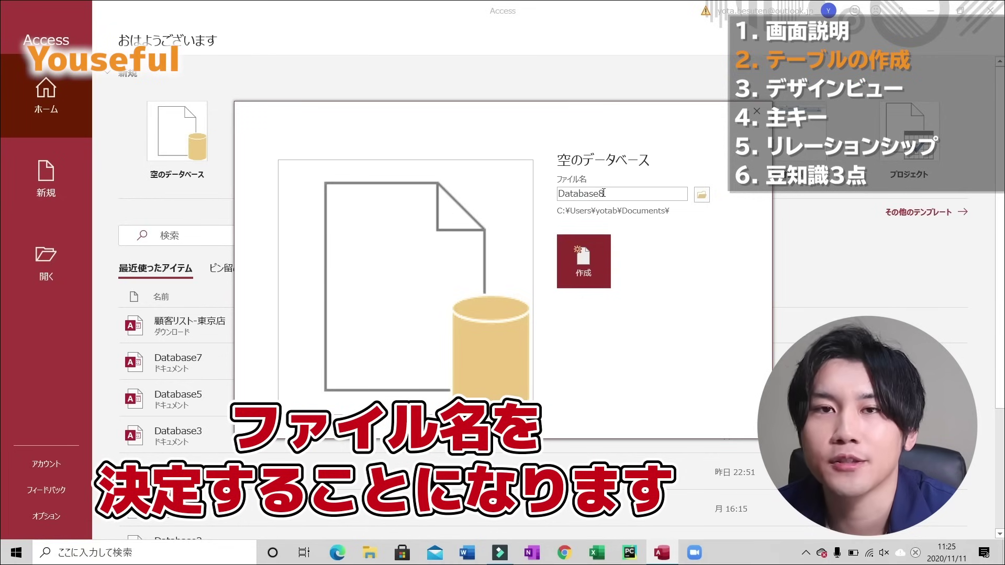
{"action": "left_click", "coordinate": [615, 192]}
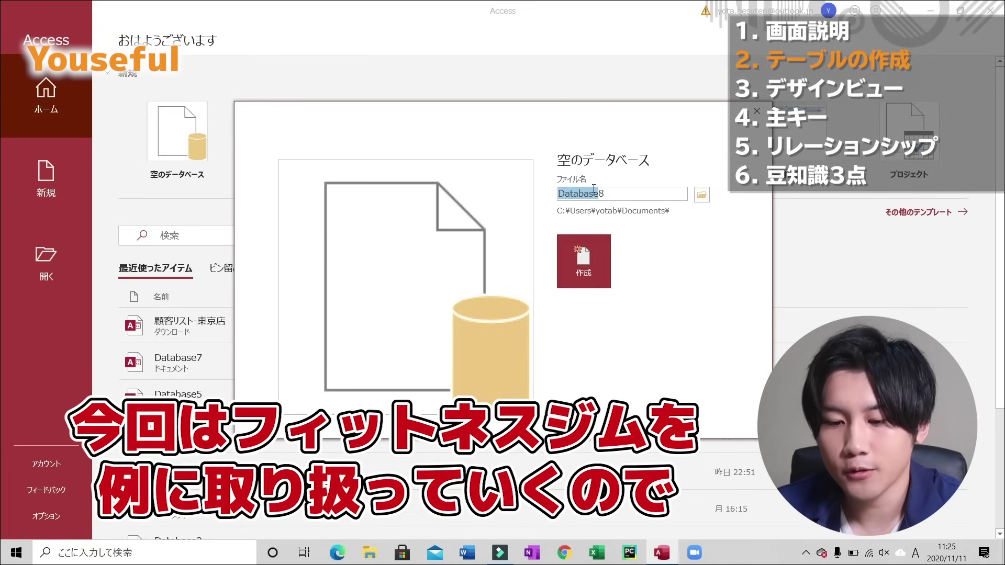
{"action": "left_click", "coordinate": [596, 192]}
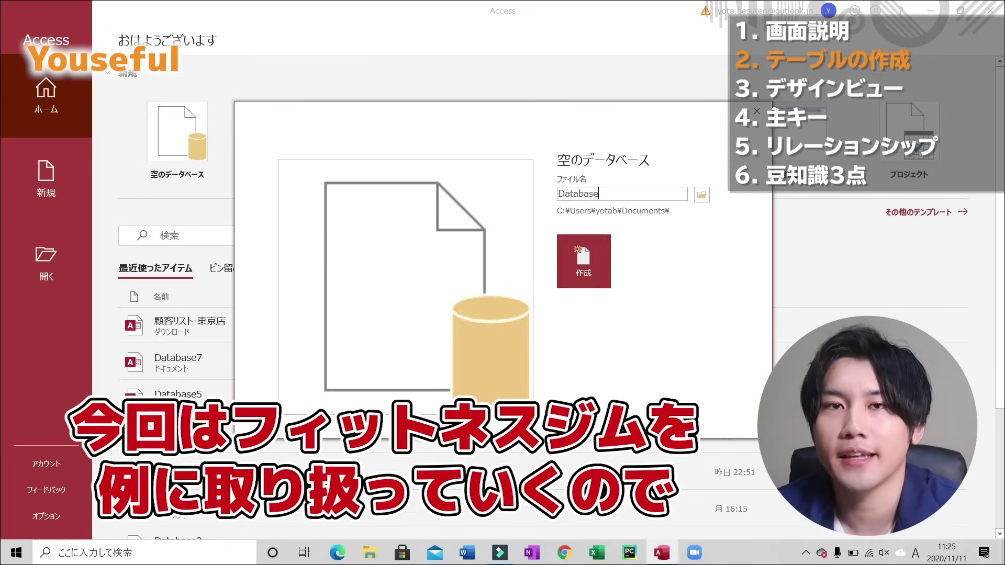
{"action": "key", "text": "BackSpace"}
{"action": "key", "text": "BackSpace"}
{"action": "key", "text": "BackSpace"}
{"action": "type", "text": "Gym"}
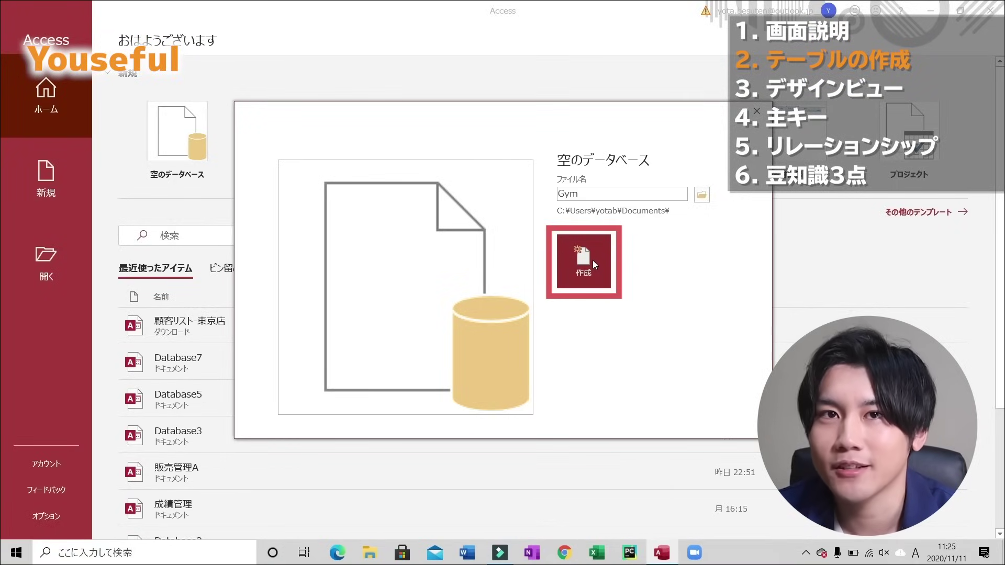
{"action": "left_click", "coordinate": [592, 259]}
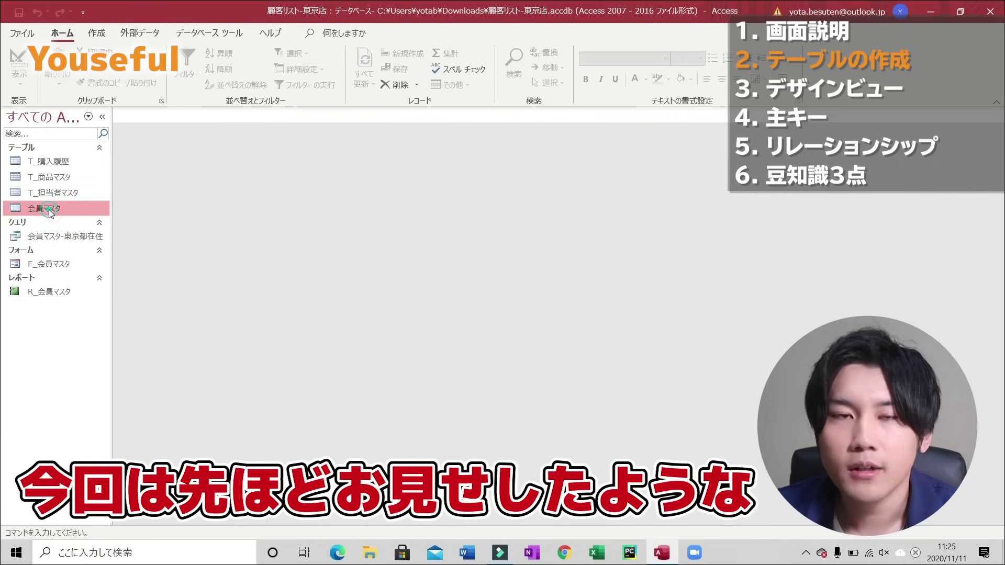
Step: Open テーブル1 and drop down the 表示 view options
{"action": "double_click", "coordinate": [49, 210]}
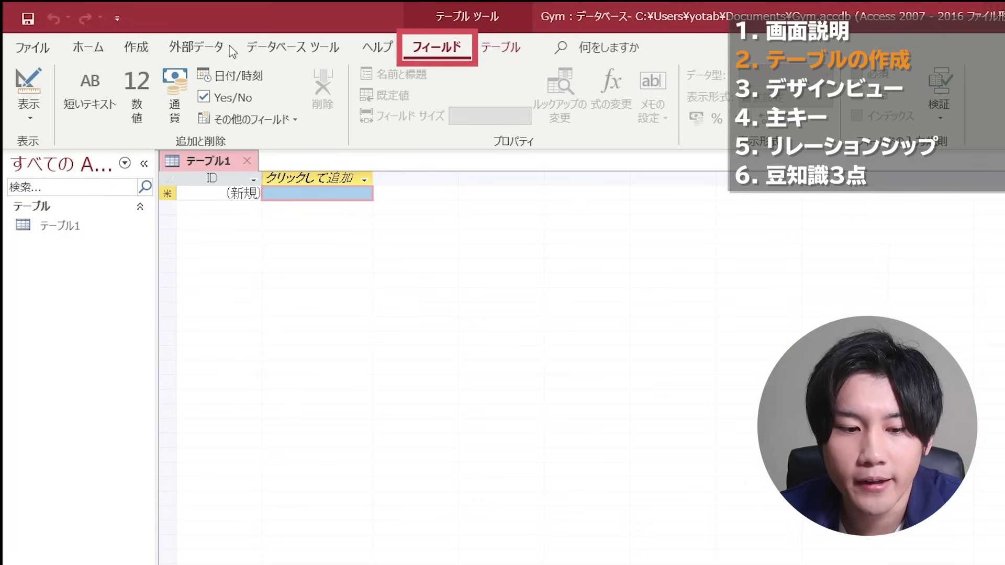
{"action": "left_click", "coordinate": [34, 109]}
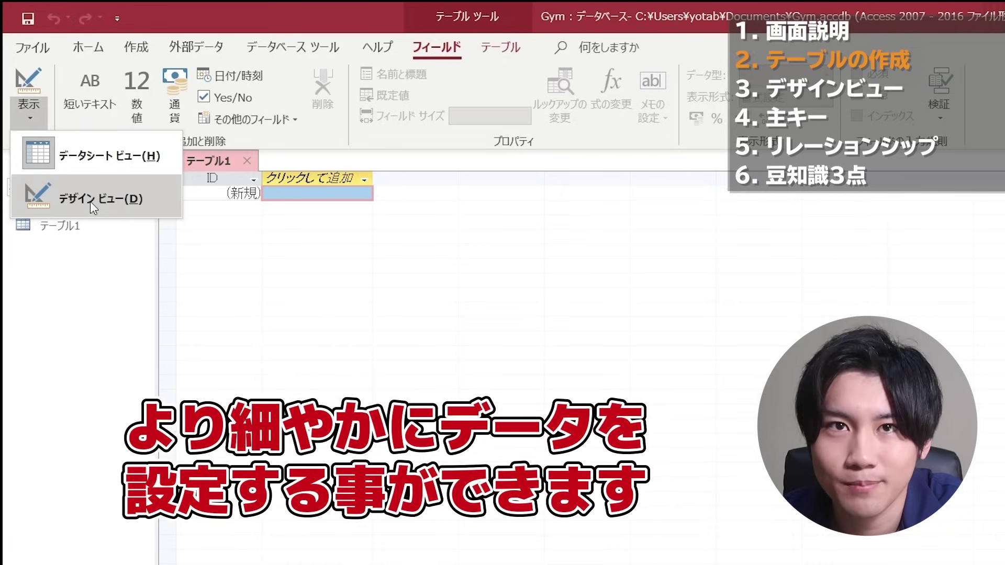
Step: Switch テーブル1 to design view, saving it under the name T_会員マスタ
{"action": "left_click", "coordinate": [90, 202]}
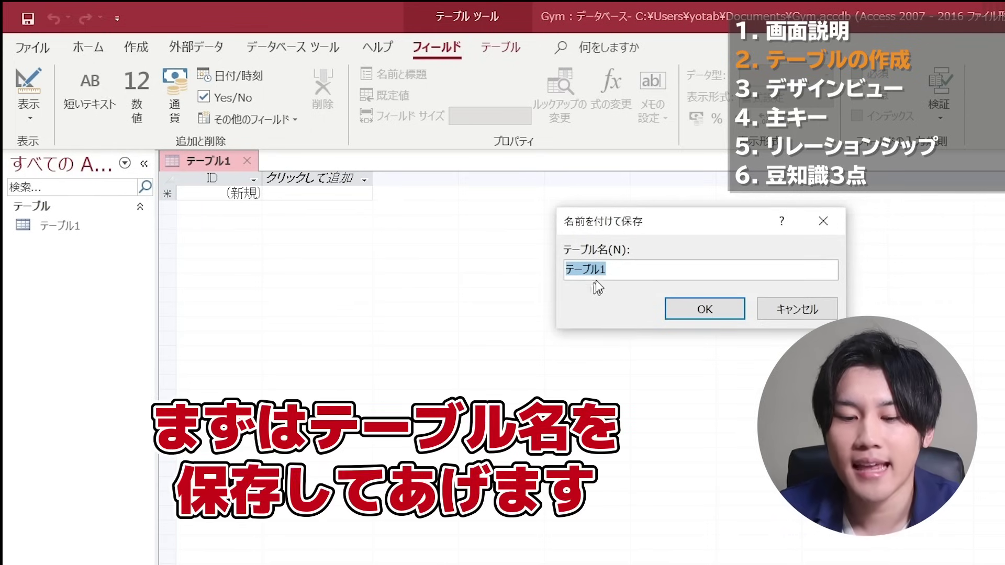
{"action": "type", "text": "T_"}
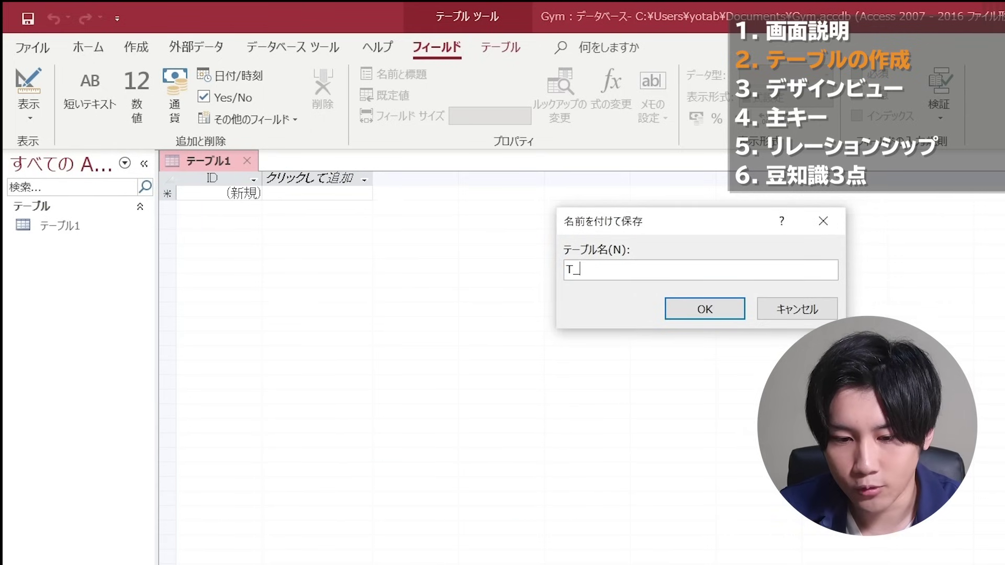
{"action": "key", "text": "Zenkaku_Hankaku"}
{"action": "type", "text": "kaiinn"}
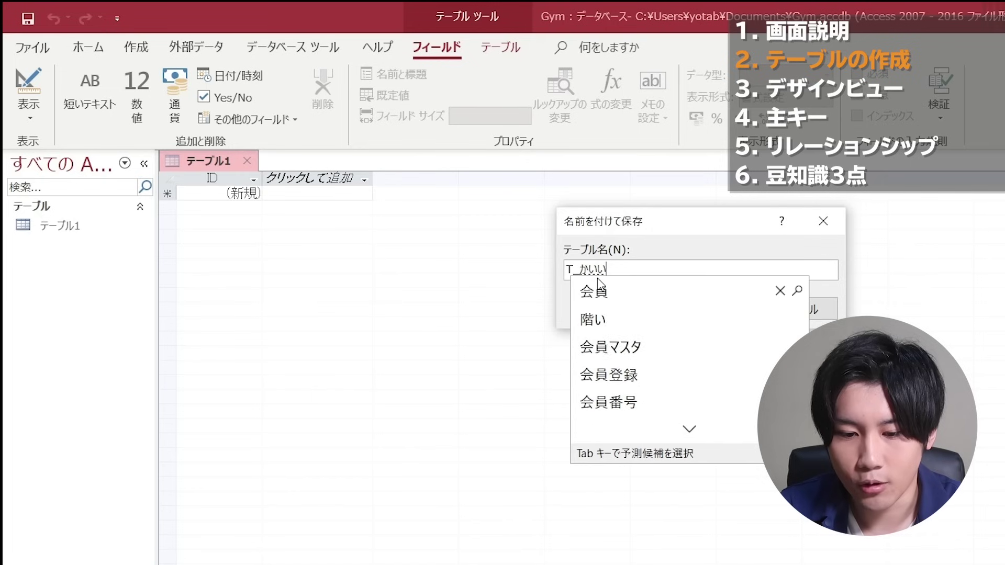
{"action": "type", "text": "masu"}
{"action": "key", "text": "Tab"}
{"action": "key", "text": "Return"}
{"action": "key", "text": "Return"}
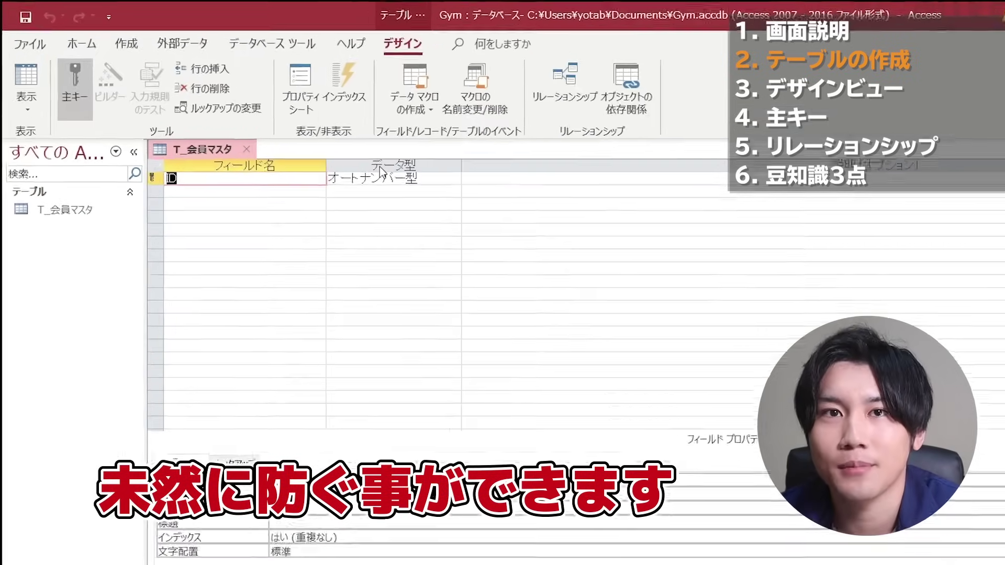
Step: Add a 氏名 field below ID with data type 短いテキスト
{"action": "left_click", "coordinate": [186, 147]}
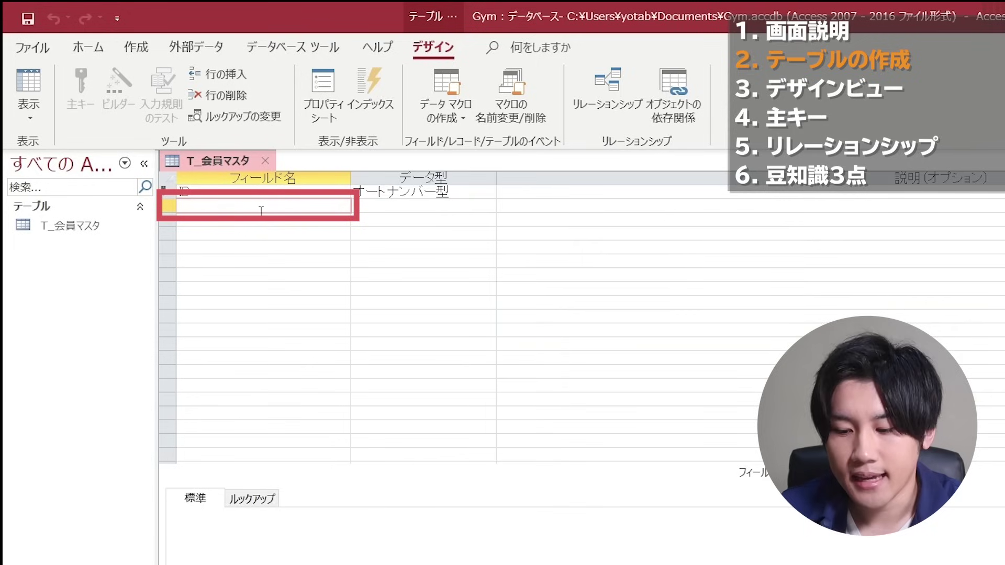
{"action": "type", "text": "氏名"}
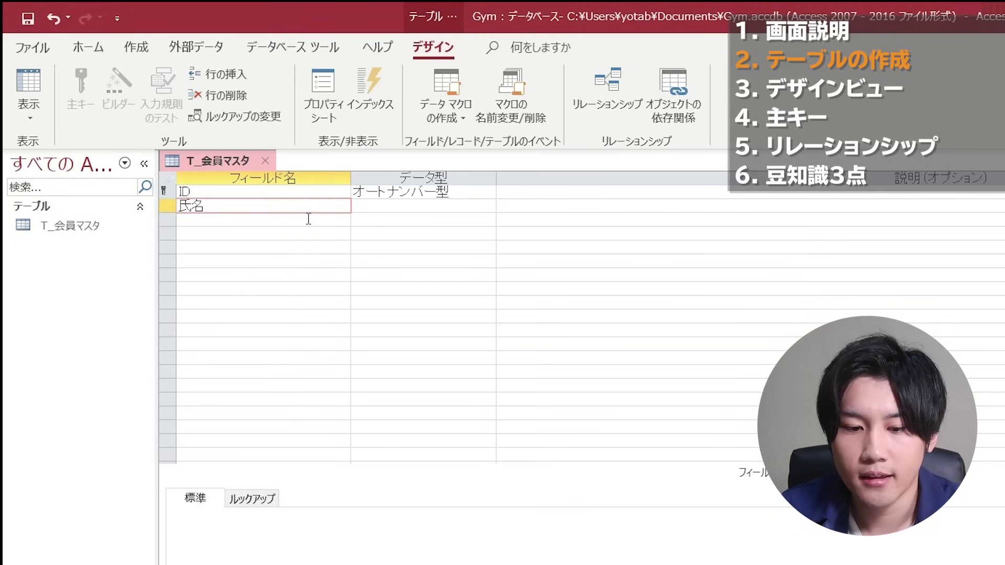
{"action": "key", "text": "Return"}
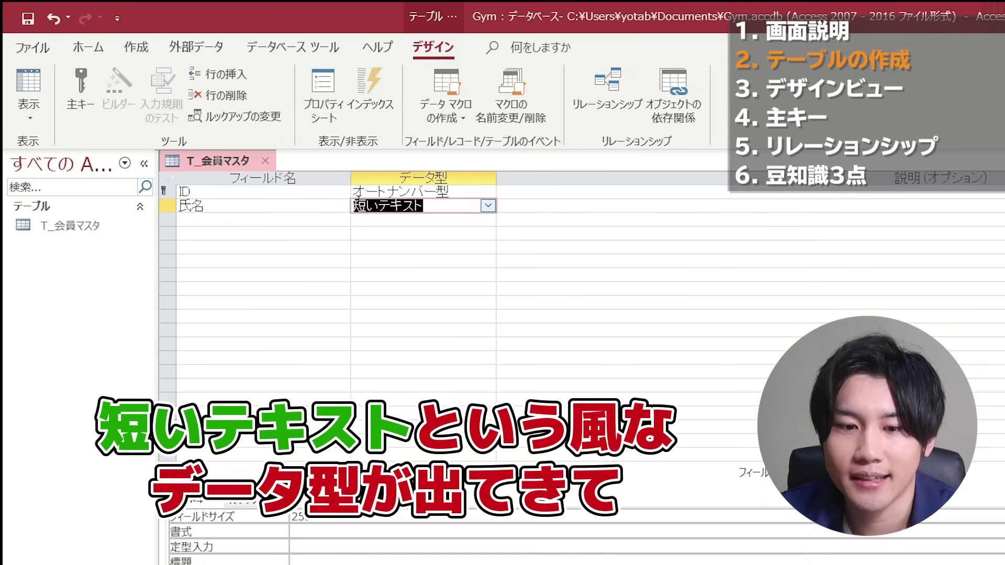
{"action": "left_click", "coordinate": [488, 206]}
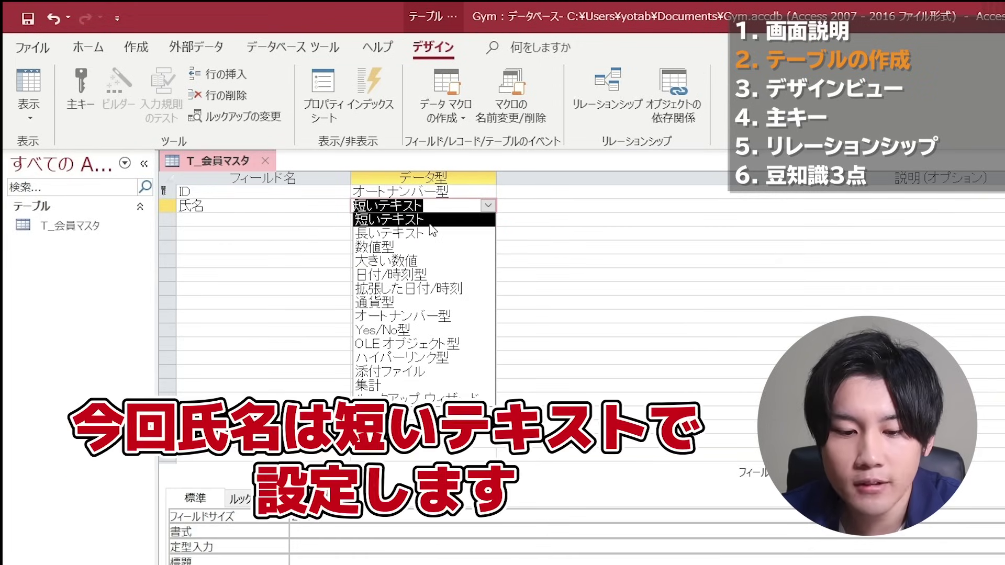
{"action": "left_click", "coordinate": [432, 226]}
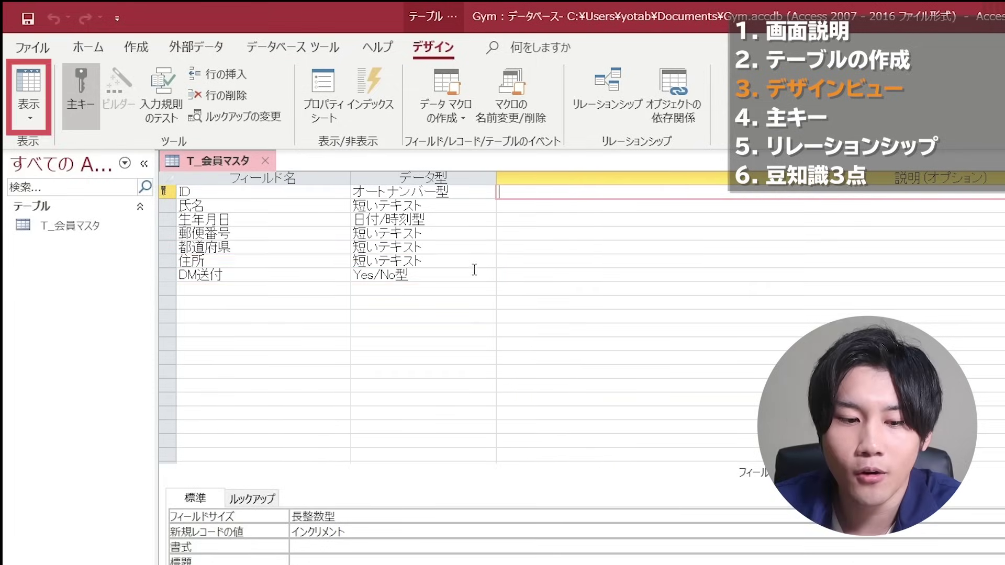
Step: Switch to datasheet view and enter a member's name in the first record's 氏名 cell
{"action": "left_click", "coordinate": [23, 119]}
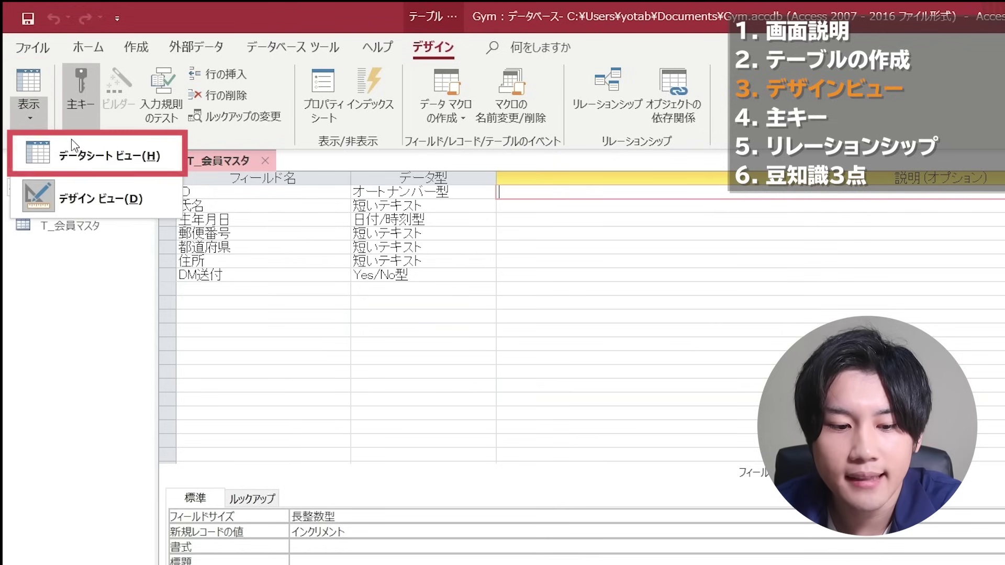
{"action": "left_click", "coordinate": [84, 157]}
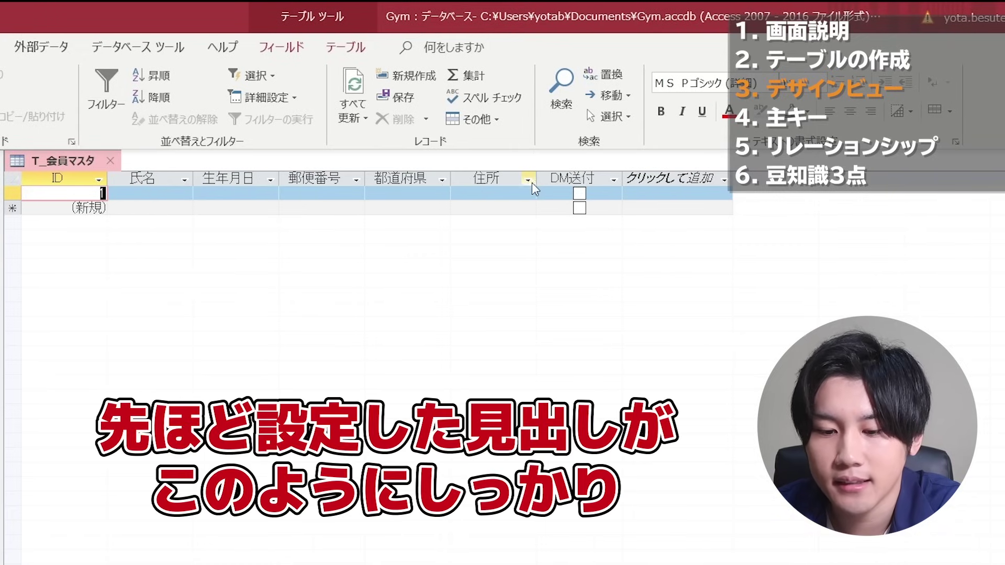
{"action": "key", "text": "Tab"}
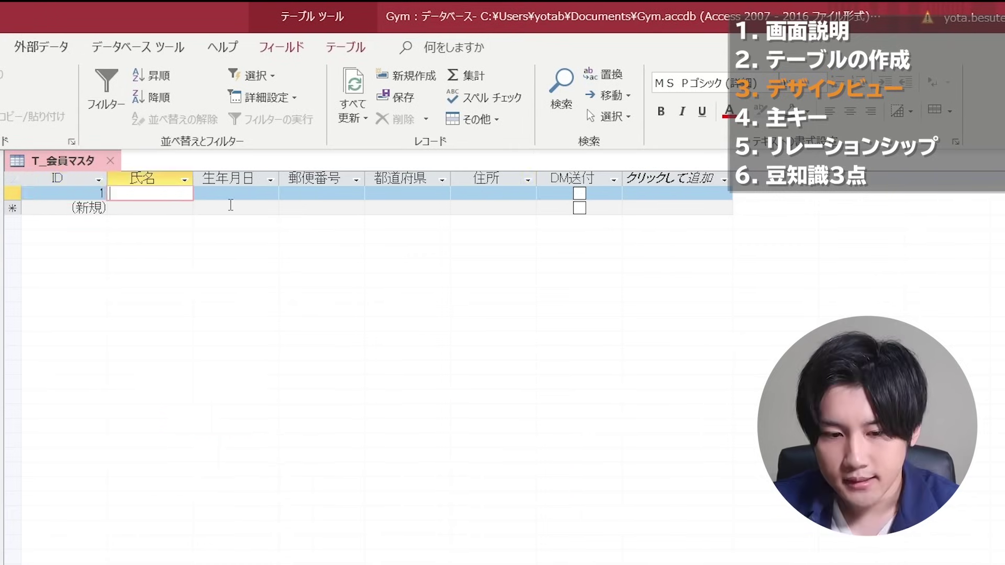
{"action": "type", "text": "kawa"}
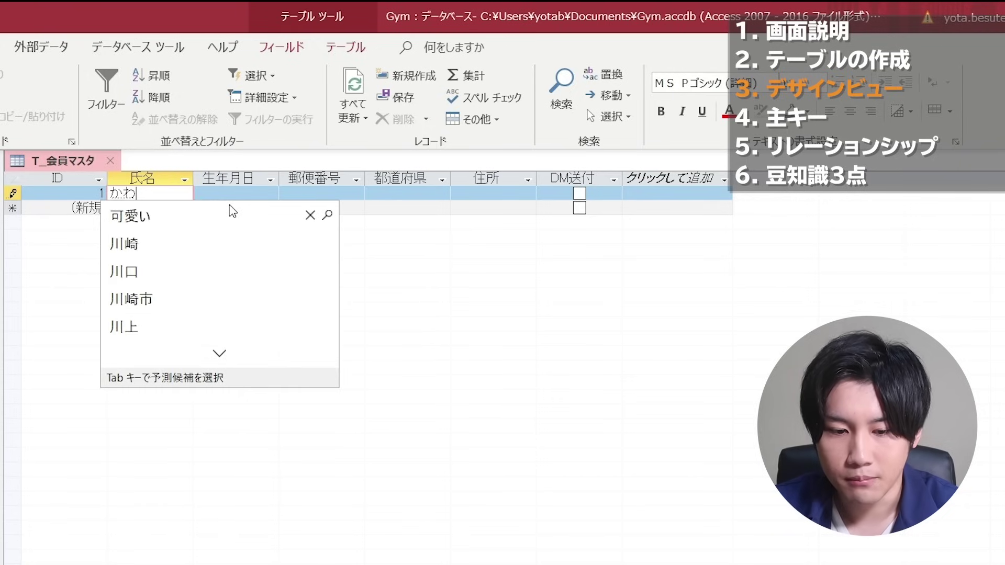
{"action": "key", "text": "BackSpace"}
{"action": "key", "text": "Tab"}
{"action": "key", "text": "Return"}
{"action": "key", "text": "Return"}
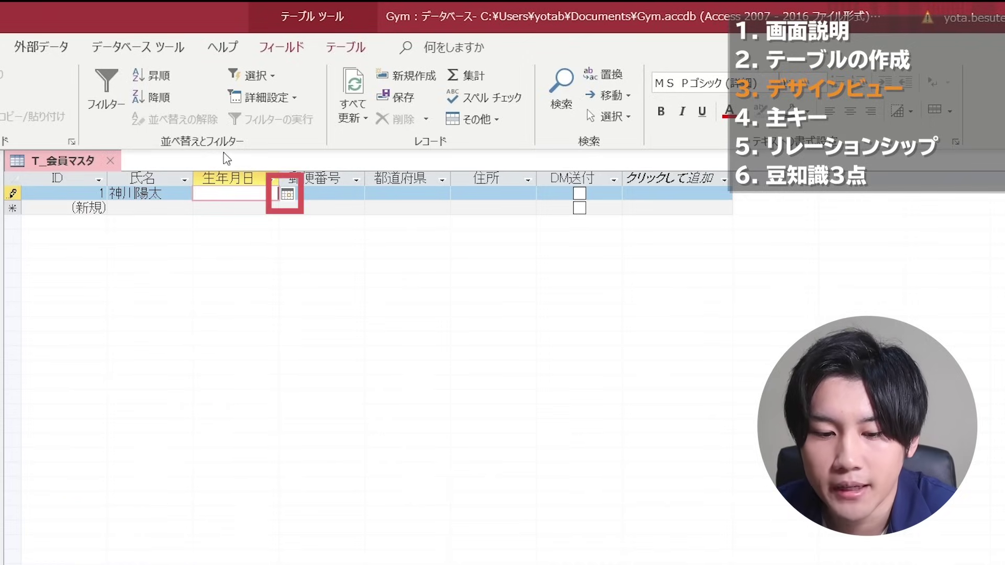
Step: Set 生年月日 to 2020/10/07 with the calendar and tick DM送付
{"action": "left_click", "coordinate": [287, 195]}
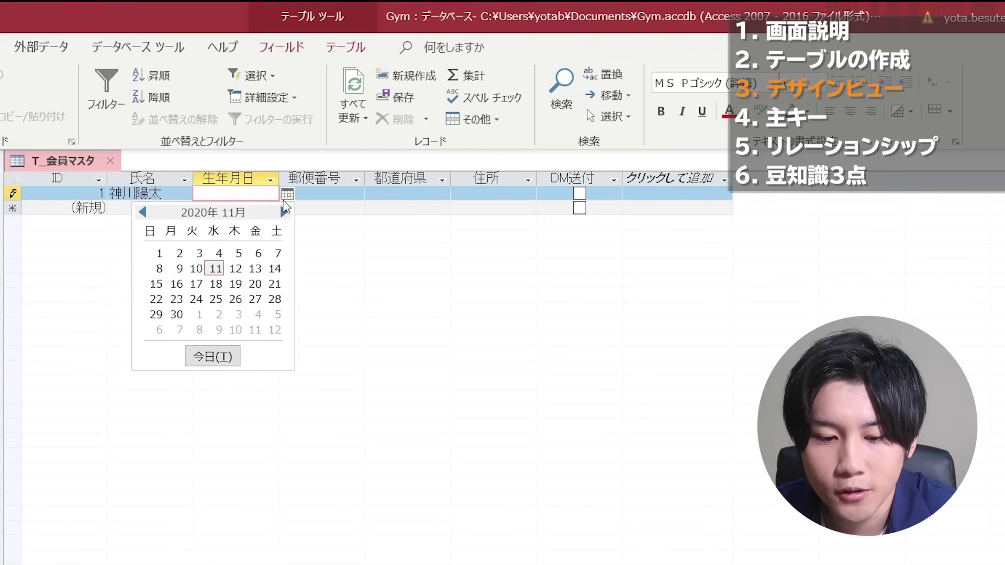
{"action": "left_click", "coordinate": [142, 212]}
{"action": "left_click", "coordinate": [219, 268]}
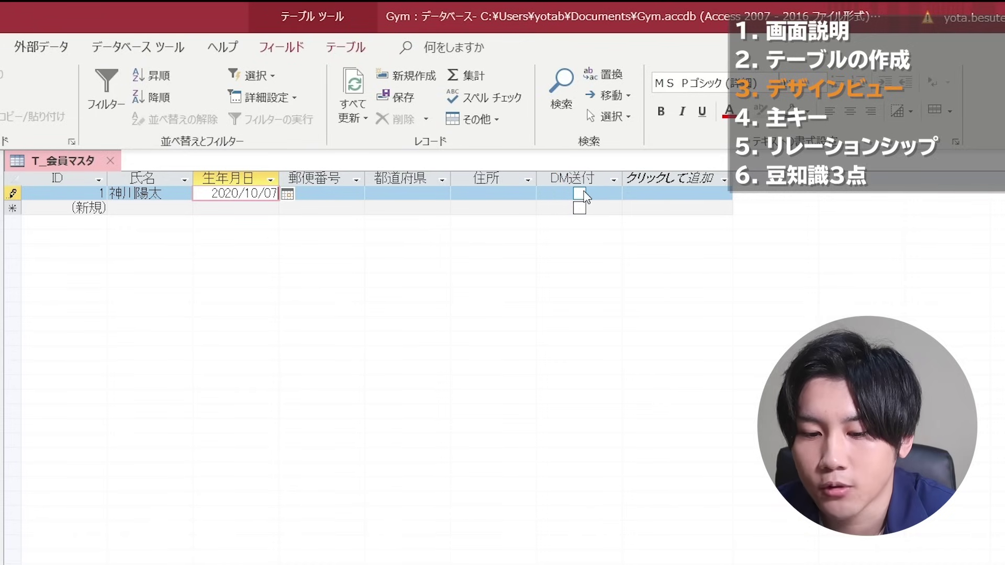
{"action": "left_click", "coordinate": [579, 193]}
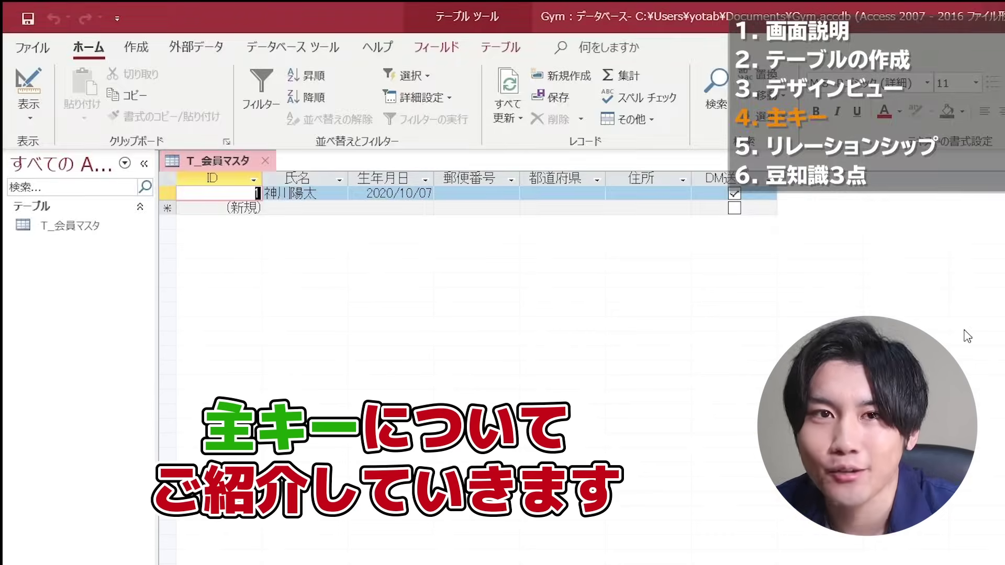
Step: Switch T_会員マスタ to design view and back to datasheet, saving the table changes
{"action": "left_click", "coordinate": [35, 106]}
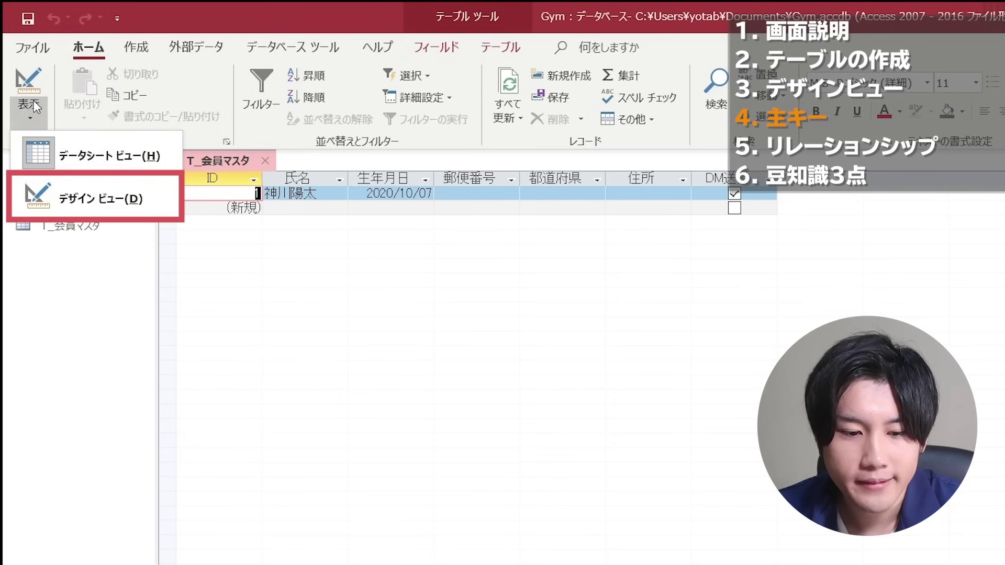
{"action": "left_click", "coordinate": [90, 199]}
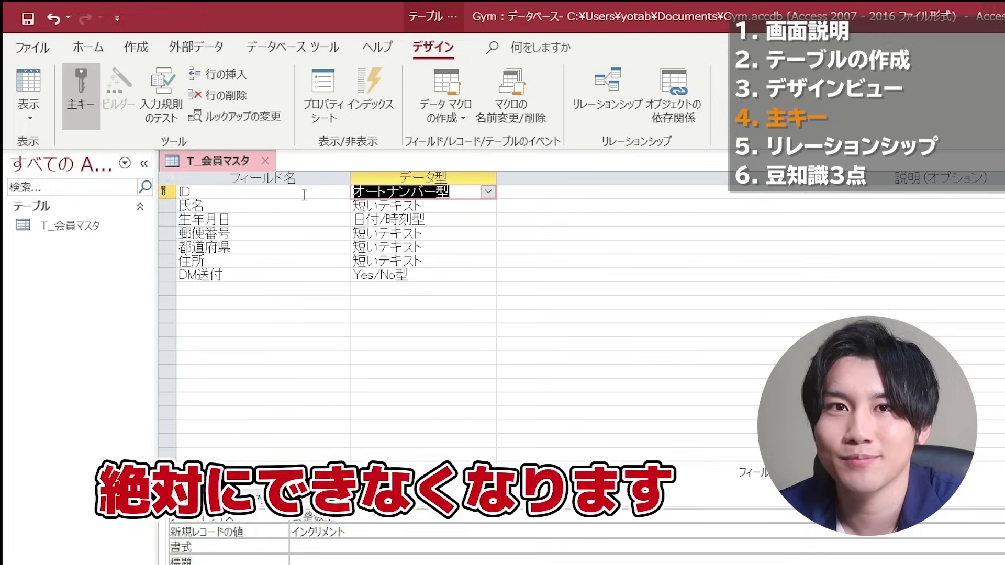
{"action": "left_click", "coordinate": [79, 152]}
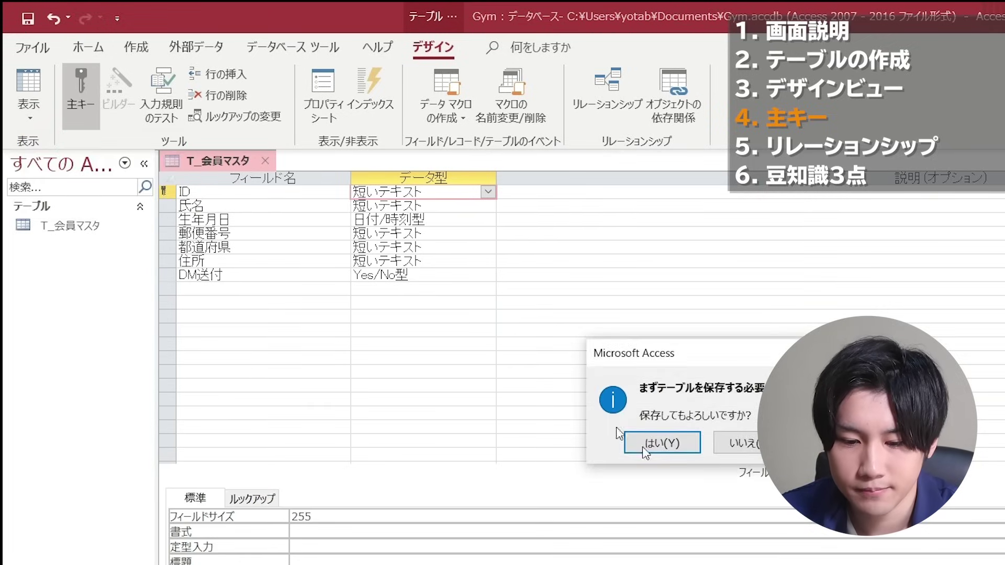
{"action": "left_click", "coordinate": [651, 442]}
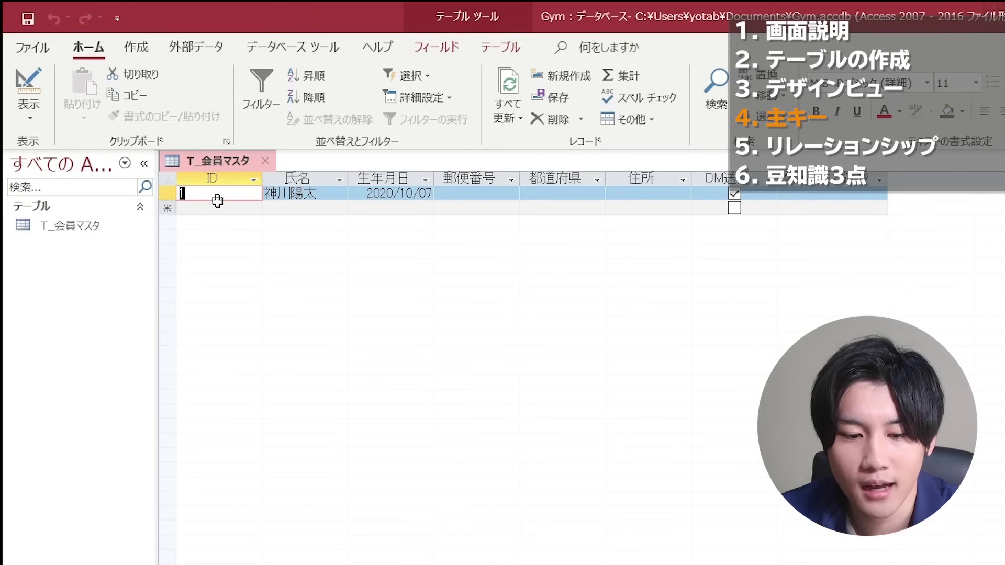
Step: Enter ID 1 in a new record, triggering the duplicate-key error
{"action": "left_click", "coordinate": [230, 208]}
{"action": "key", "text": "Zenkaku_Hankaku"}
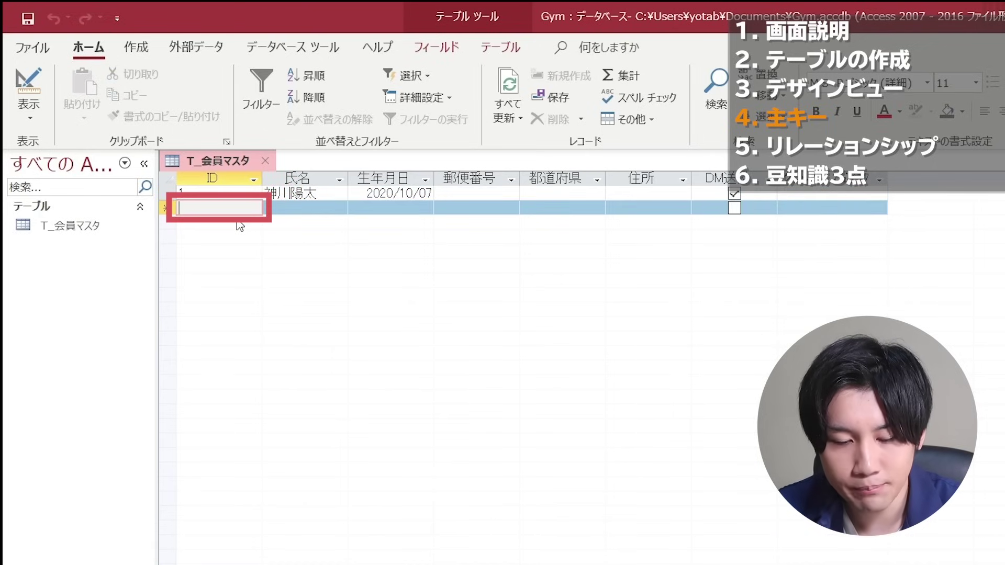
{"action": "type", "text": "1"}
{"action": "key", "text": "Tab"}
{"action": "key", "text": "Tab"}
{"action": "key", "text": "Tab"}
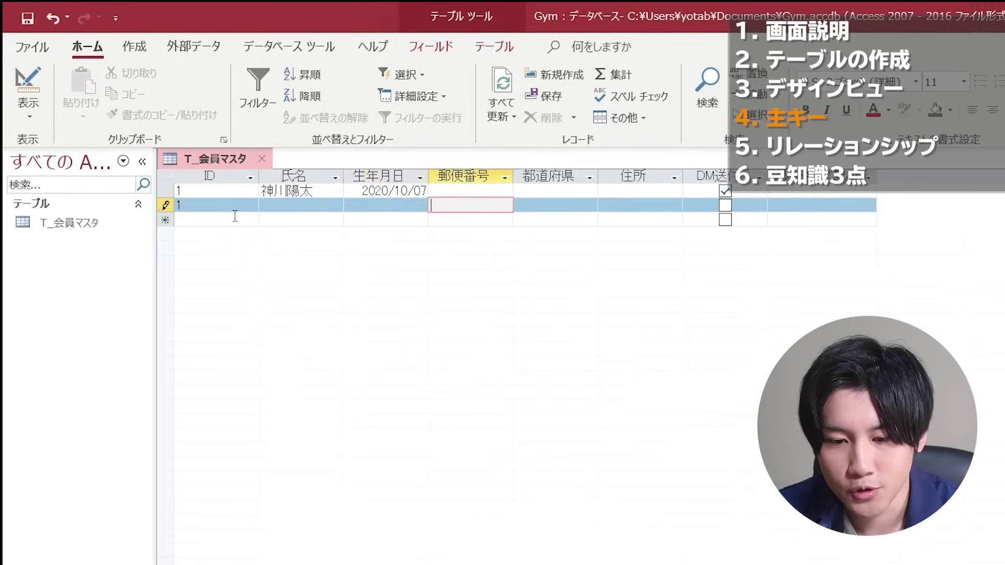
{"action": "key", "text": "Tab"}
{"action": "key", "text": "Tab"}
{"action": "key", "text": "Tab"}
{"action": "key", "text": "Tab"}
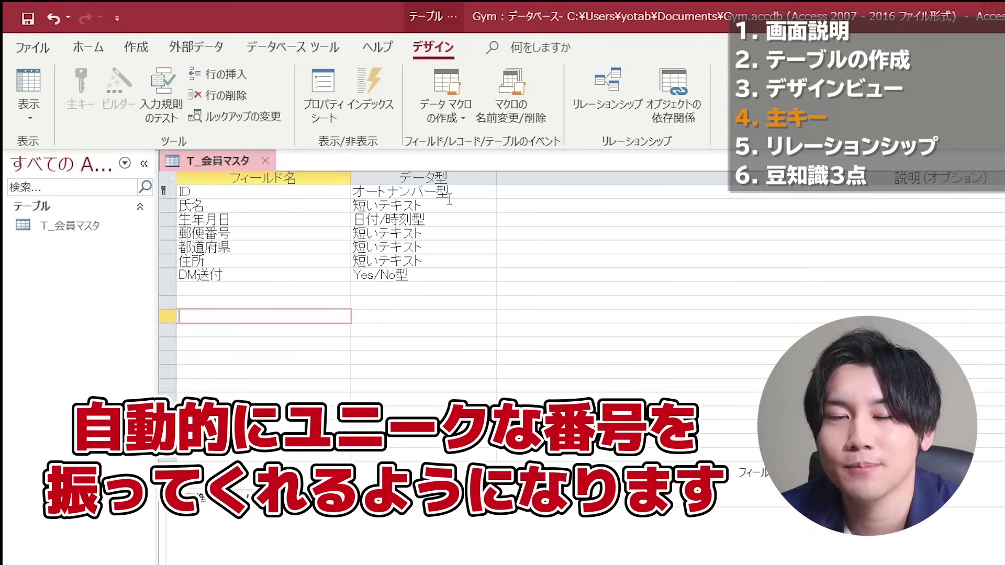
{"action": "left_click", "coordinate": [29, 110]}
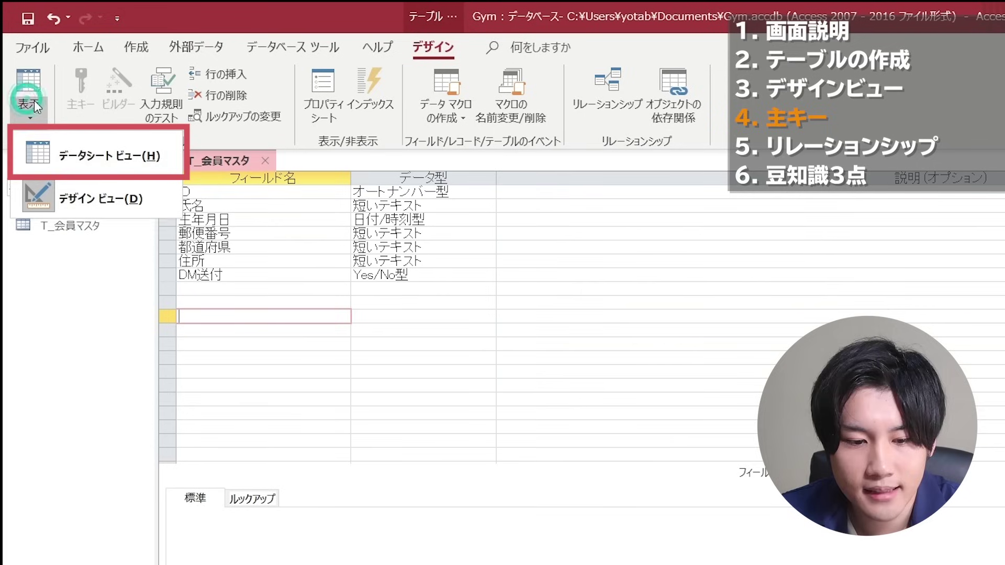
Step: Return T_会員マスタ to datasheet view and start typing in a new record
{"action": "left_click", "coordinate": [74, 140]}
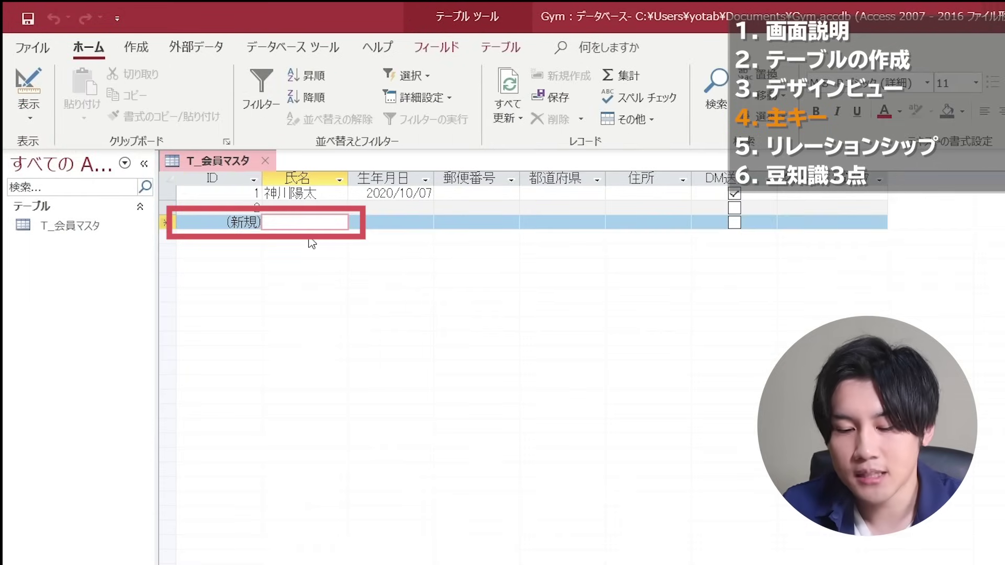
{"action": "type", "text": "y"}
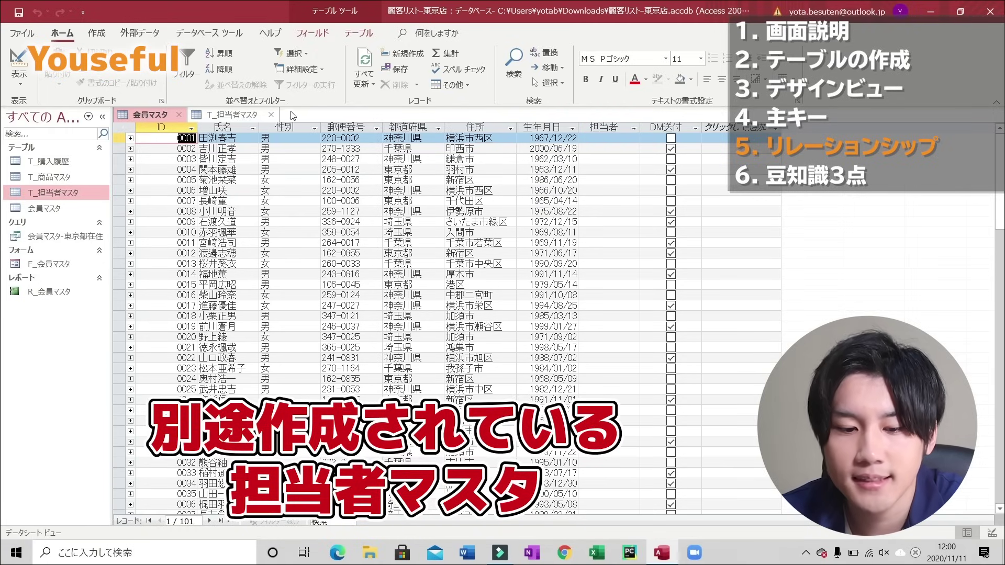
{"action": "left_click", "coordinate": [245, 113]}
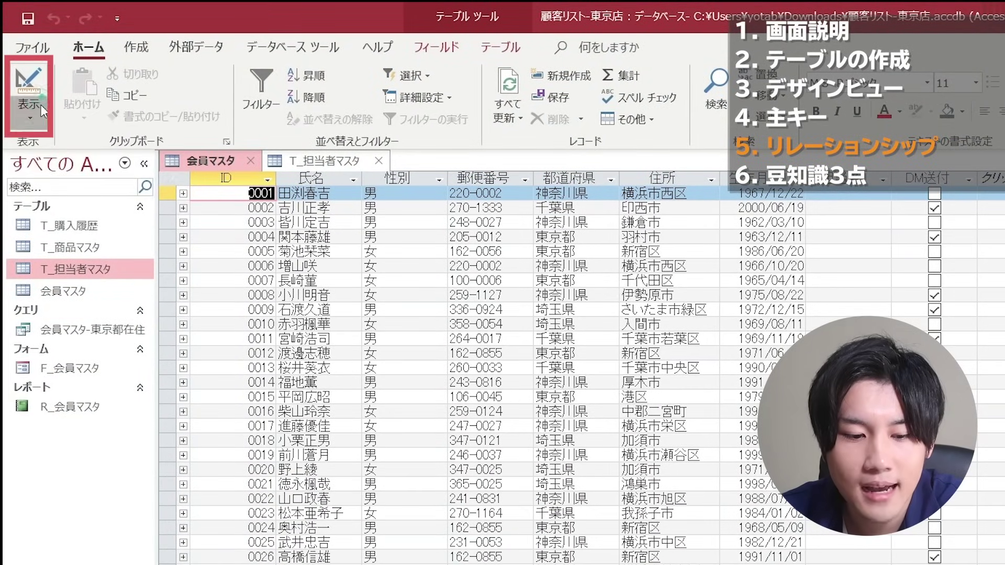
Step: Switch 会員マスタ to Design View and change 担当者's data type to Lookup Wizard
{"action": "left_click", "coordinate": [40, 106]}
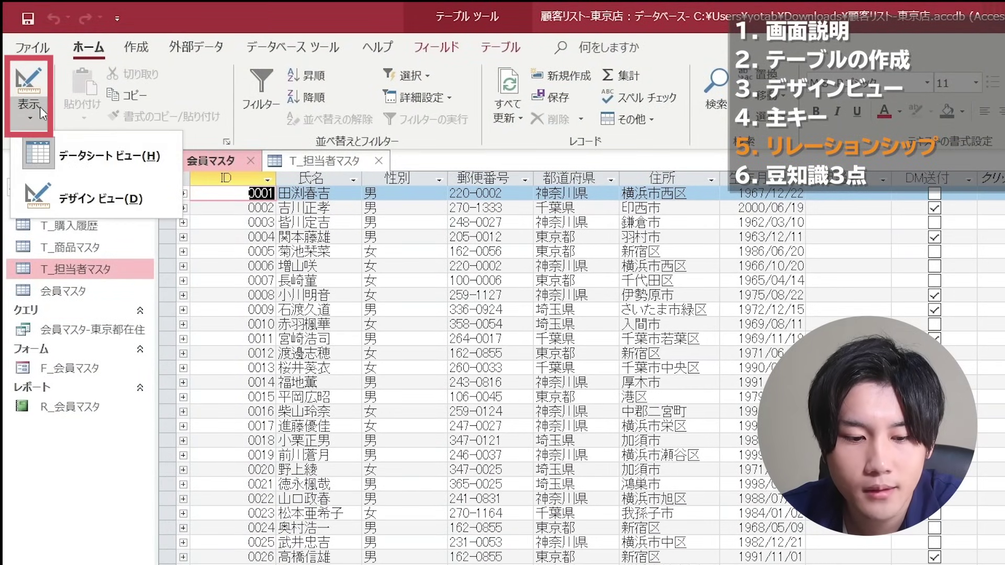
{"action": "left_click", "coordinate": [71, 192]}
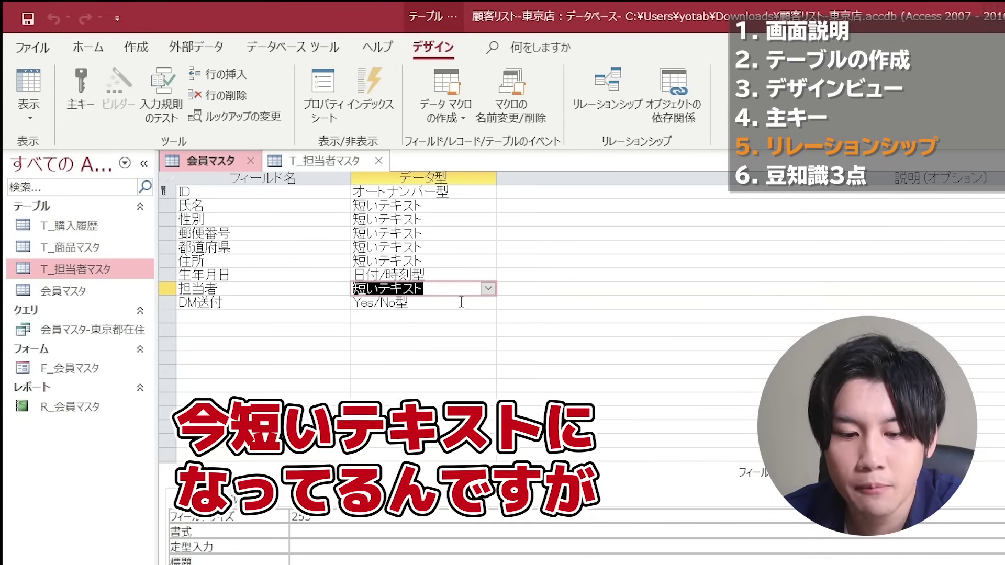
{"action": "left_click", "coordinate": [488, 288]}
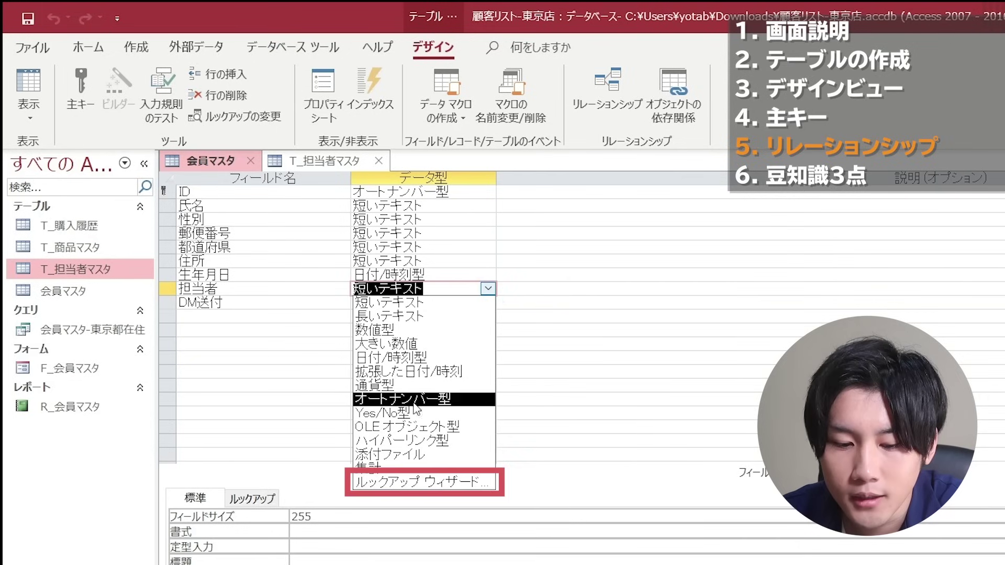
{"action": "left_click", "coordinate": [394, 480]}
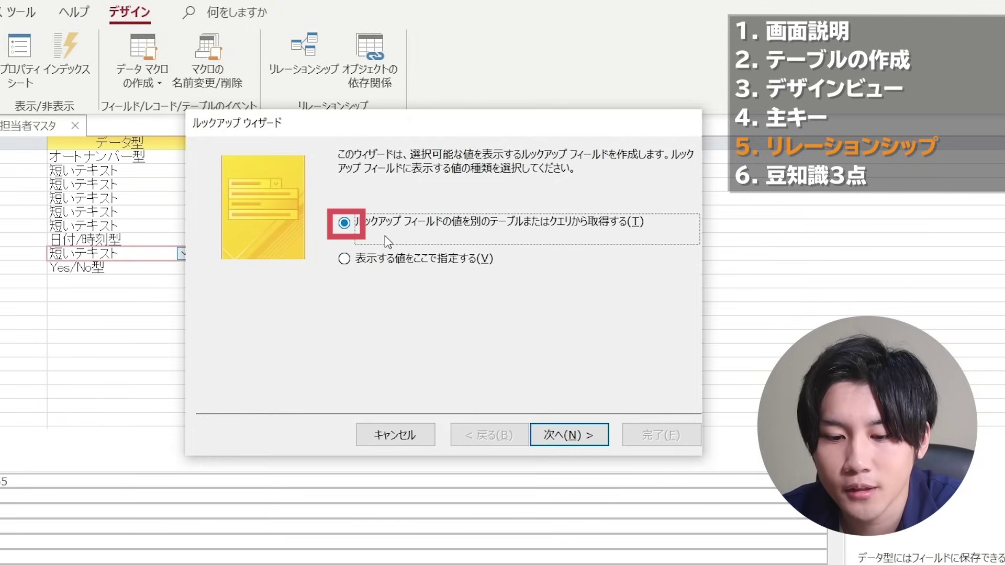
Step: Draw the lookup values from table T_担当者マスタ and add its 担当者名 field
{"action": "left_click", "coordinate": [569, 434]}
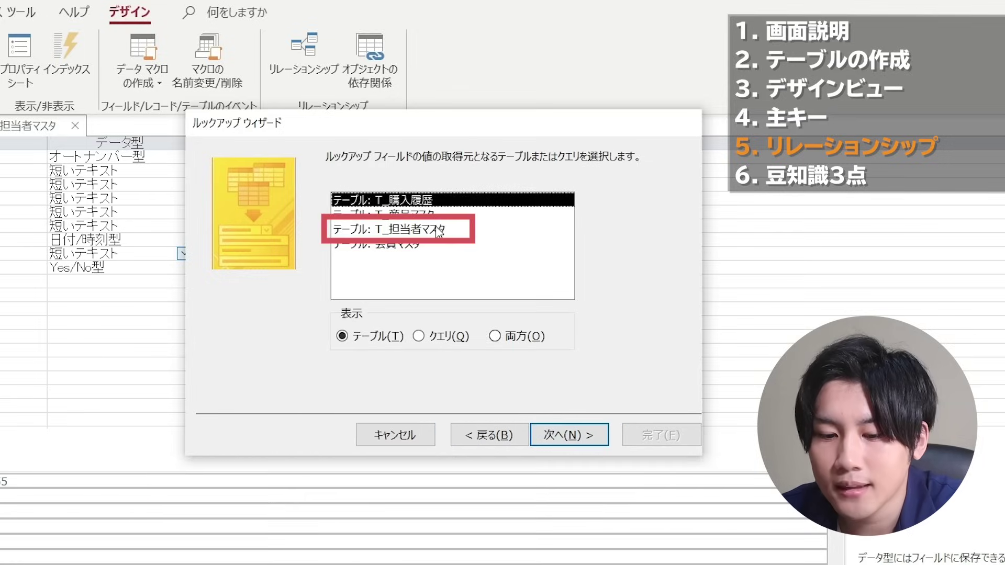
{"action": "left_click", "coordinate": [435, 229]}
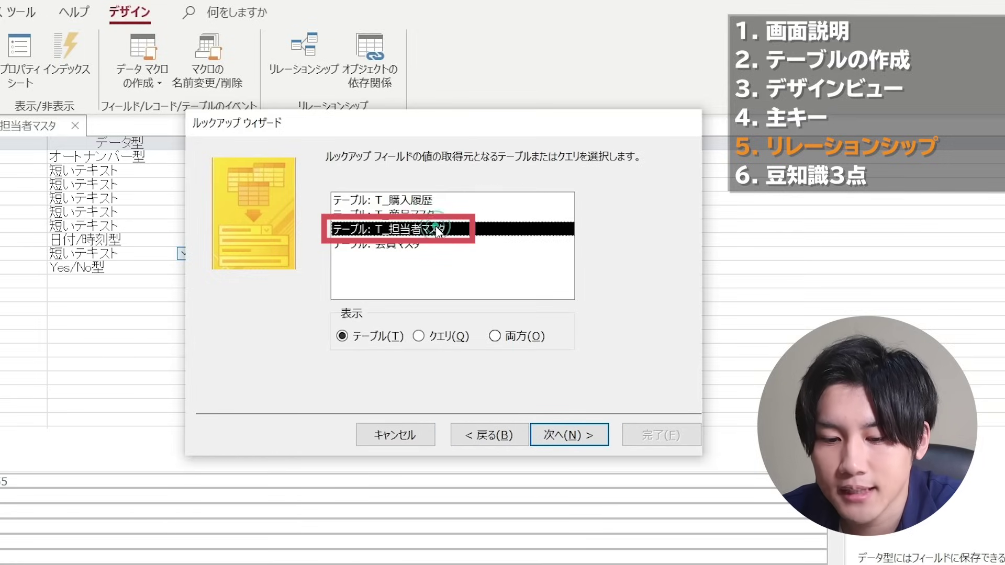
{"action": "left_click", "coordinate": [568, 434]}
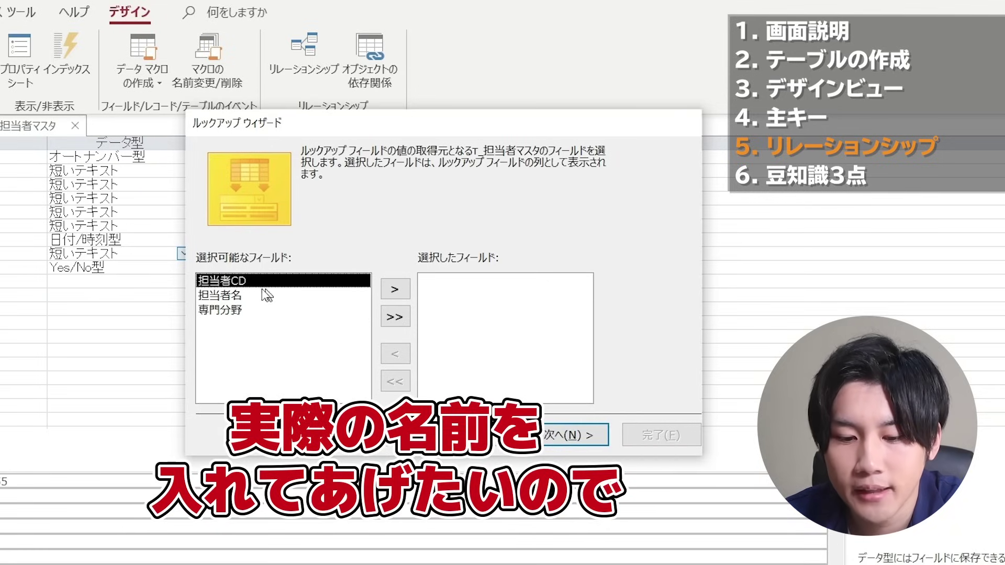
{"action": "double_click", "coordinate": [230, 296]}
Step: Sort the 担当者 lookup list by 担当者名 as the first sort field
{"action": "left_click", "coordinate": [564, 437]}
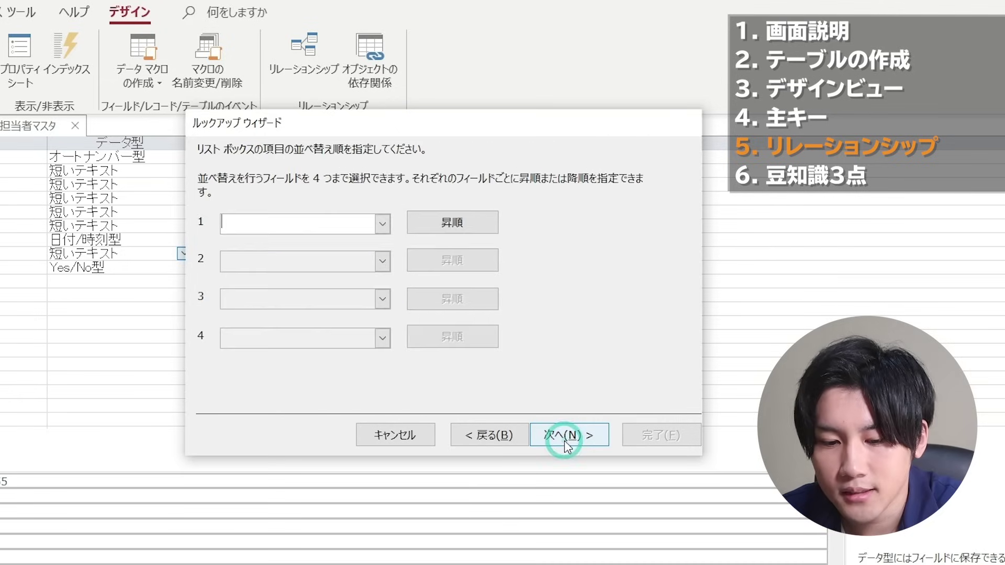
{"action": "left_click", "coordinate": [384, 223]}
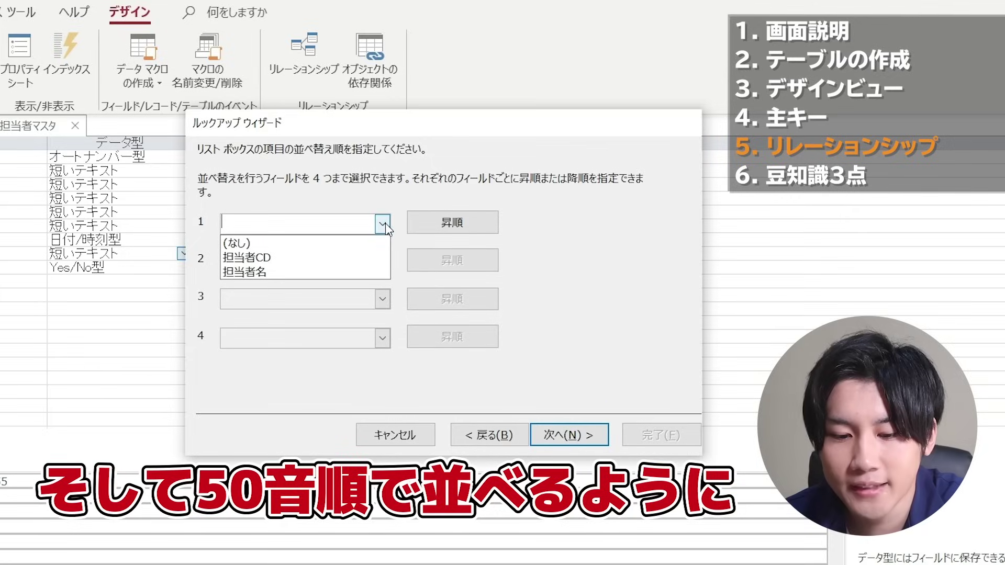
{"action": "left_click", "coordinate": [341, 271]}
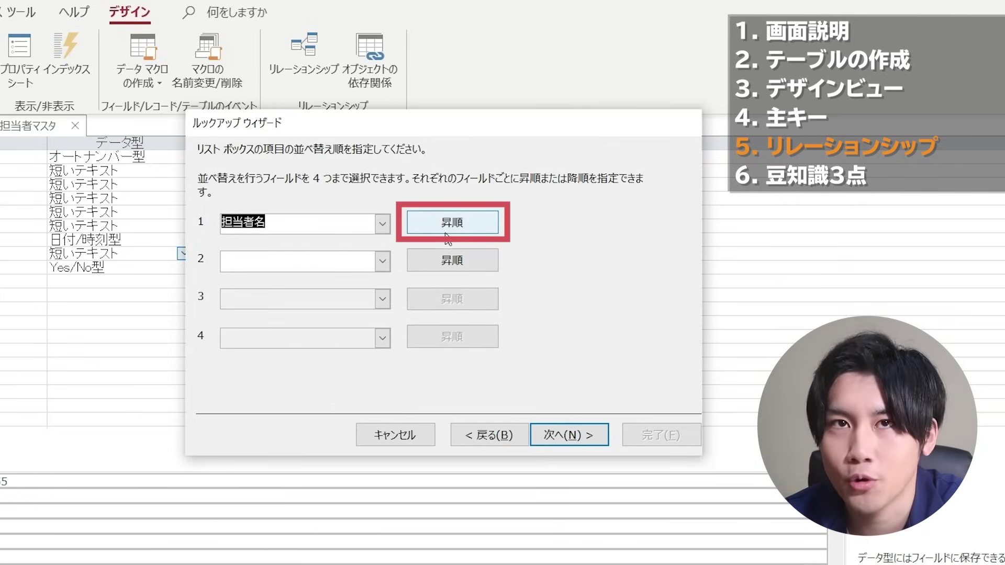
Step: Enable data integrity with cascade delete (連鎖削除) and finish the lookup
{"action": "left_click", "coordinate": [563, 435]}
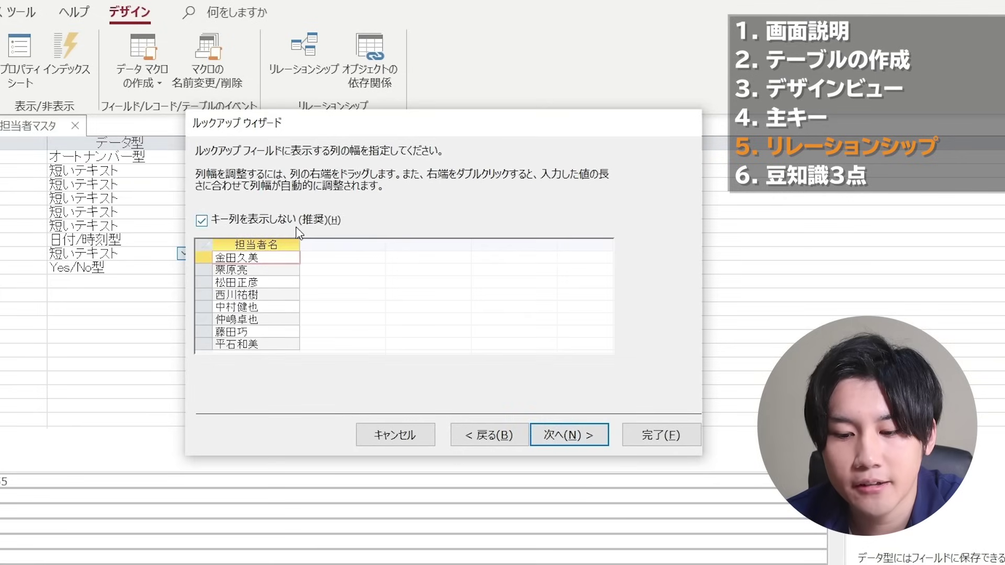
{"action": "left_click", "coordinate": [559, 435]}
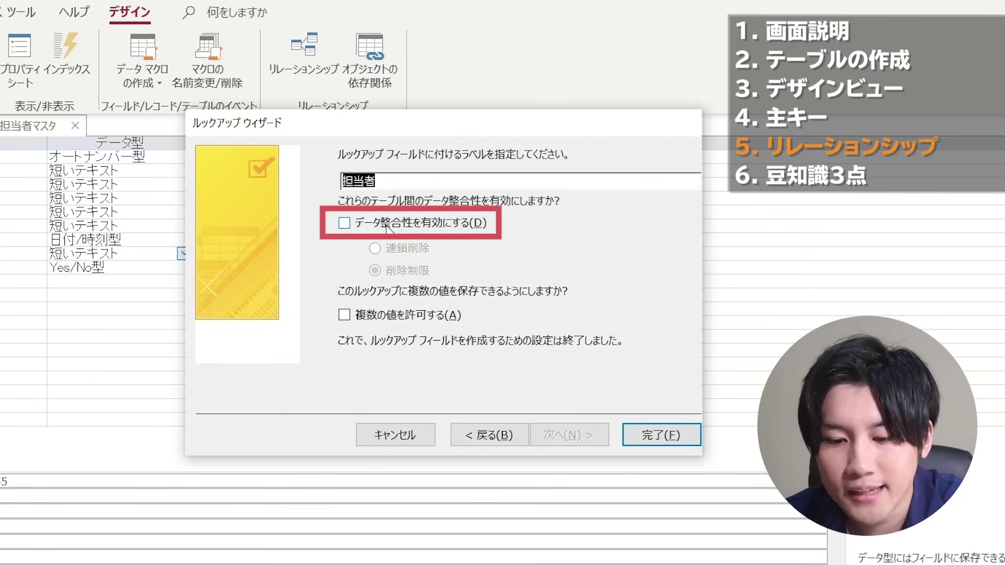
{"action": "left_click", "coordinate": [344, 223]}
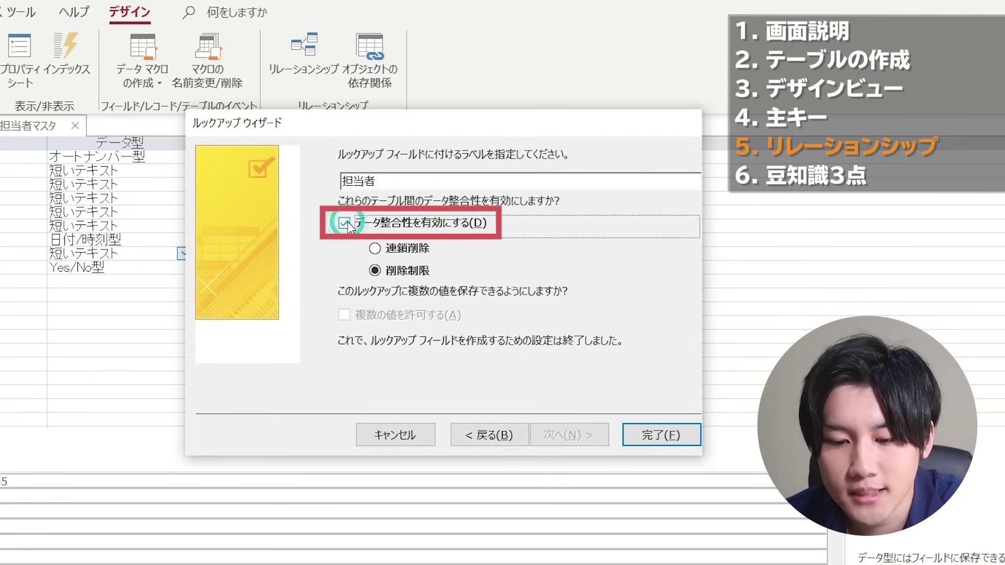
{"action": "left_click", "coordinate": [374, 248]}
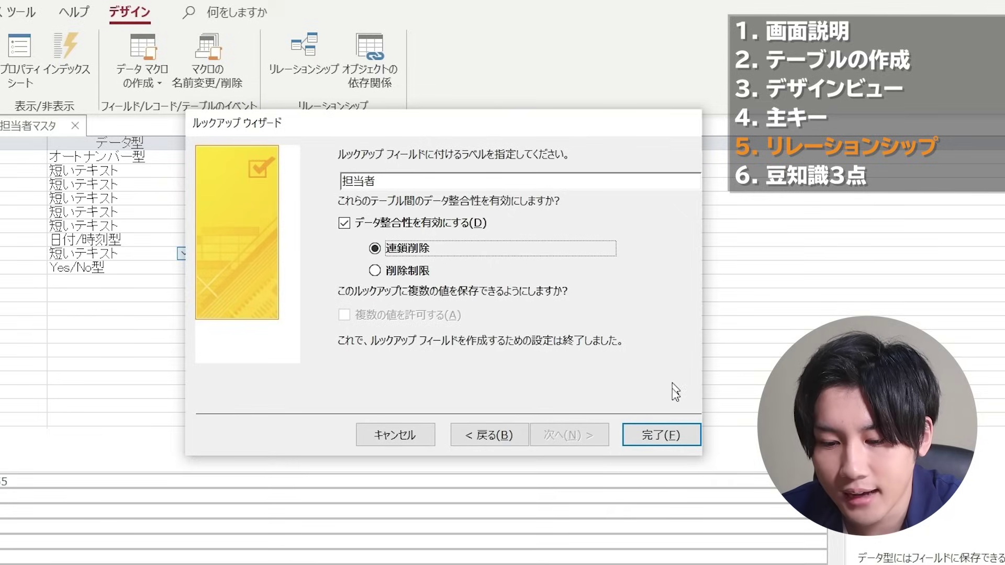
{"action": "left_click", "coordinate": [673, 438]}
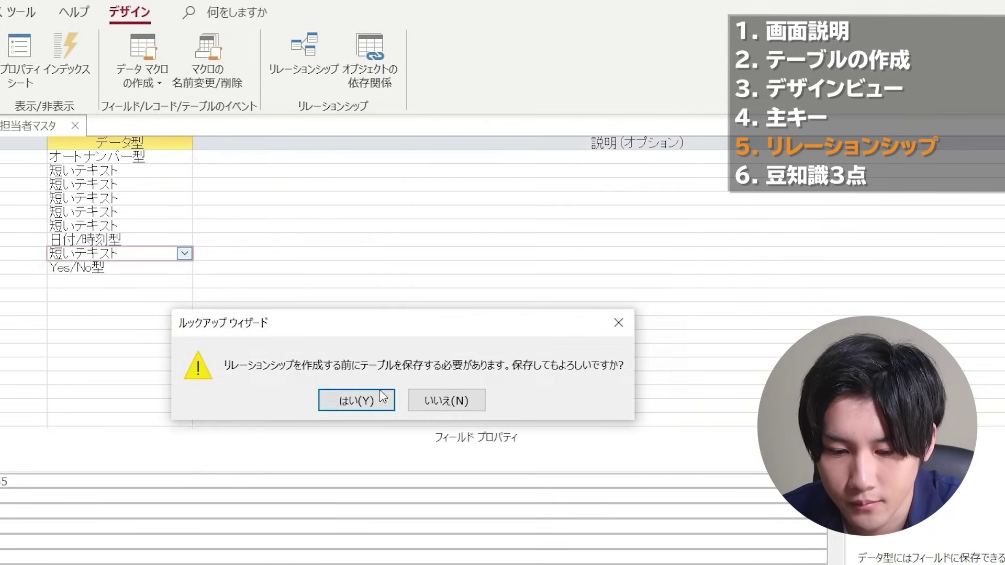
Step: Save the table and switch 会員マスタ to Datasheet View
{"action": "left_click", "coordinate": [361, 401]}
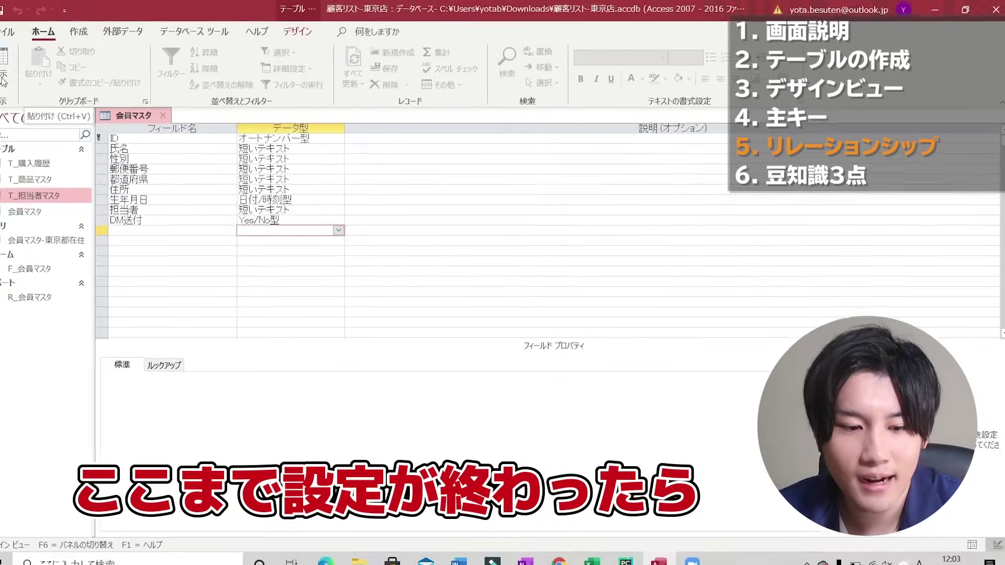
{"action": "left_click", "coordinate": [20, 77]}
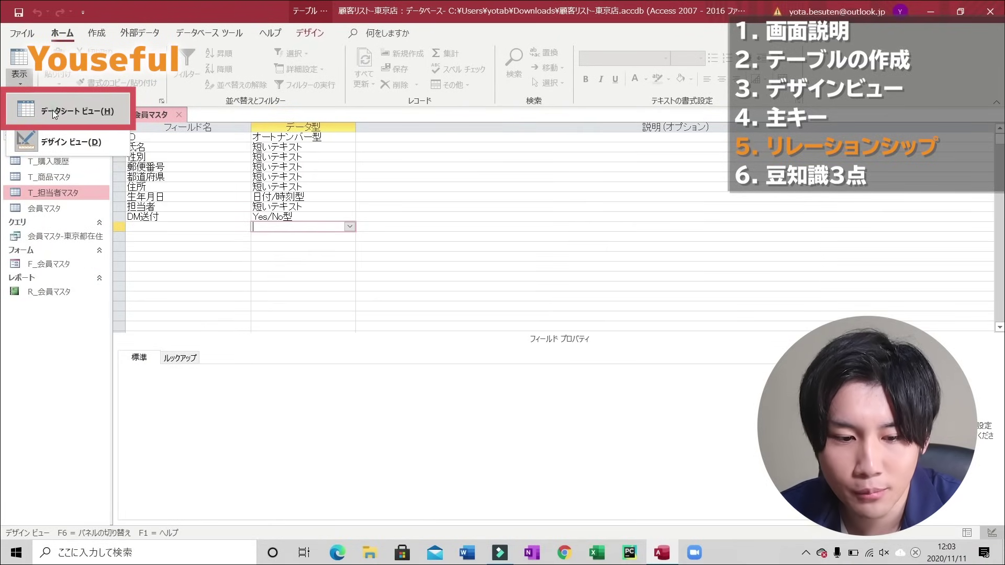
{"action": "left_click", "coordinate": [52, 110]}
Step: Assign member 0001 a staff member from the 担当者 dropdown list
{"action": "left_click", "coordinate": [592, 141]}
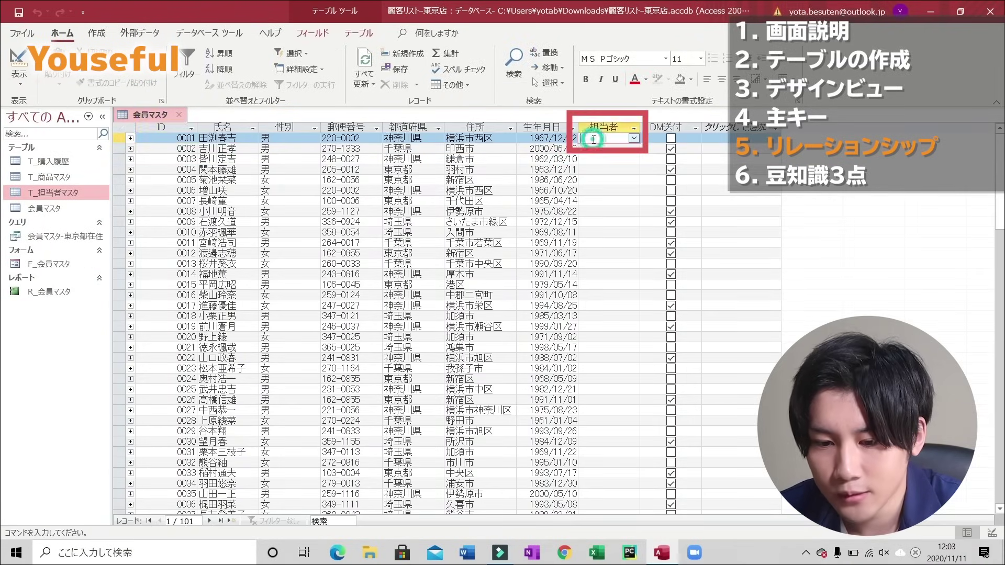
{"action": "left_click", "coordinate": [634, 138]}
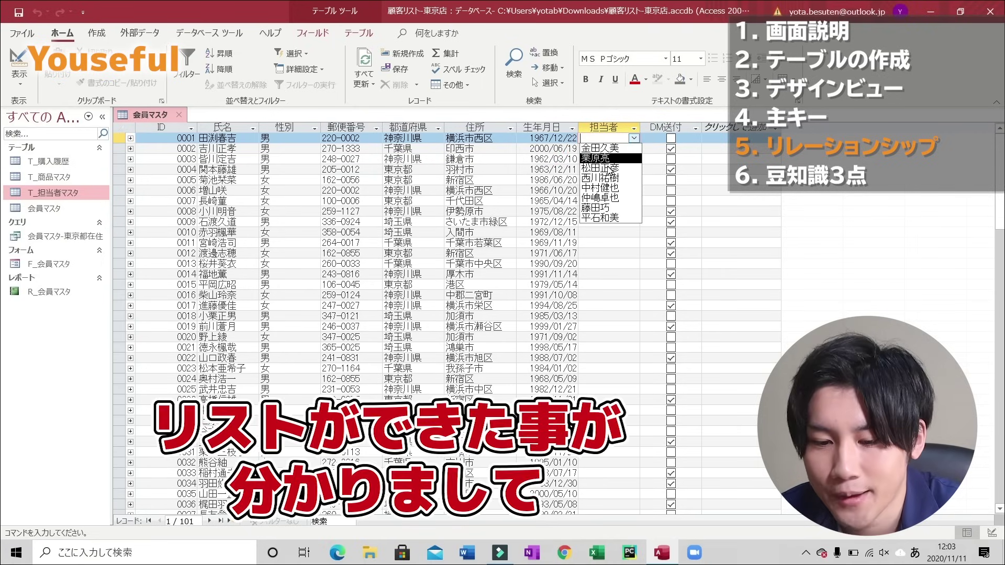
{"action": "left_click", "coordinate": [607, 186]}
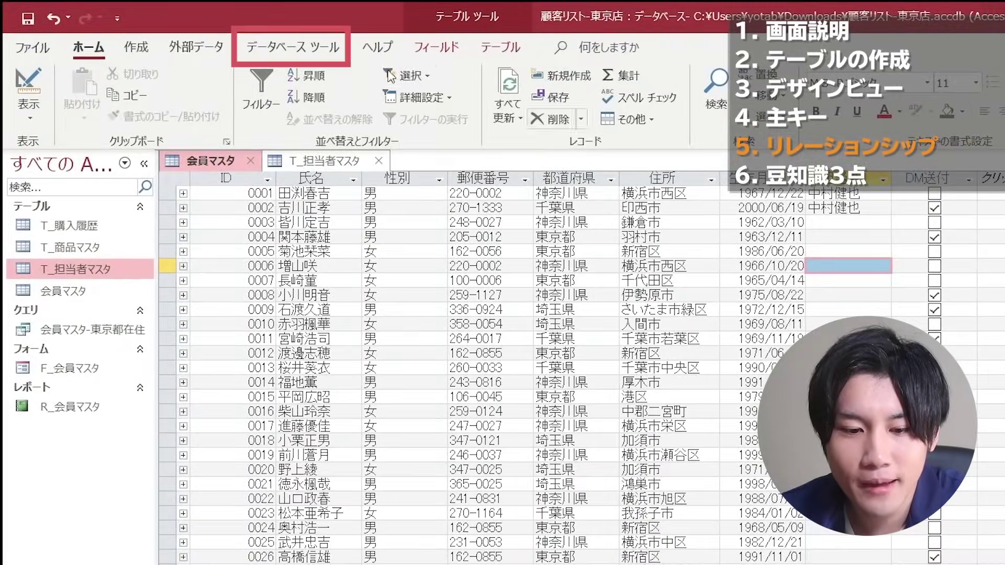
Step: Open the Relationships diagram from Database Tools, then show the T_担当者マスタ staff records
{"action": "left_click", "coordinate": [305, 46]}
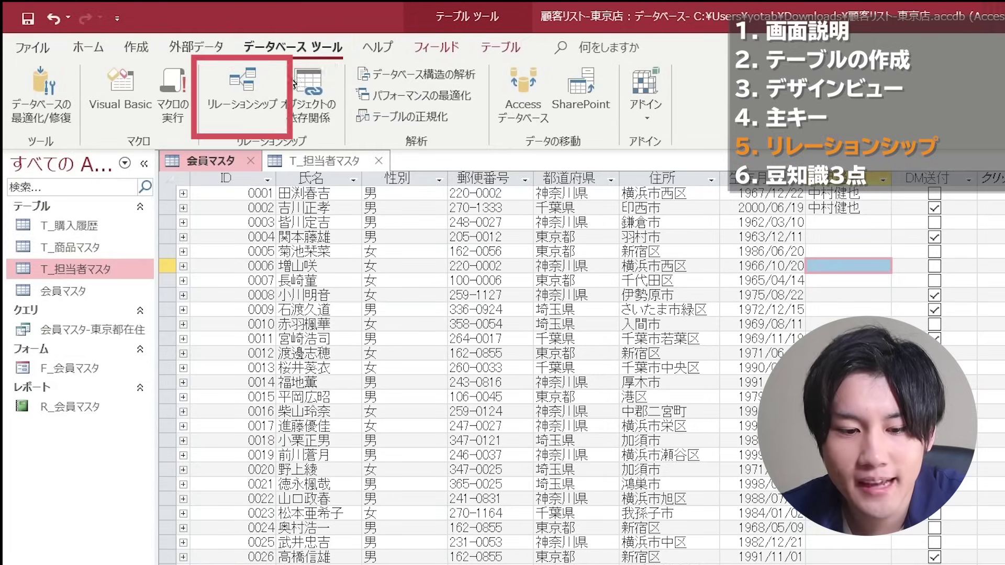
{"action": "left_click", "coordinate": [260, 104]}
{"action": "left_click", "coordinate": [259, 101]}
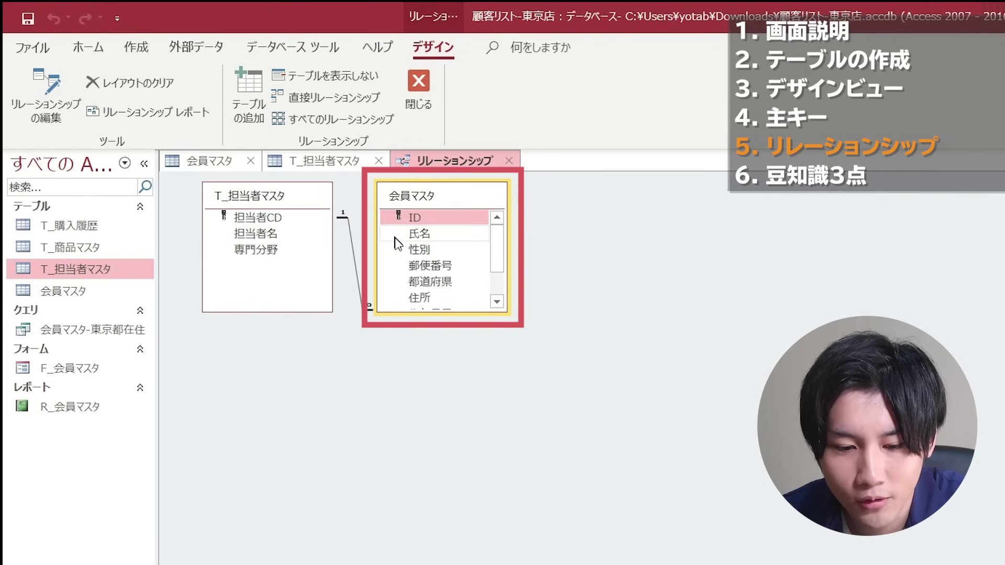
{"action": "scroll", "coordinate": [419, 272], "scroll_direction": "down", "scroll_amount": 2}
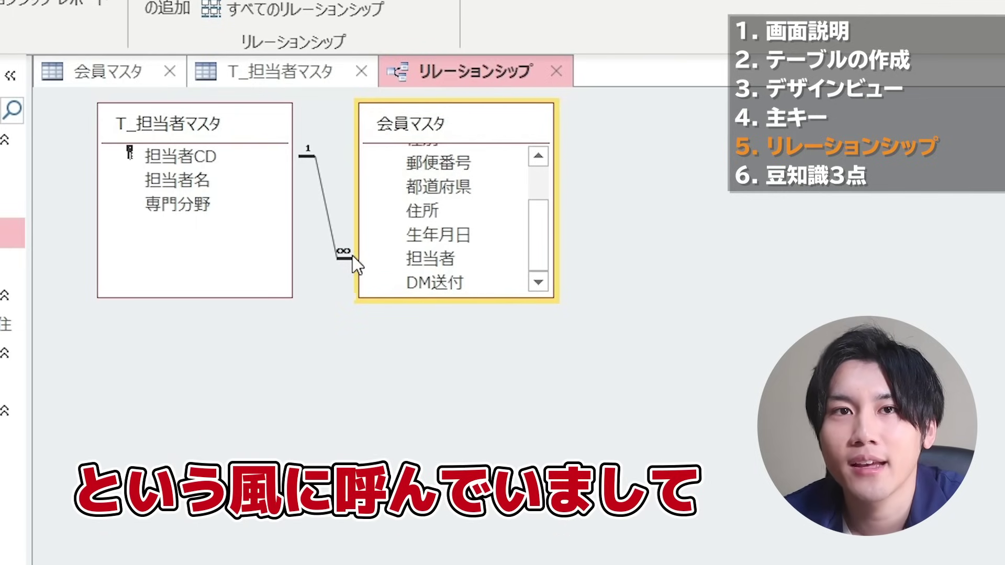
{"action": "left_click", "coordinate": [318, 163]}
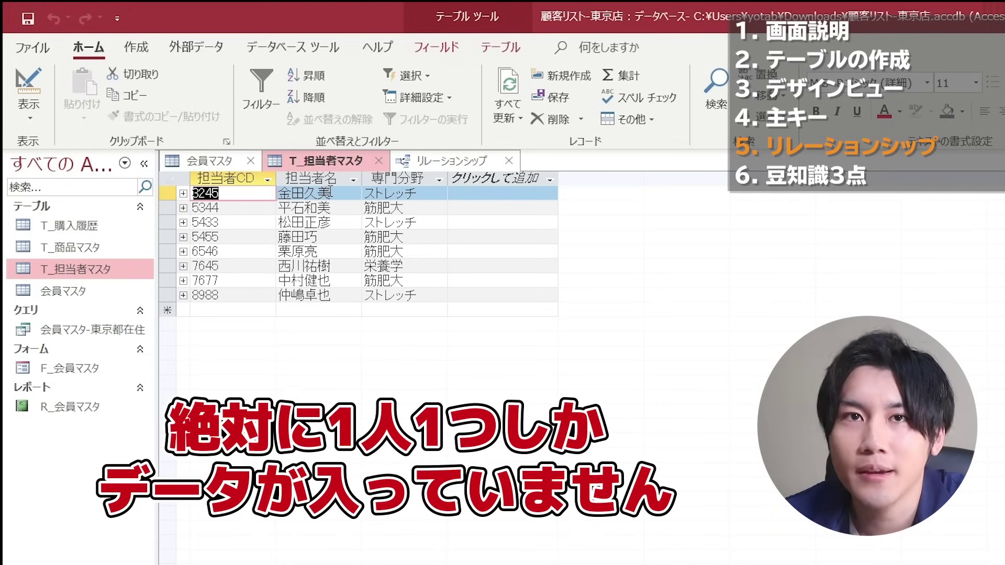
Step: Review the 担当者CD one-to-many link in the relationships diagram and 会員マスタ records
{"action": "left_click", "coordinate": [427, 163]}
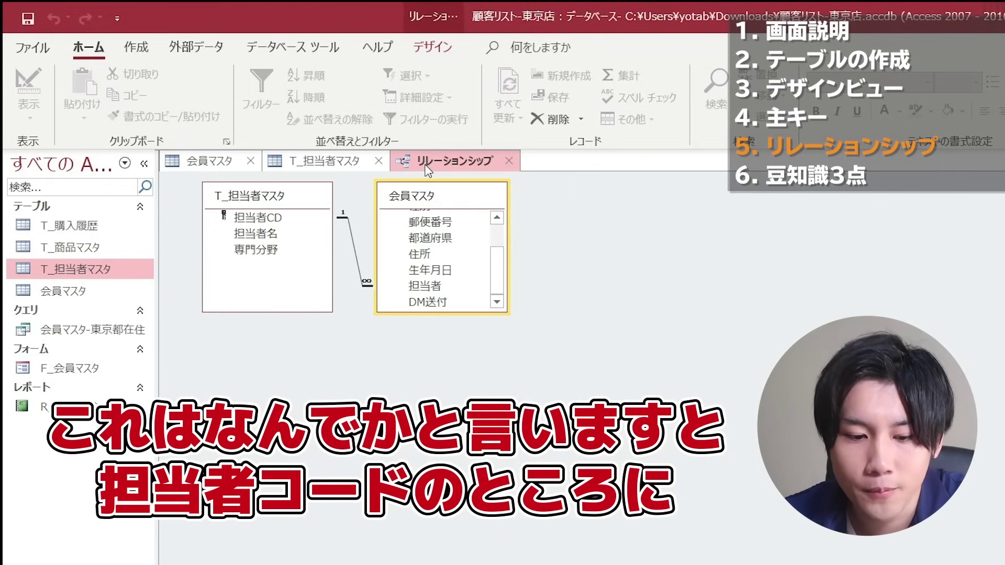
{"action": "left_click", "coordinate": [255, 218]}
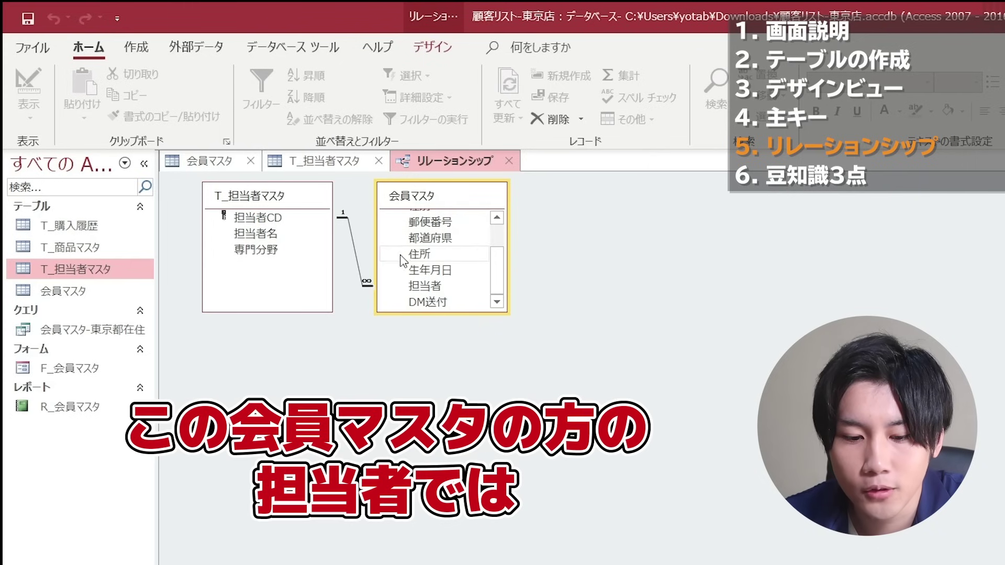
{"action": "left_click", "coordinate": [209, 161]}
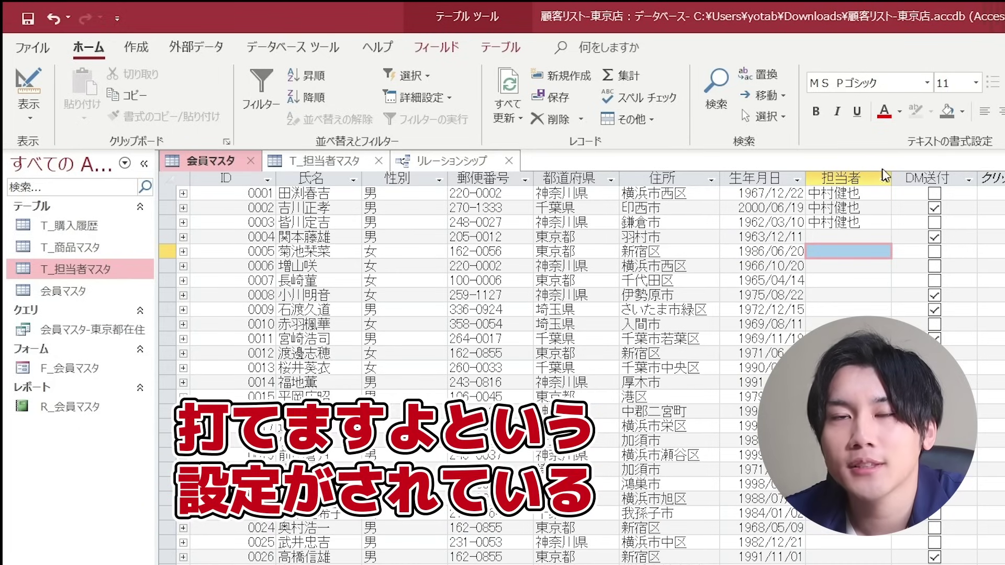
{"action": "left_click", "coordinate": [461, 161]}
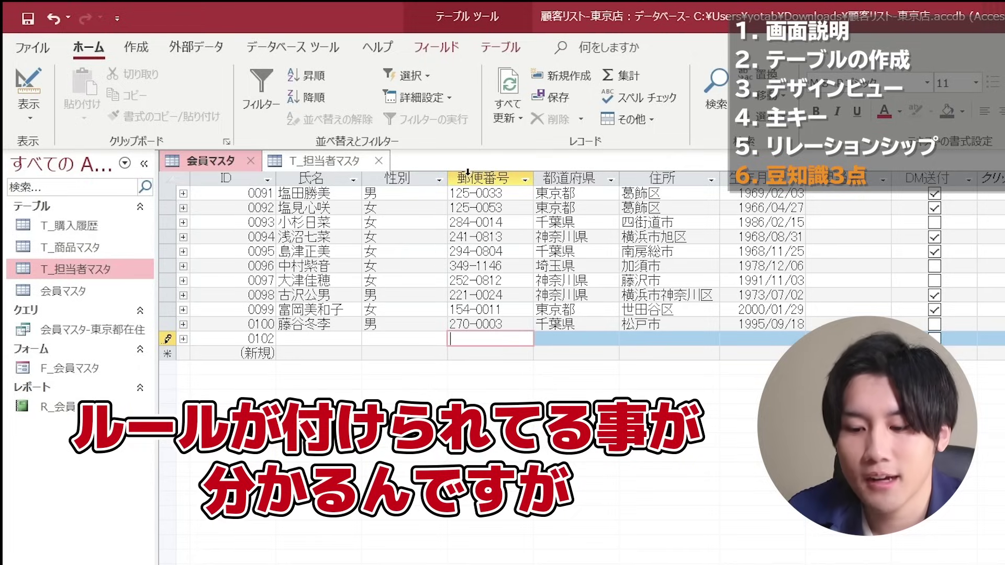
Step: Test an unformatted postal code in record 0102's 郵便番号 cell, then return to it
{"action": "type", "text": "1000"}
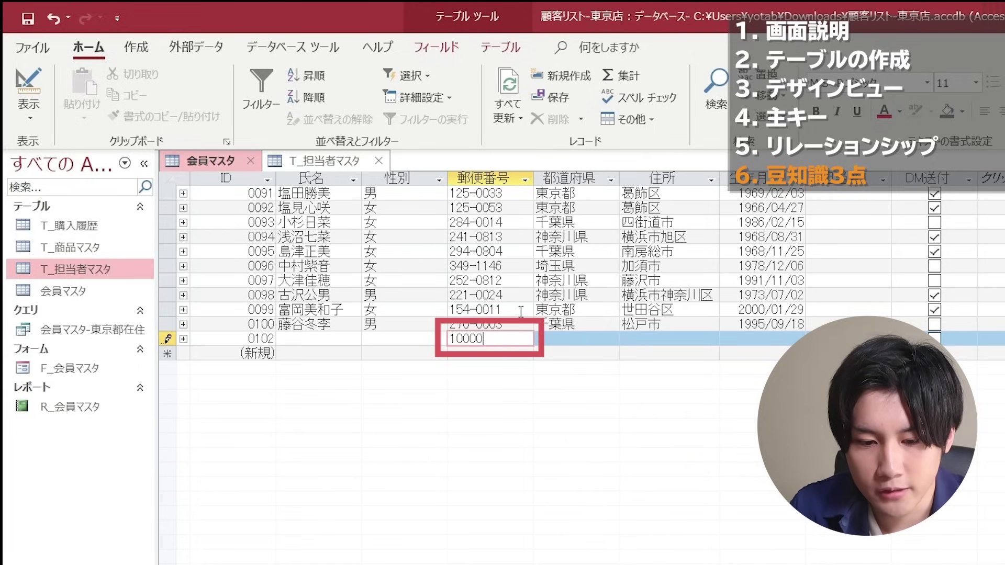
{"action": "type", "text": "0"}
{"action": "key", "text": "Return"}
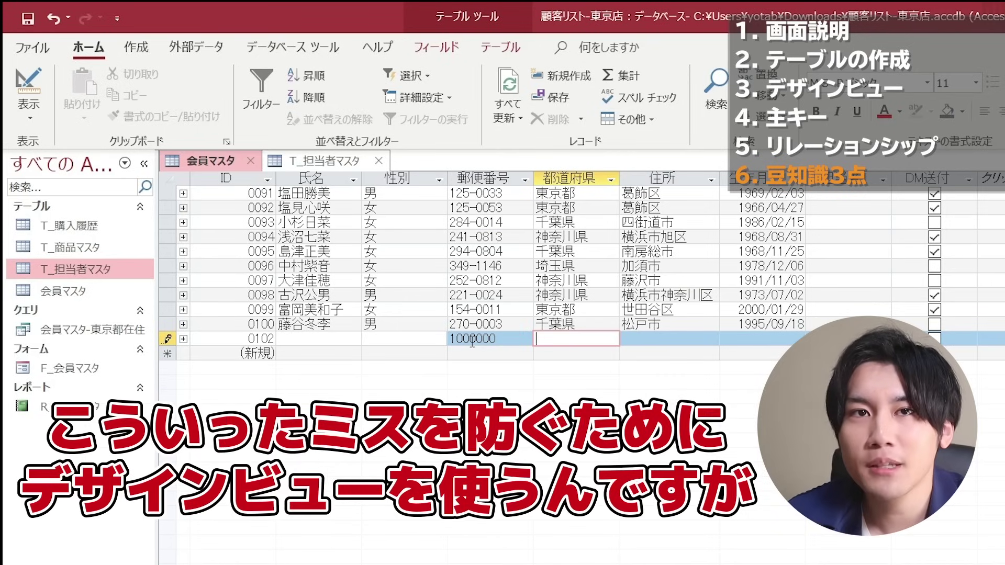
{"action": "key", "text": "shift+Tab"}
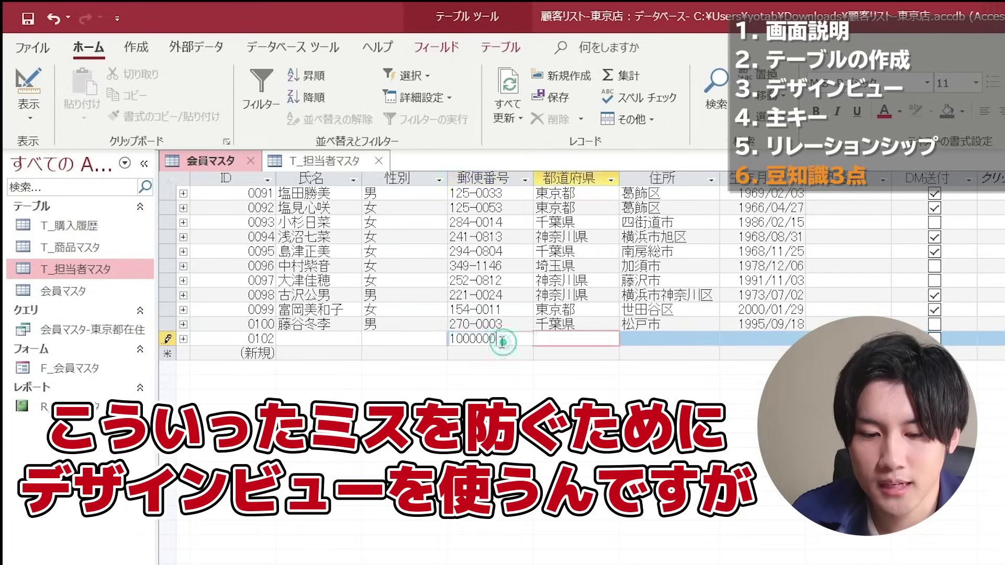
{"action": "left_click", "coordinate": [29, 108]}
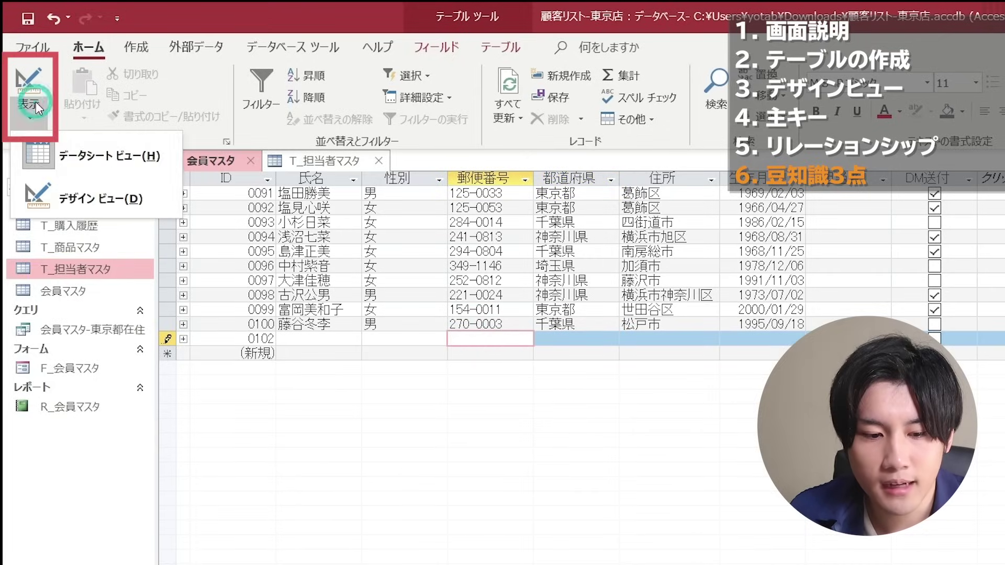
Step: In Design View, give 郵便番号 the 郵便番号 input mask 000¥-0000;0;_ storing the hyphen
{"action": "left_click", "coordinate": [64, 187]}
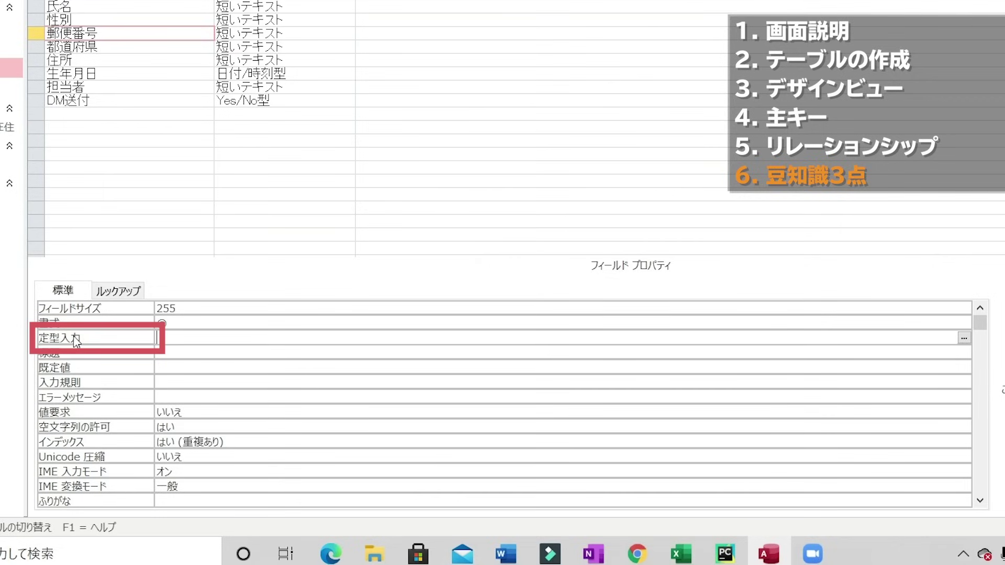
{"action": "left_click", "coordinate": [184, 338]}
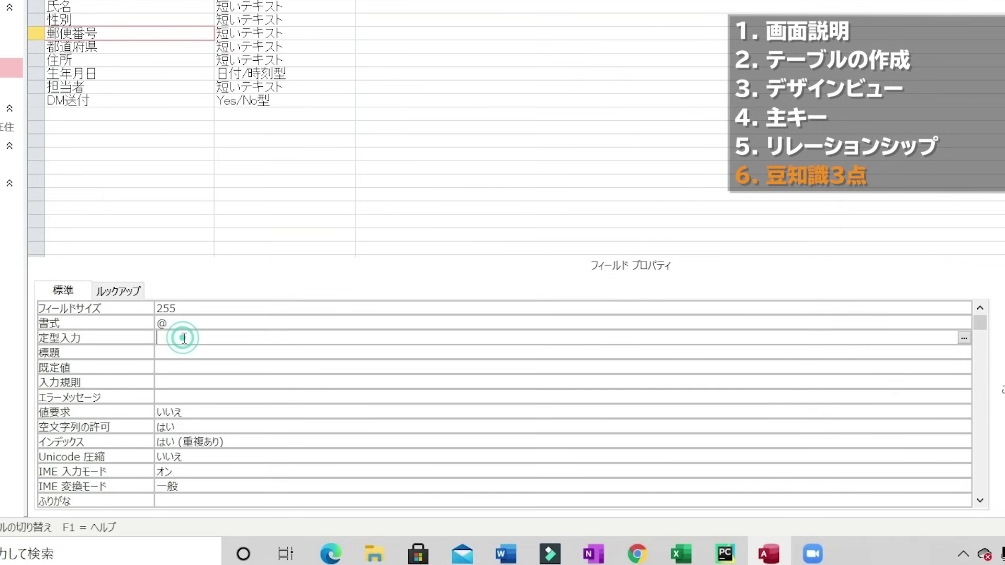
{"action": "left_click", "coordinate": [964, 339]}
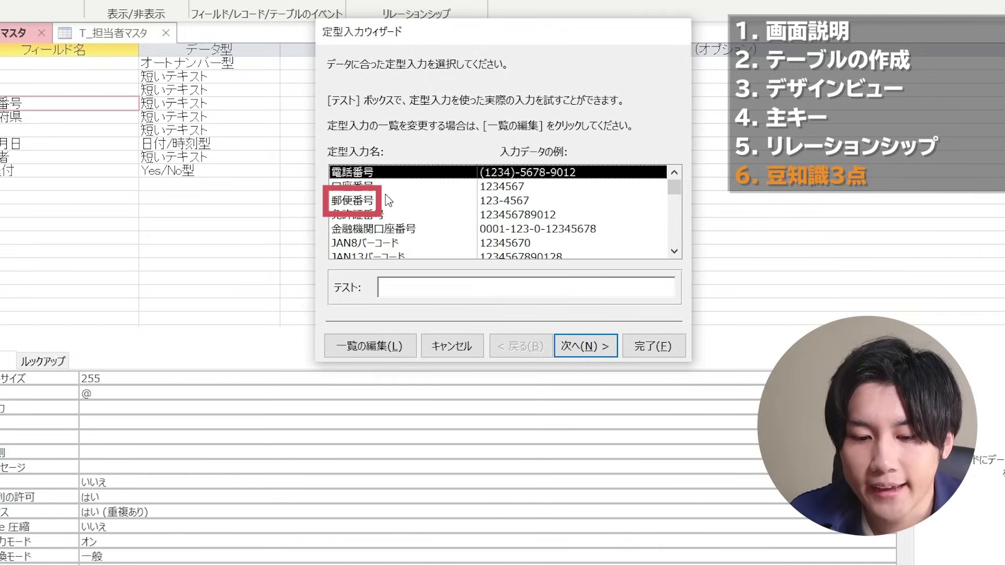
{"action": "left_click", "coordinate": [385, 202]}
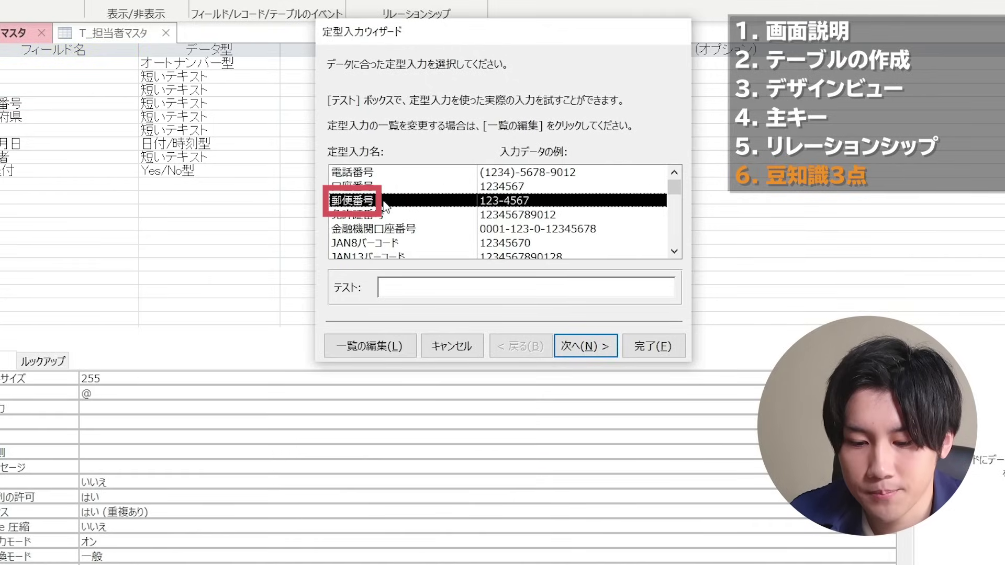
{"action": "left_click", "coordinate": [586, 348]}
{"action": "left_click", "coordinate": [585, 349]}
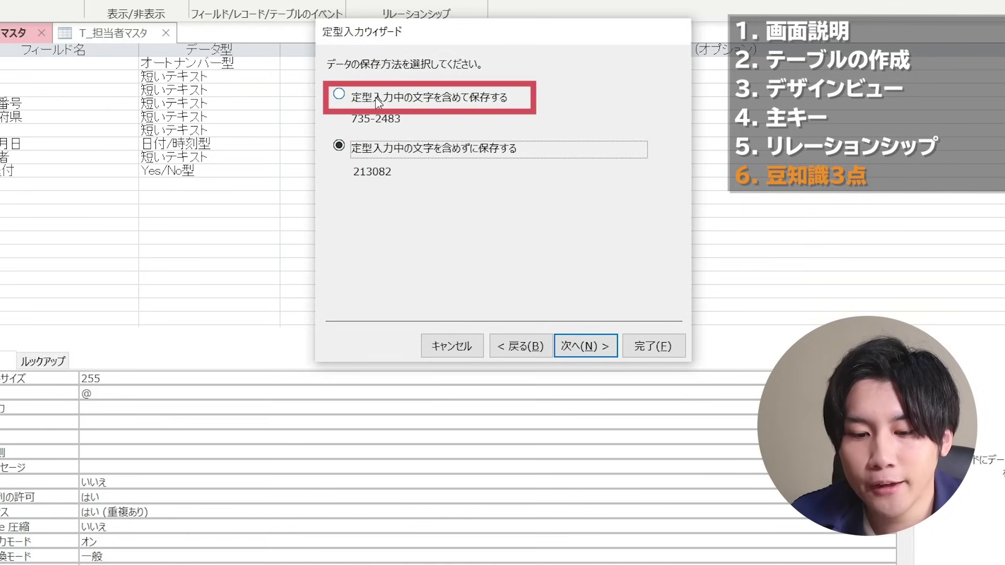
{"action": "left_click", "coordinate": [378, 101]}
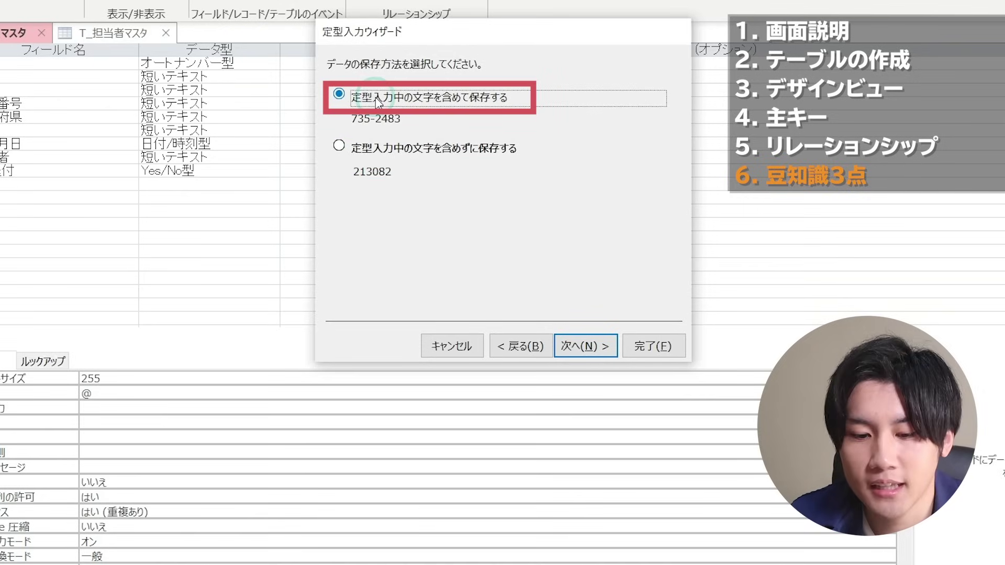
{"action": "left_click", "coordinate": [664, 346]}
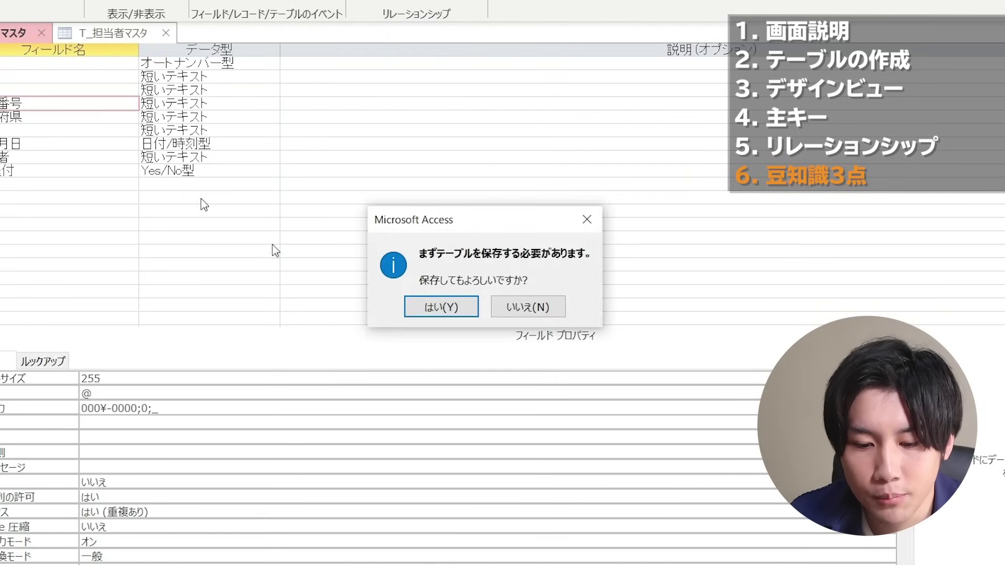
Step: Save the table and enter postal code 100-0000 for record 0102 through the mask
{"action": "left_click", "coordinate": [463, 310]}
{"action": "left_click", "coordinate": [265, 249]}
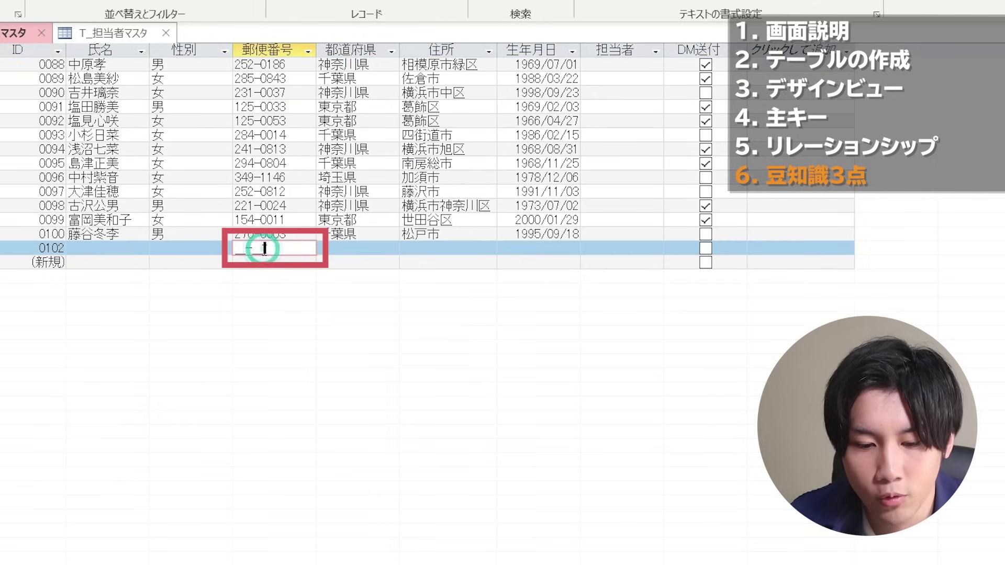
{"action": "key", "text": "Home"}
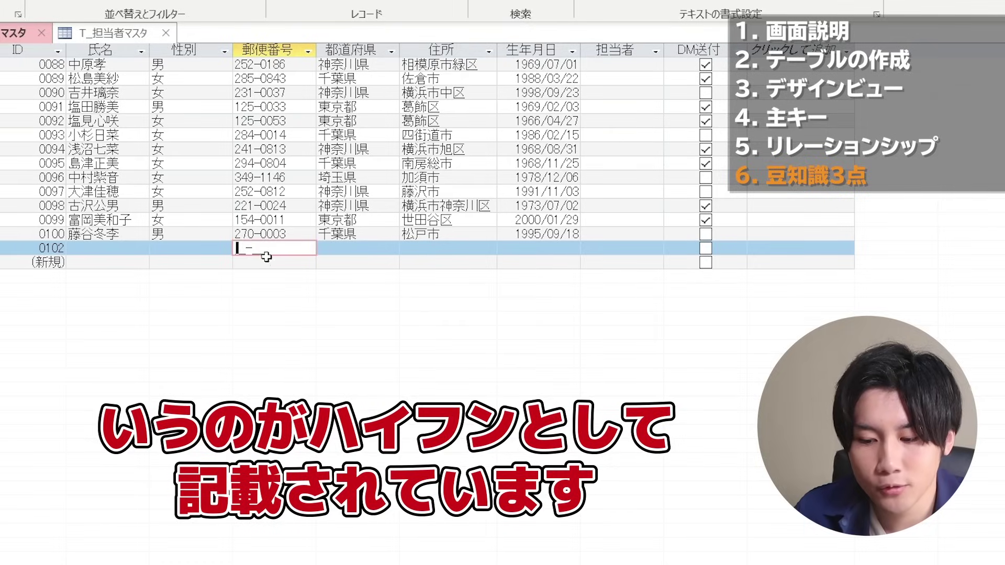
{"action": "type", "text": "100-0000"}
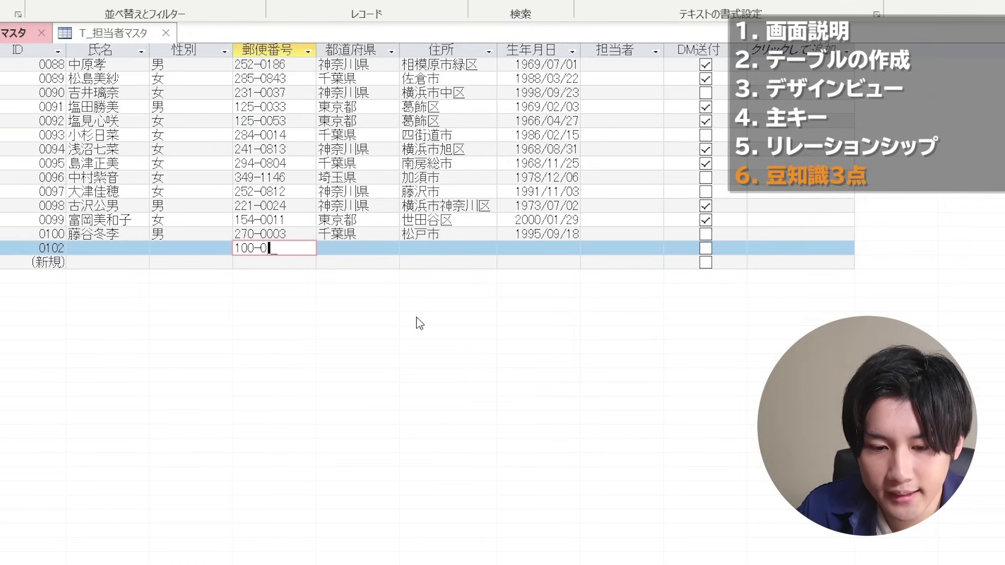
{"action": "key", "text": "Return"}
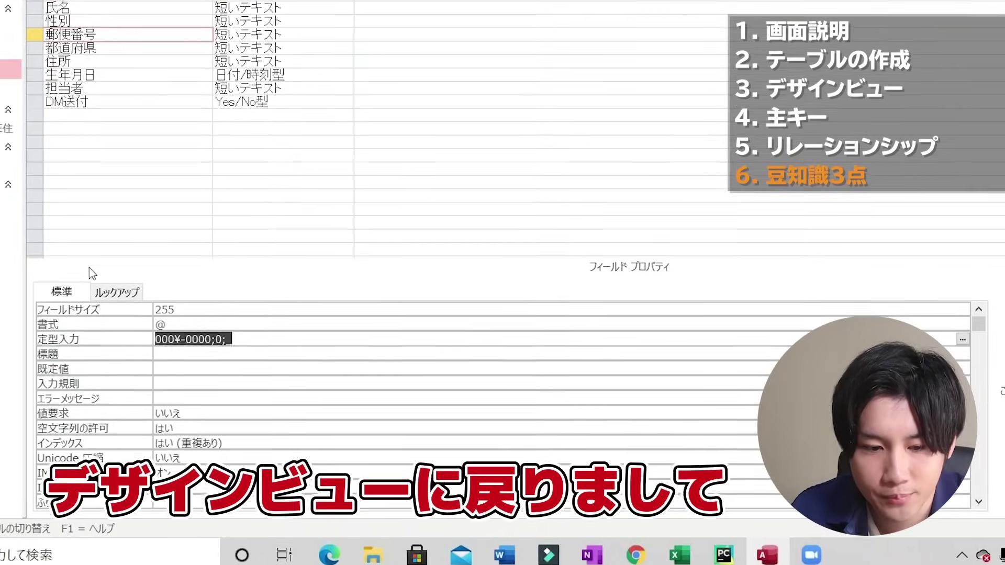
Step: Launch the 住所入力支援 wizard and choose 郵便番号 as the postal code field
{"action": "scroll", "coordinate": [355, 372], "scroll_direction": "down", "scroll_amount": 1}
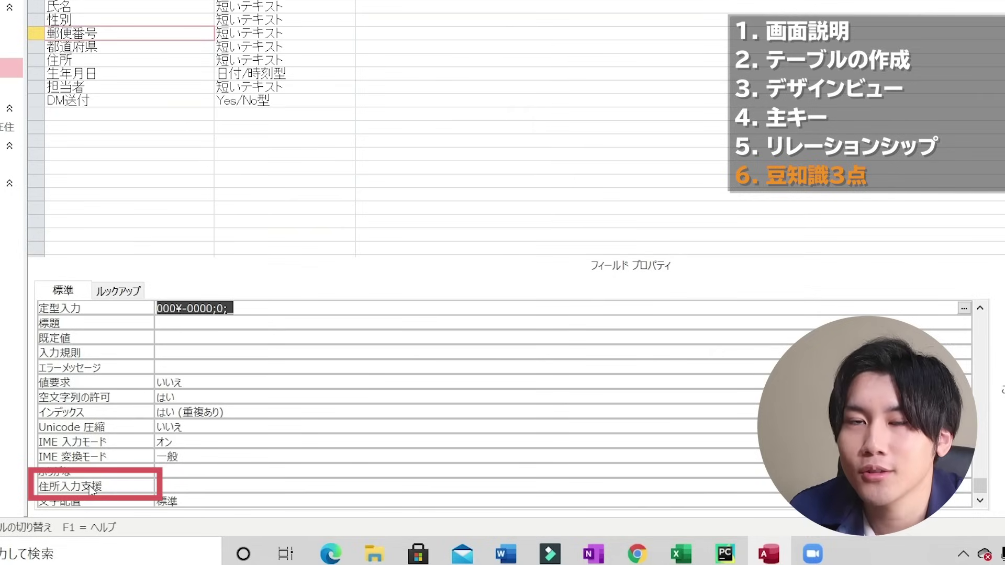
{"action": "left_click", "coordinate": [92, 488]}
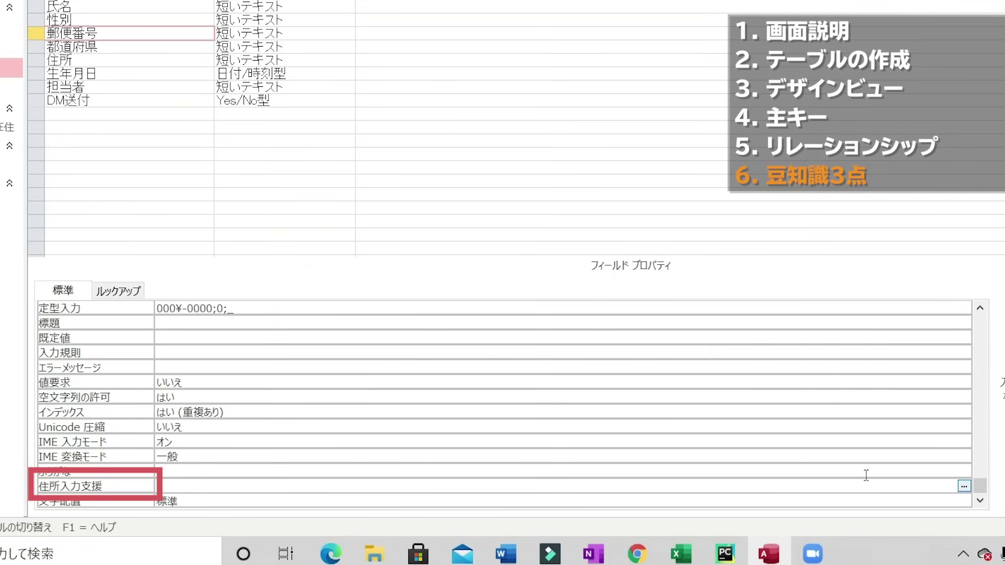
{"action": "left_click", "coordinate": [964, 487]}
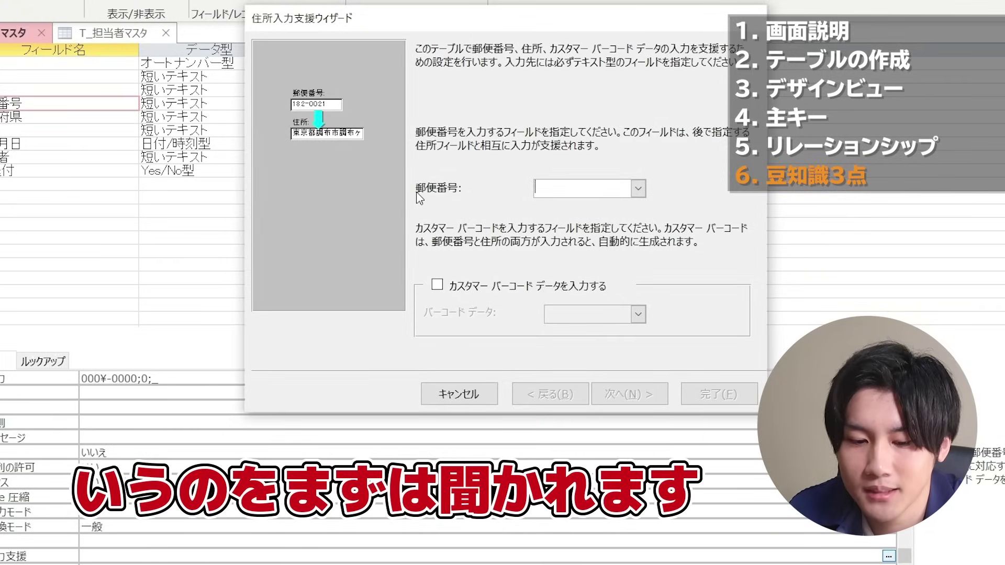
{"action": "left_click", "coordinate": [638, 188]}
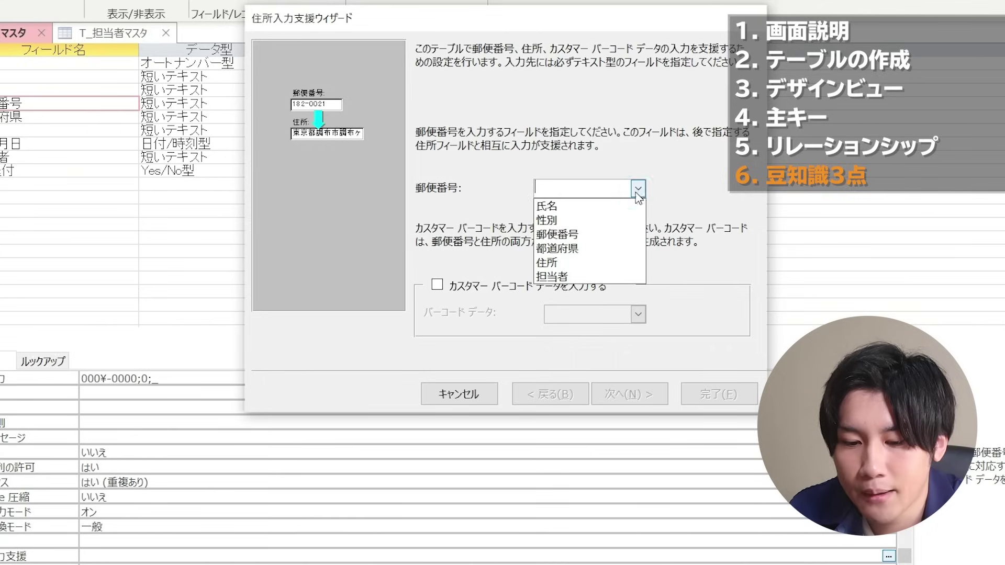
{"action": "left_click", "coordinate": [605, 240]}
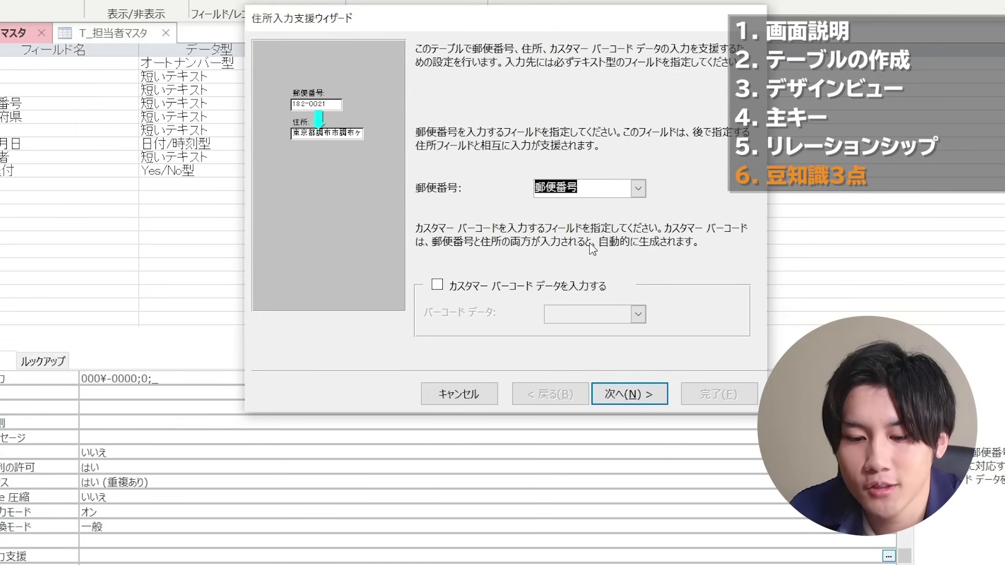
{"action": "left_click", "coordinate": [628, 393]}
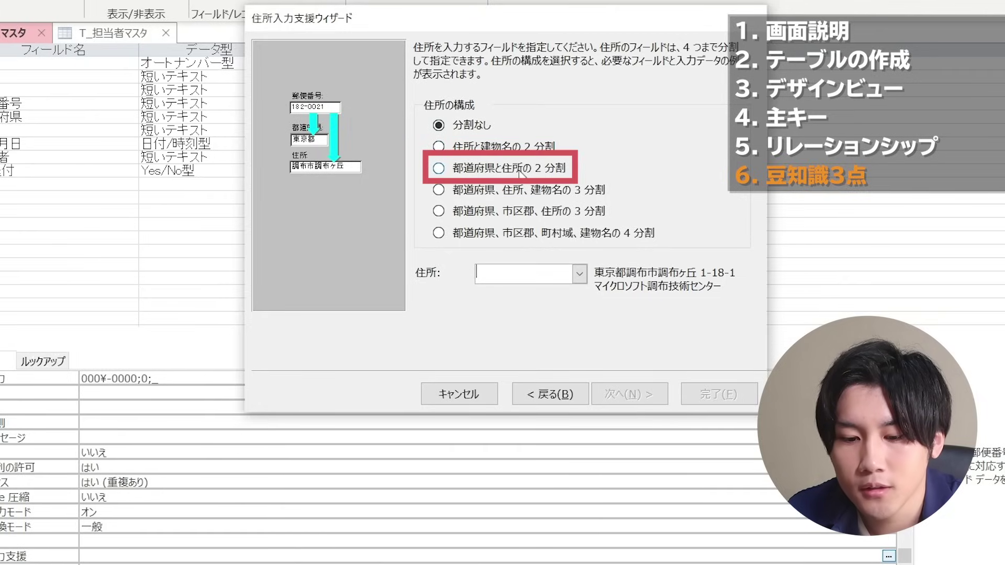
Step: Split addresses into 都道府県 and 住所, mapping each to its field, and finish
{"action": "left_click", "coordinate": [441, 170]}
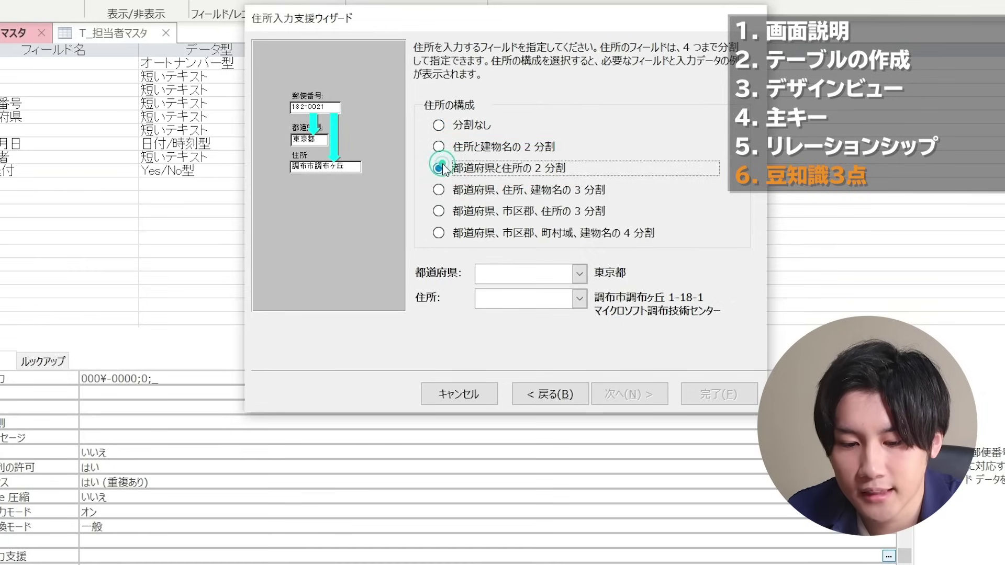
{"action": "left_click", "coordinate": [579, 273]}
{"action": "left_click", "coordinate": [544, 320]}
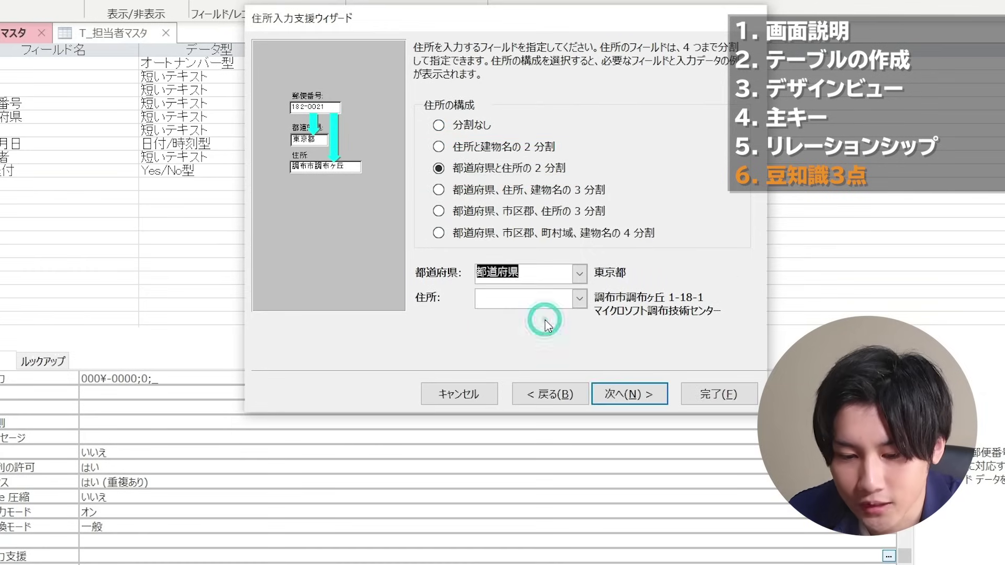
{"action": "left_click", "coordinate": [580, 299]}
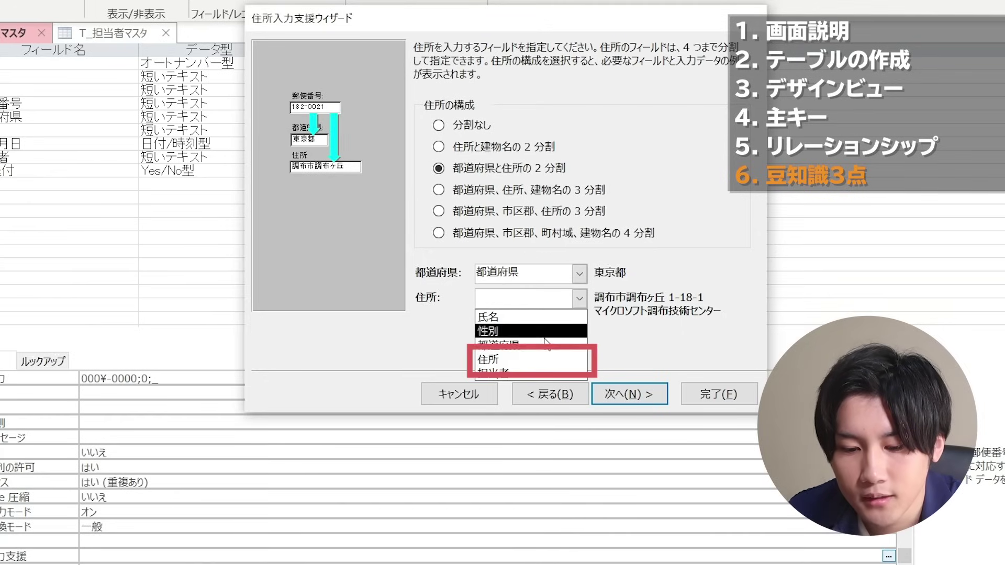
{"action": "left_click", "coordinate": [540, 360]}
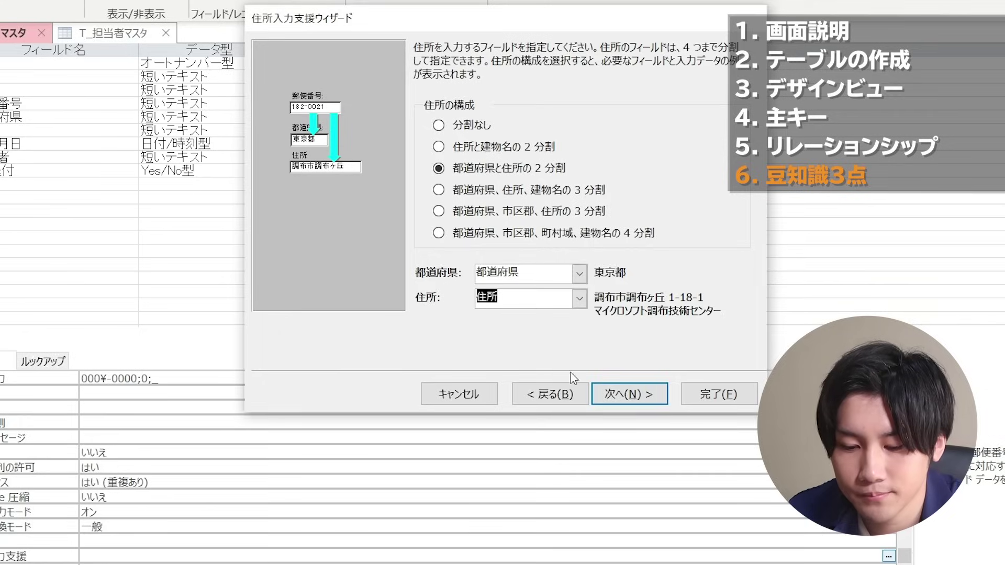
{"action": "left_click", "coordinate": [625, 390]}
{"action": "left_click", "coordinate": [714, 391]}
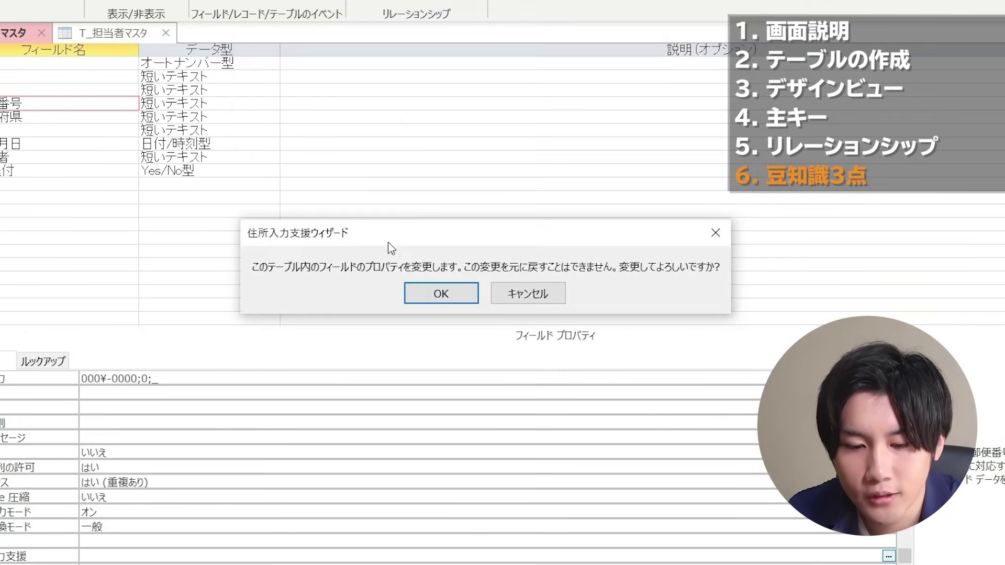
Step: Confirm the field property changes and enter 100-0000 as the new record's 郵便番号
{"action": "left_click", "coordinate": [479, 291]}
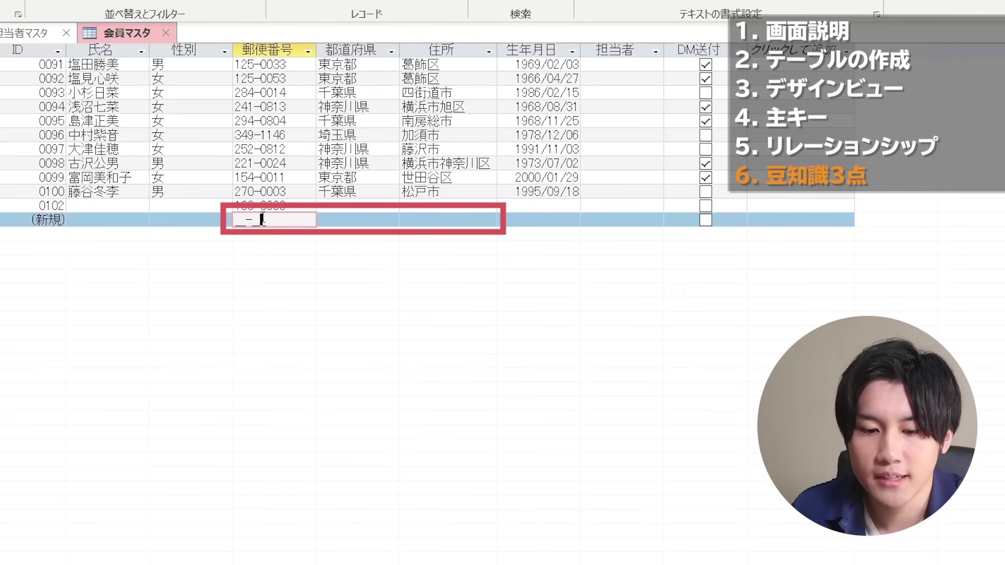
{"action": "type", "text": "100-0000"}
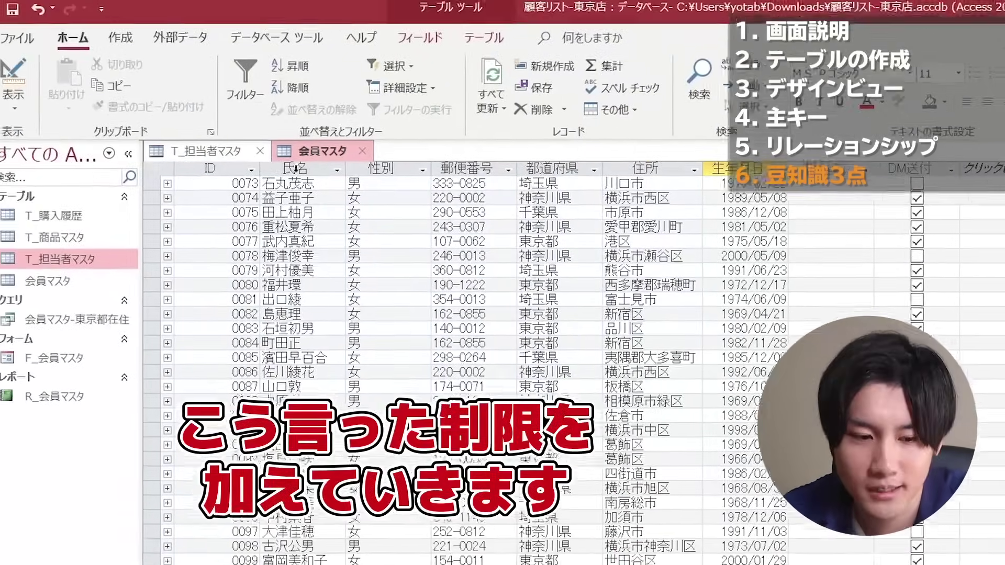
Step: In design view, give the 生年月日 field the validation rule <=Date()
{"action": "left_click", "coordinate": [30, 112]}
{"action": "left_click", "coordinate": [78, 188]}
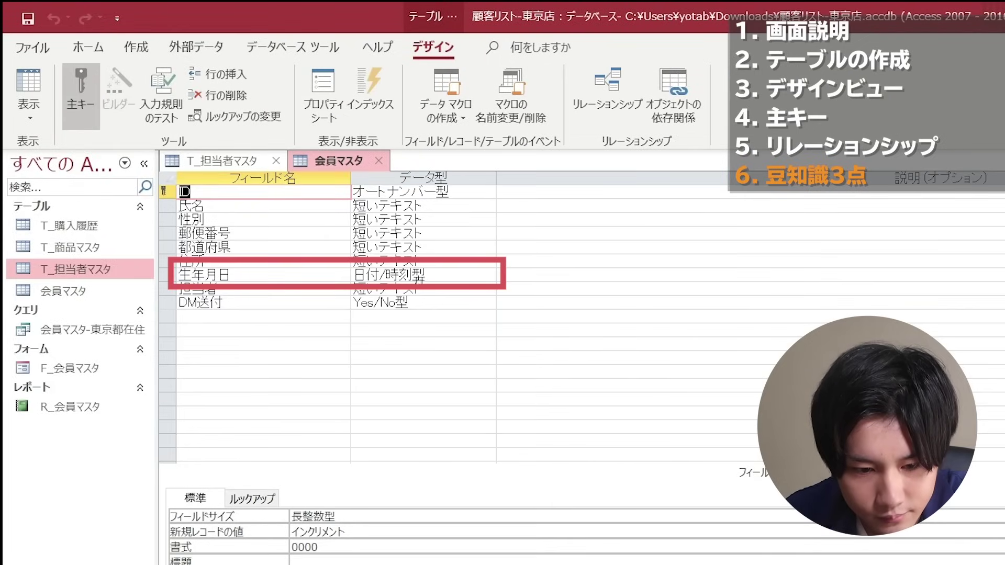
{"action": "left_click", "coordinate": [440, 274]}
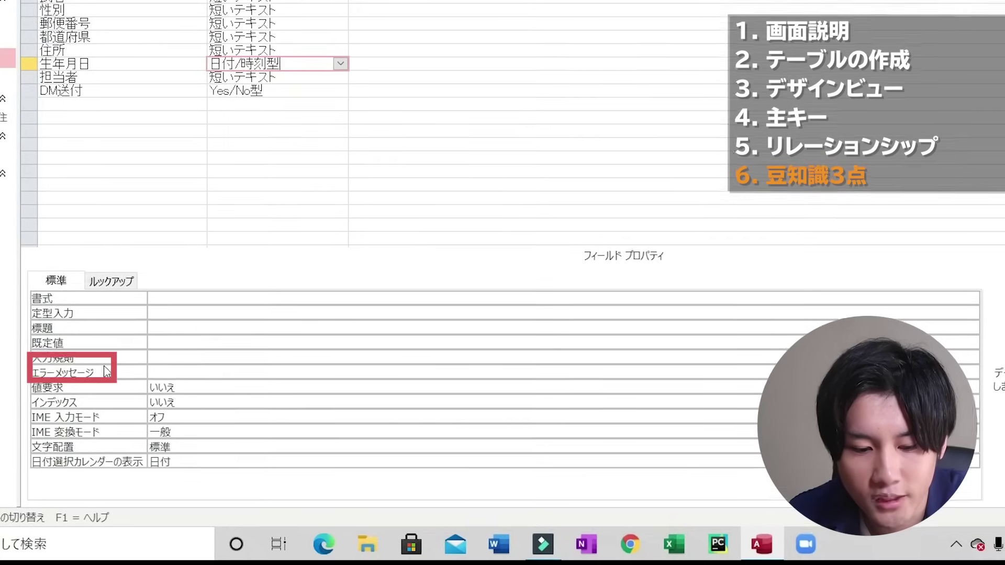
{"action": "left_click", "coordinate": [262, 366]}
{"action": "type", "text": "<"}
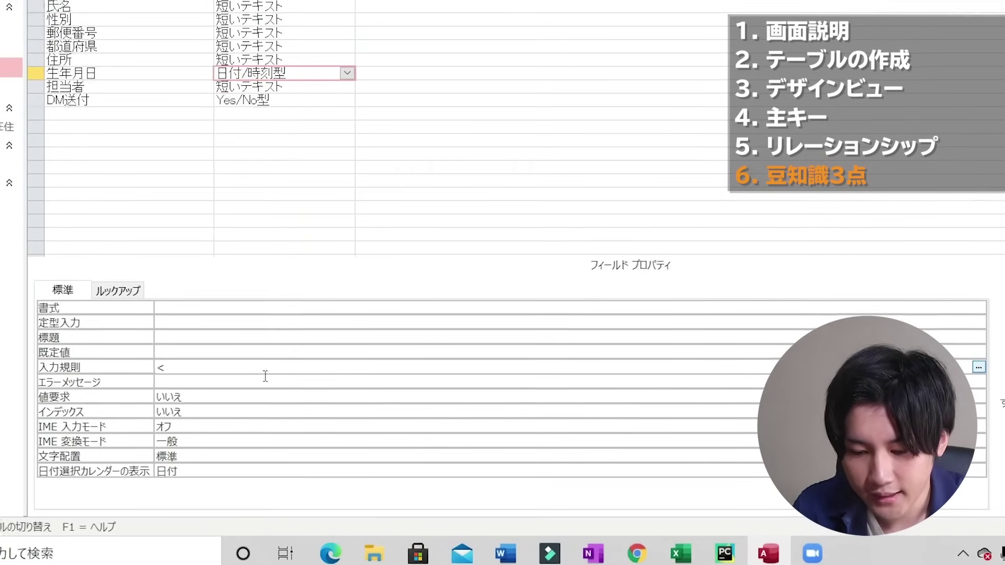
{"action": "type", "text": "=date"}
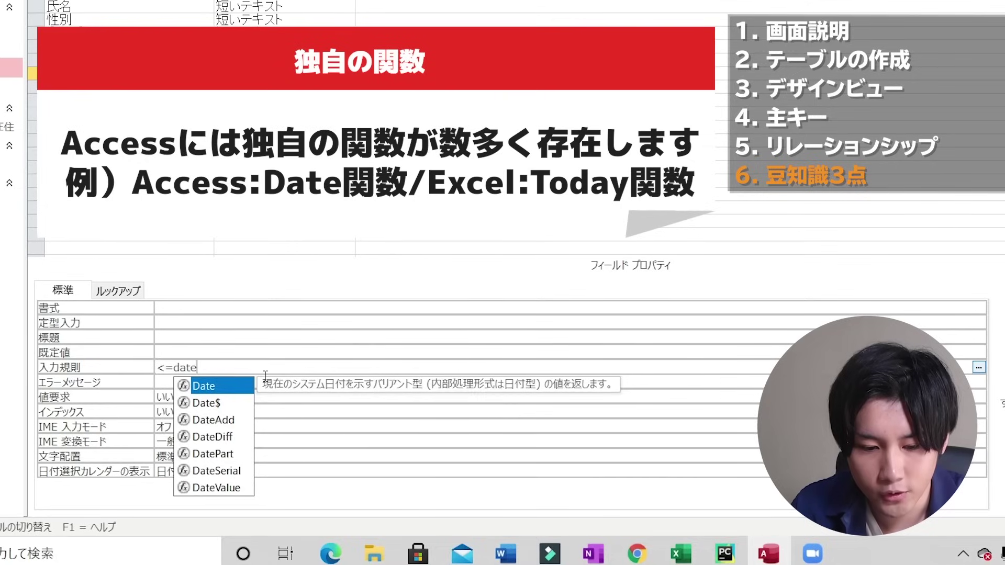
{"action": "type", "text": "("}
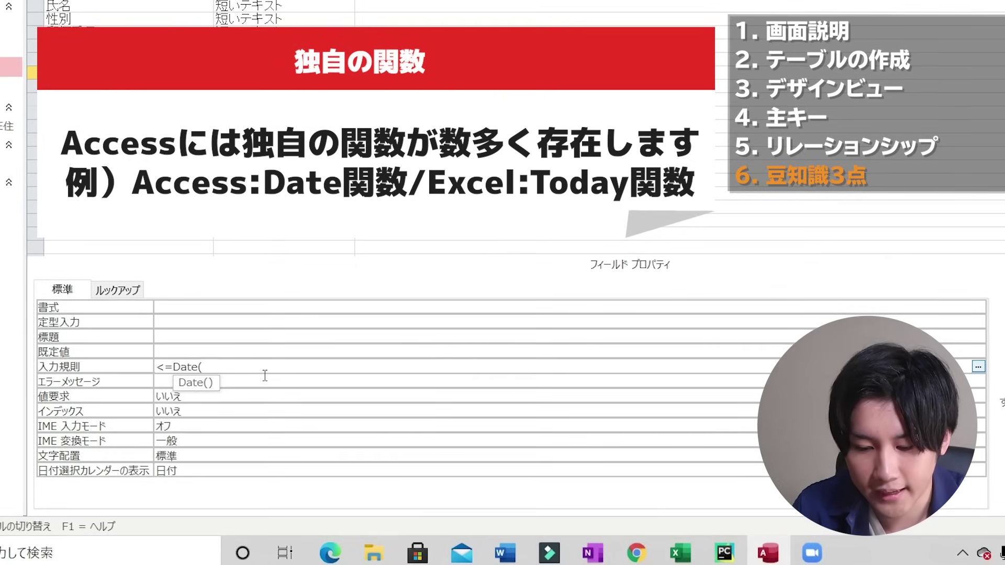
{"action": "type", "text": ")"}
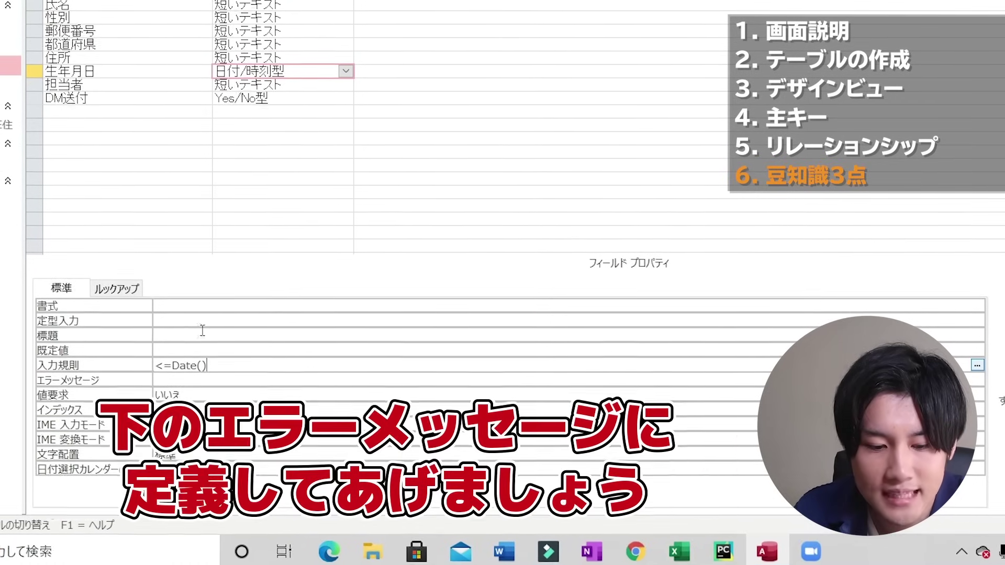
Step: Set 生年月日's error message to 正しい生年月日を入力してください
{"action": "left_click", "coordinate": [164, 377]}
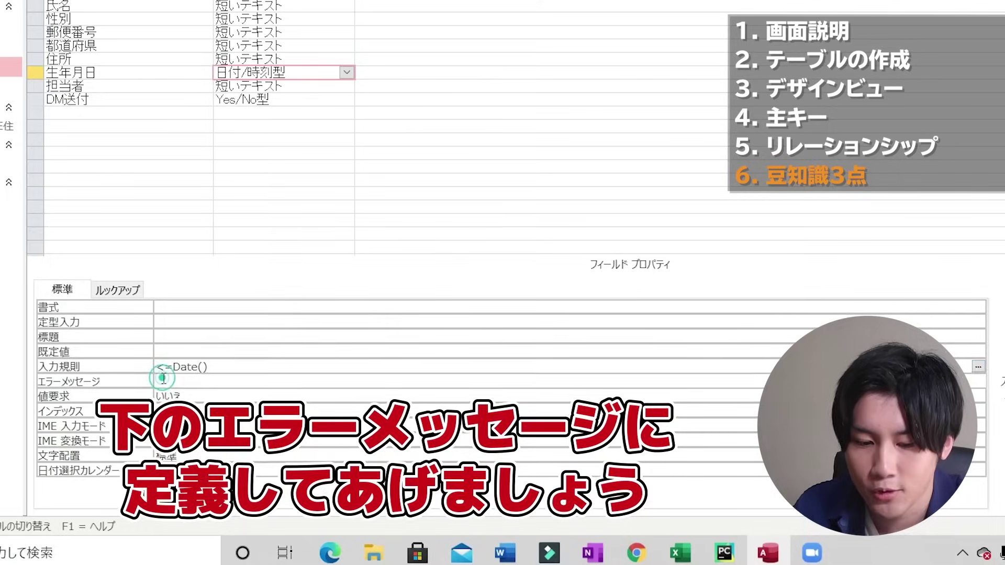
{"action": "type", "text": "正しいせいねnn"}
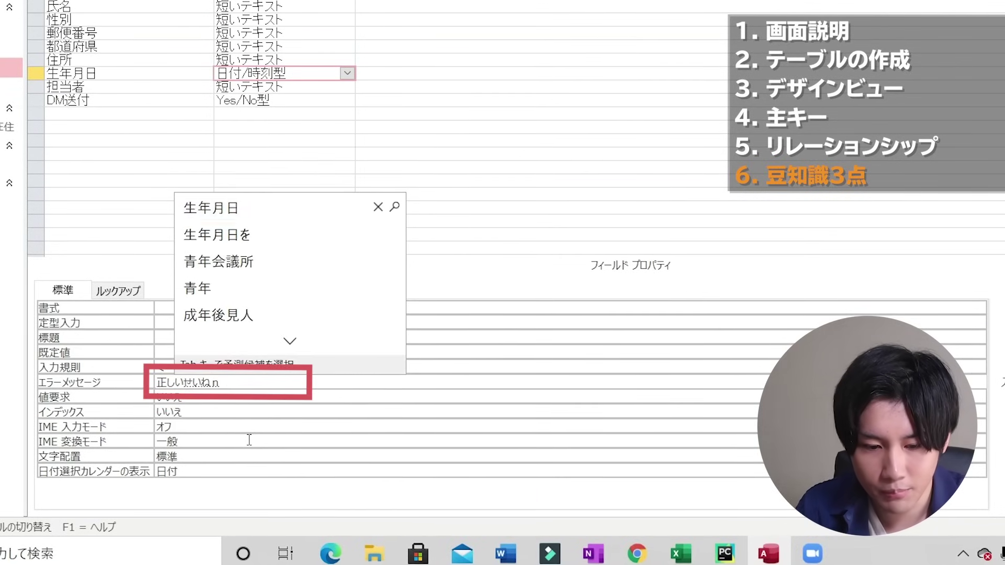
{"action": "key", "text": "Tab"}
{"action": "type", "text": "wo"}
{"action": "key", "text": "Tab"}
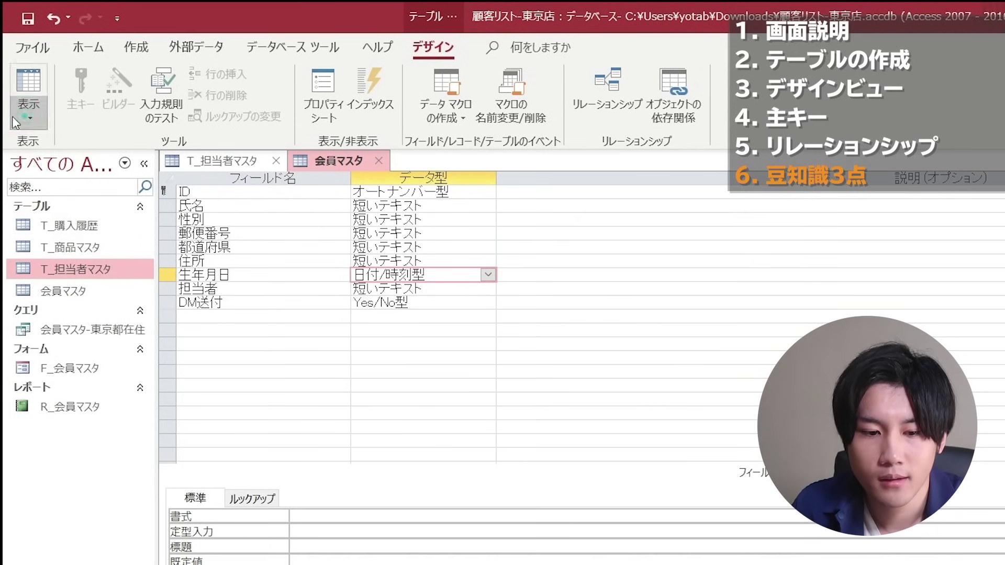
Step: Save the table, return to datasheet view, and enter 2020/11/15 as record 0103's 生年月日
{"action": "left_click", "coordinate": [30, 118]}
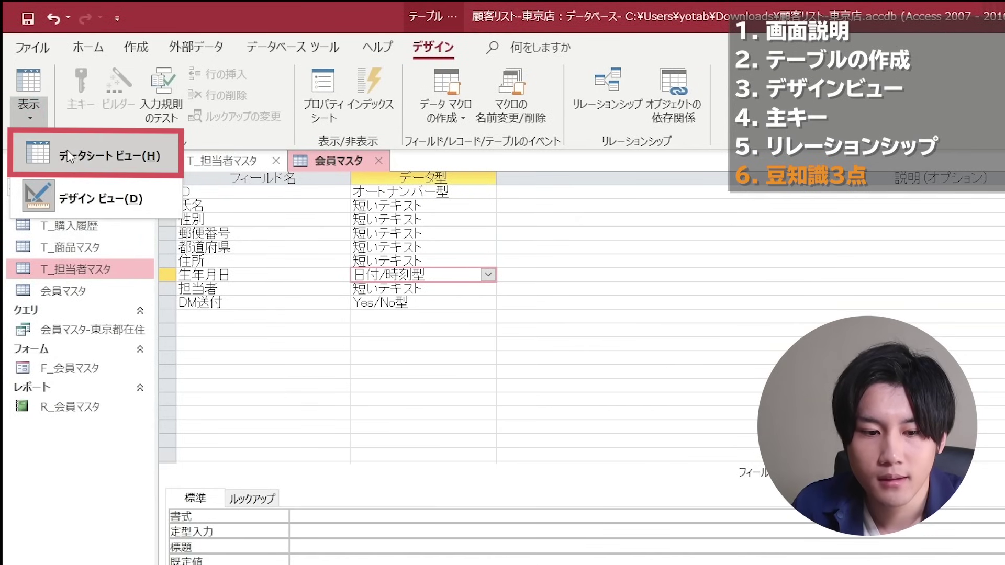
{"action": "left_click", "coordinate": [71, 156]}
{"action": "left_click", "coordinate": [652, 442]}
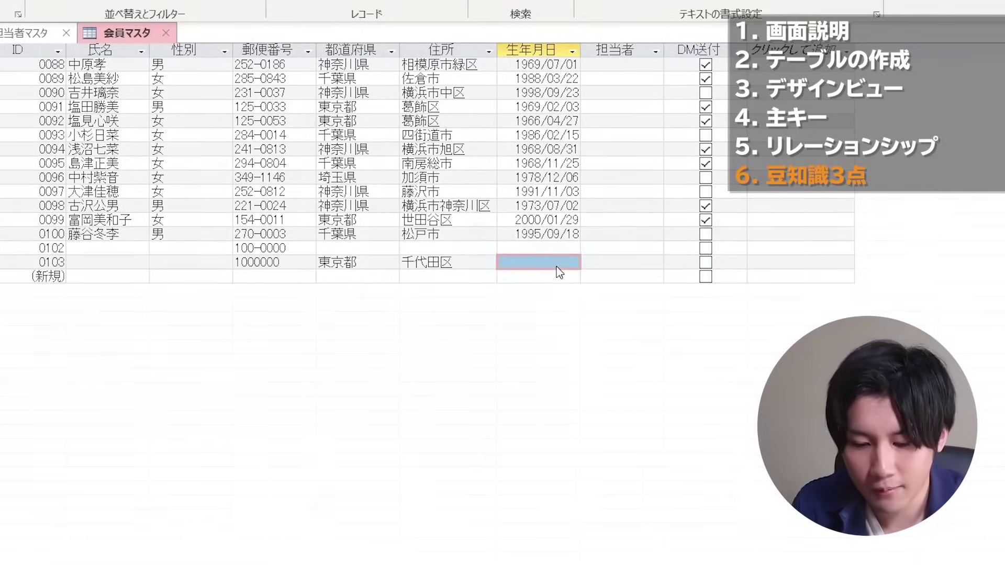
{"action": "type", "text": "2020/11/1"}
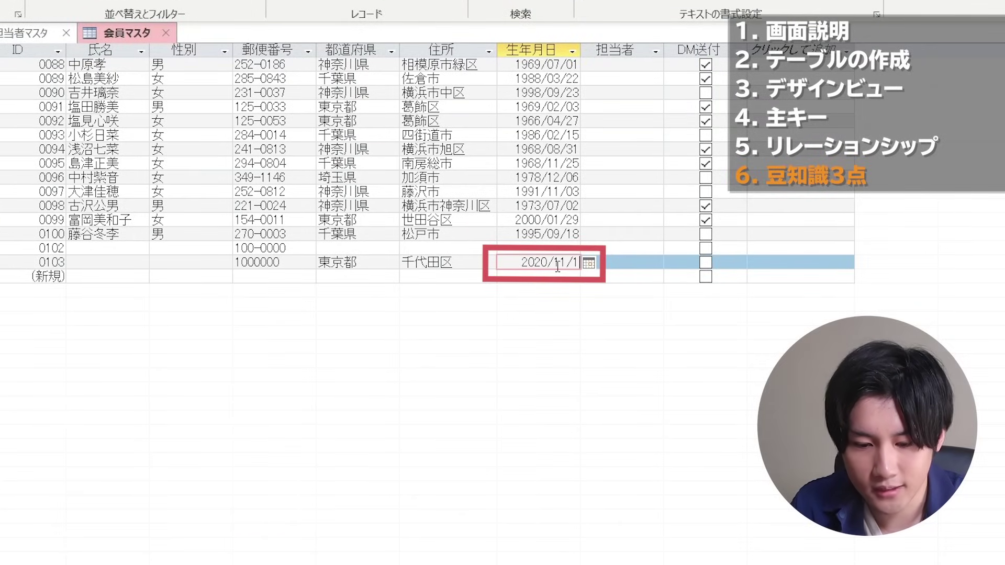
{"action": "type", "text": "5"}
{"action": "key", "text": "Return"}
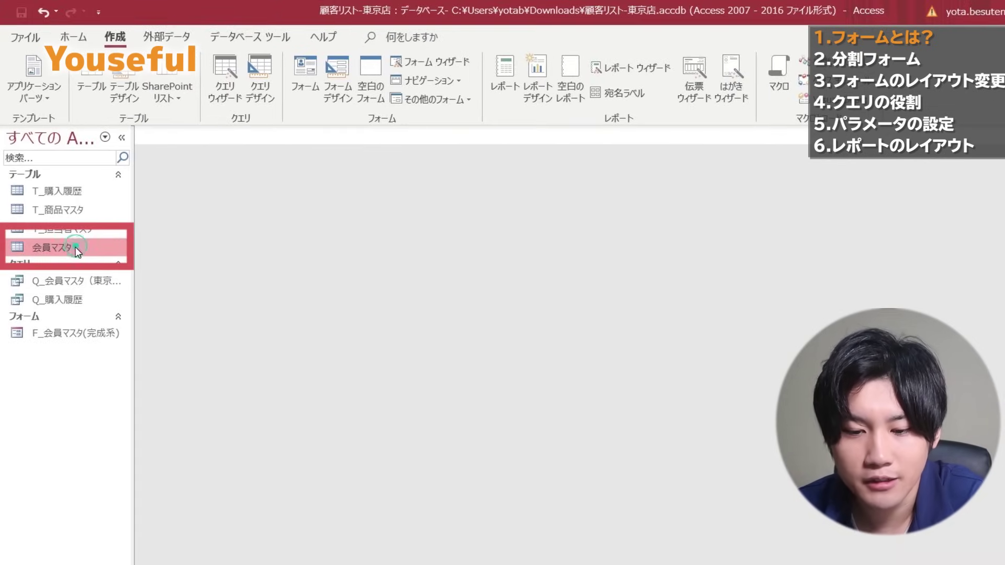
Step: Create a quick form from the 会員マスタ table and page through members to a blank new record
{"action": "double_click", "coordinate": [76, 248]}
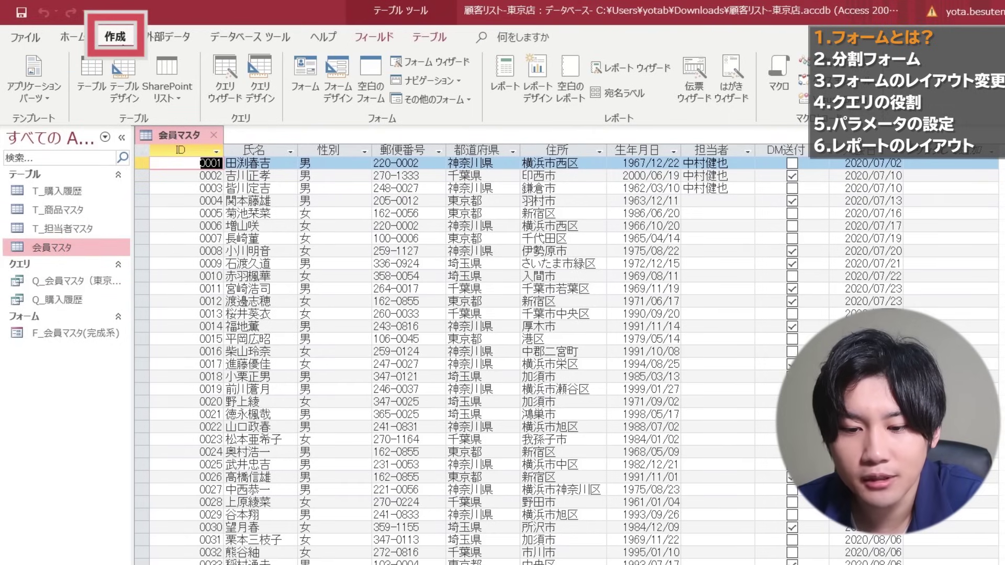
{"action": "left_click", "coordinate": [300, 92]}
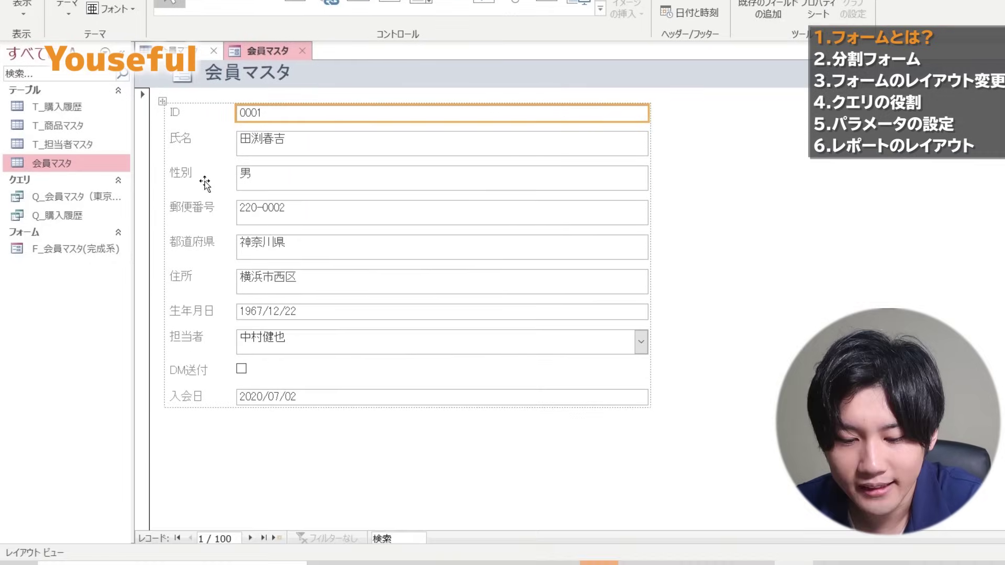
{"action": "left_click", "coordinate": [249, 539]}
{"action": "left_click", "coordinate": [249, 538]}
{"action": "left_click", "coordinate": [249, 540]}
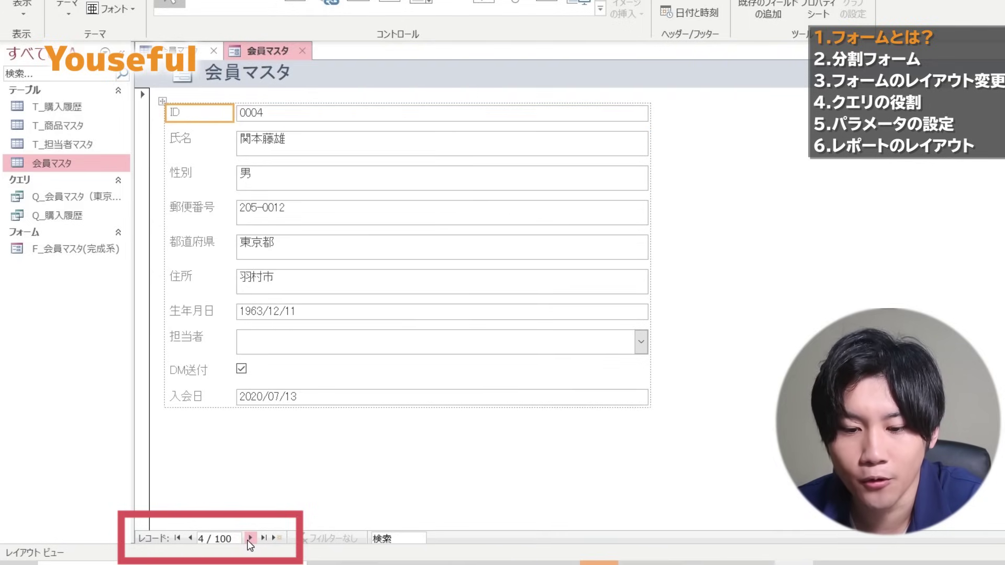
{"action": "left_click", "coordinate": [250, 539]}
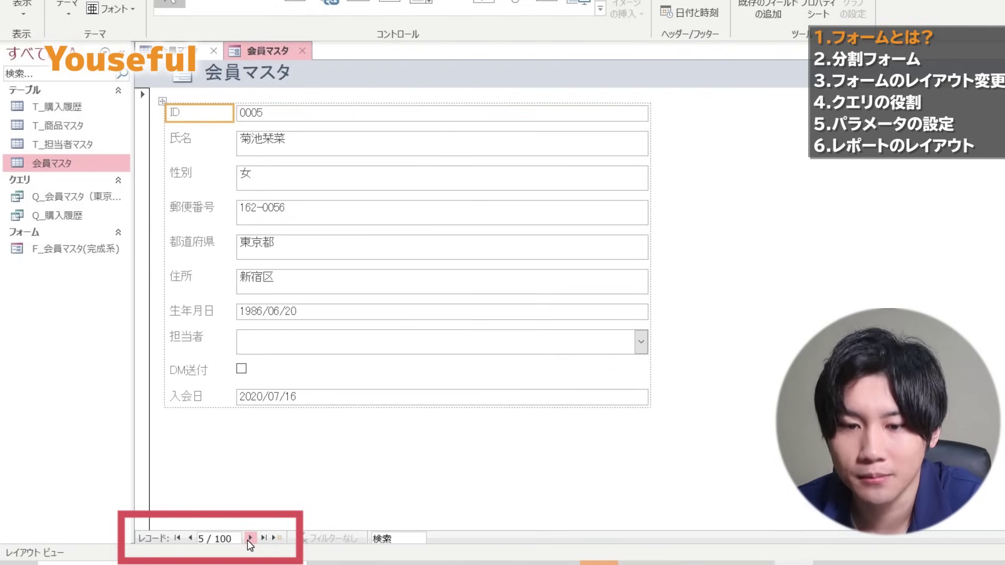
{"action": "left_click", "coordinate": [275, 539]}
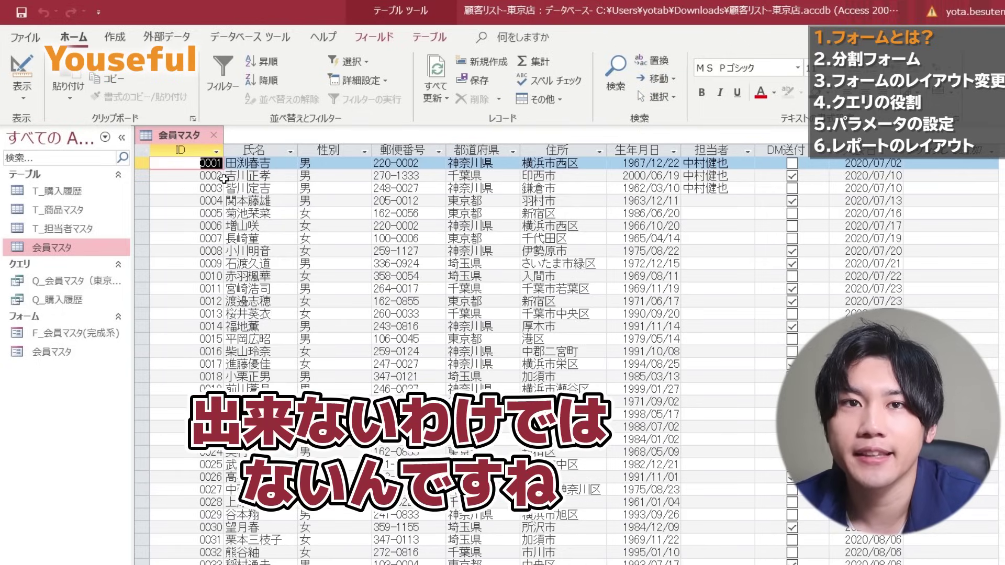
Step: Enter 小野 in 氏名 for new record 0105, save it, and open the 会員マスタ form
{"action": "scroll", "coordinate": [224, 179], "scroll_direction": "down", "scroll_amount": 20}
{"action": "left_click", "coordinate": [239, 288]}
{"action": "type", "text": "おだ"}
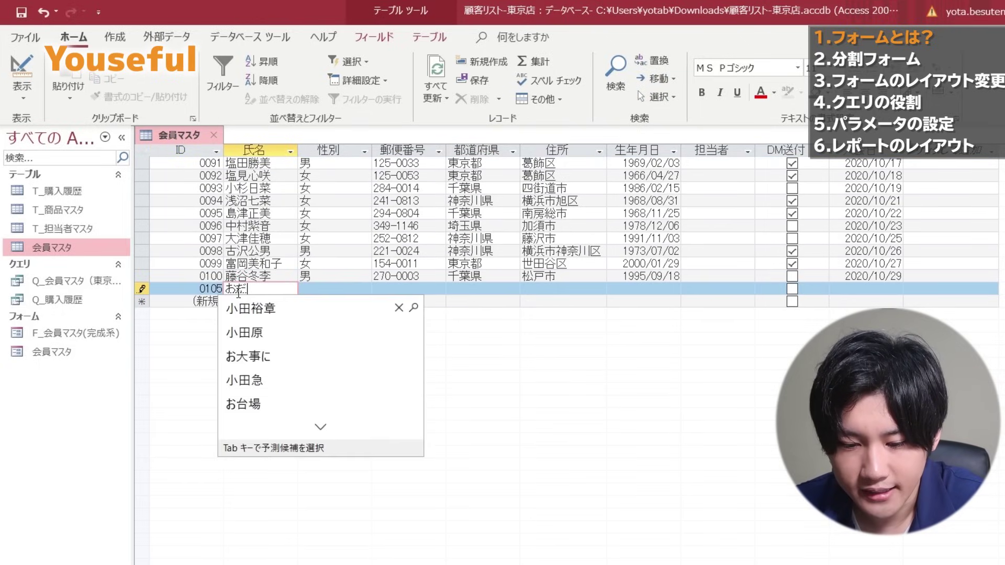
{"action": "key", "text": "space"}
{"action": "type", "text": "小野"}
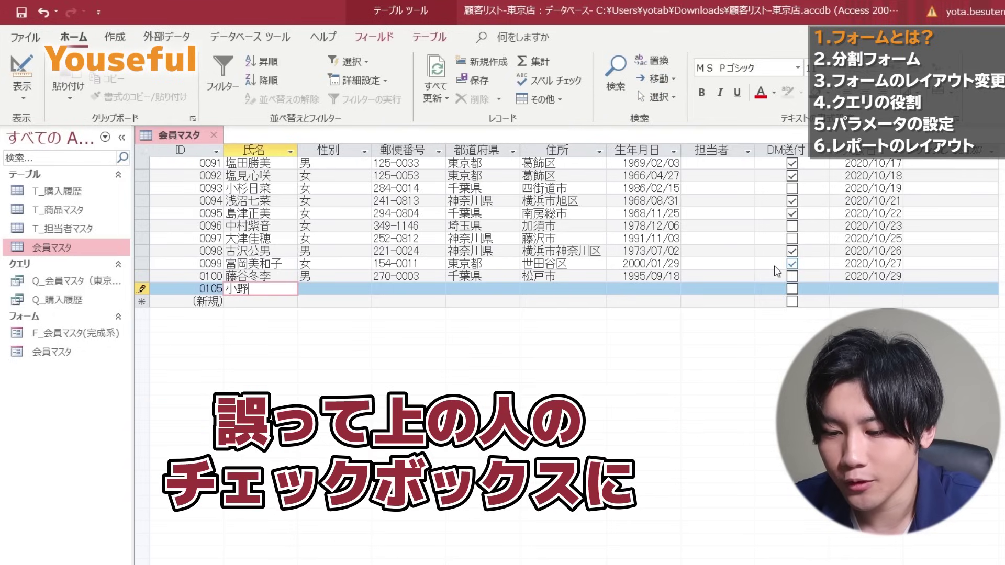
{"action": "left_click", "coordinate": [792, 276]}
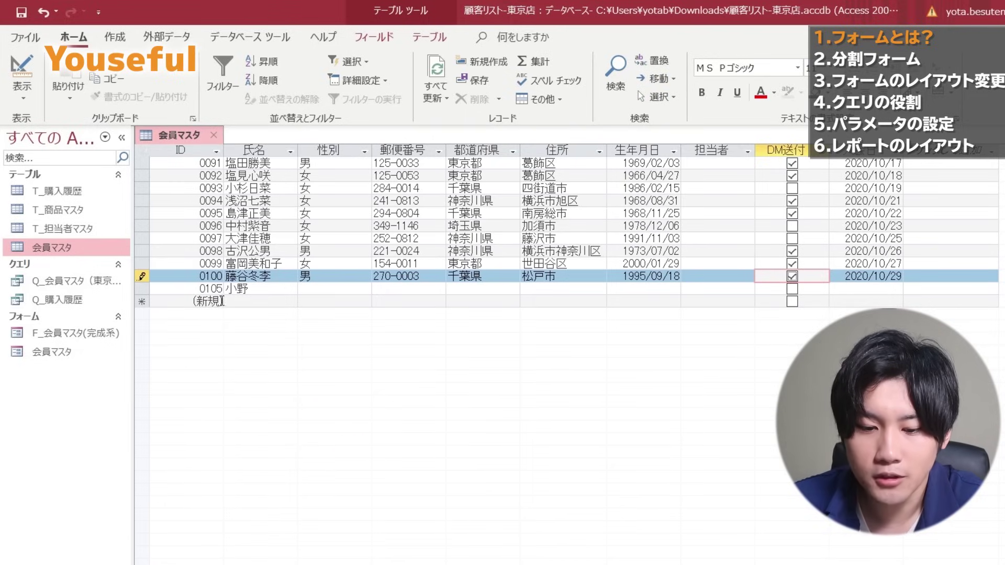
{"action": "double_click", "coordinate": [123, 358]}
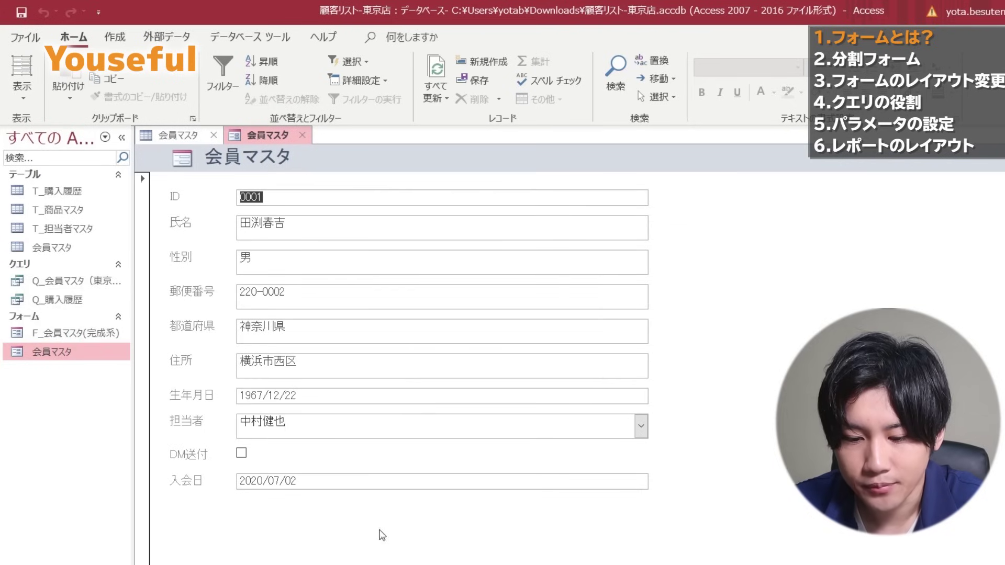
Step: Open the finished F_会員マスタ(完成系) split form and scroll through it for reference
{"action": "key", "text": "ctrl+plus"}
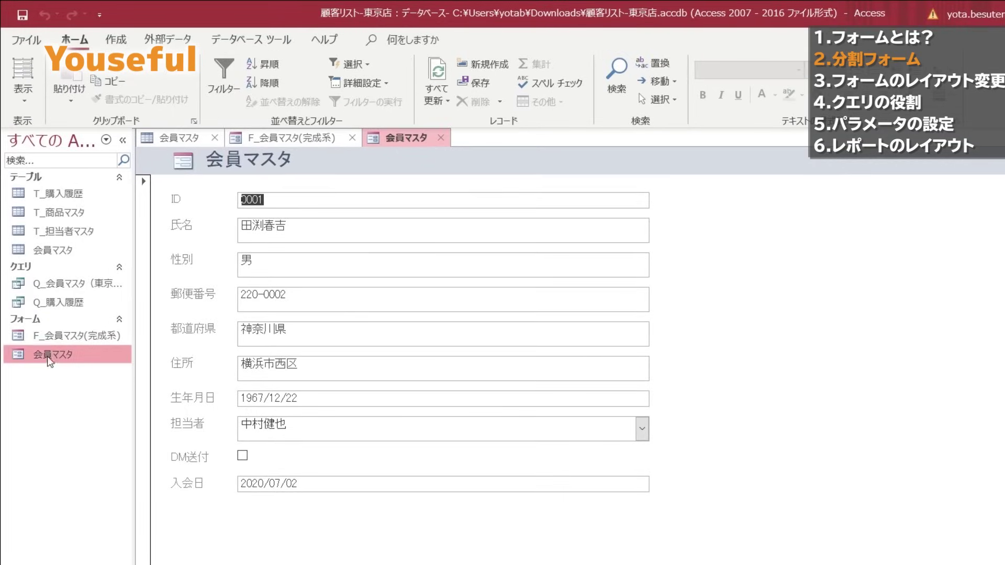
{"action": "double_click", "coordinate": [41, 341]}
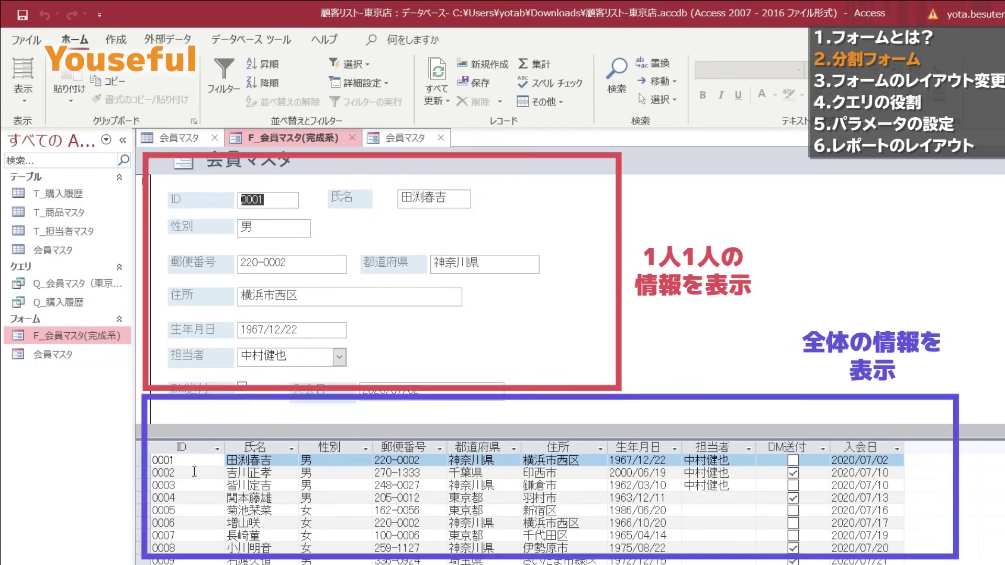
{"action": "scroll", "coordinate": [193, 473], "scroll_direction": "down", "scroll_amount": 2}
{"action": "scroll", "coordinate": [193, 473], "scroll_direction": "down", "scroll_amount": 1}
{"action": "scroll", "coordinate": [193, 472], "scroll_direction": "up", "scroll_amount": 3}
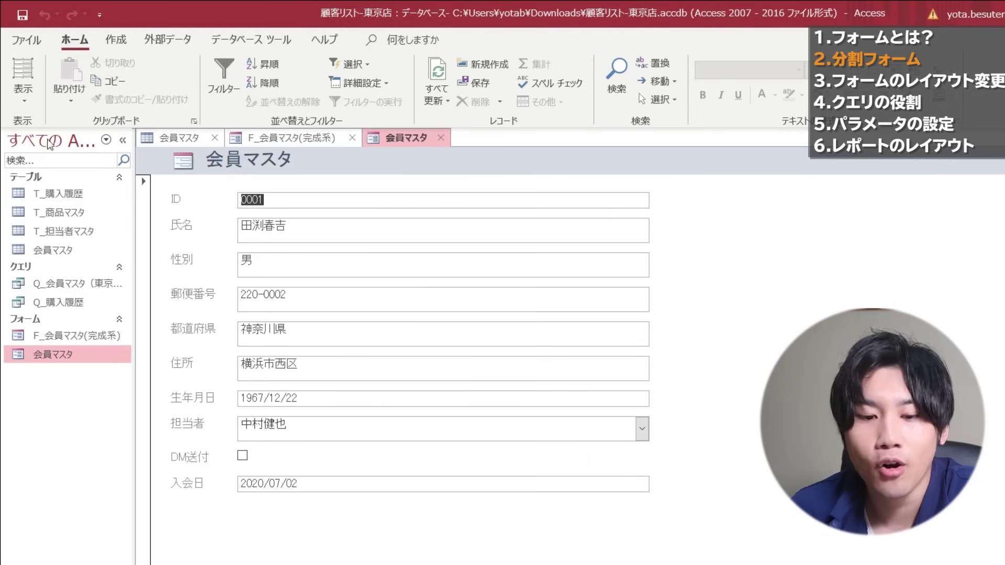
Step: Put the 会員マスタ form in design view, select the whole form, and show its Property Sheet
{"action": "left_click", "coordinate": [31, 99]}
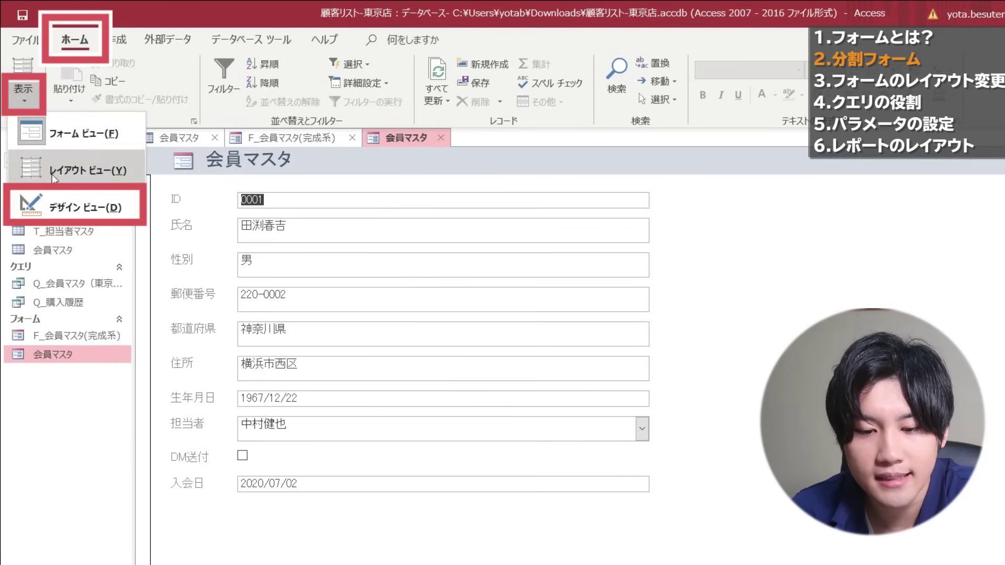
{"action": "left_click", "coordinate": [52, 199]}
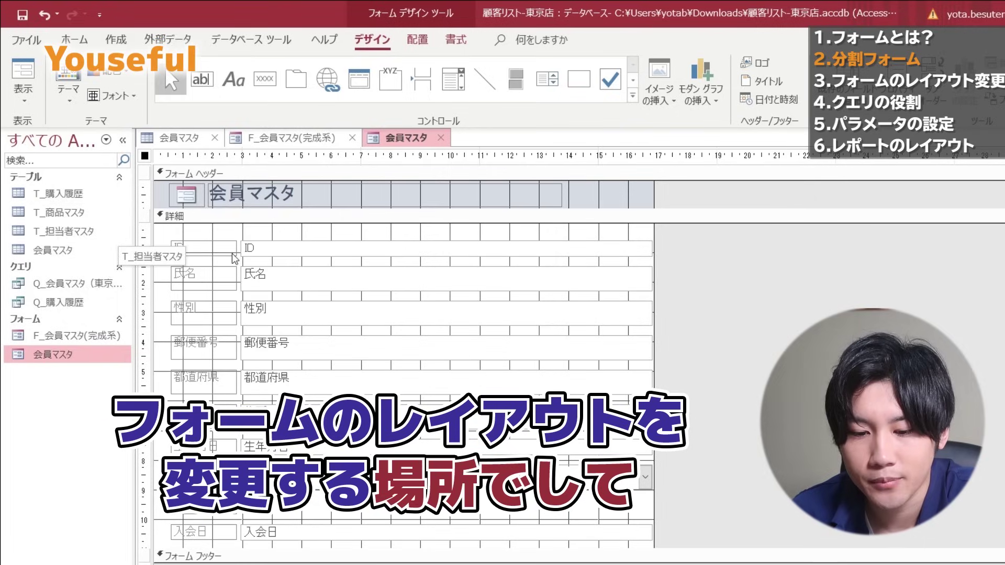
{"action": "left_click", "coordinate": [287, 255]}
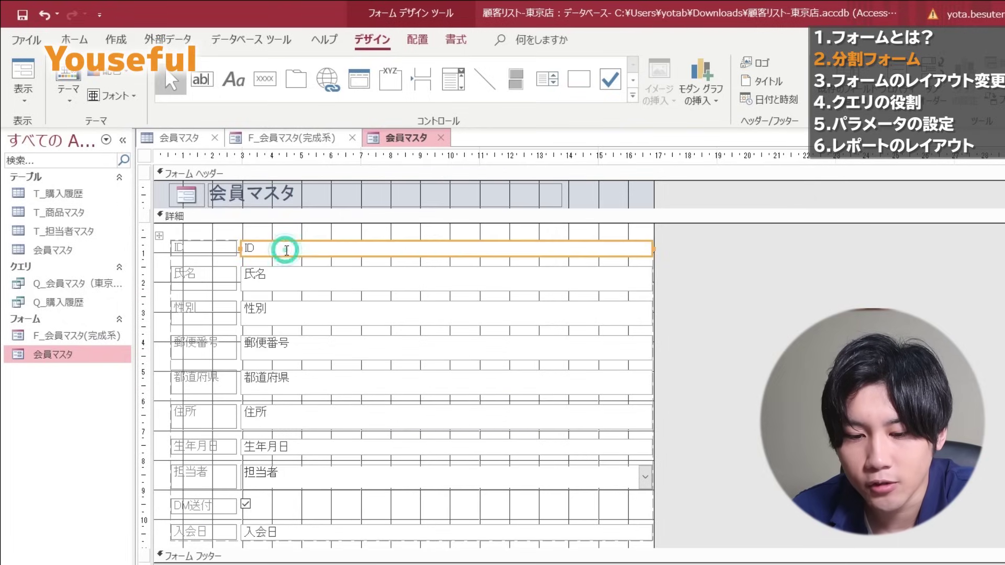
{"action": "left_click", "coordinate": [297, 314]}
{"action": "left_click", "coordinate": [306, 351]}
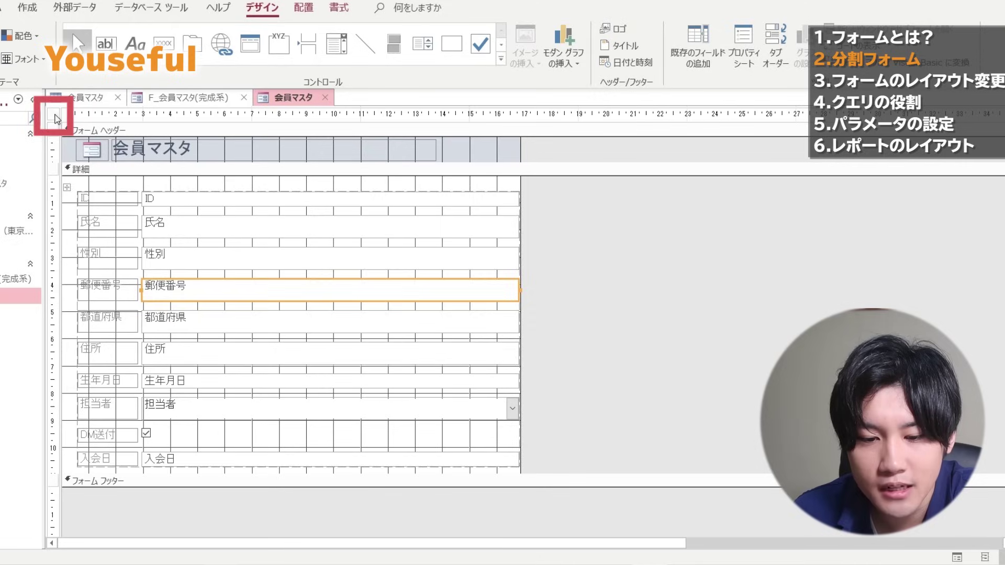
{"action": "left_click", "coordinate": [54, 114]}
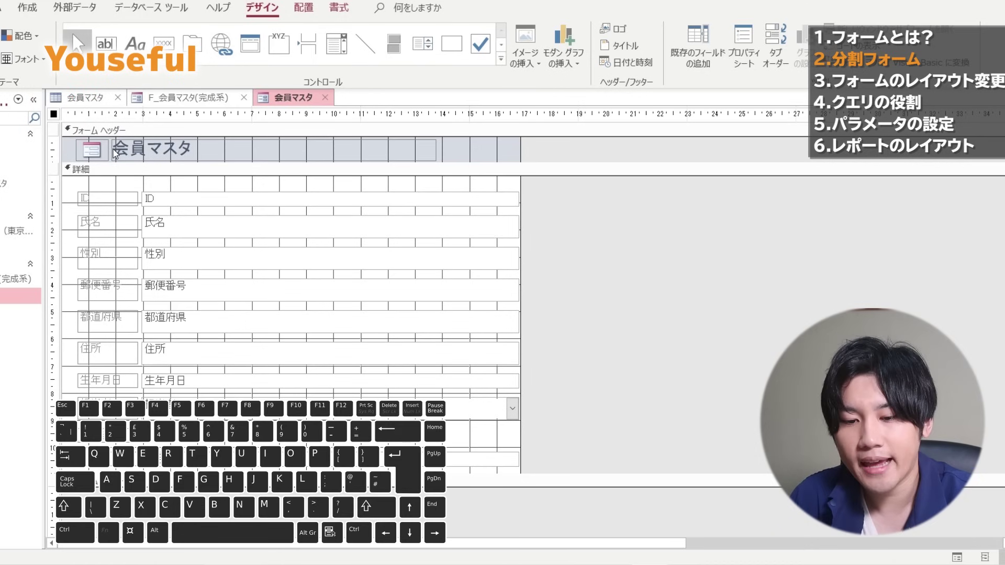
{"action": "key", "text": "F4"}
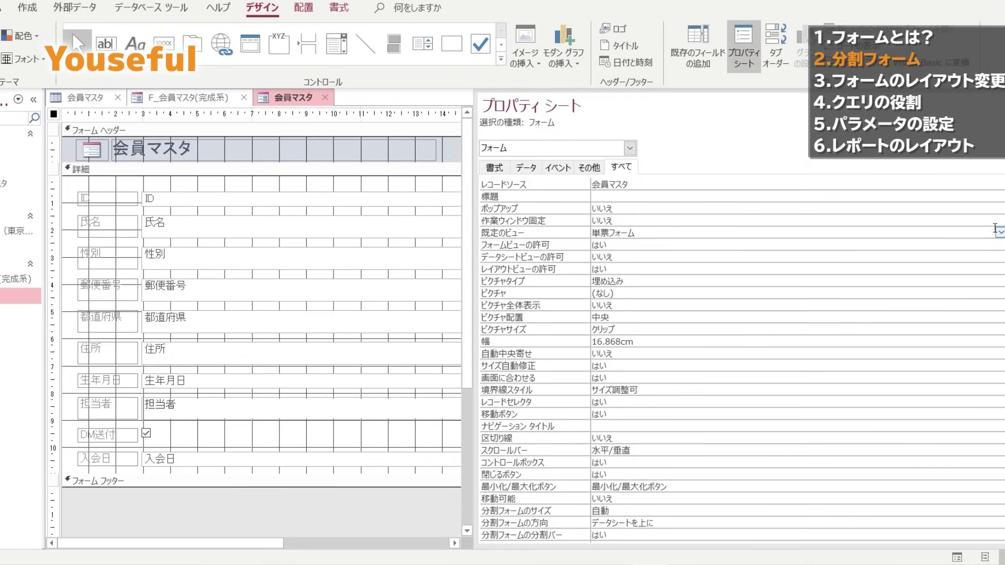
Step: Set the form's default view to 分割フォーム and view it in Form View at record 0007
{"action": "left_click", "coordinate": [1000, 233]}
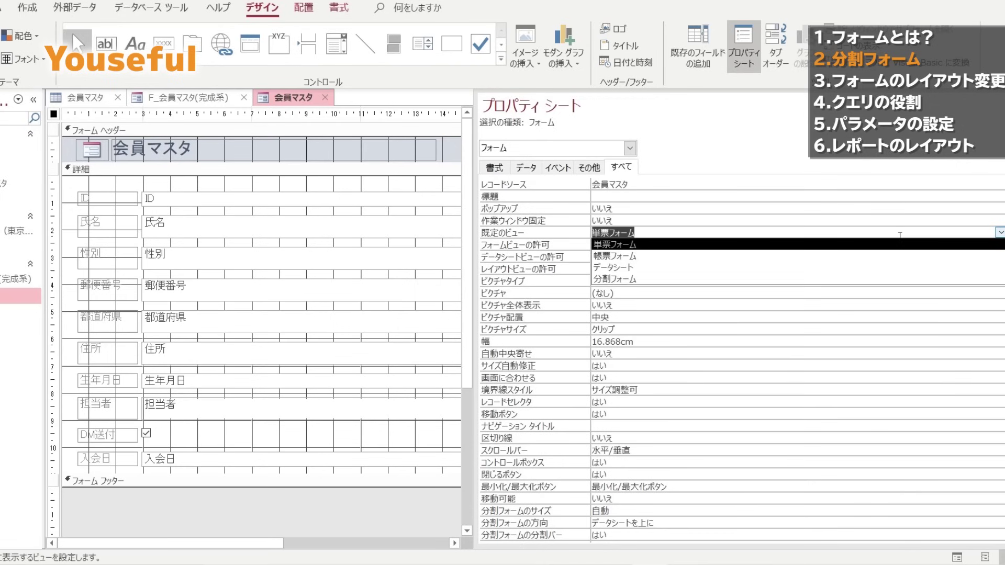
{"action": "left_click", "coordinate": [799, 280]}
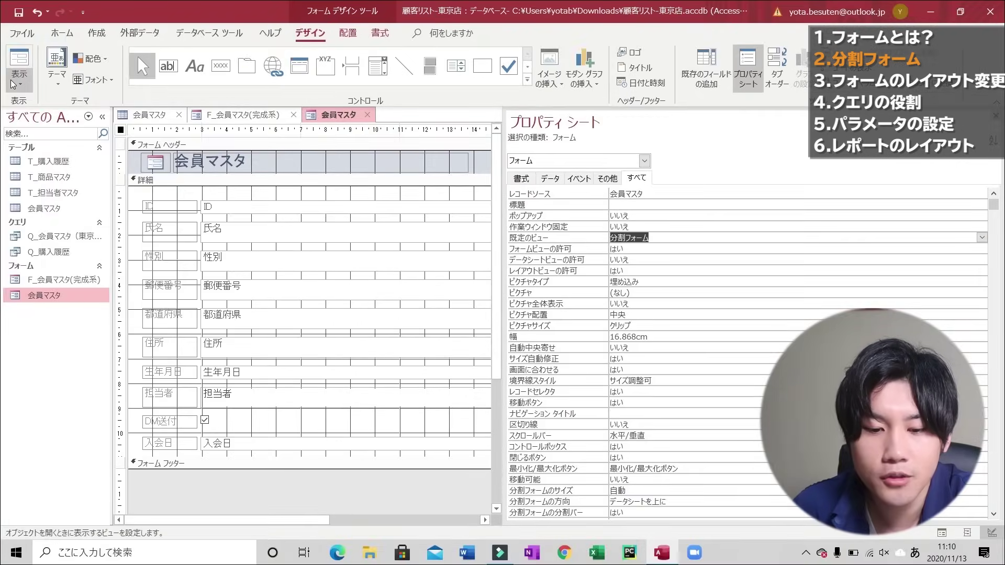
{"action": "left_click", "coordinate": [13, 84]}
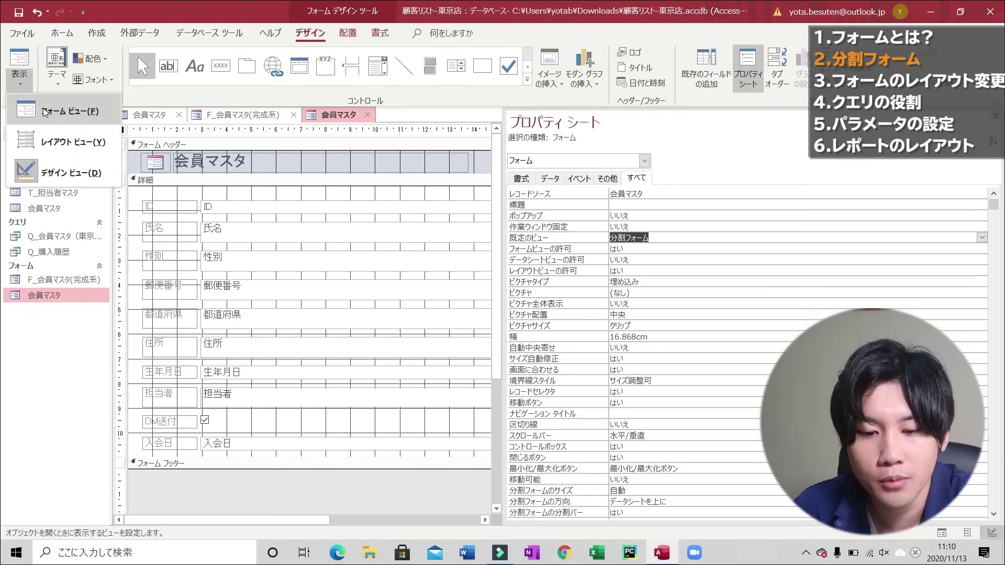
{"action": "left_click", "coordinate": [45, 112]}
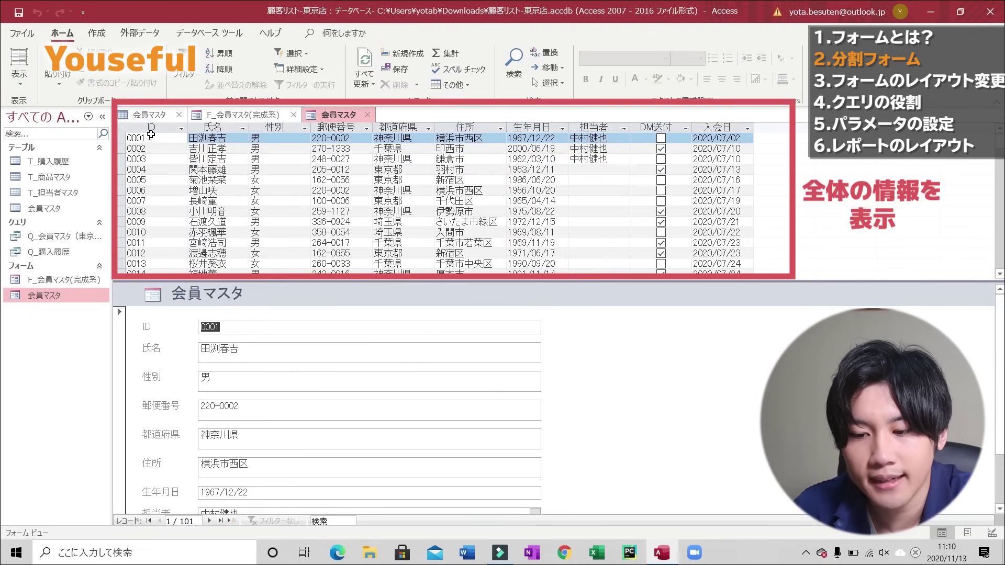
{"action": "scroll", "coordinate": [413, 368], "scroll_direction": "down", "scroll_amount": 2}
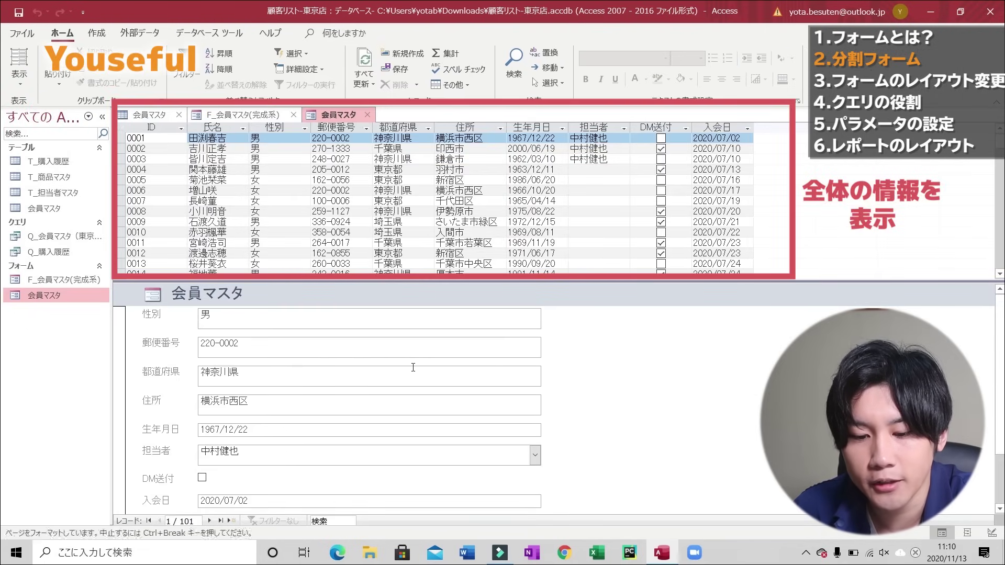
{"action": "scroll", "coordinate": [413, 367], "scroll_direction": "up", "scroll_amount": 2}
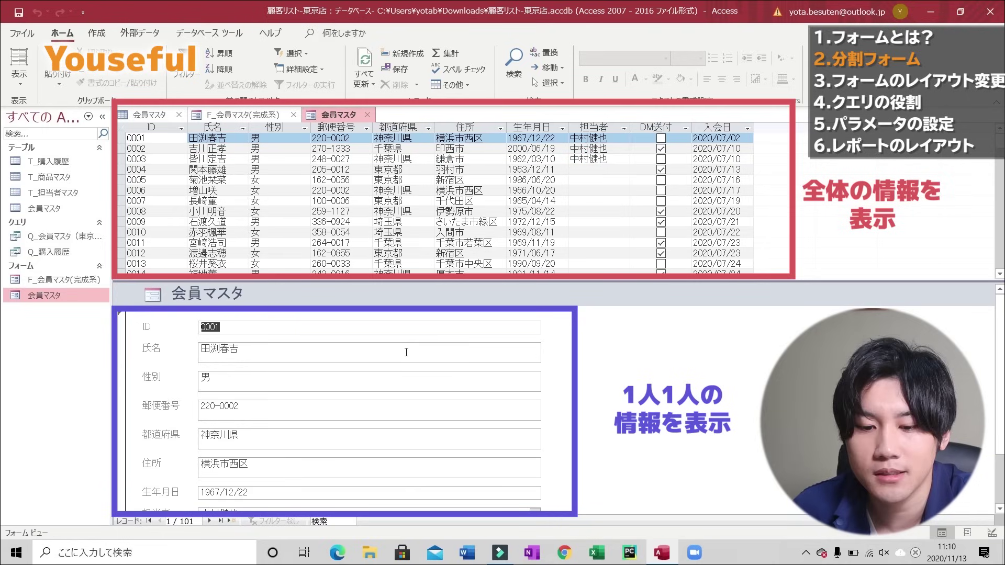
{"action": "left_click", "coordinate": [232, 198]}
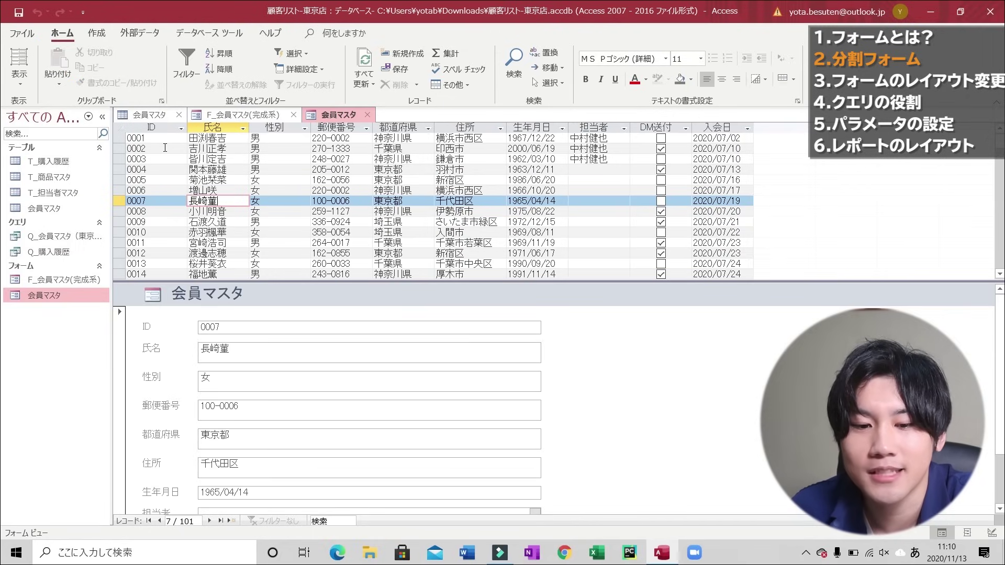
{"action": "left_click", "coordinate": [29, 73]}
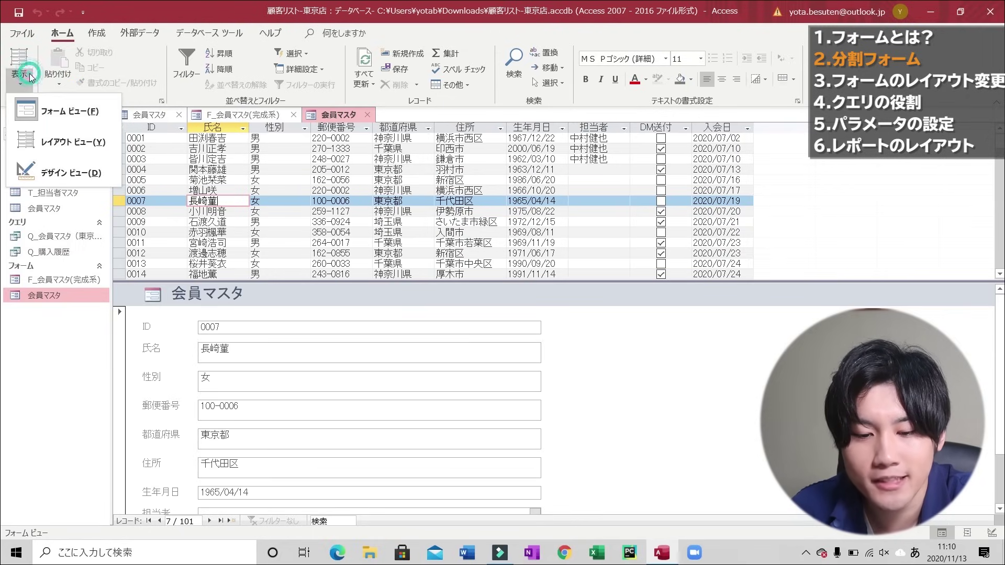
Step: Set 分割フォームの方向 to データシートを下に in design view, then check the layout in Form View
{"action": "left_click", "coordinate": [59, 165]}
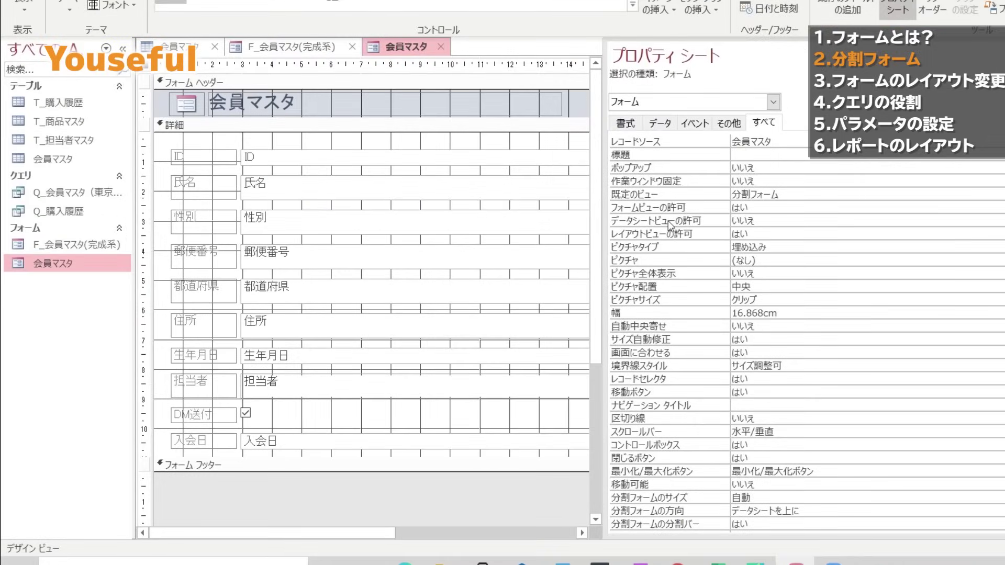
{"action": "scroll", "coordinate": [680, 259], "scroll_direction": "down", "scroll_amount": 2}
{"action": "scroll", "coordinate": [680, 259], "scroll_direction": "down", "scroll_amount": 3}
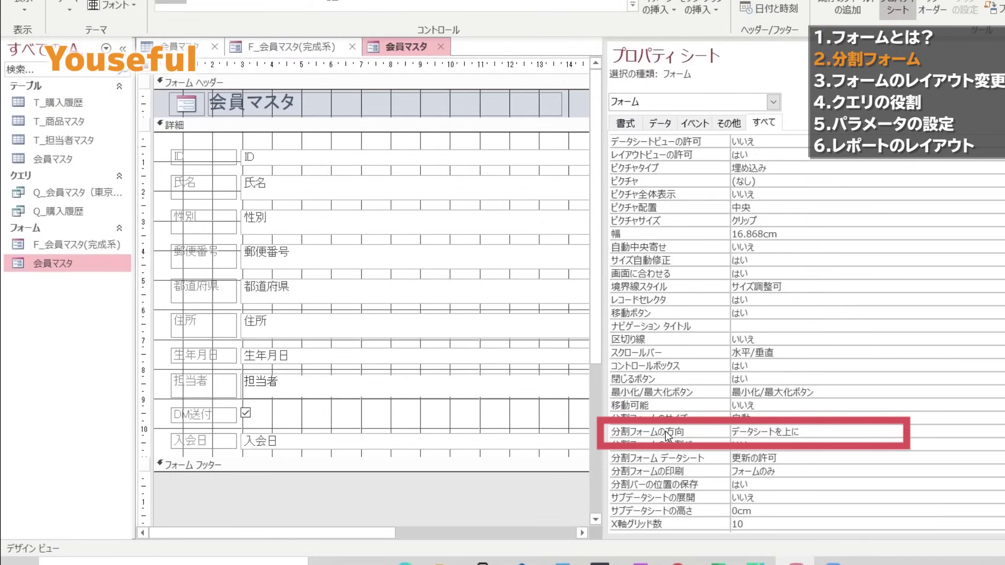
{"action": "left_click", "coordinate": [811, 429]}
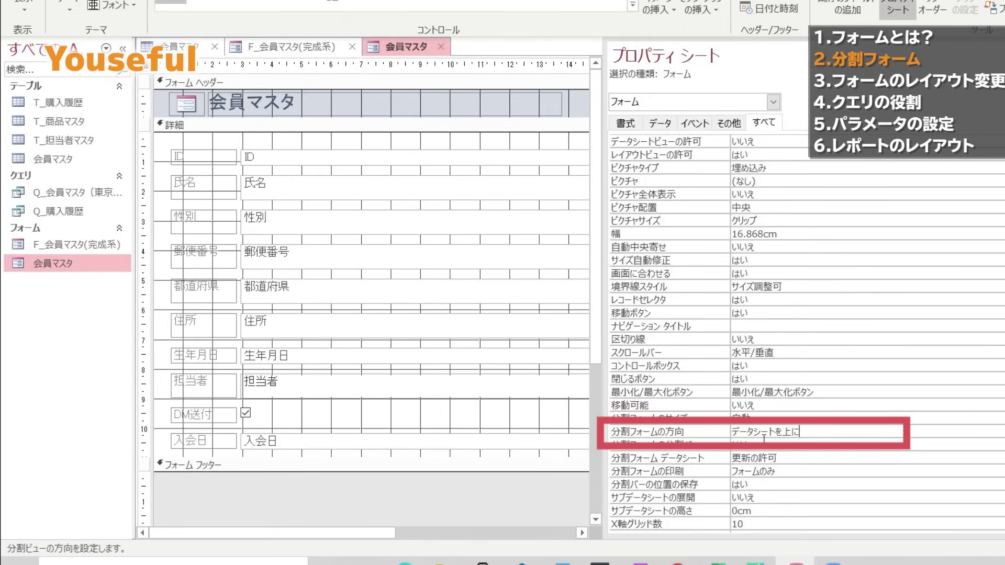
{"action": "key", "text": "alt+Down"}
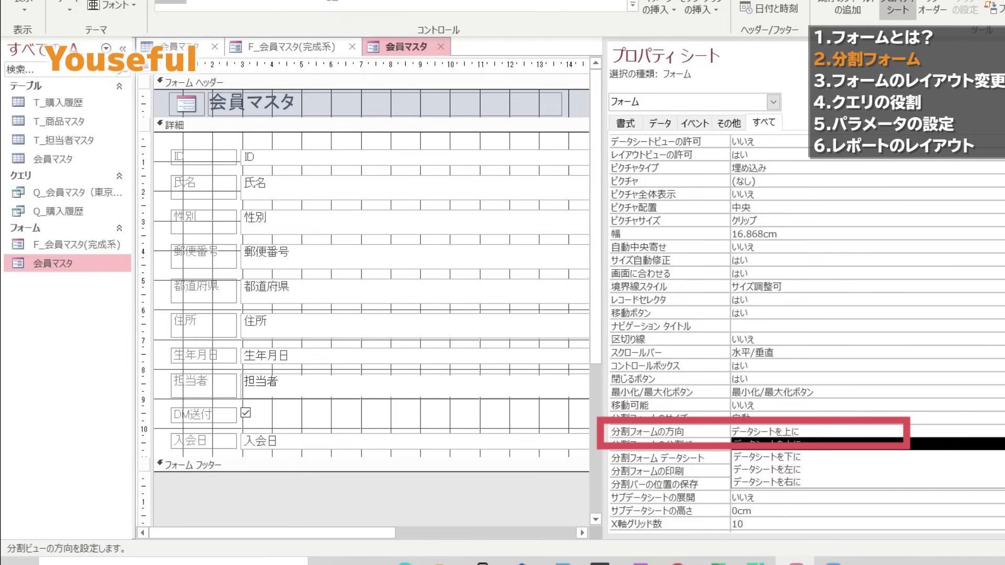
{"action": "left_click", "coordinate": [766, 457]}
{"action": "left_click", "coordinate": [23, 9]}
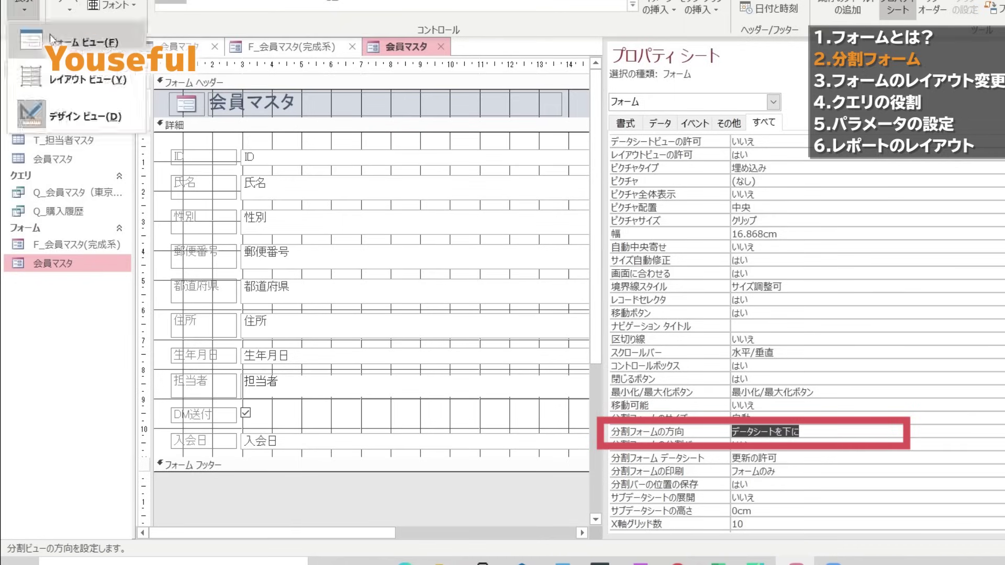
{"action": "left_click", "coordinate": [58, 42]}
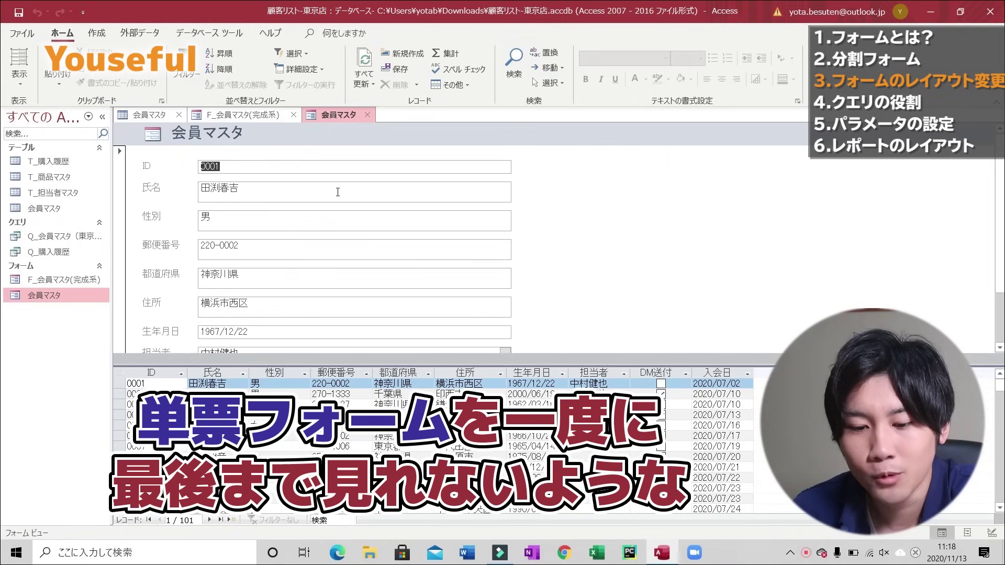
Step: Compare with the finished F_会員マスタ(完成系) form, then bring the 会員マスタ form back to front
{"action": "scroll", "coordinate": [338, 192], "scroll_direction": "down", "scroll_amount": 2}
{"action": "scroll", "coordinate": [331, 209], "scroll_direction": "up", "scroll_amount": 2}
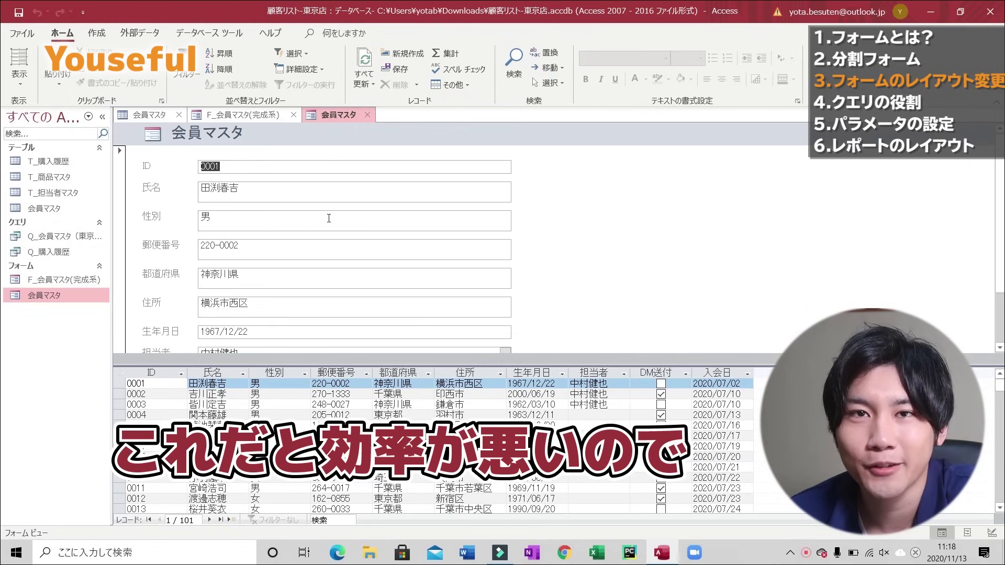
{"action": "double_click", "coordinate": [77, 281]}
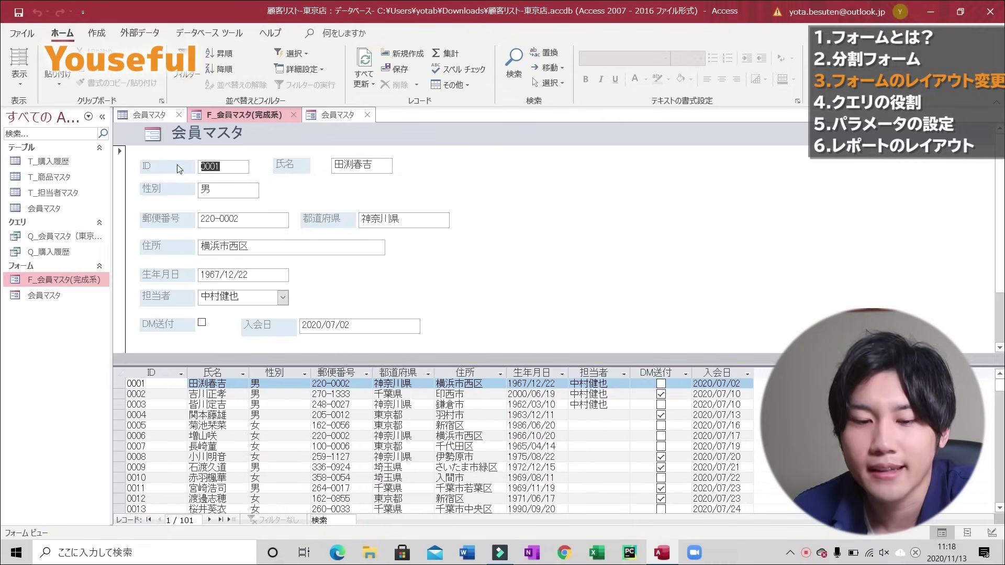
{"action": "left_click", "coordinate": [51, 296]}
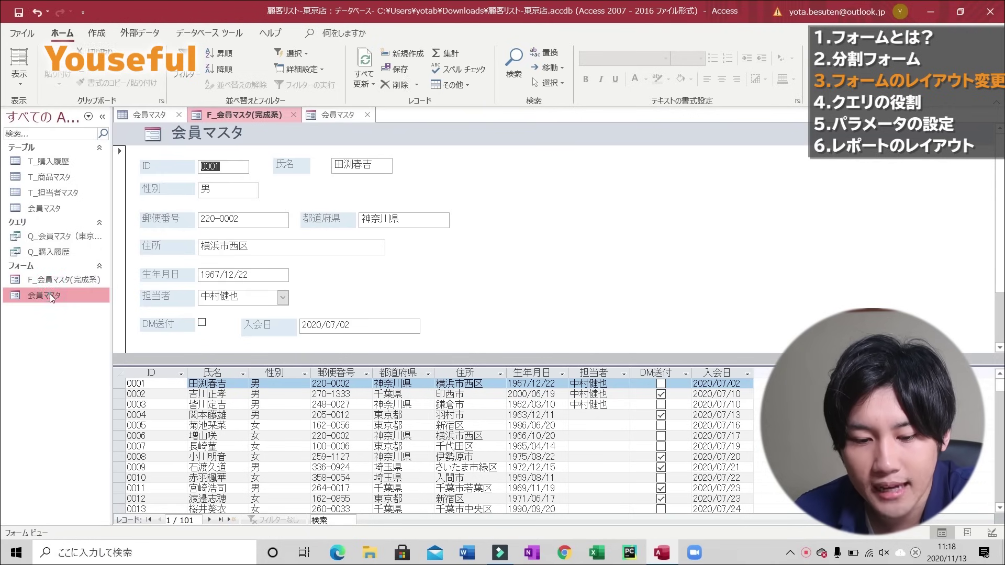
{"action": "double_click", "coordinate": [51, 296]}
{"action": "left_click", "coordinate": [19, 78]}
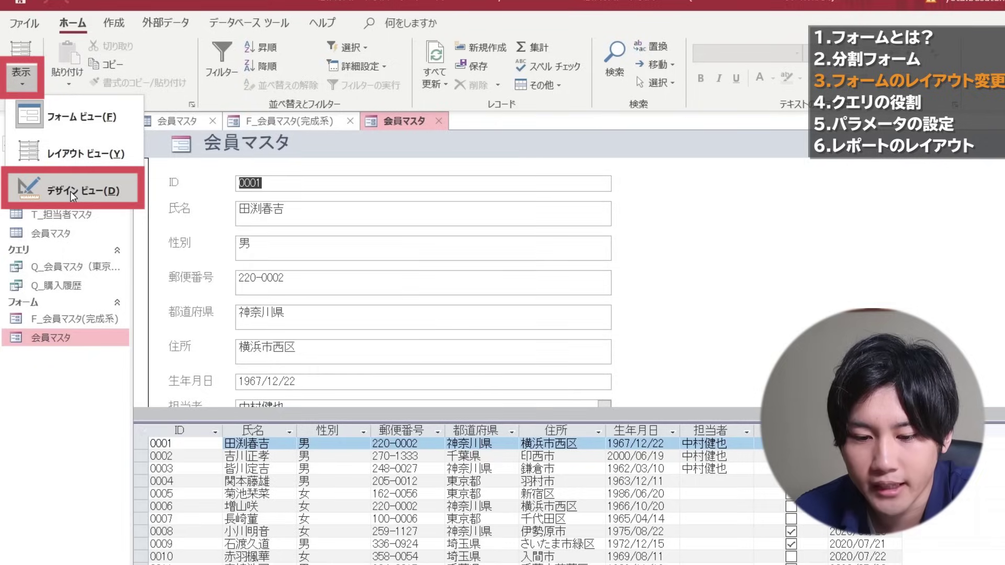
Step: In design view, drag the ID box's right edge left to narrow the field column, then select all controls
{"action": "left_click", "coordinate": [70, 190]}
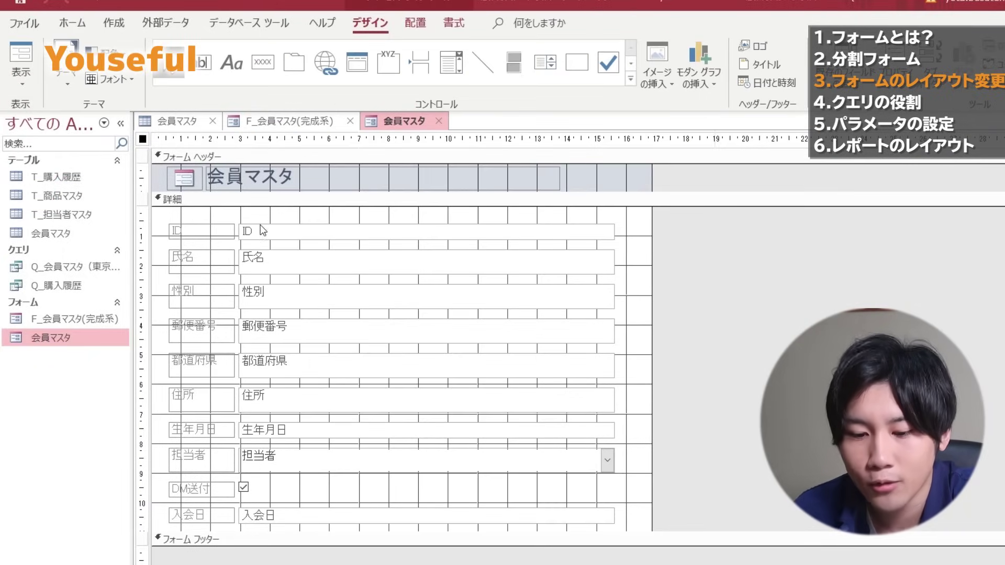
{"action": "left_click", "coordinate": [452, 234]}
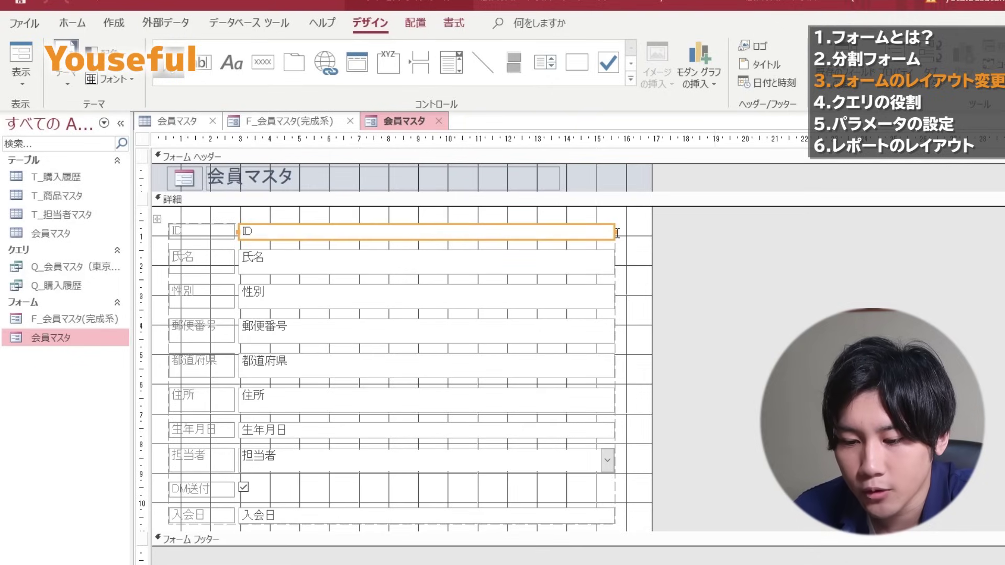
{"action": "left_click_drag", "start_coordinate": [614, 231], "coordinate": [457, 232]}
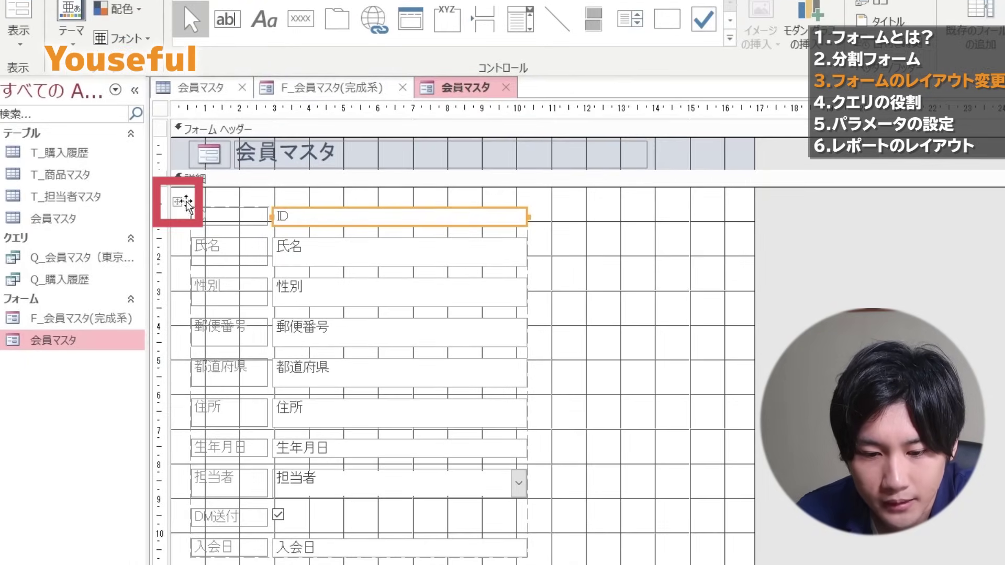
{"action": "left_click", "coordinate": [177, 204]}
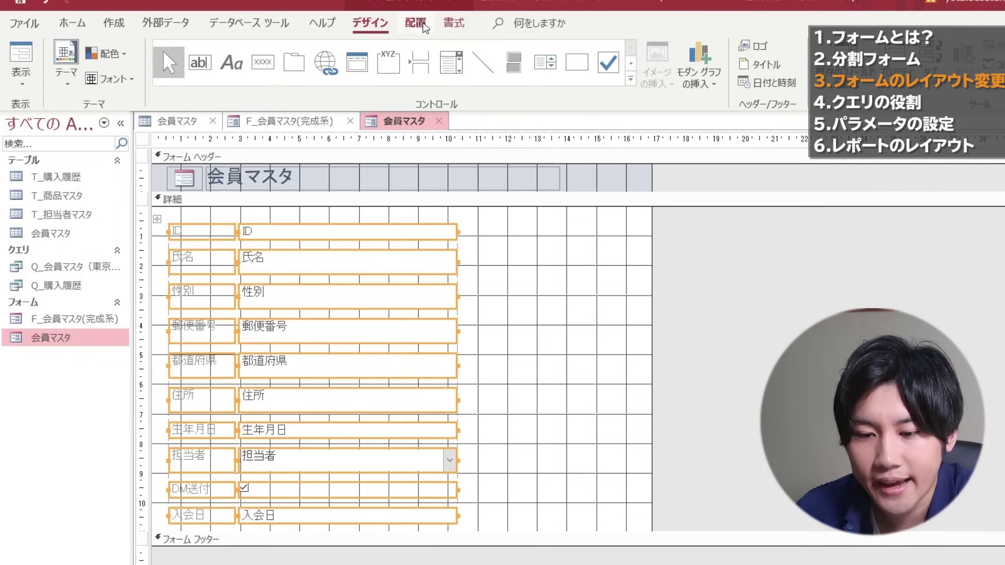
Step: Remove the stacked layout from the form's controls with レイアウトの削除
{"action": "left_click", "coordinate": [422, 24]}
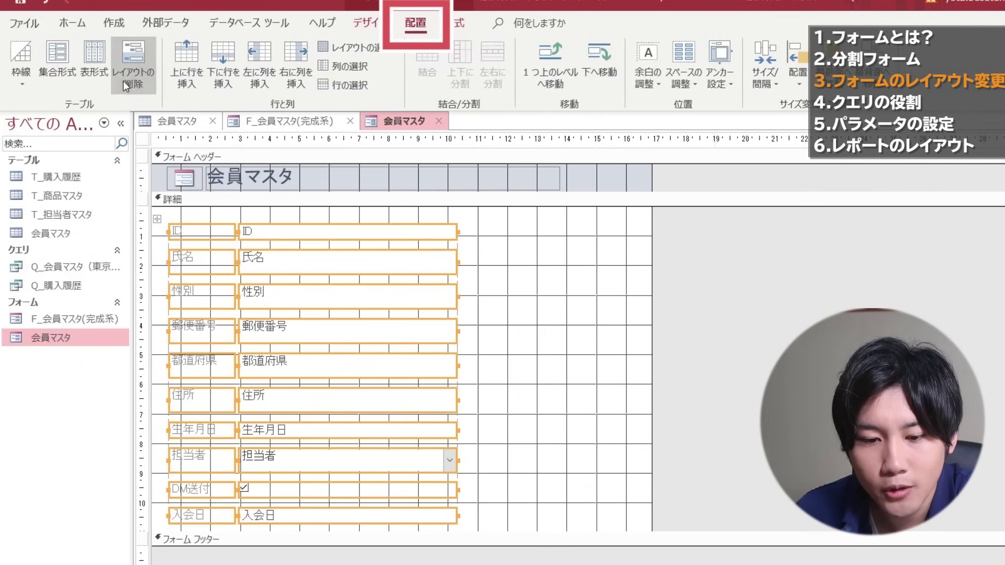
{"action": "left_click", "coordinate": [136, 79]}
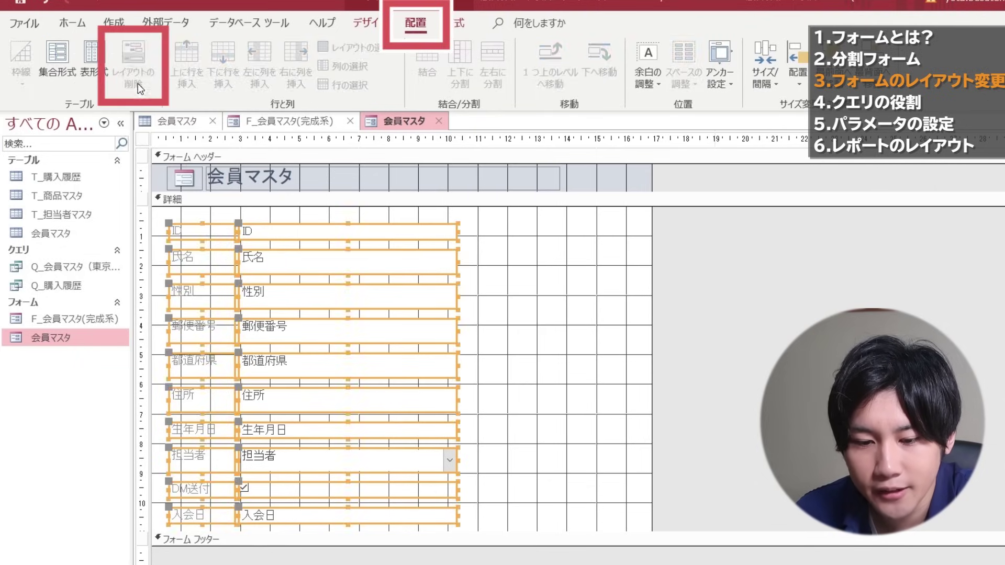
{"action": "left_click", "coordinate": [386, 198]}
Step: Shorten the ID and 氏名 text boxes individually by dragging their right edges left
{"action": "left_click", "coordinate": [361, 233]}
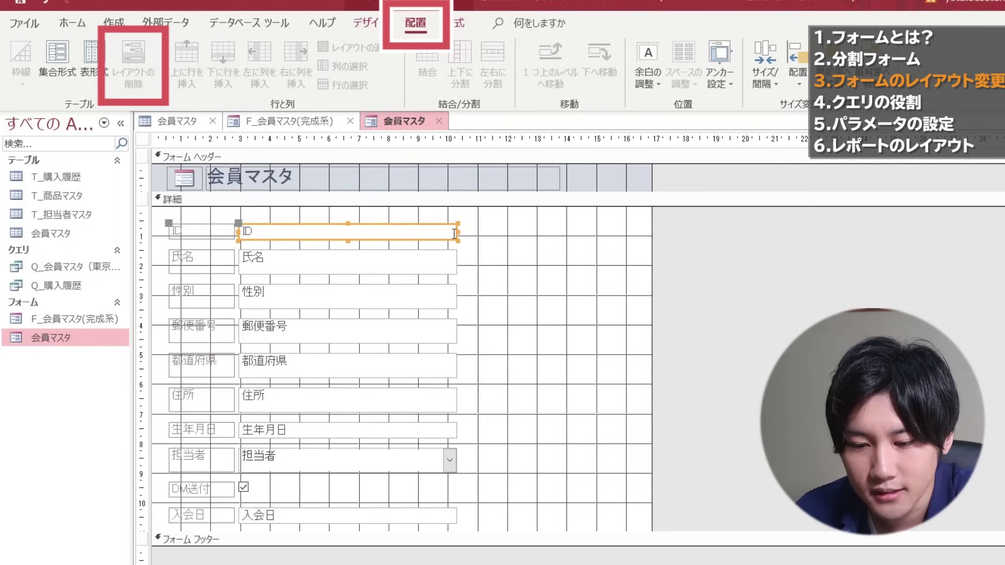
{"action": "left_click_drag", "start_coordinate": [458, 230], "coordinate": [313, 236]}
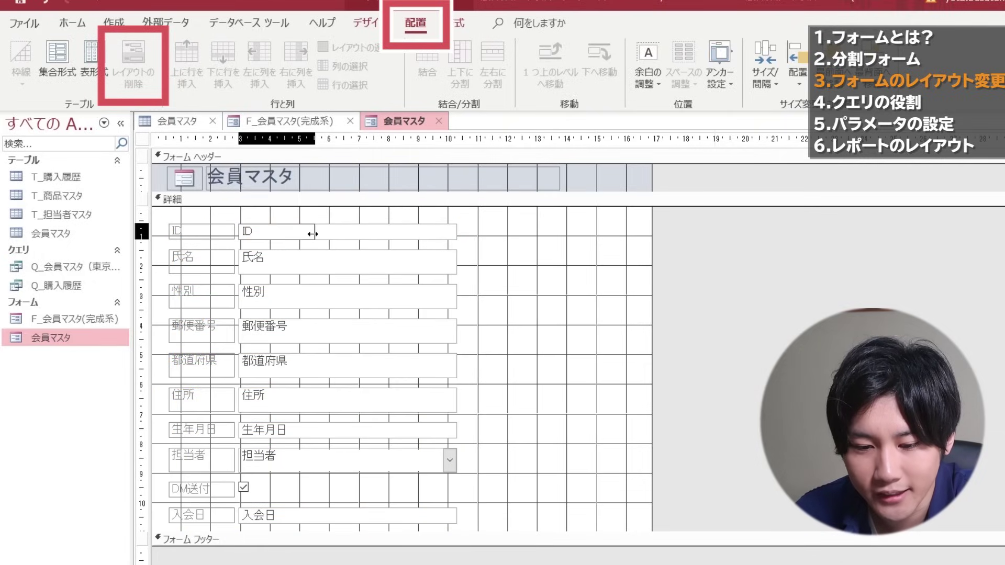
{"action": "left_click", "coordinate": [370, 256]}
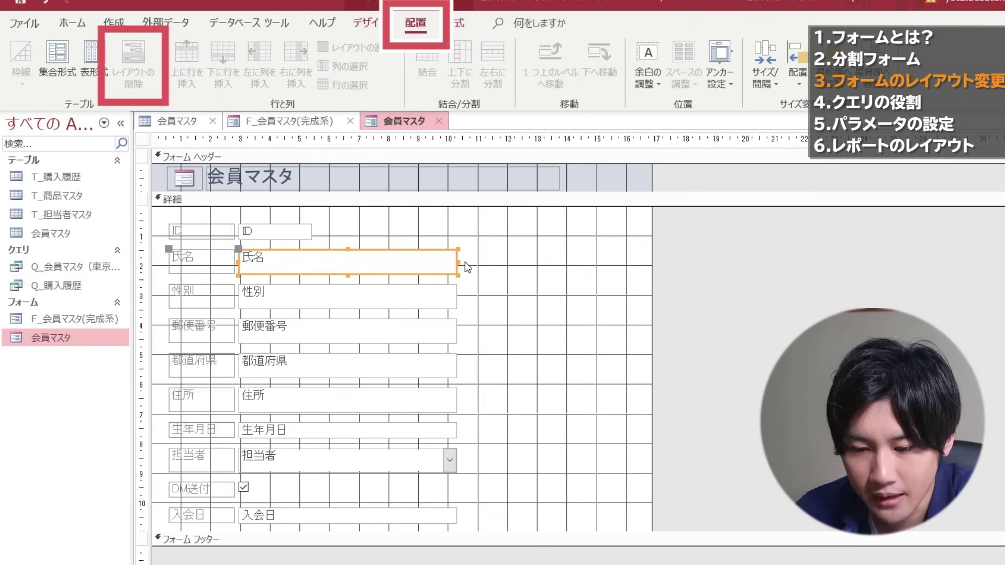
{"action": "left_click_drag", "start_coordinate": [458, 259], "coordinate": [319, 263]}
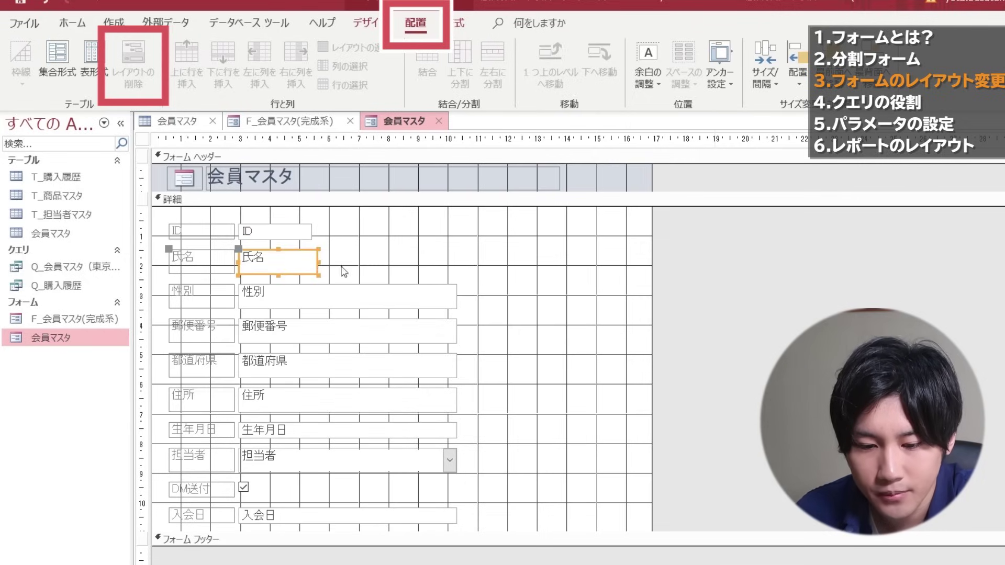
{"action": "left_click", "coordinate": [382, 265]}
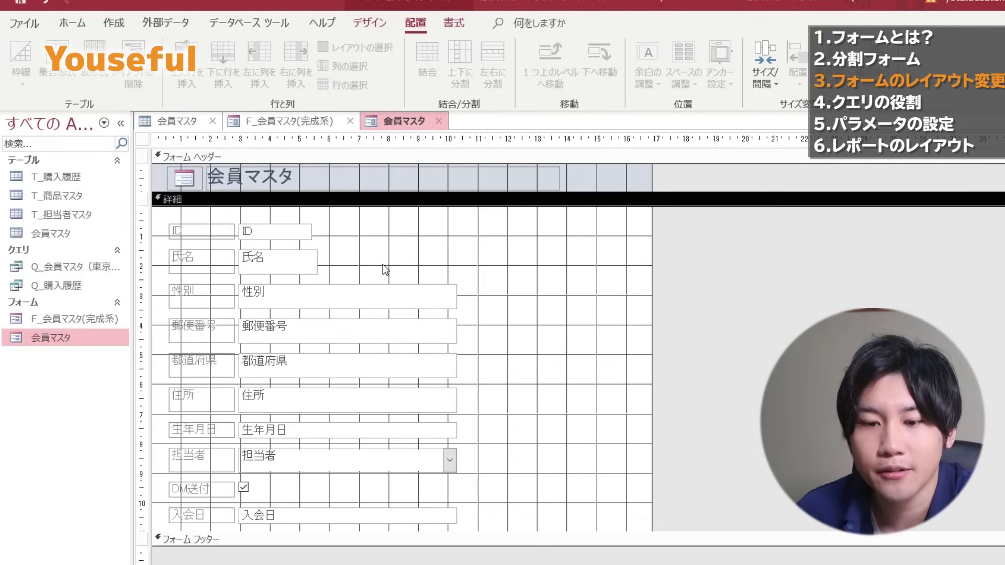
Step: Narrow the field boxes from 性別 down to 入会日 together
{"action": "mouse_move", "coordinate": [373, 260]}
{"action": "left_mouse_down"}
{"action": "mouse_move", "coordinate": [384, 440]}
{"action": "mouse_move", "coordinate": [438, 529]}
{"action": "left_mouse_up"}
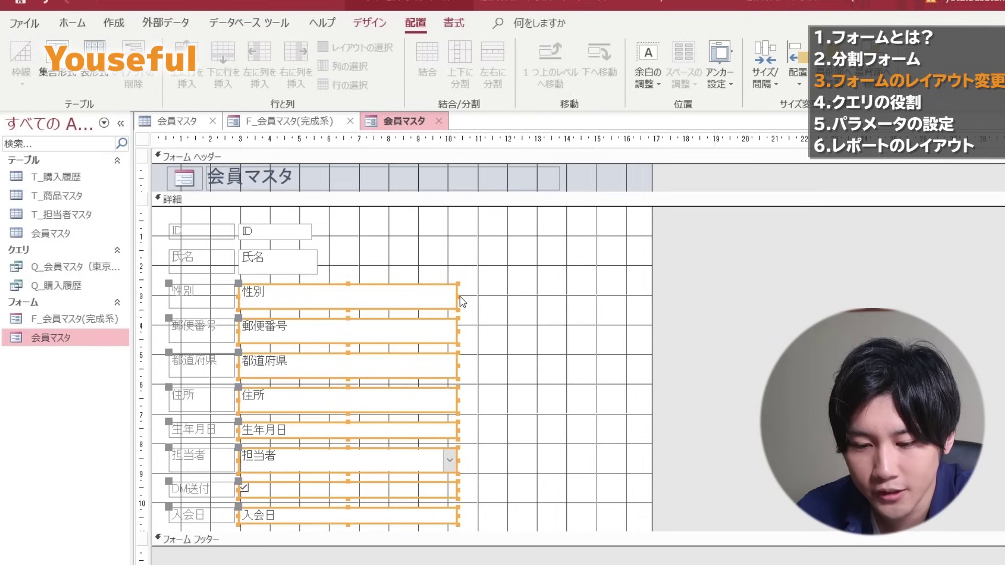
{"action": "left_click_drag", "start_coordinate": [457, 296], "coordinate": [353, 302]}
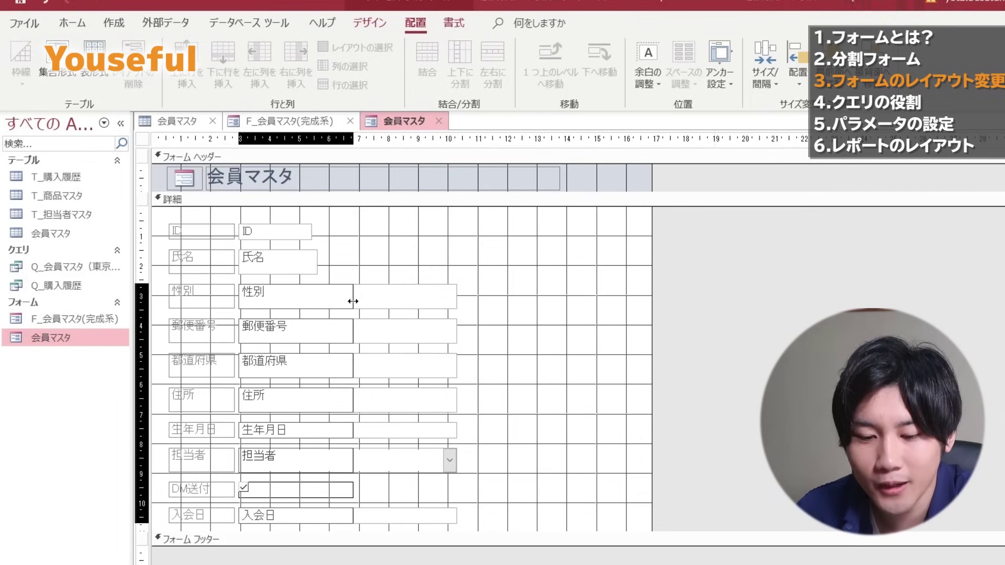
{"action": "left_click_drag", "start_coordinate": [352, 301], "coordinate": [353, 302]}
{"action": "left_click", "coordinate": [377, 256]}
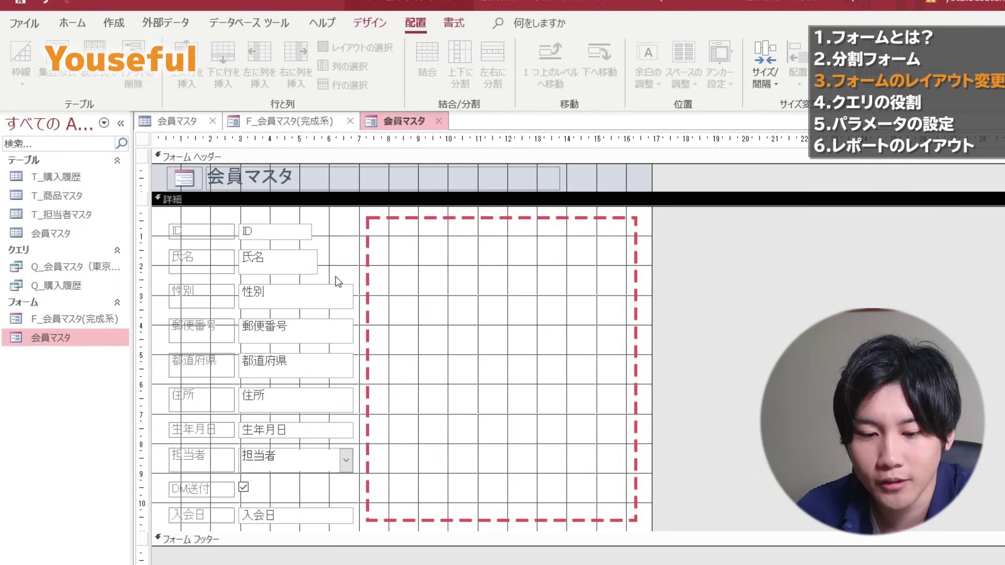
Step: Move 氏名, 郵便番号 and 住所 into a right-hand column and pull the lower rows up
{"action": "left_click", "coordinate": [279, 259]}
{"action": "left_click_drag", "start_coordinate": [290, 249], "coordinate": [483, 225]}
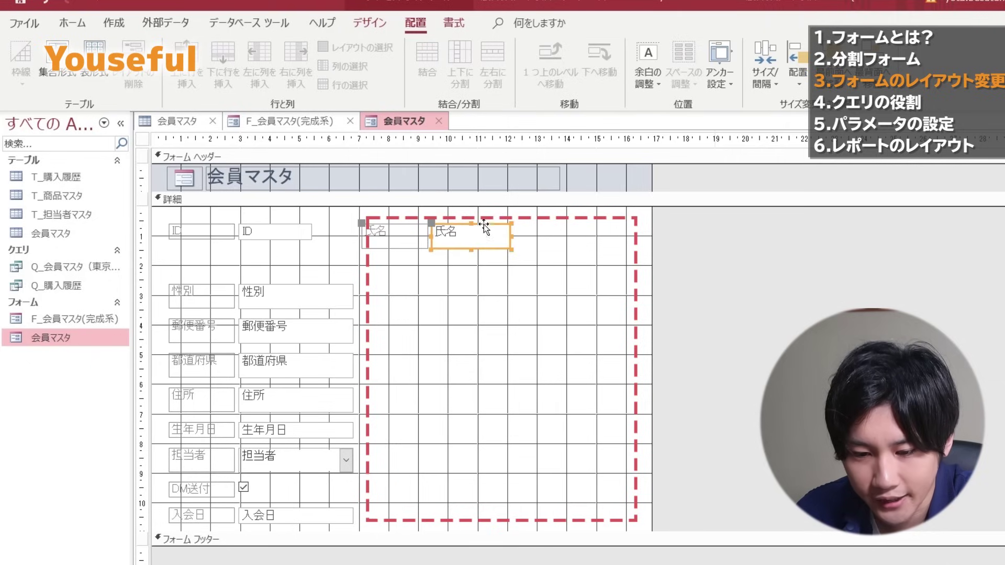
{"action": "left_click", "coordinate": [283, 279]}
{"action": "left_click_drag", "start_coordinate": [283, 267], "coordinate": [293, 518]}
{"action": "left_click_drag", "start_coordinate": [271, 278], "coordinate": [403, 264]}
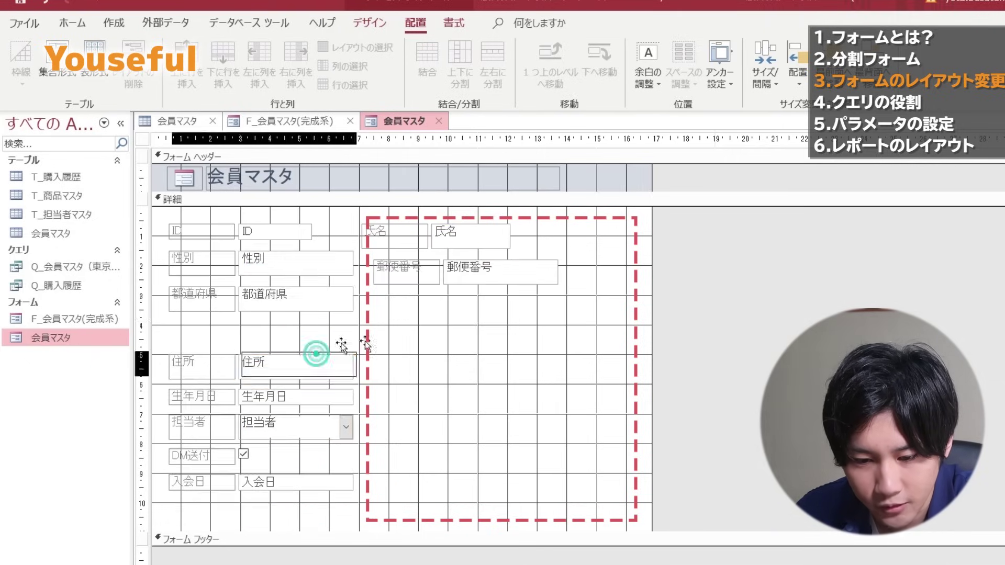
{"action": "mouse_move", "coordinate": [314, 348]}
{"action": "left_mouse_down"}
{"action": "mouse_move", "coordinate": [267, 301]}
{"action": "mouse_move", "coordinate": [450, 303]}
{"action": "left_mouse_up"}
Step: Place 住所 and 担当者 in the right column, moving 生年月日, DM送付 and 入会日 up
{"action": "left_click", "coordinate": [317, 303]}
{"action": "left_click_drag", "start_coordinate": [293, 396], "coordinate": [315, 335]}
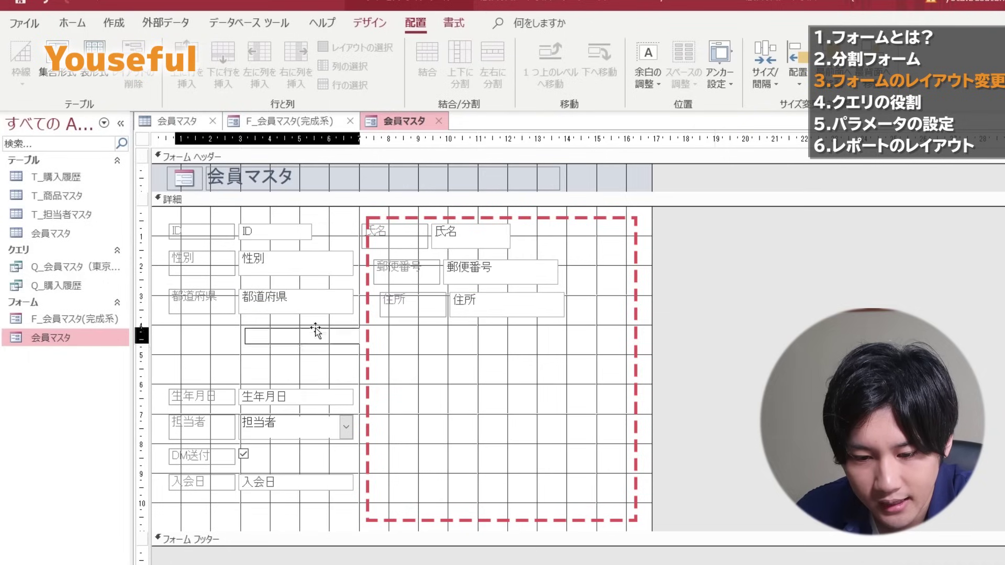
{"action": "left_click", "coordinate": [306, 414]}
{"action": "left_click_drag", "start_coordinate": [306, 413], "coordinate": [511, 330]}
{"action": "left_click_drag", "start_coordinate": [220, 455], "coordinate": [223, 367]}
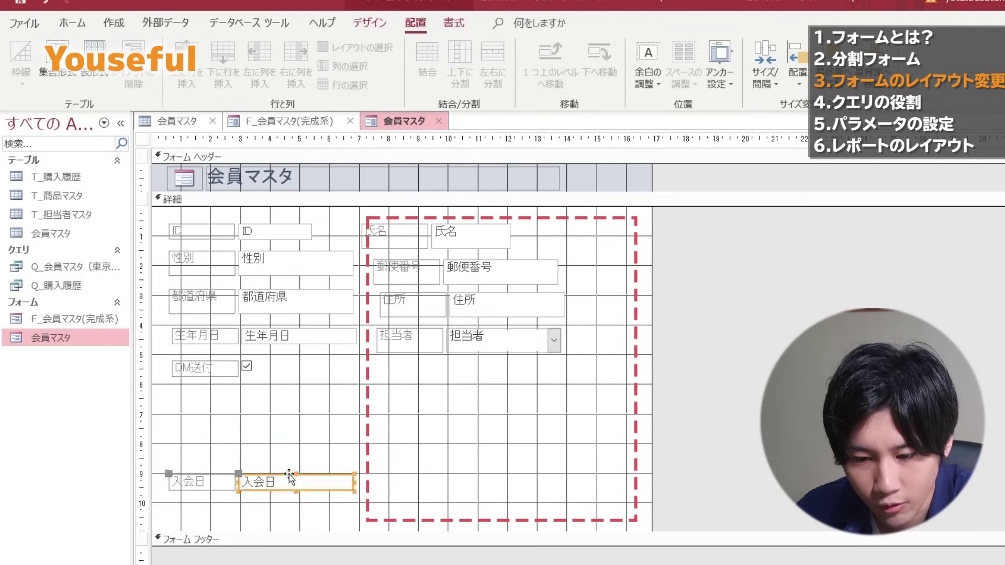
{"action": "mouse_move", "coordinate": [289, 474]}
{"action": "left_mouse_down"}
{"action": "mouse_move", "coordinate": [372, 365]}
{"action": "mouse_move", "coordinate": [402, 365]}
{"action": "left_mouse_up"}
{"action": "left_click", "coordinate": [358, 412]}
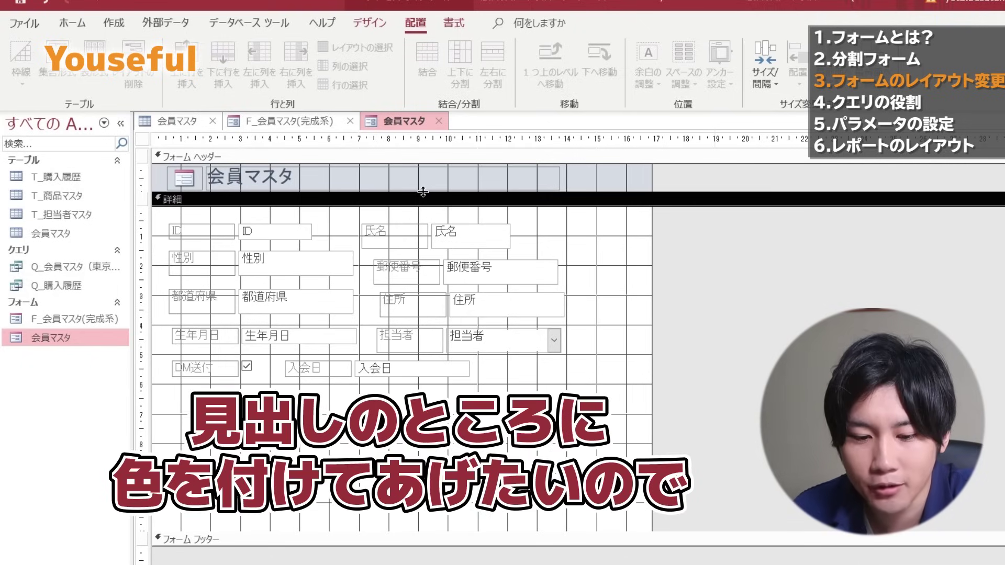
Step: Give the left column of labels a light blue アクセント 5, 明るめ 80% background
{"action": "left_click_drag", "start_coordinate": [194, 218], "coordinate": [211, 398]}
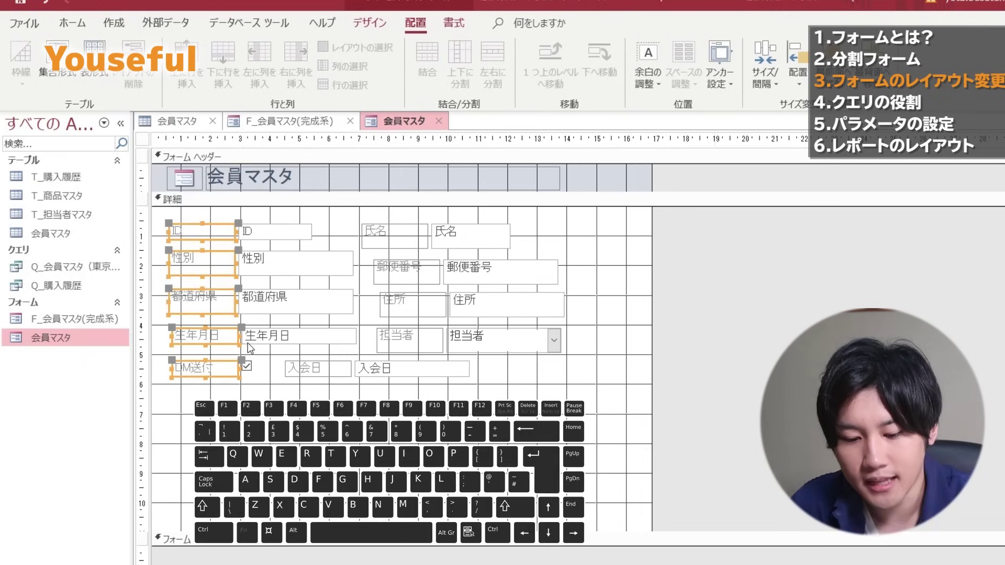
{"action": "key", "text": "F4"}
{"action": "key", "text": "F4"}
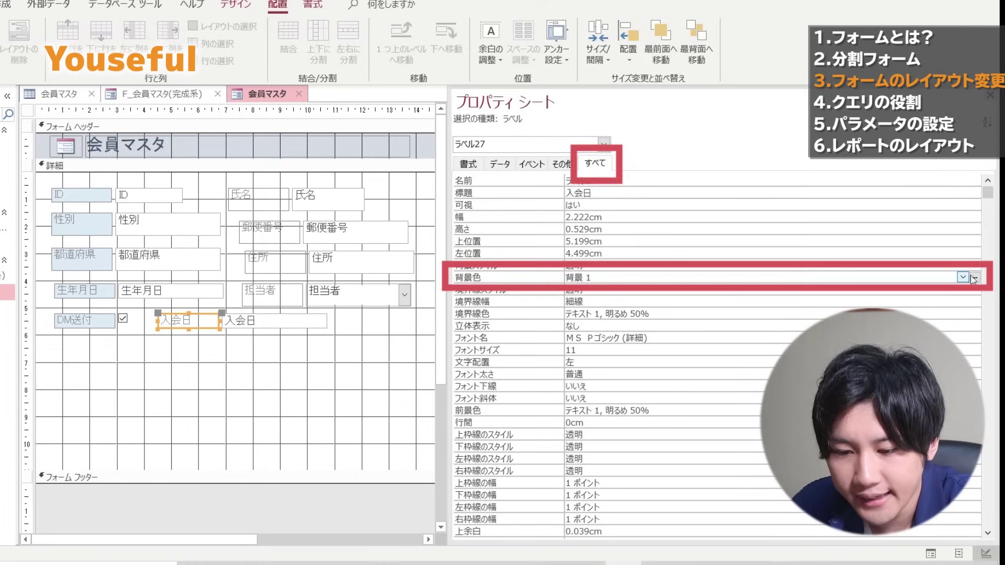
{"action": "left_click", "coordinate": [963, 277]}
{"action": "left_click", "coordinate": [659, 42]}
Step: Apply the same light blue background to the 氏名, 郵便番号, 住所 and 担当者 labels
{"action": "left_click_drag", "start_coordinate": [248, 178], "coordinate": [283, 310]}
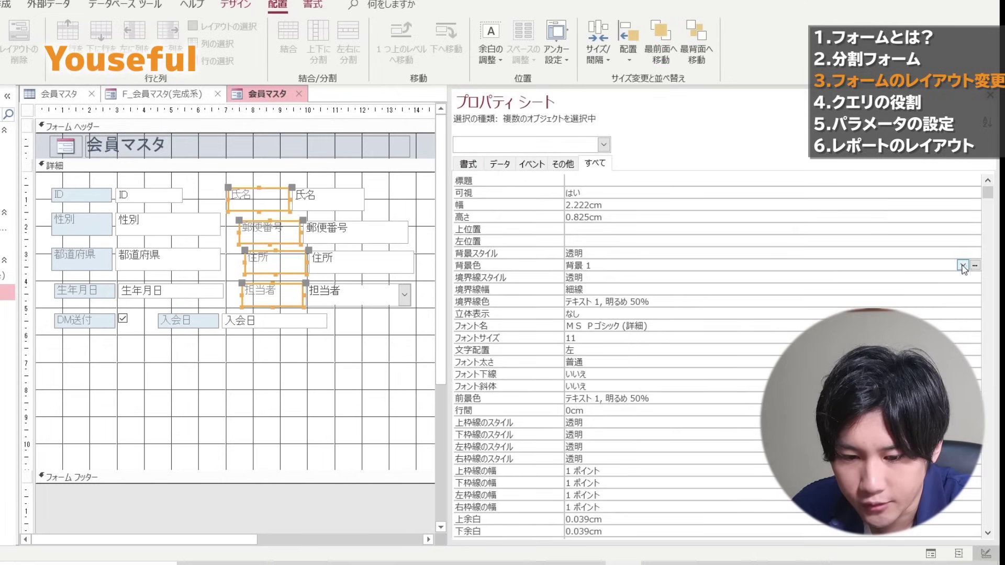
{"action": "left_click", "coordinate": [976, 265]}
{"action": "key", "text": "Escape"}
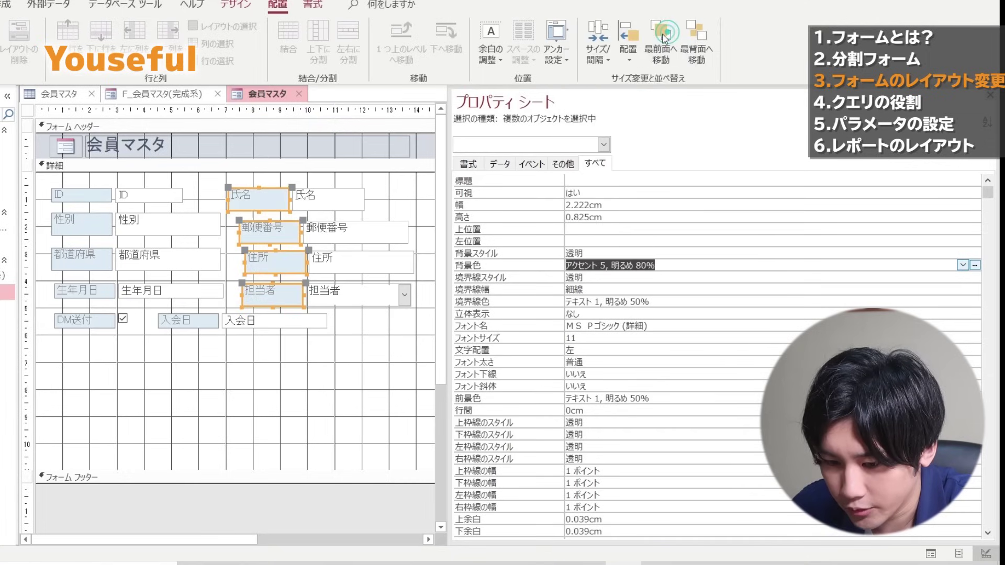
{"action": "left_click", "coordinate": [105, 166]}
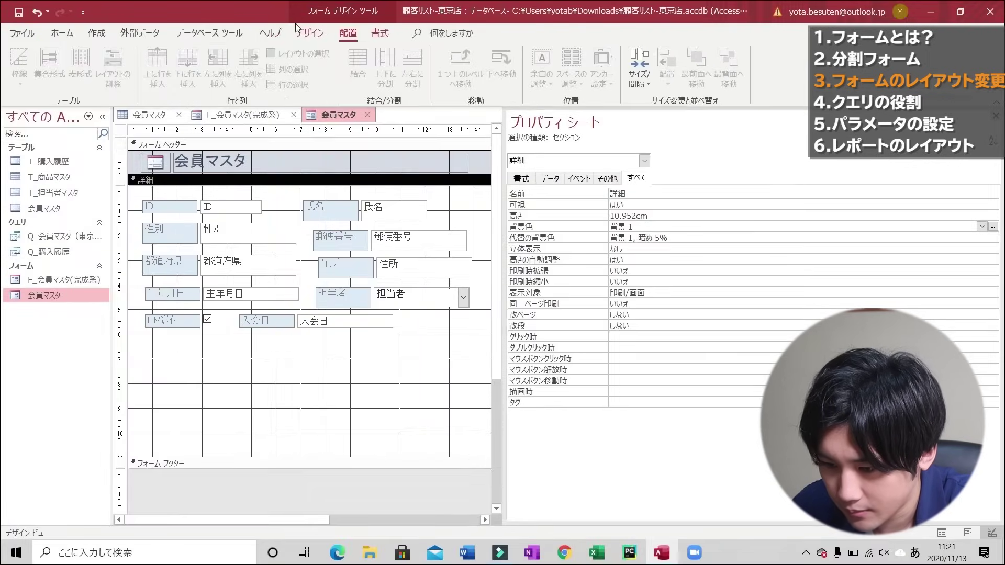
{"action": "left_click", "coordinate": [306, 32]}
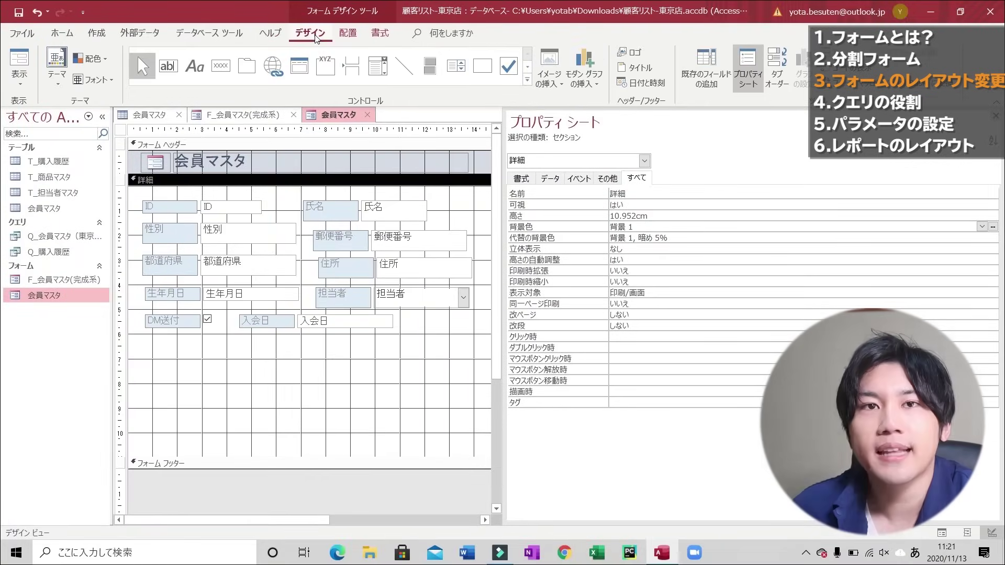
{"action": "left_click", "coordinate": [19, 75]}
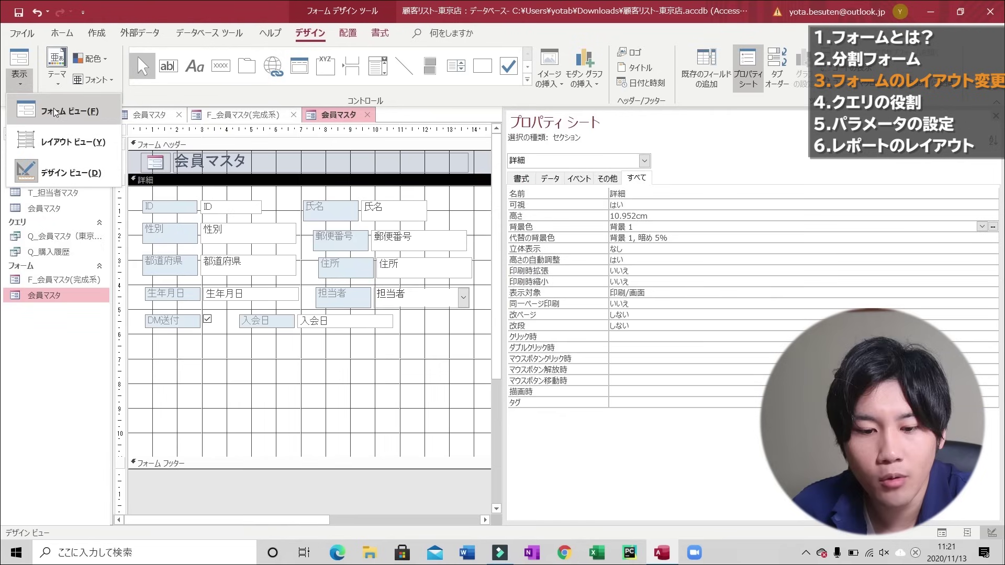
Step: Switch to form view and show record 0007 from the split form's datasheet
{"action": "left_click", "coordinate": [56, 107]}
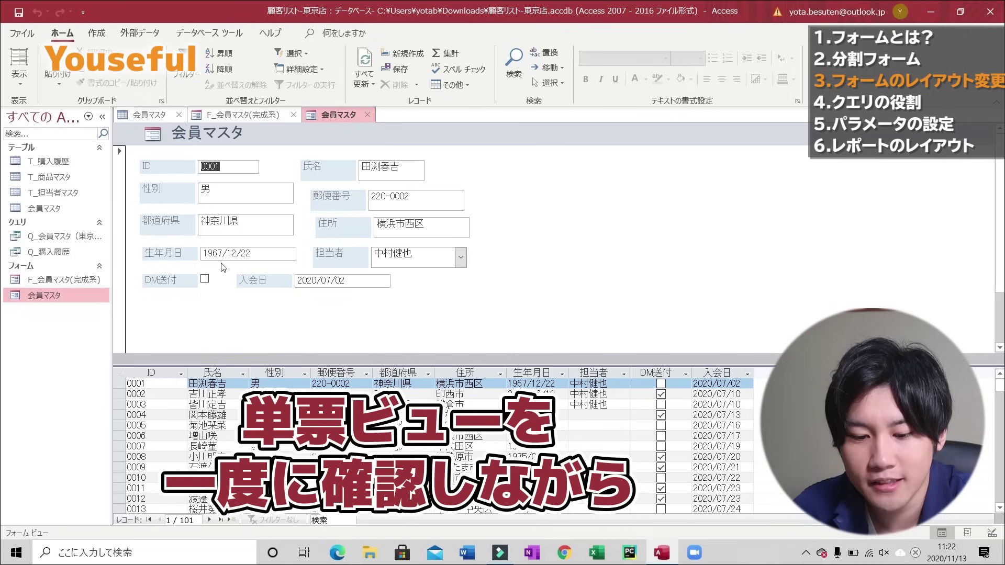
{"action": "scroll", "coordinate": [214, 398], "scroll_direction": "down", "scroll_amount": 1}
{"action": "left_click", "coordinate": [201, 415]}
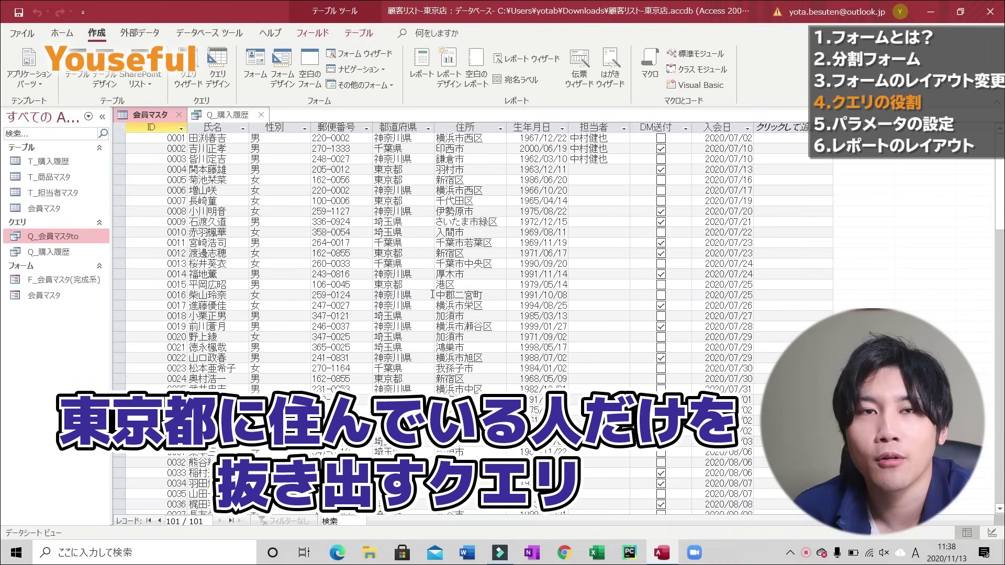
Step: Open the New Query dialog through Query Wizard on the Create tab
{"action": "scroll", "coordinate": [719, 395], "scroll_direction": "down", "scroll_amount": 1}
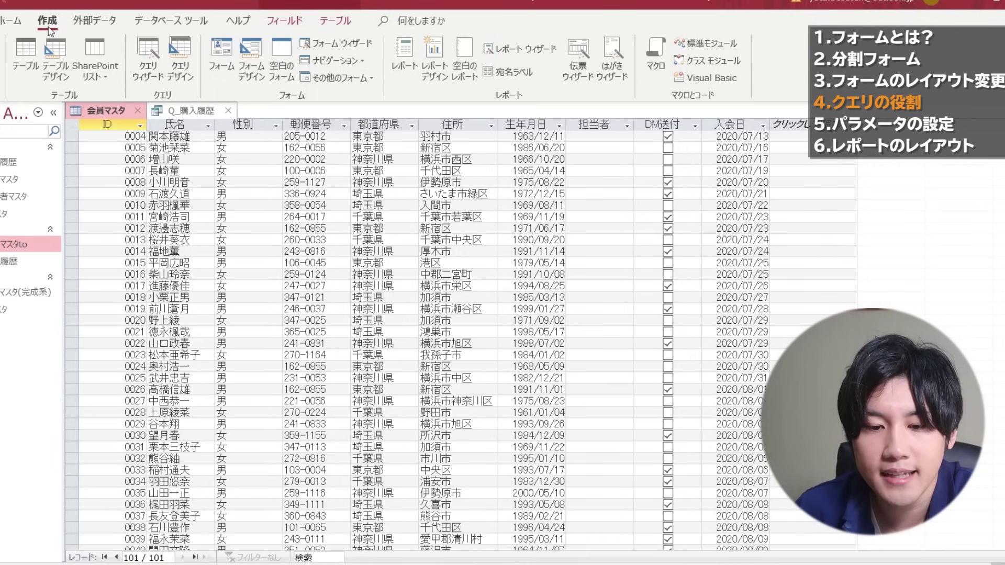
{"action": "left_click", "coordinate": [140, 52]}
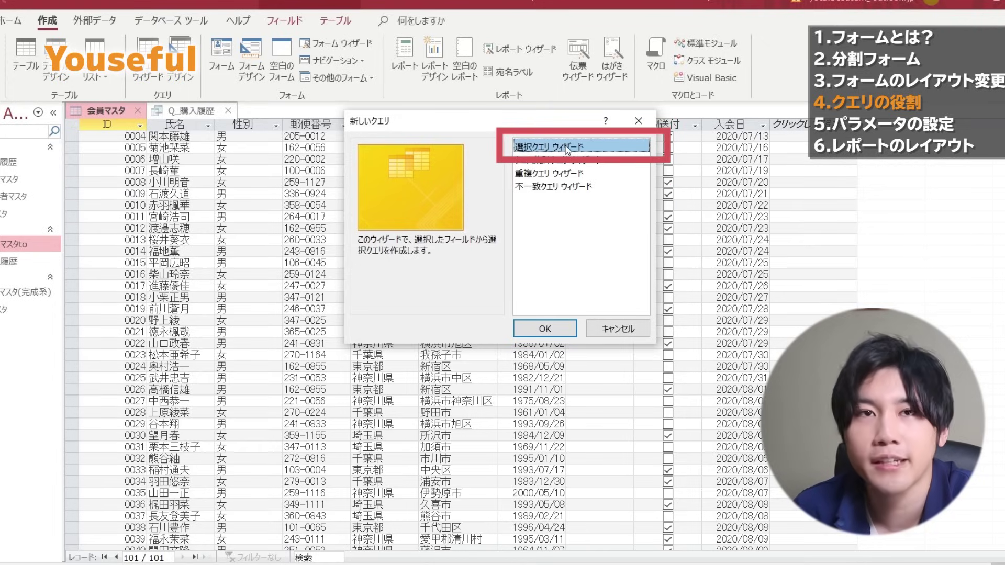
Step: Create 会員マスタ クエリ with the Simple Query Wizard, adding every 会員マスタ field
{"action": "left_click", "coordinate": [545, 326]}
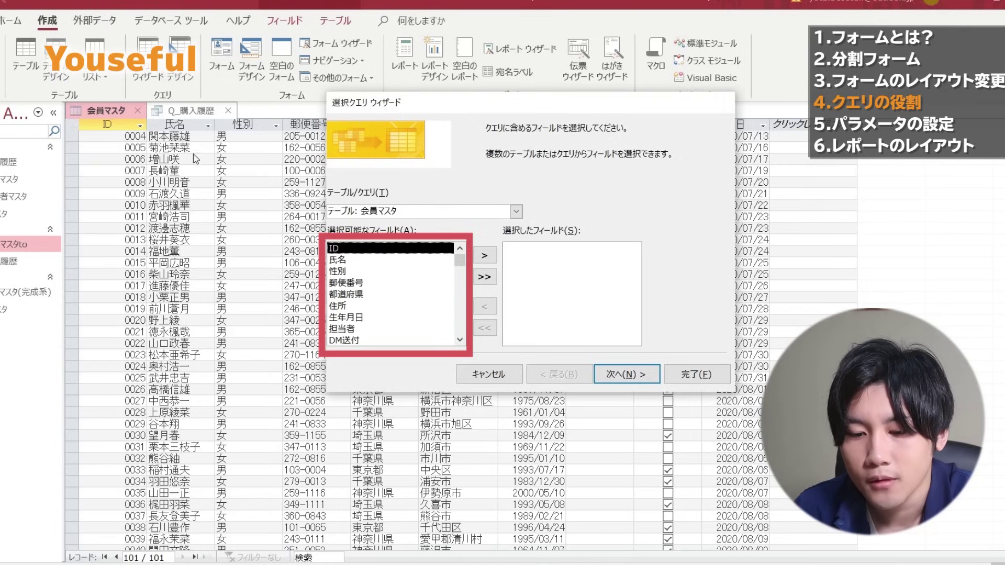
{"action": "scroll", "coordinate": [349, 270], "scroll_direction": "down", "scroll_amount": 1}
{"action": "scroll", "coordinate": [351, 289], "scroll_direction": "up", "scroll_amount": 1}
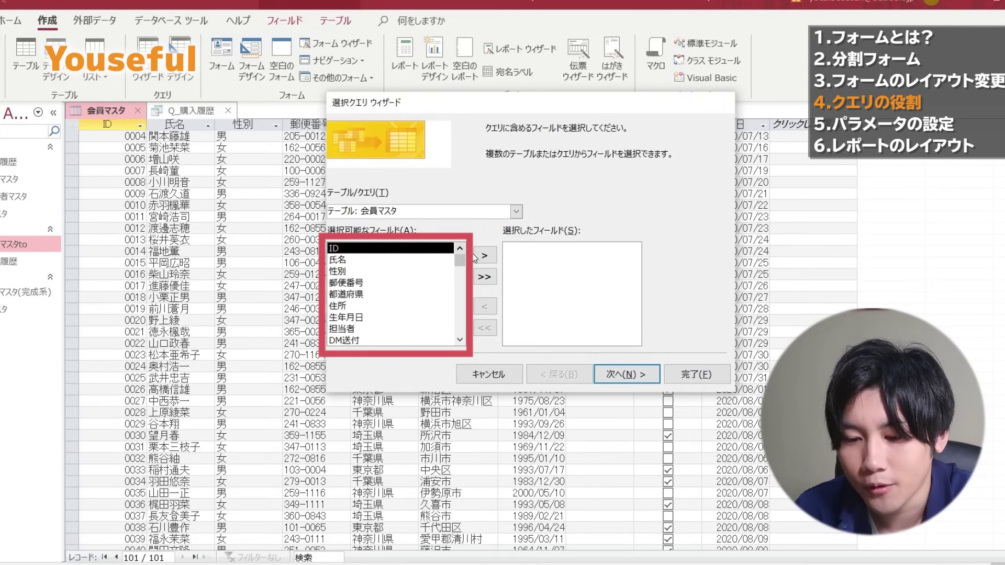
{"action": "left_click", "coordinate": [485, 279]}
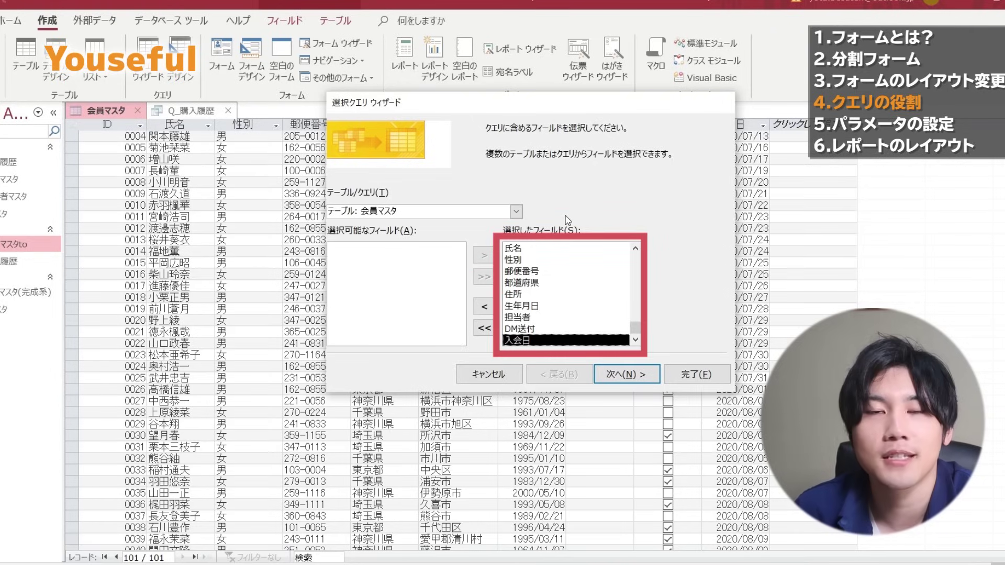
{"action": "left_click", "coordinate": [627, 375]}
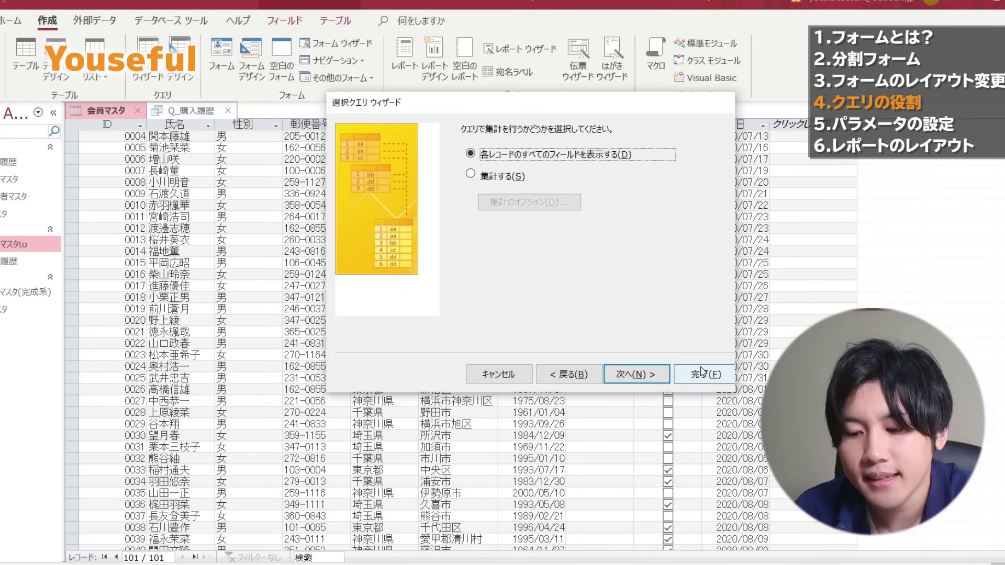
{"action": "left_click", "coordinate": [702, 373]}
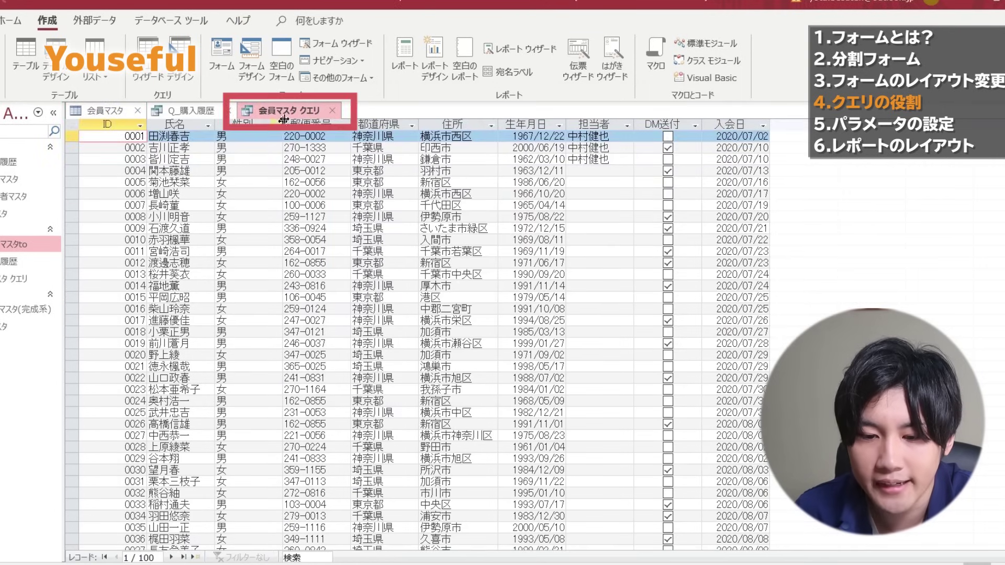
Step: Compare the new query's results with the original 会員マスタ table
{"action": "left_click", "coordinate": [107, 112]}
{"action": "left_click", "coordinate": [277, 111]}
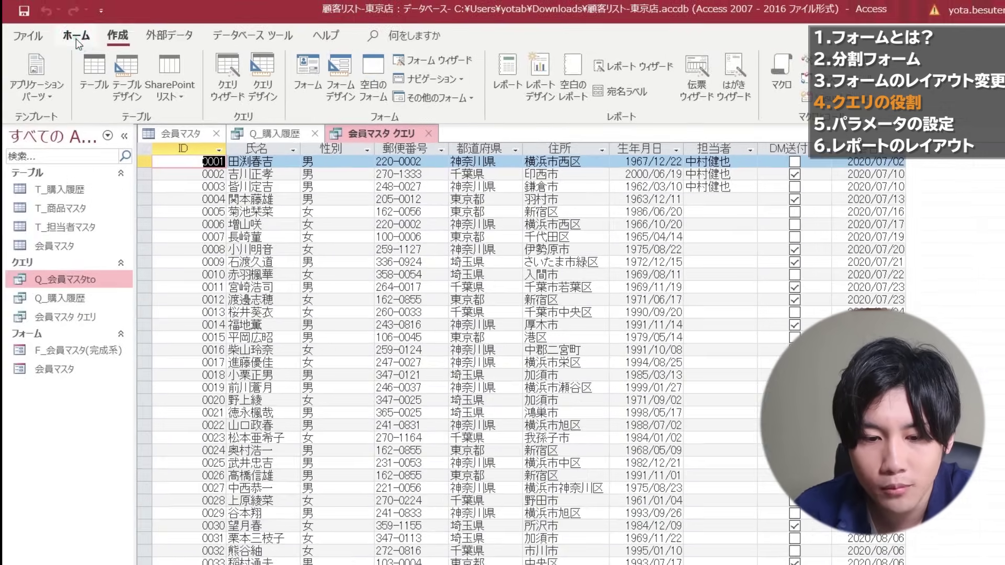
{"action": "left_click", "coordinate": [77, 37]}
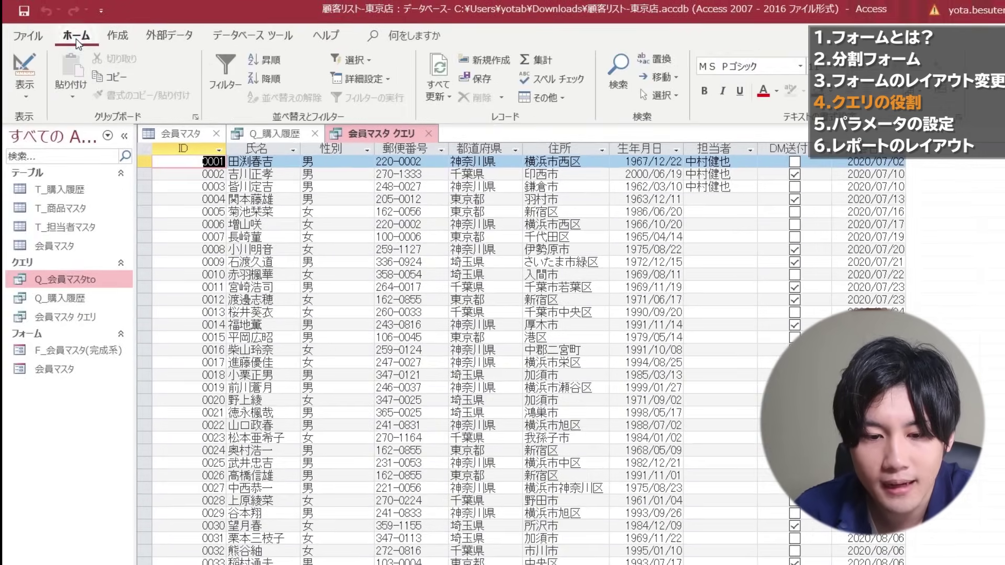
Step: Set the 都道府県 criterion to 東京都 in design view and run it, returning 25 members
{"action": "left_click", "coordinate": [26, 97]}
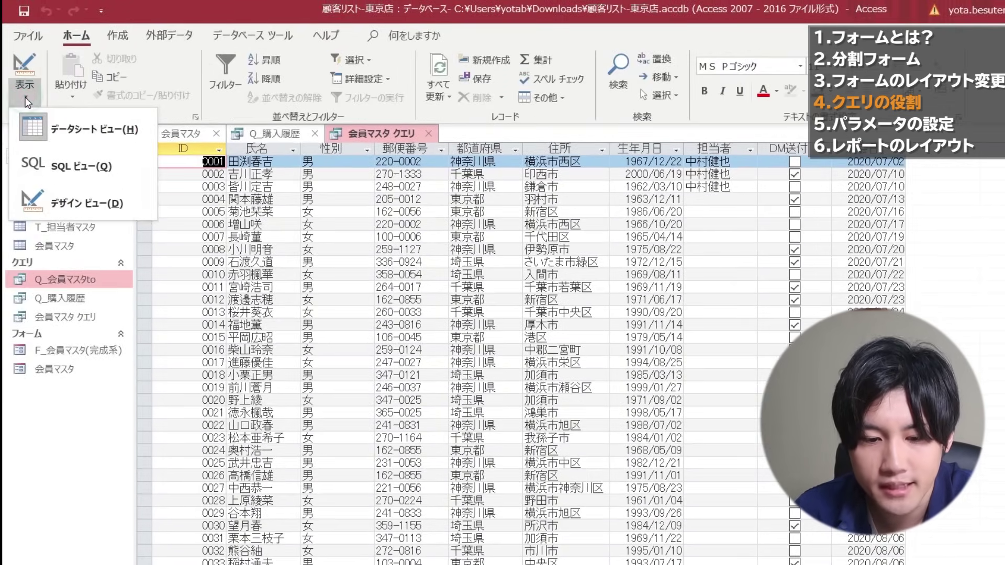
{"action": "left_click", "coordinate": [57, 193]}
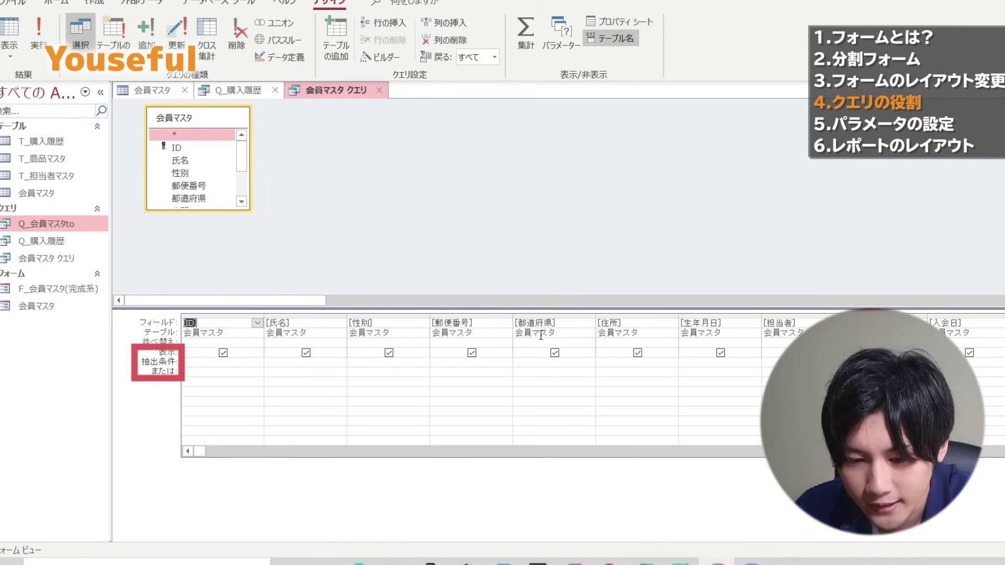
{"action": "left_click", "coordinate": [535, 362]}
{"action": "key", "text": "Zenkaku_Hankaku"}
{"action": "type", "text": "to"}
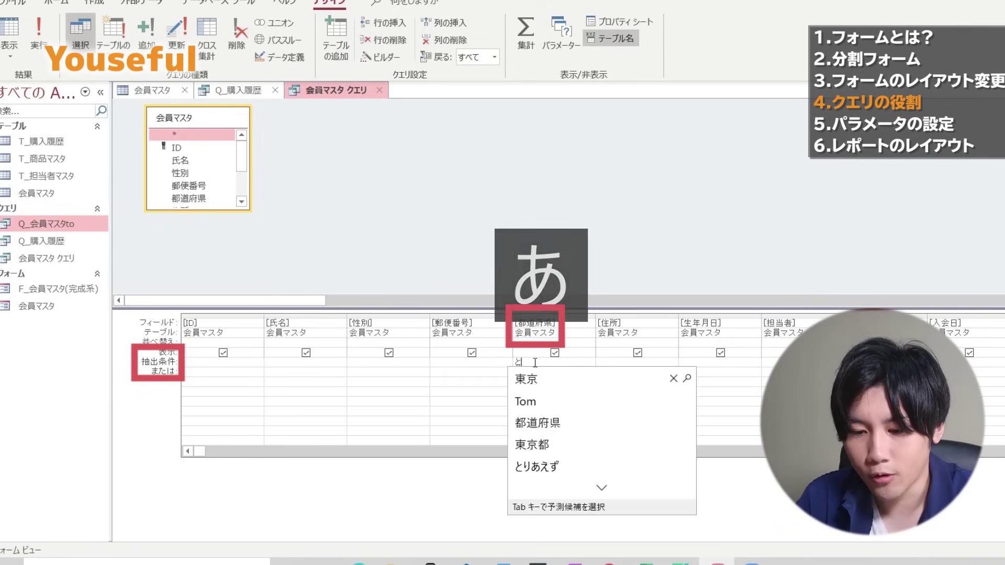
{"action": "type", "text": "uyouto"}
{"action": "key", "text": "space"}
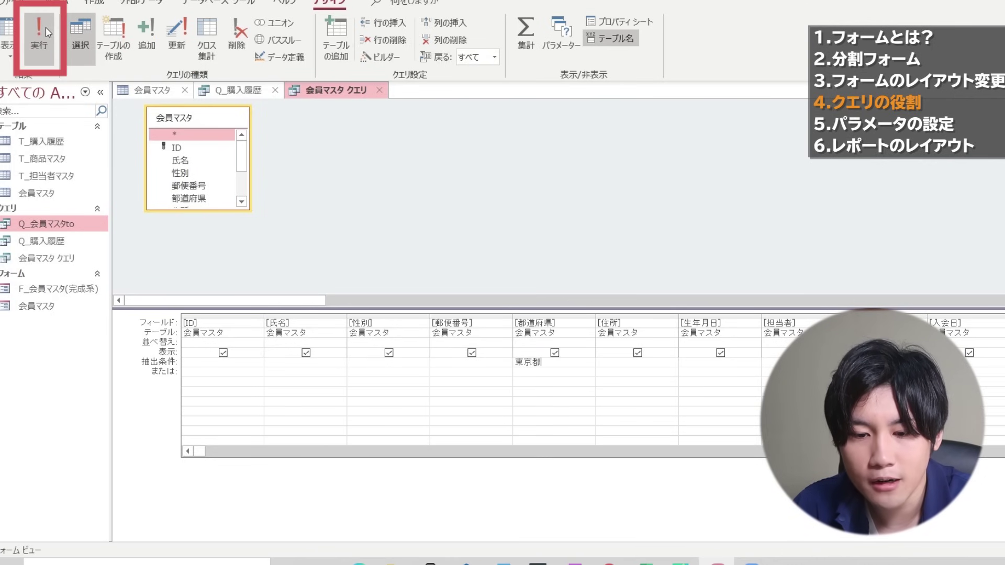
{"action": "left_click", "coordinate": [47, 33]}
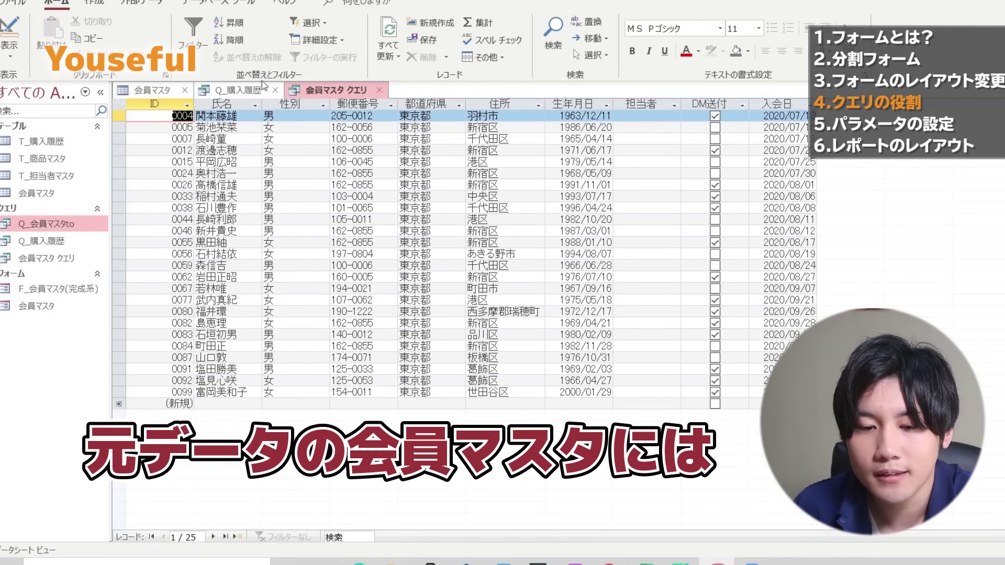
{"action": "left_click", "coordinate": [149, 90]}
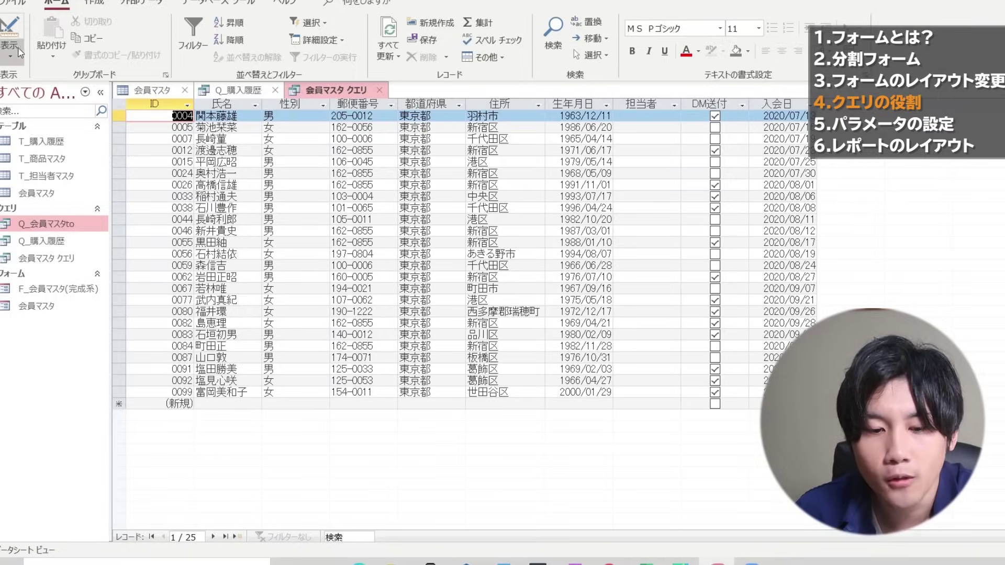
Step: Shorten the 都道府県 criterion to 東京 and run it, matching no members
{"action": "left_click", "coordinate": [17, 47]}
{"action": "left_click", "coordinate": [43, 143]}
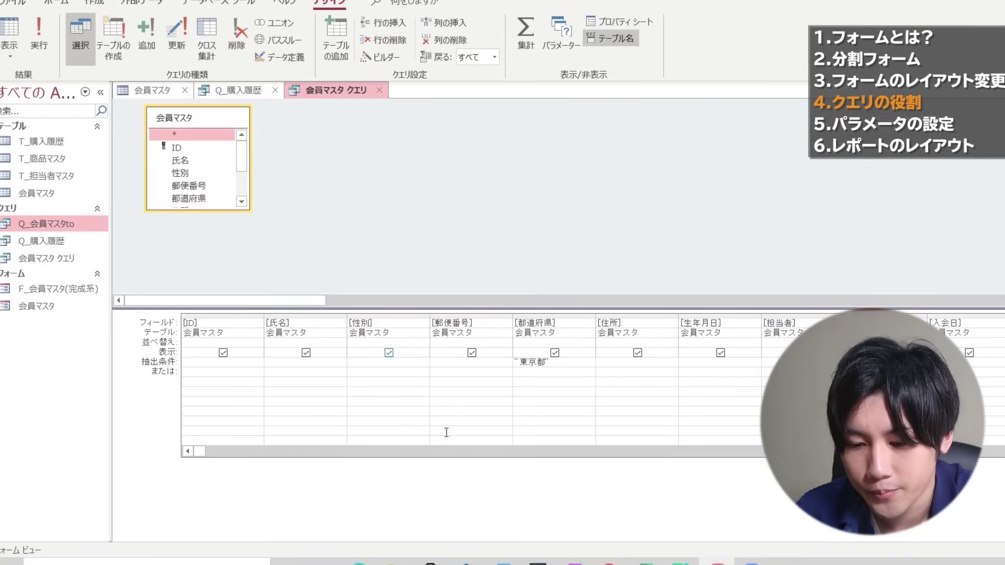
{"action": "key", "text": "BackSpace"}
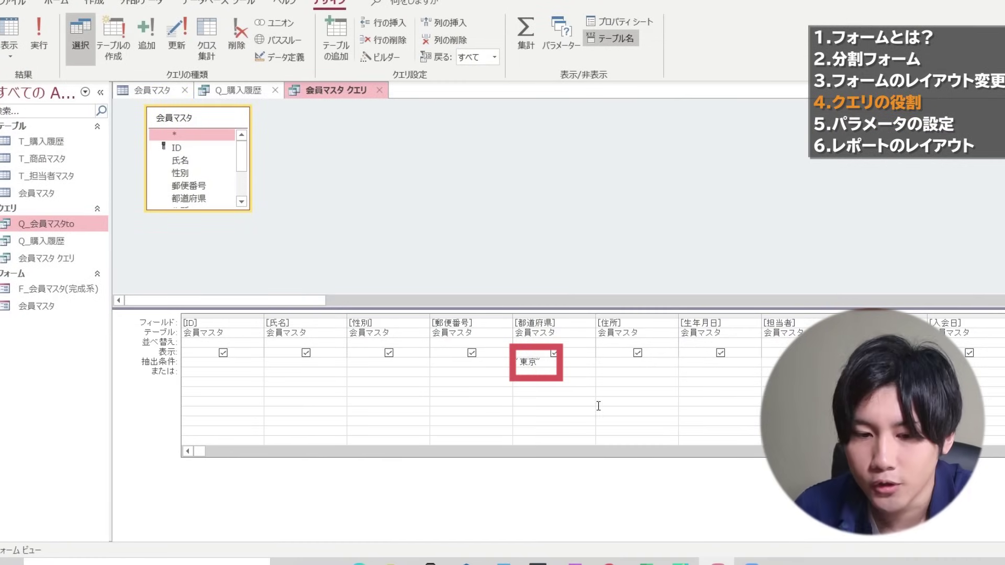
{"action": "left_click", "coordinate": [35, 42]}
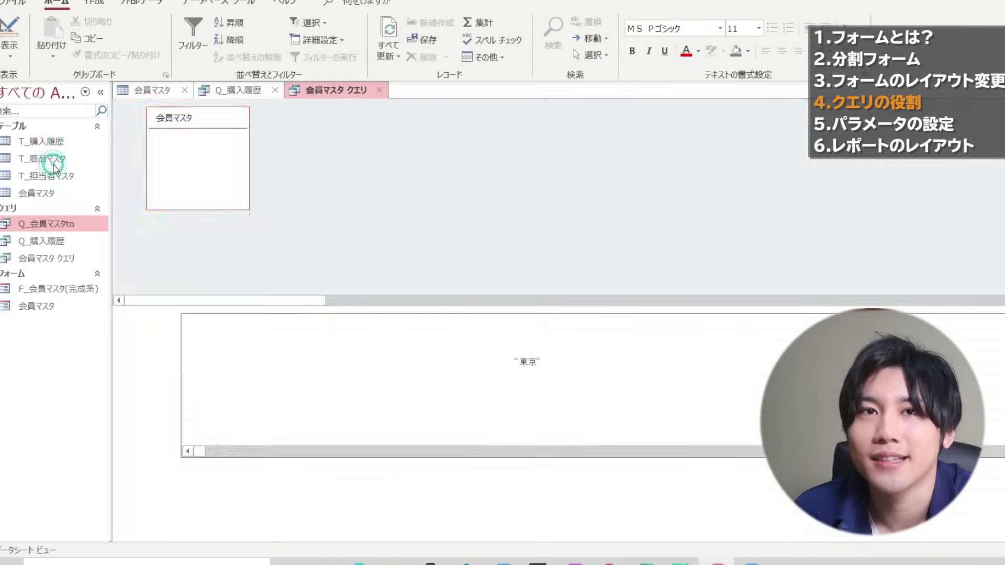
Step: Restore the criterion to 東京都 and rerun to get the 25 Tokyo members back
{"action": "left_click", "coordinate": [24, 48]}
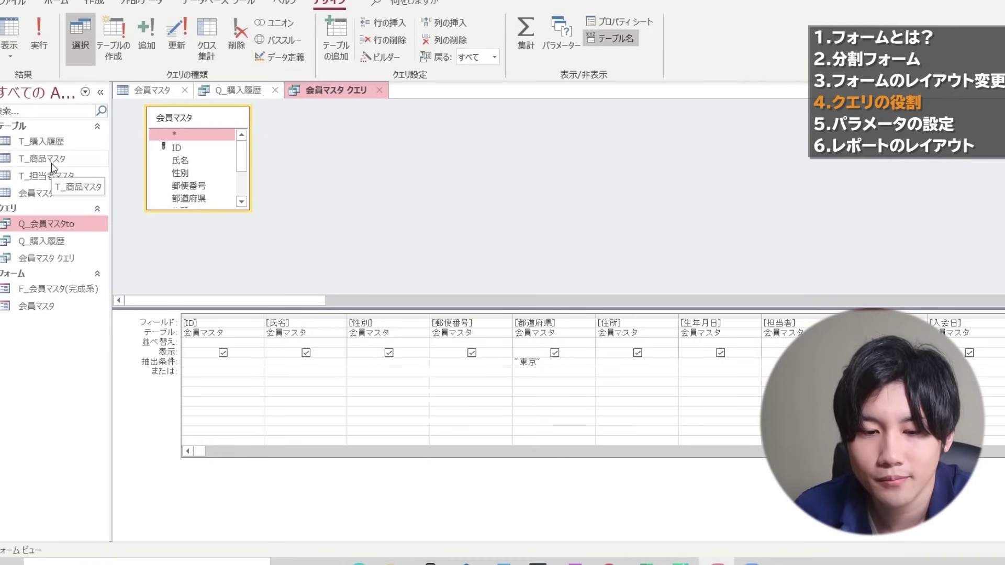
{"action": "left_click", "coordinate": [538, 361]}
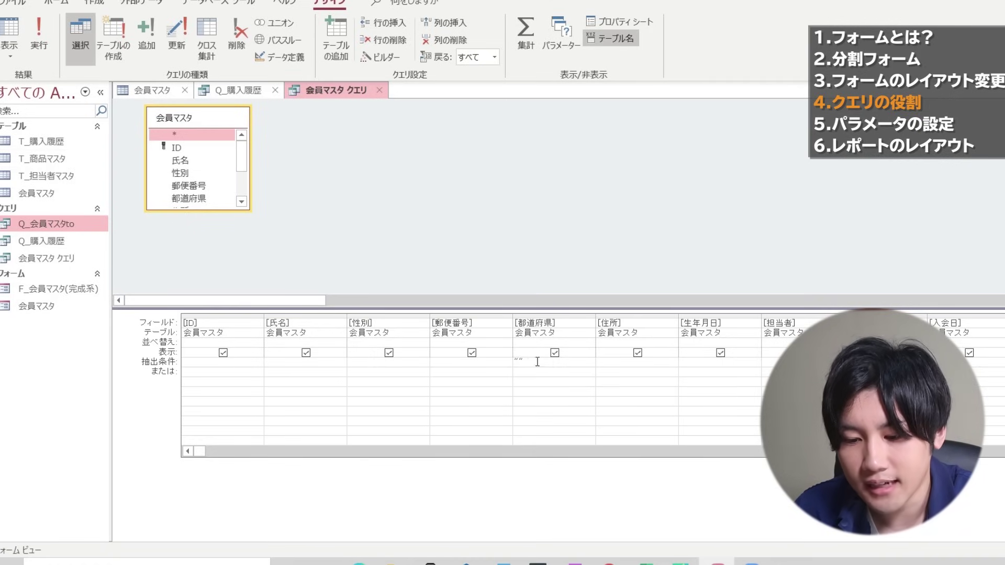
{"action": "type", "text": "to"}
{"action": "key", "text": "Return"}
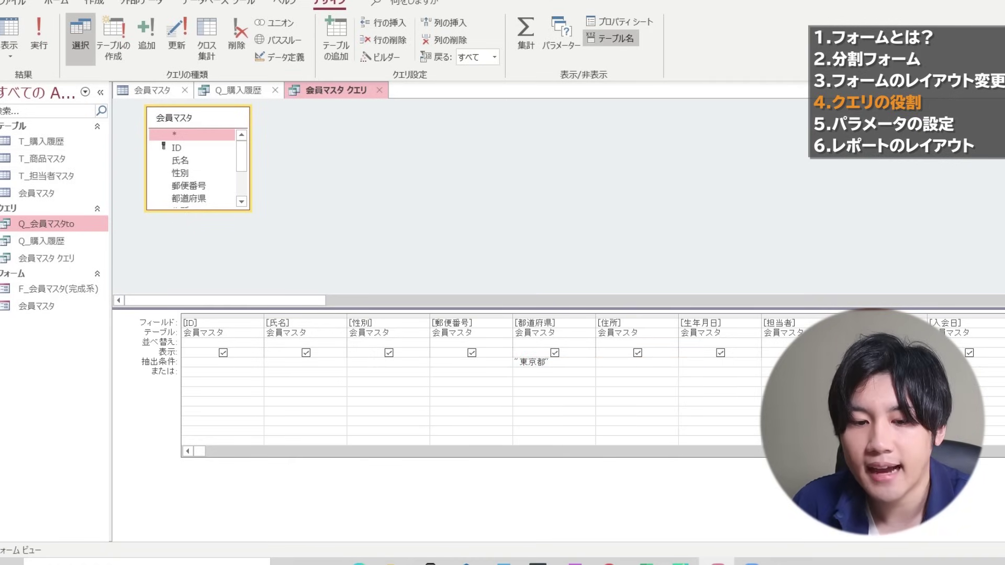
{"action": "left_click", "coordinate": [44, 26]}
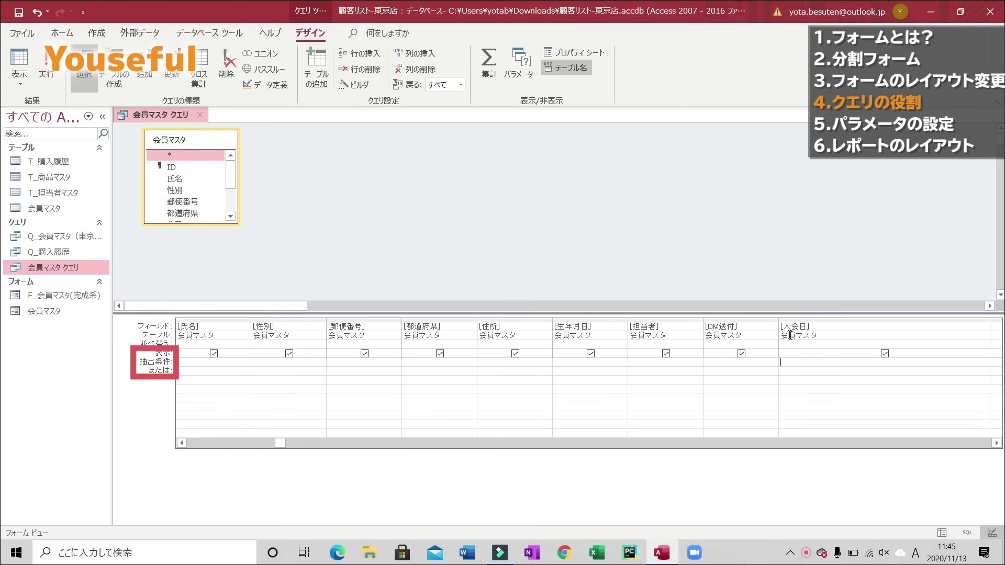
Step: Filter 入会日 with Between 2020/8/1 and 2020/8/31, run it for 37 records, then save
{"action": "type", "text": "between 2020/8/1 and 2020/8/31"}
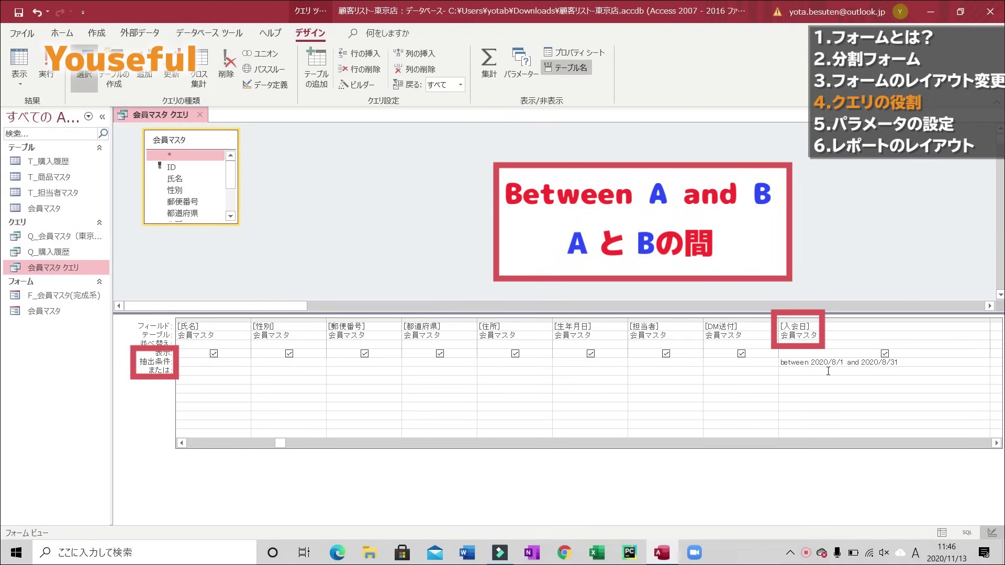
{"action": "left_click", "coordinate": [828, 371]}
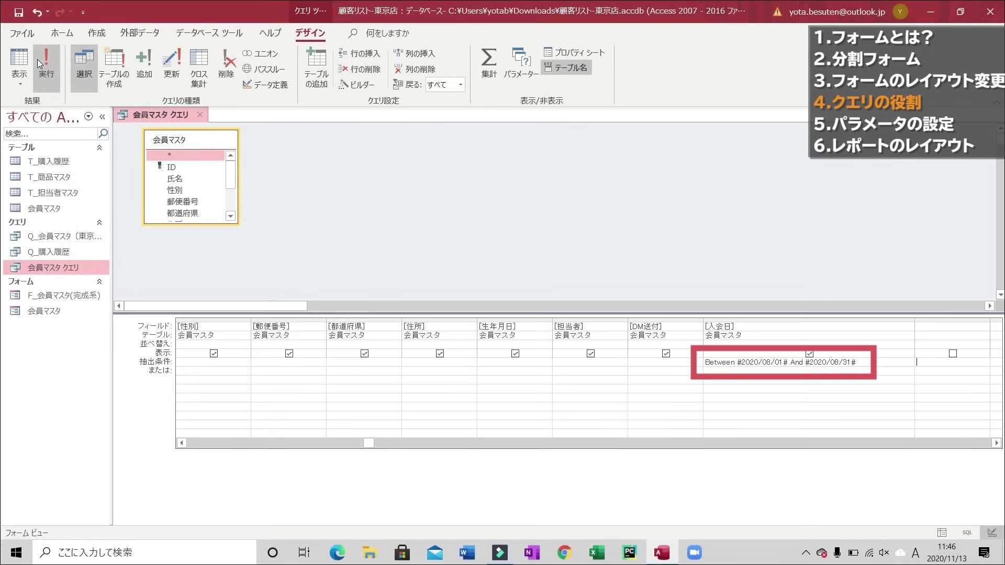
{"action": "left_click", "coordinate": [39, 58]}
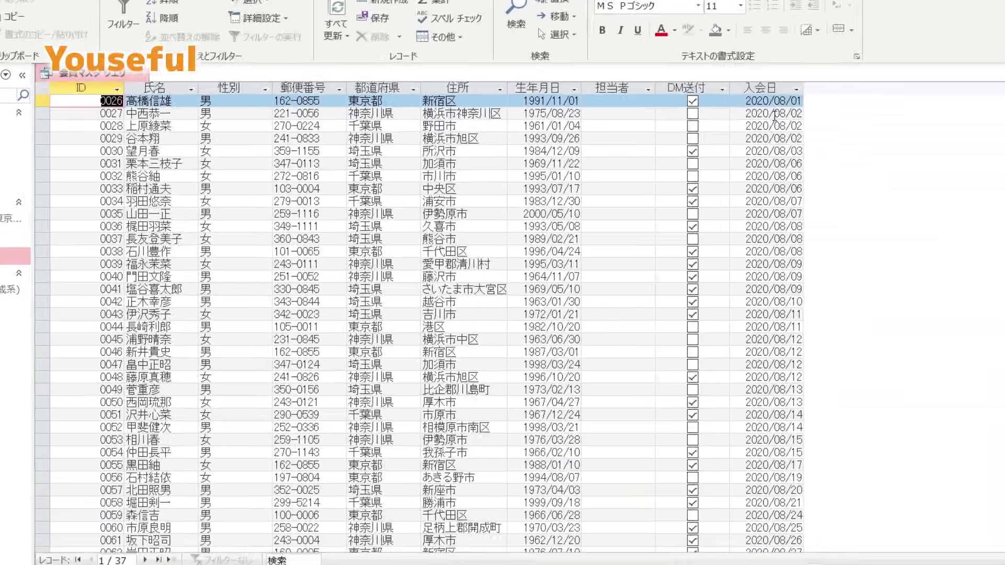
{"action": "scroll", "coordinate": [780, 99], "scroll_direction": "down", "scroll_amount": 7}
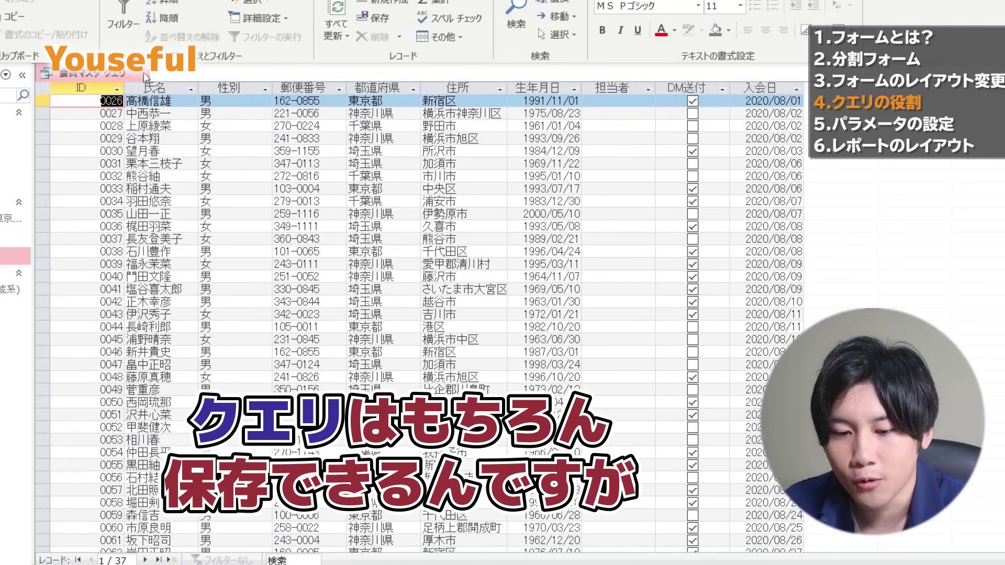
{"action": "left_click", "coordinate": [143, 73]}
{"action": "left_click", "coordinate": [412, 304]}
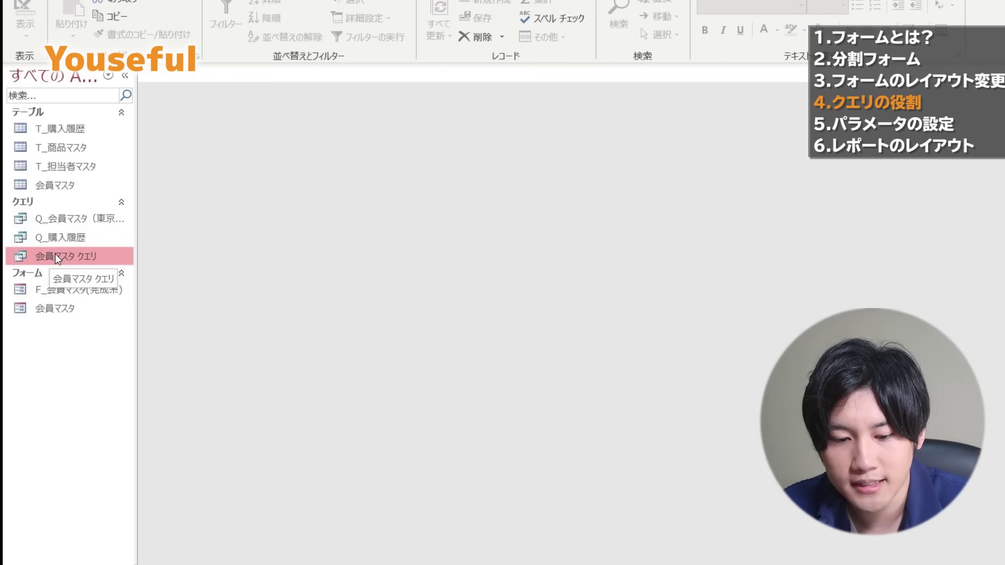
Step: Rename 会員マスタ クエリ to Q_会員マスタ（8月入…） in the navigation pane
{"action": "key", "text": "F2"}
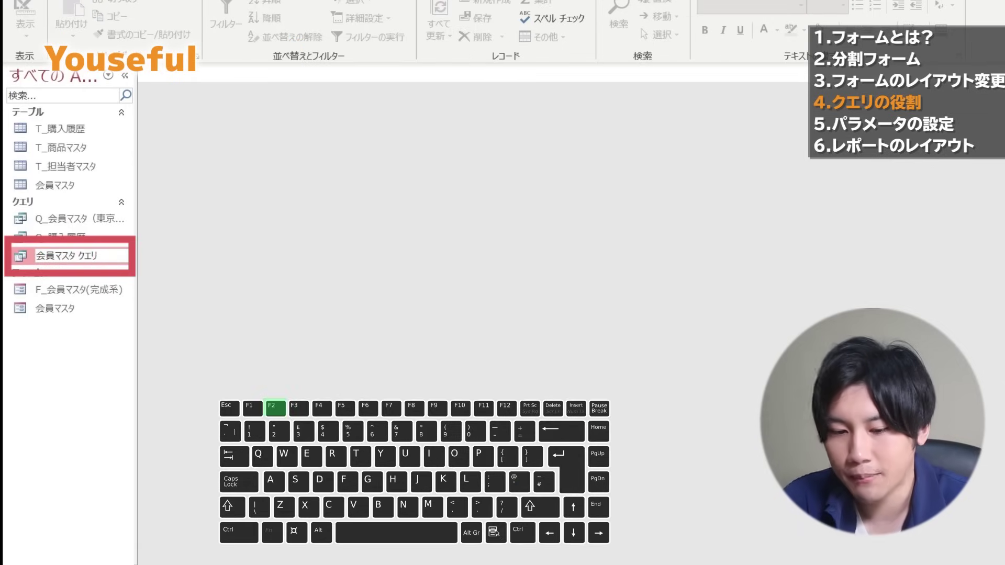
{"action": "key", "text": "BackSpace"}
{"action": "key", "text": "BackSpace"}
{"action": "key", "text": "BackSpace"}
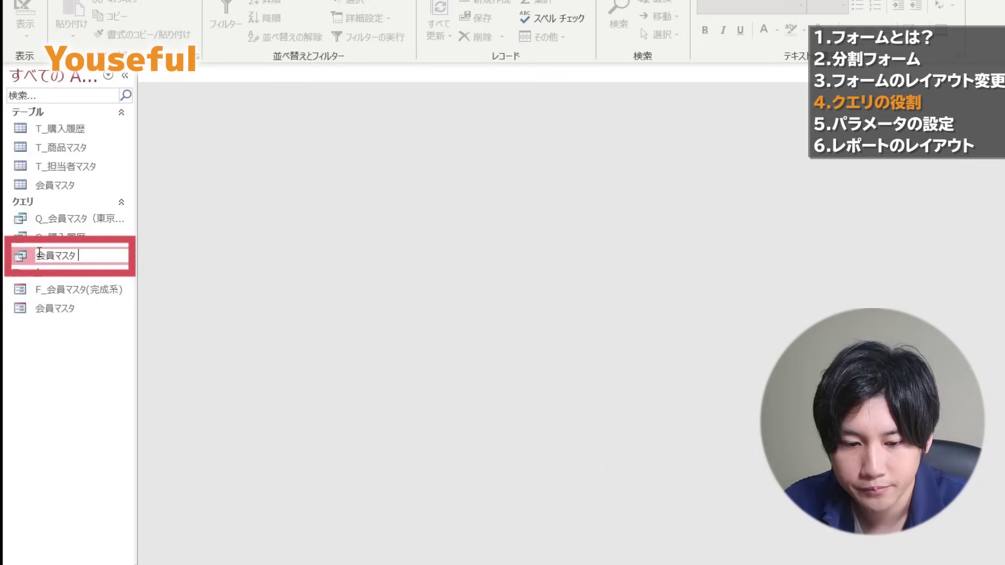
{"action": "left_click", "coordinate": [39, 253]}
{"action": "type", "text": "Q_"}
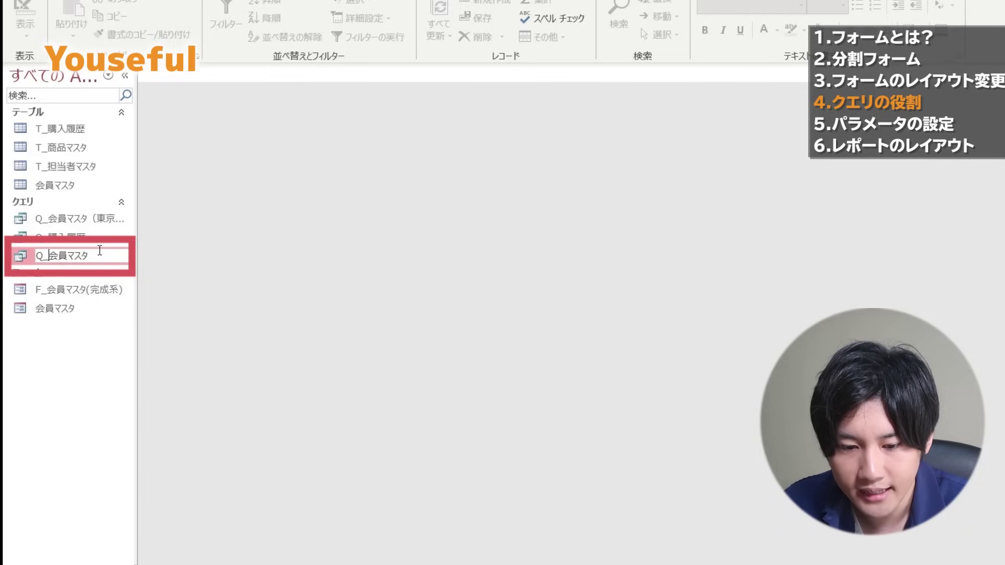
{"action": "left_click", "coordinate": [100, 253]}
{"action": "type", "text": "("}
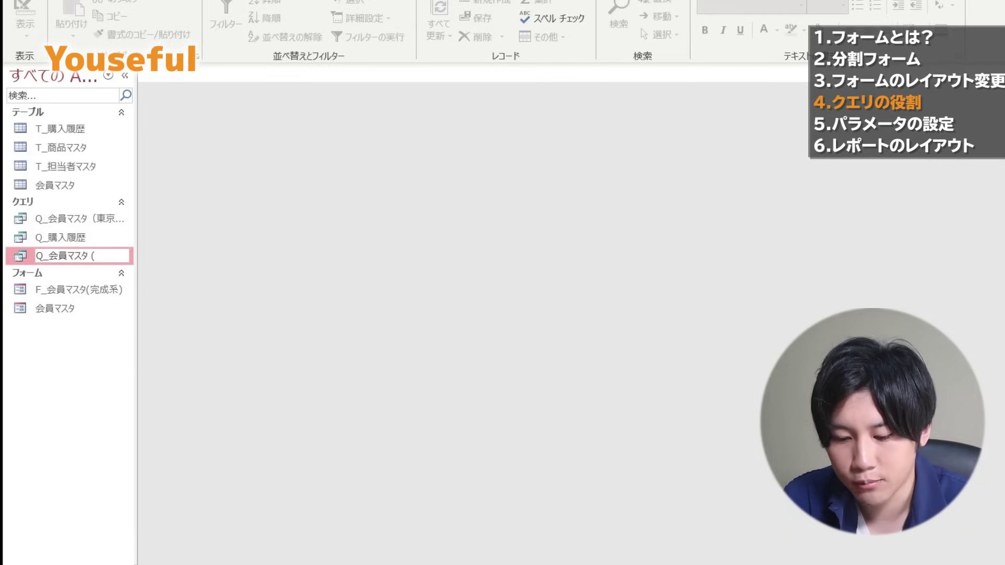
{"action": "type", "text": "8"}
{"action": "key", "text": "Zenkaku_Hankaku"}
{"action": "type", "text": "gatunyuu"}
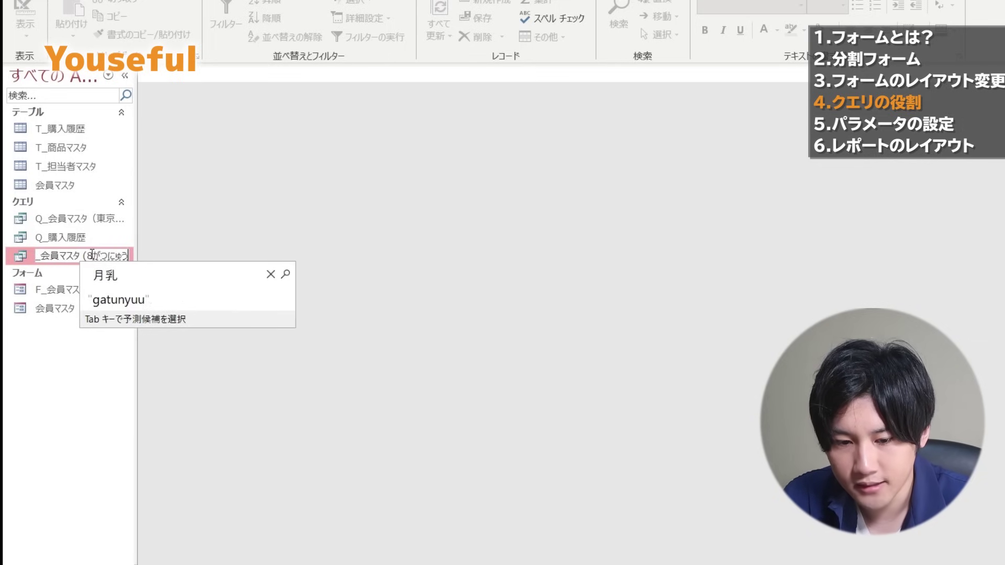
{"action": "key", "text": "space"}
{"action": "key", "text": "Return"}
{"action": "key", "text": "Return"}
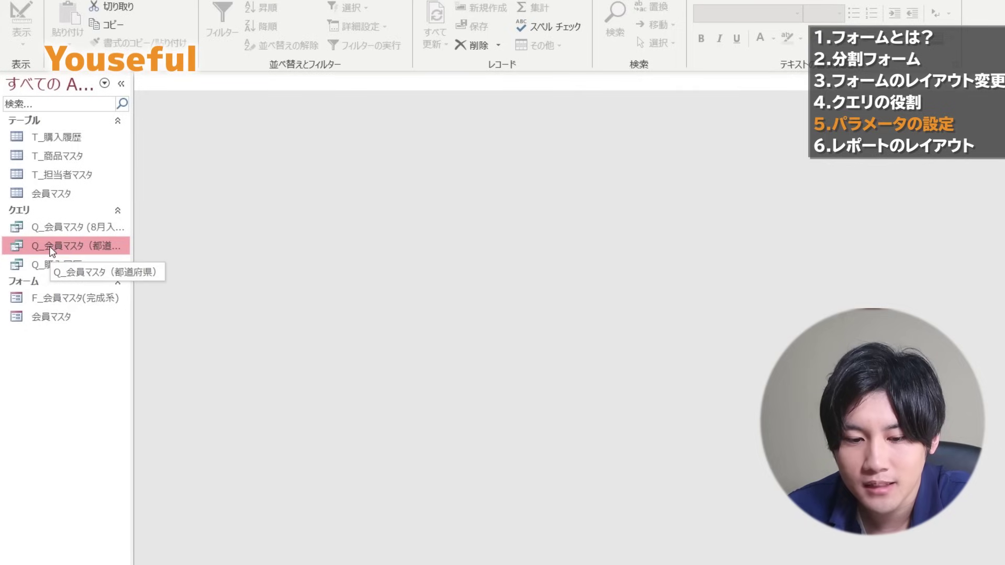
Step: Run Q_会員マスタ（都道府県） and filter it for 神奈川県
{"action": "double_click", "coordinate": [45, 247]}
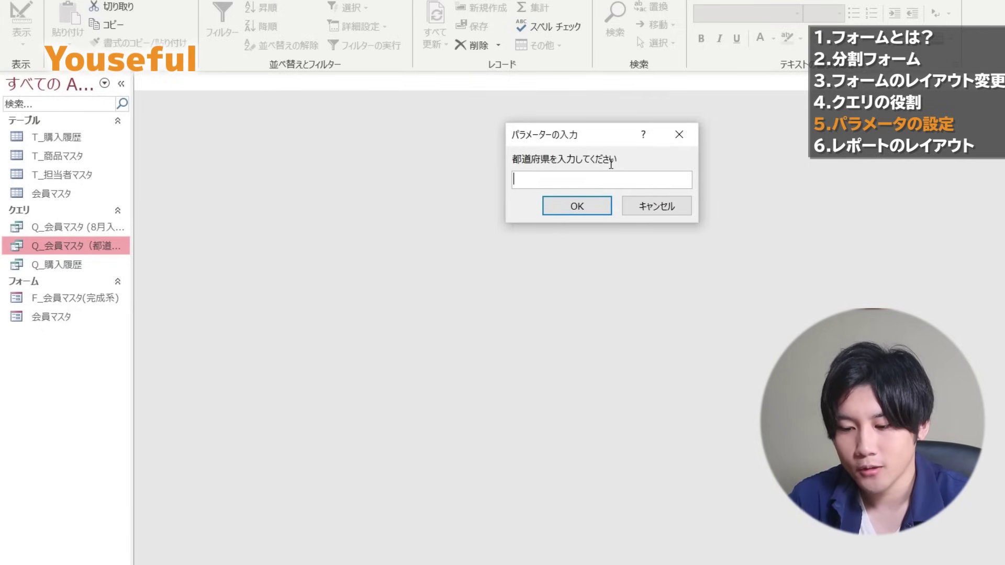
{"action": "type", "text": "神奈川県"}
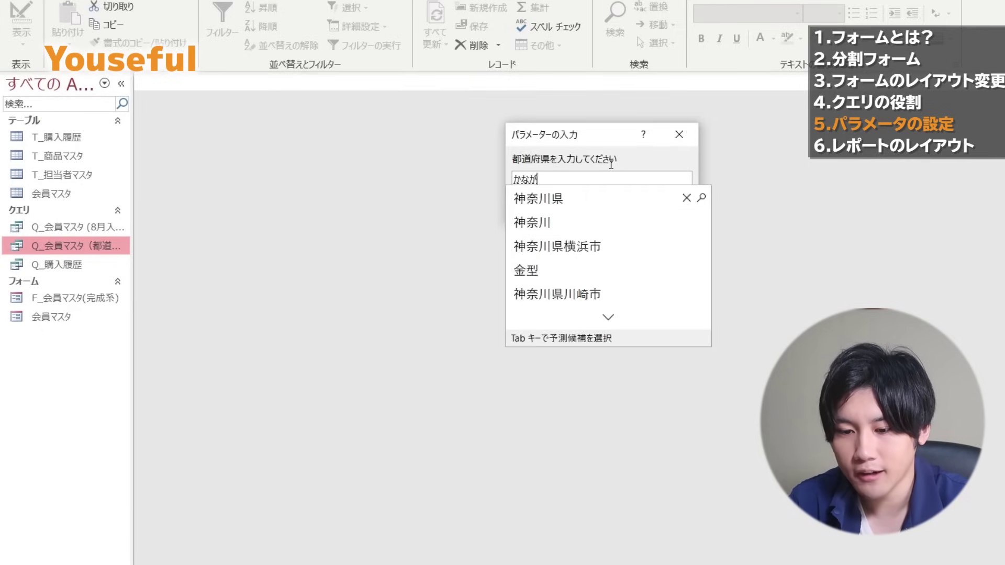
{"action": "key", "text": "Return"}
{"action": "key", "text": "Return"}
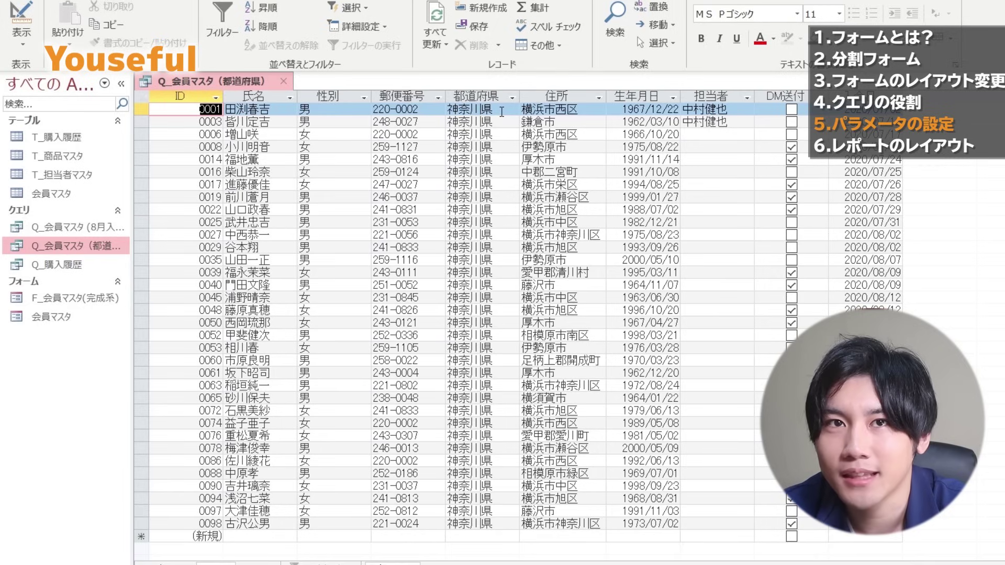
Step: In Design View, set the 都道府県 criteria to the prompt [都道府県を入力してください]
{"action": "left_click", "coordinate": [21, 37]}
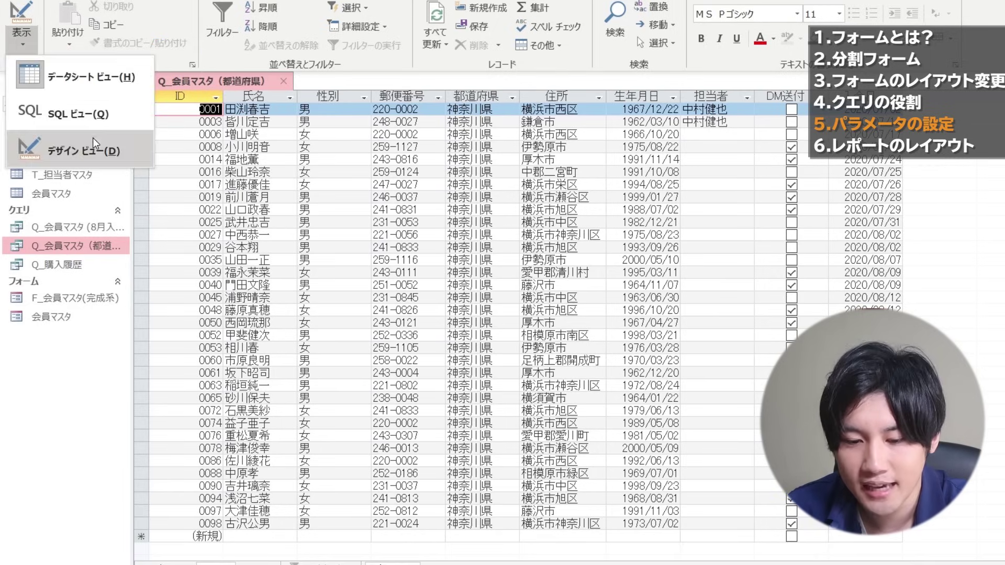
{"action": "left_click", "coordinate": [95, 144]}
{"action": "type", "text": "["}
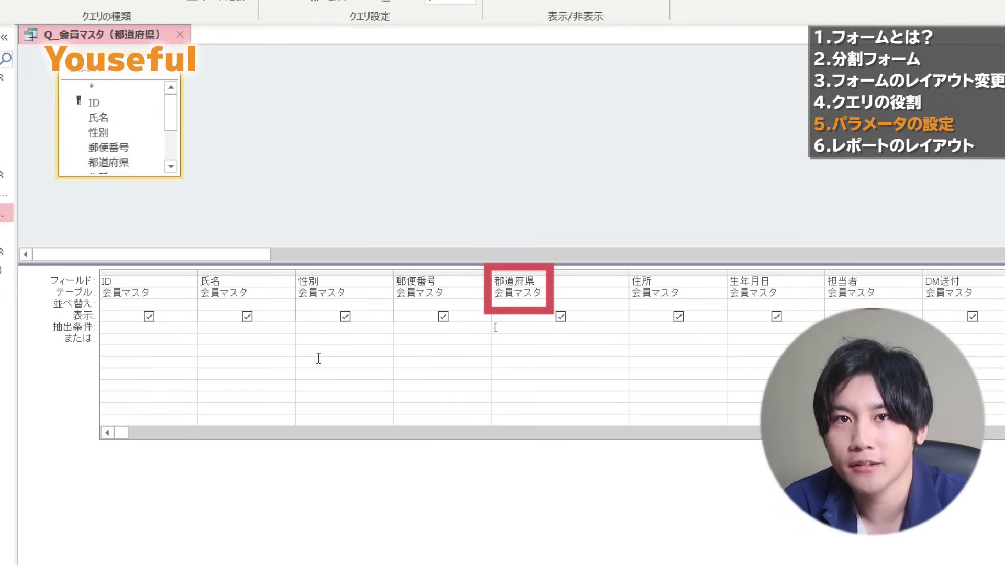
{"action": "type", "text": "tod"}
{"action": "type", "text": "都道府県"}
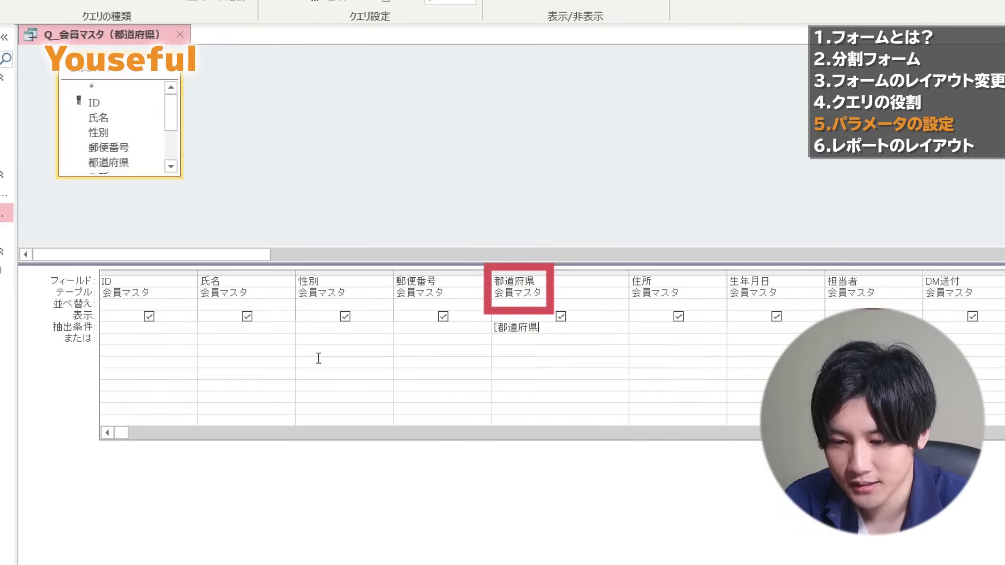
{"action": "type", "text": "を入力してください"}
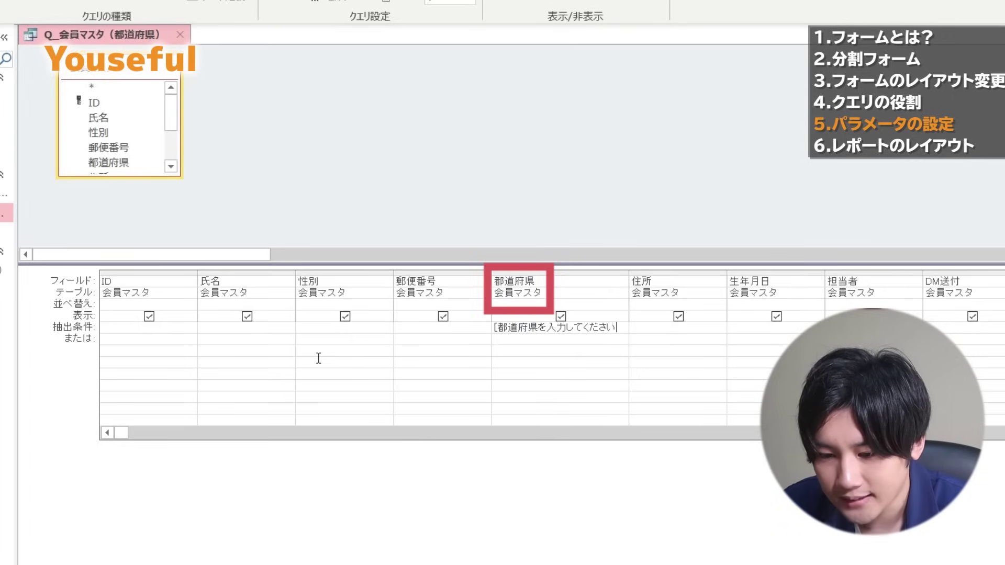
{"action": "type", "text": "]"}
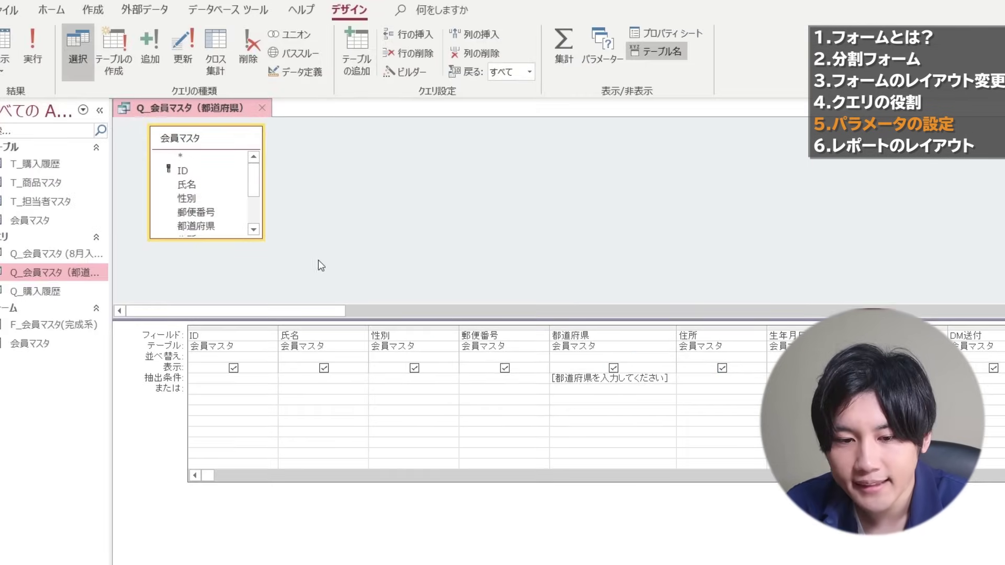
Step: Run the query and answer the prompt with 埼玉県 to list only Saitama members
{"action": "left_click", "coordinate": [40, 48]}
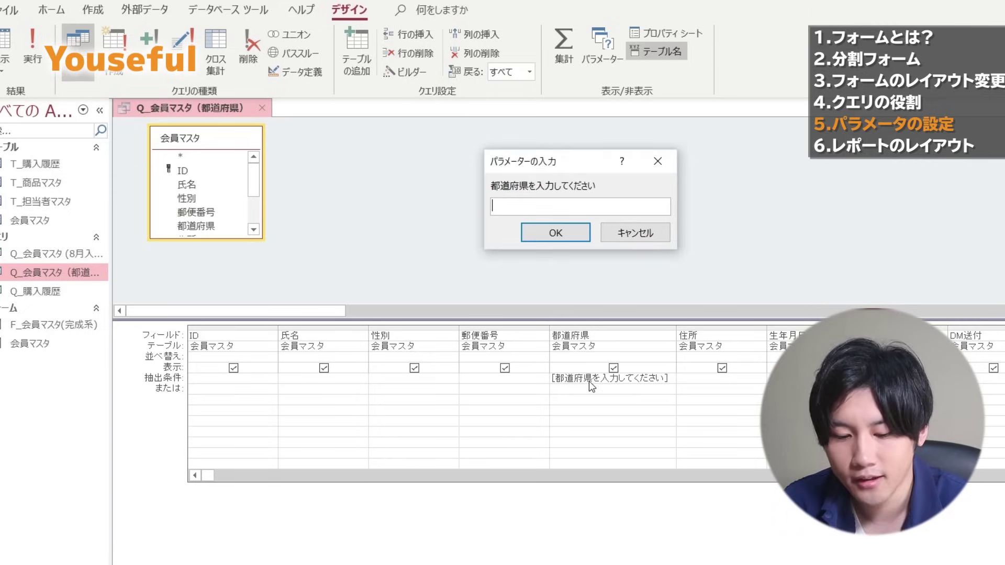
{"action": "key", "text": "Zenkaku_Hankaku"}
{"action": "type", "text": "saitama"}
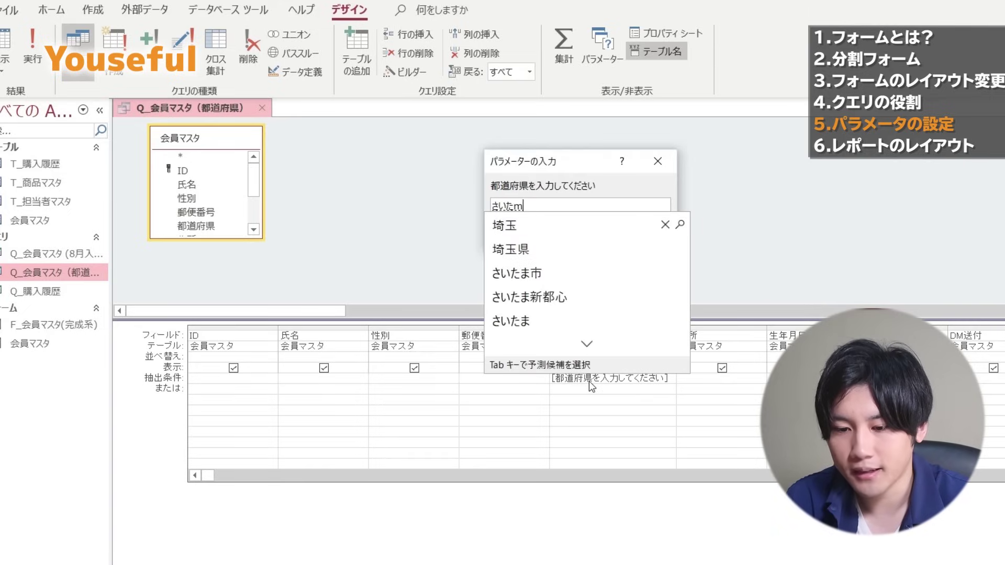
{"action": "type", "text": "ke"}
{"action": "key", "text": "space"}
{"action": "key", "text": "Return"}
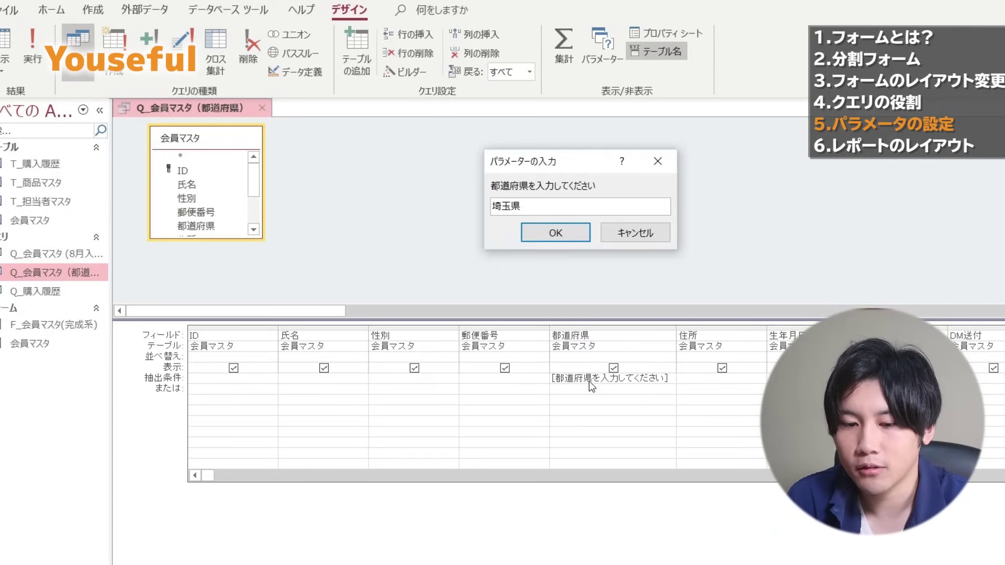
{"action": "key", "text": "Return"}
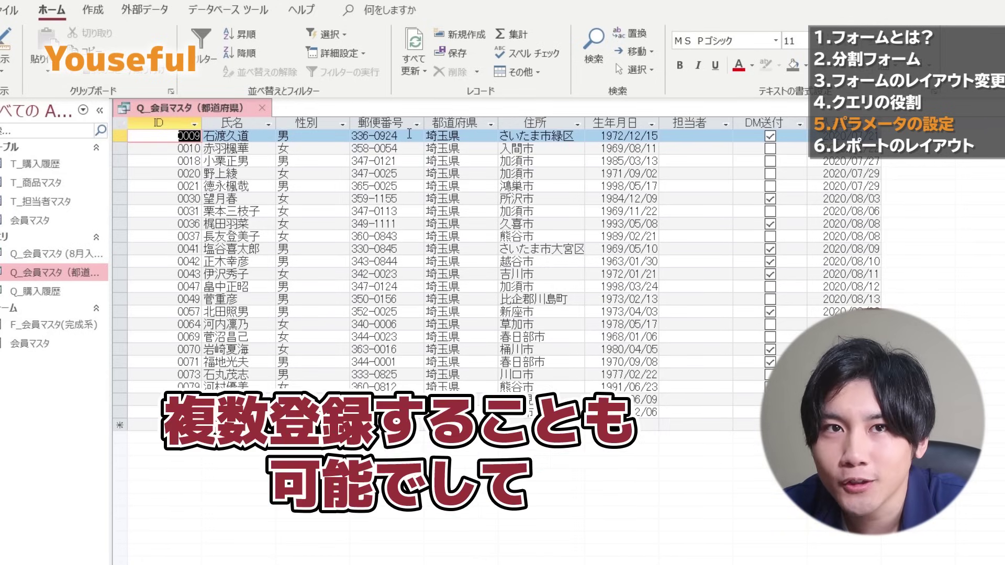
{"action": "left_click", "coordinate": [3, 78]}
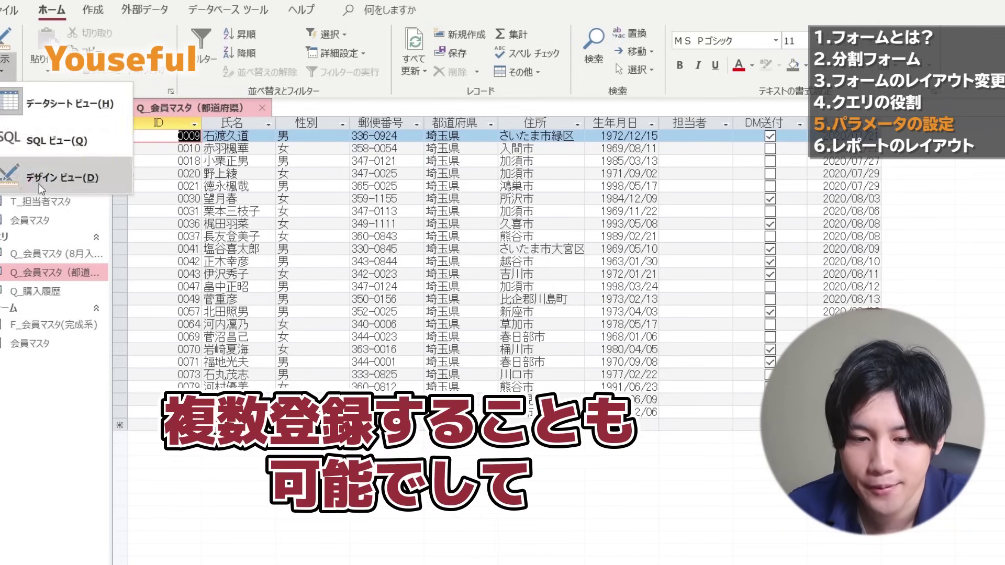
Step: In Design View, set the 入会日 criteria to Between [いつから] And [いつまで]
{"action": "left_click", "coordinate": [21, 170]}
{"action": "type", "text": "b"}
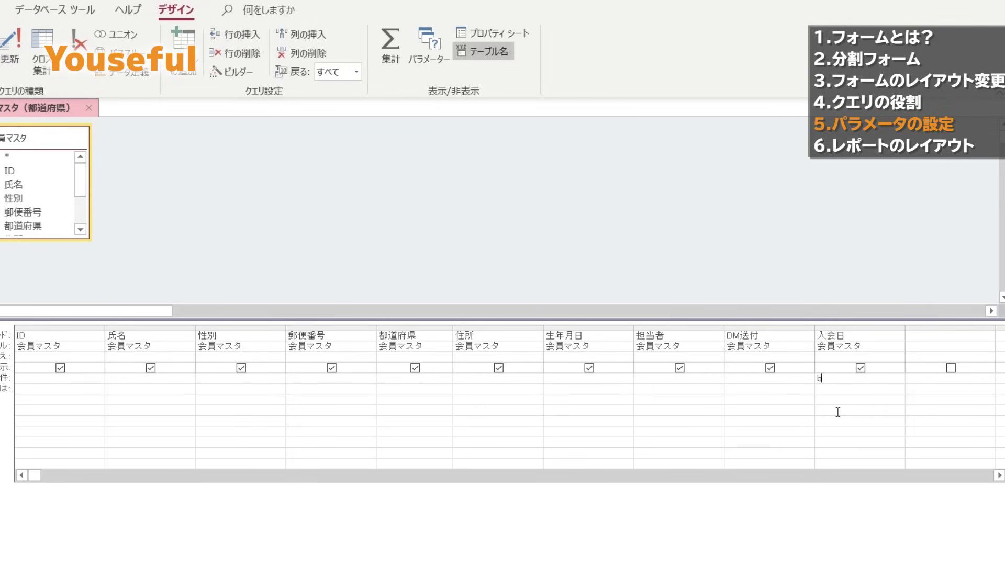
{"action": "type", "text": "et"}
{"action": "type", "text": "ween ["}
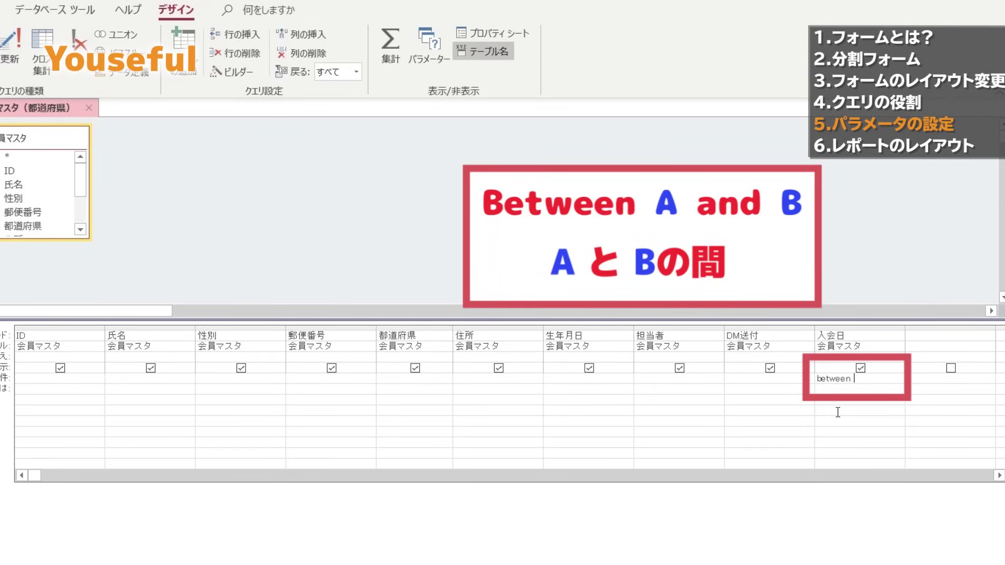
{"action": "key", "text": "Zenkaku_Hankaku"}
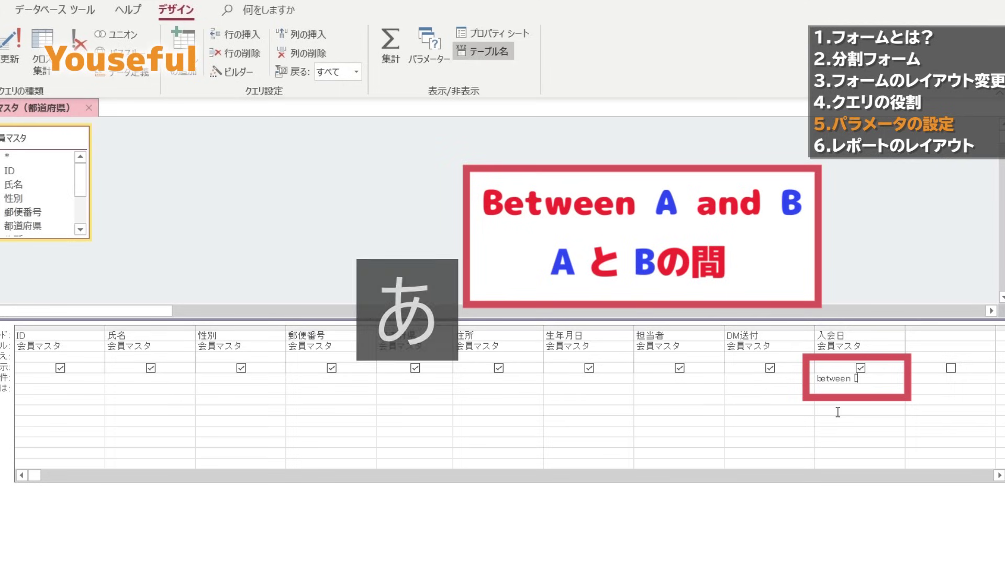
{"action": "type", "text": "いつから"}
{"action": "key", "text": "Zenkaku_Hankaku"}
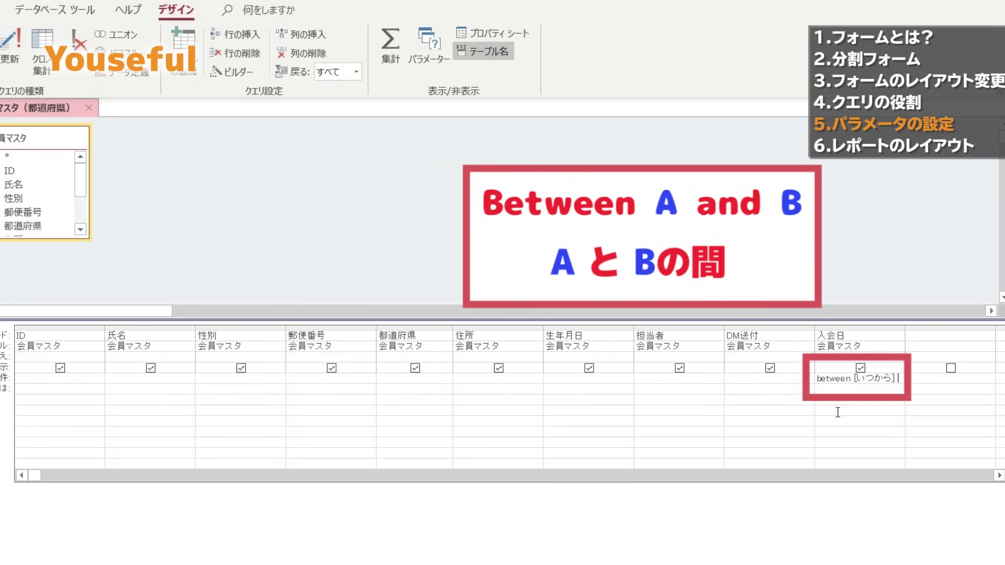
{"action": "type", "text": "naand ["}
{"action": "key", "text": "Zenkaku_Hankaku"}
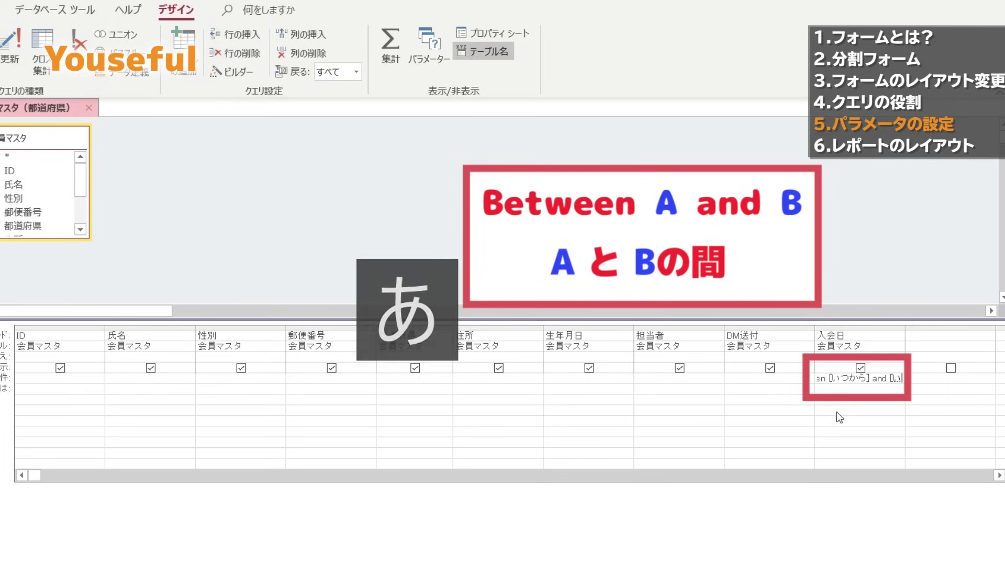
{"action": "type", "text": "いつまで"}
{"action": "key", "text": "Return"}
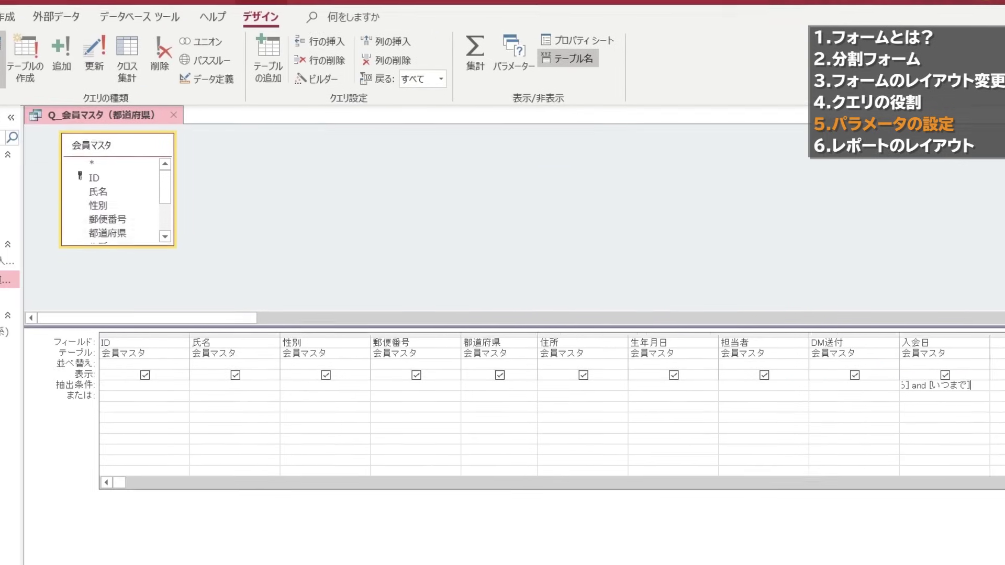
Step: Run the query for join dates from 2020/9/1 to 2020/10/10
{"action": "left_click", "coordinate": [39, 57]}
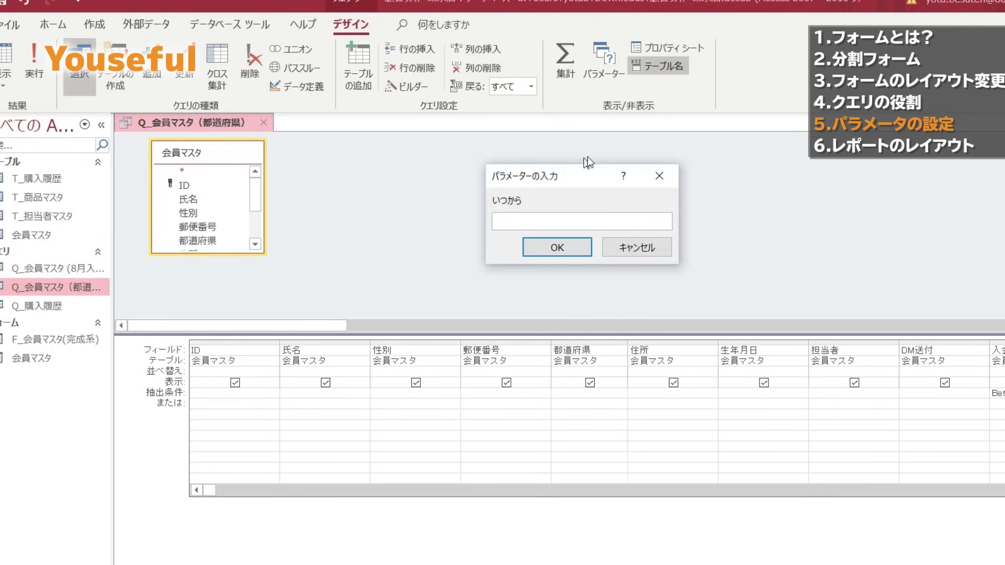
{"action": "type", "text": "2020/10/10"}
{"action": "key", "text": "Return"}
{"action": "left_click", "coordinate": [527, 244]}
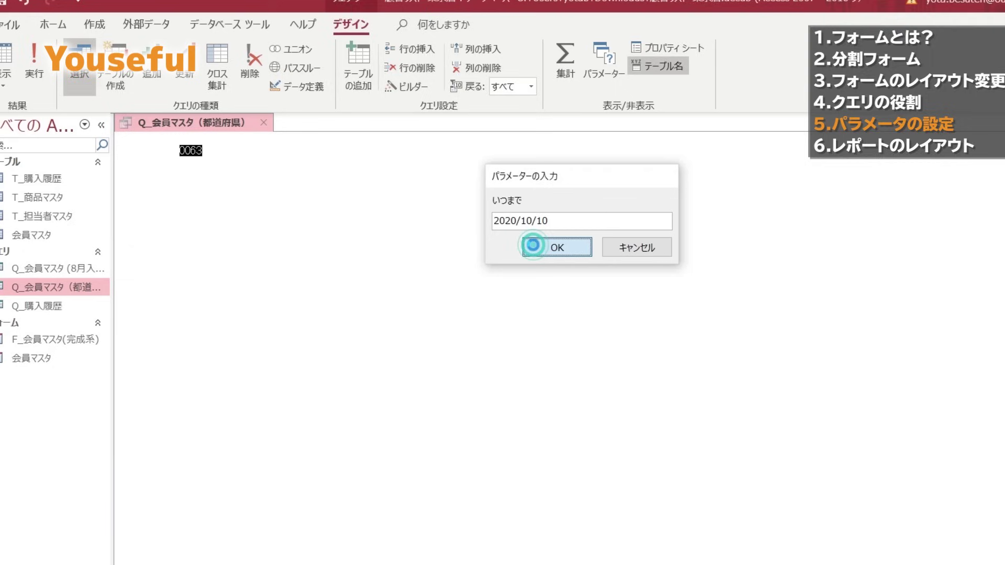
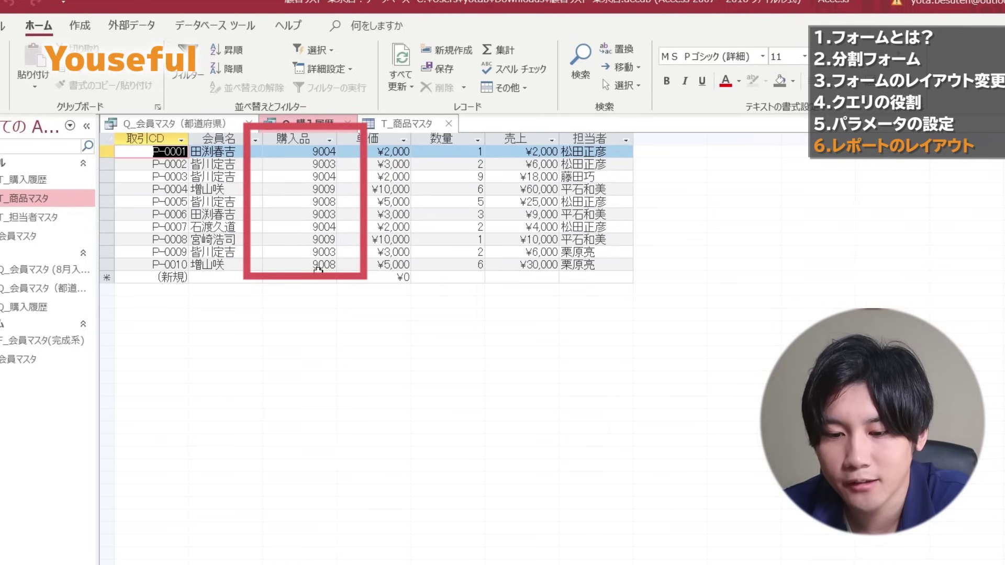
Step: Glance at T_商品マスタ, then return to the Q_購入履歴 query with the Create ribbon showing
{"action": "left_click", "coordinate": [407, 124]}
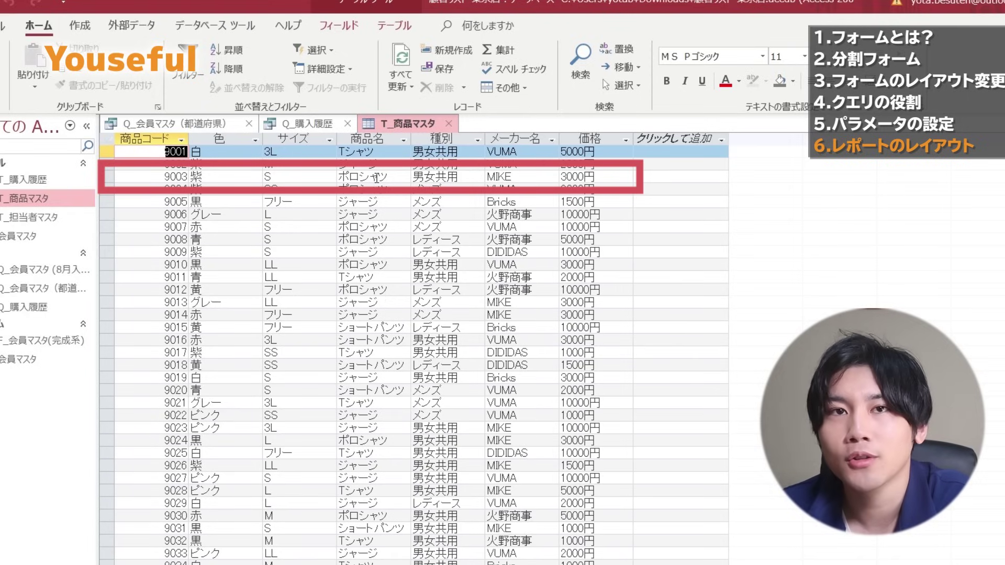
{"action": "left_click", "coordinate": [309, 126]}
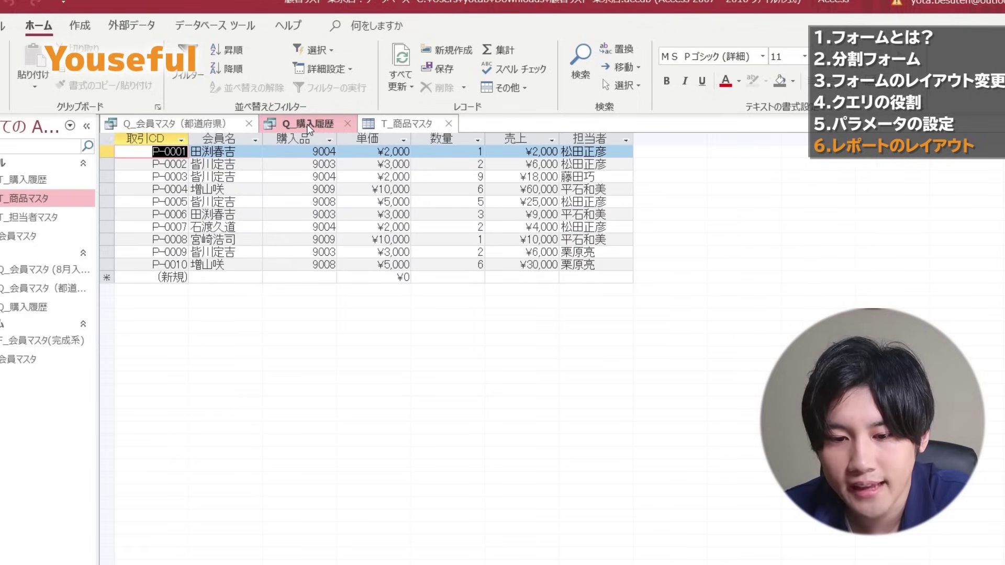
{"action": "left_click", "coordinate": [83, 25]}
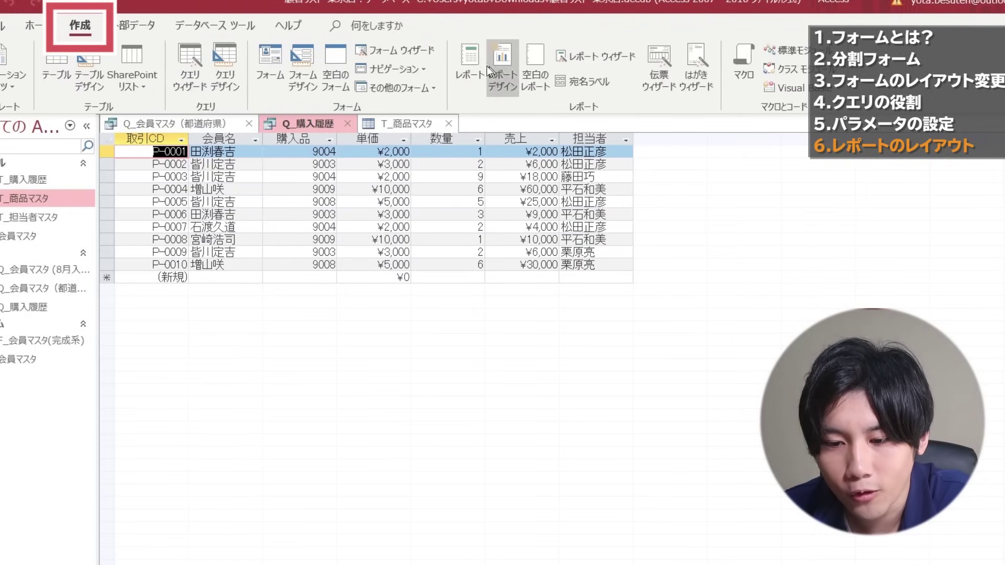
Step: Generate a Layout-view report from Q_購入履歴 listing the 10 transactions with a ¥45,000 total
{"action": "left_click", "coordinate": [479, 67]}
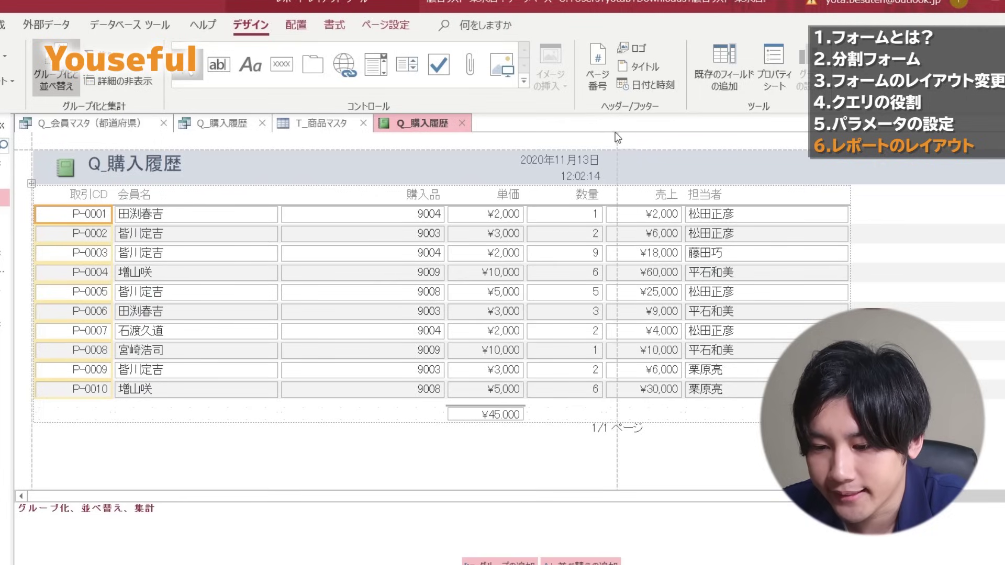
{"action": "mouse_move", "coordinate": [605, 145]}
{"action": "left_mouse_down"}
{"action": "mouse_move", "coordinate": [622, 269]}
{"action": "mouse_move", "coordinate": [646, 215]}
{"action": "mouse_move", "coordinate": [562, 212]}
{"action": "left_mouse_up"}
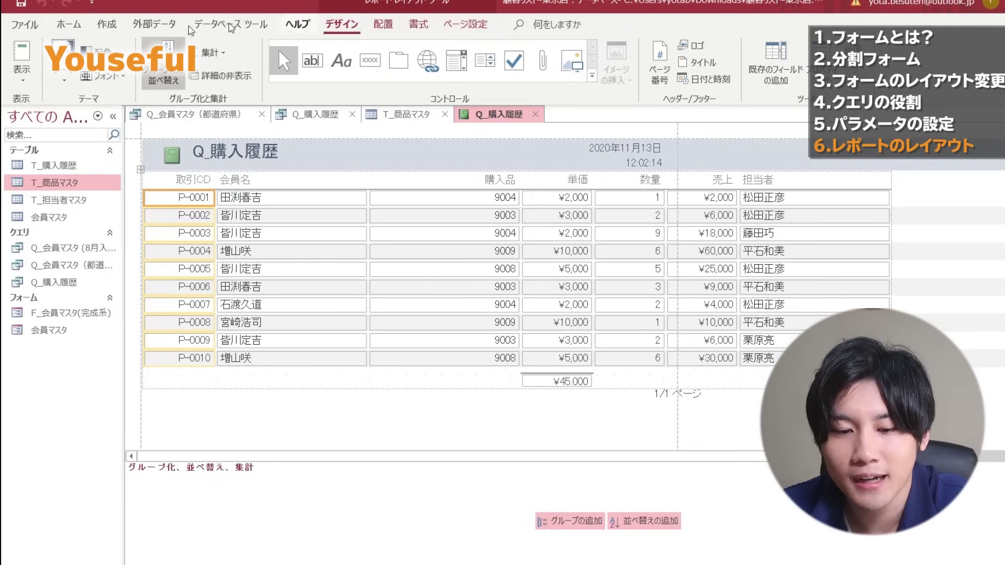
{"action": "left_click", "coordinate": [22, 76]}
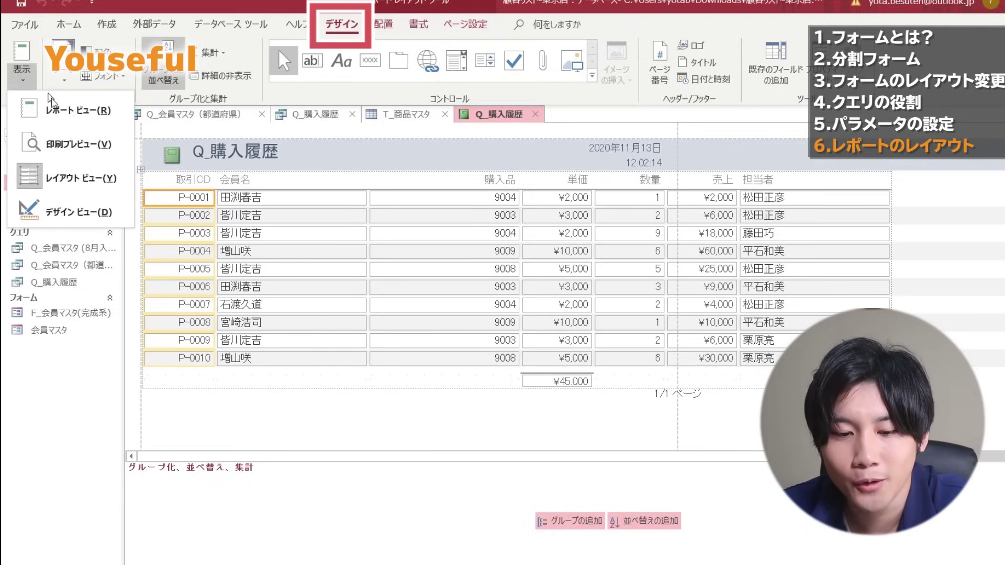
{"action": "left_click", "coordinate": [66, 151]}
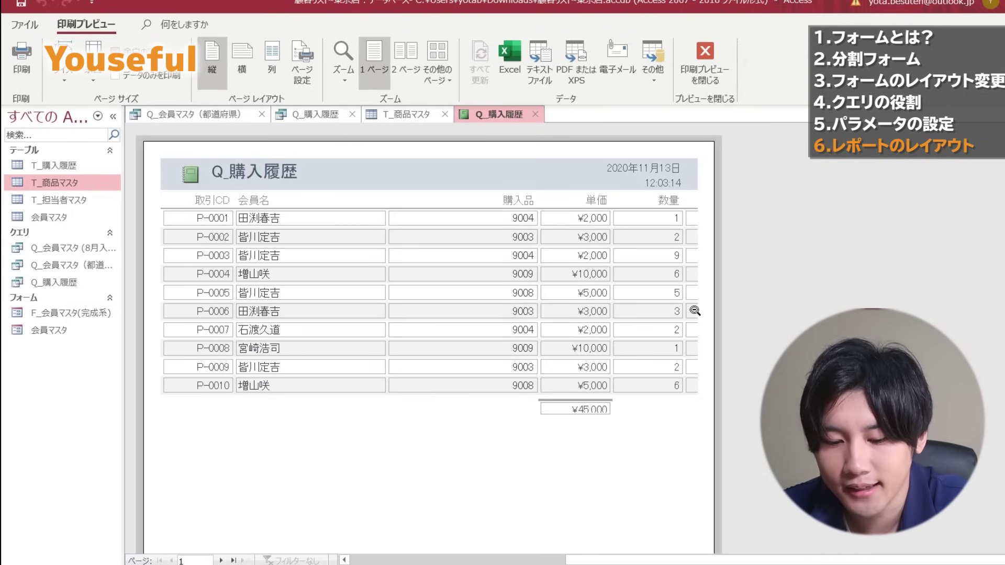
{"action": "left_click", "coordinate": [221, 560]}
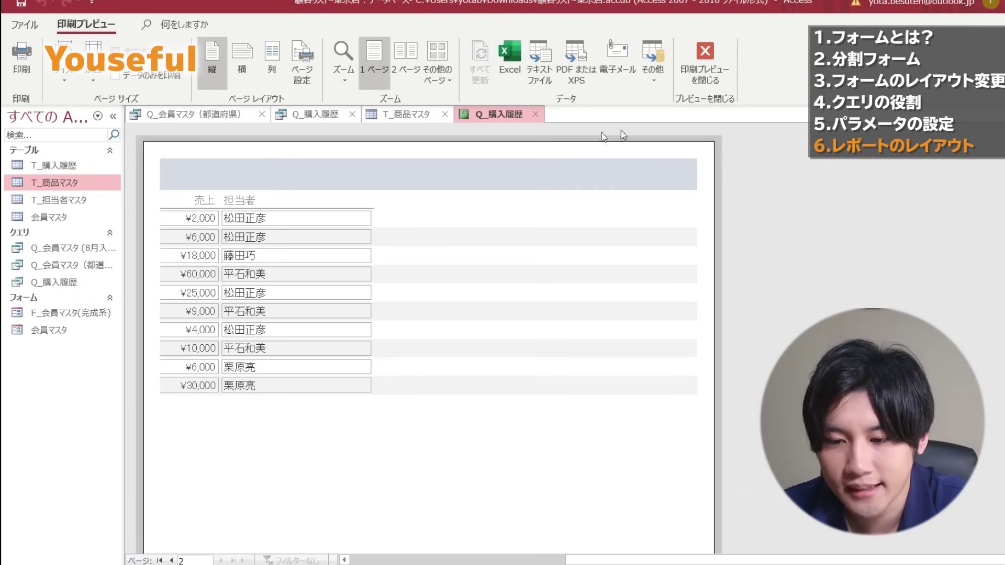
{"action": "left_click", "coordinate": [704, 58]}
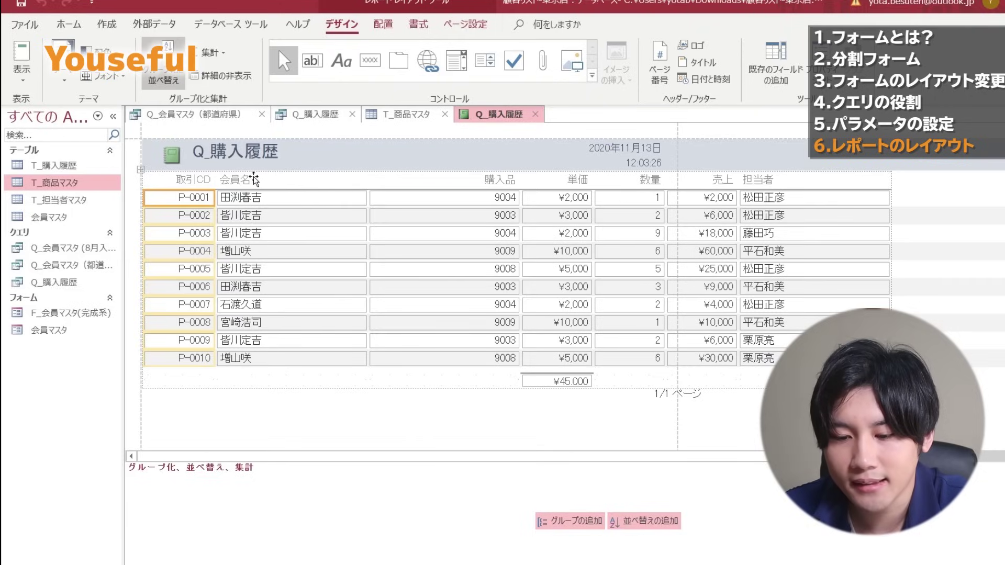
Step: In Layout view, narrow the 会員名, 購入品 and 担当者 columns of the report
{"action": "left_click_drag", "start_coordinate": [475, 173], "coordinate": [481, 187]}
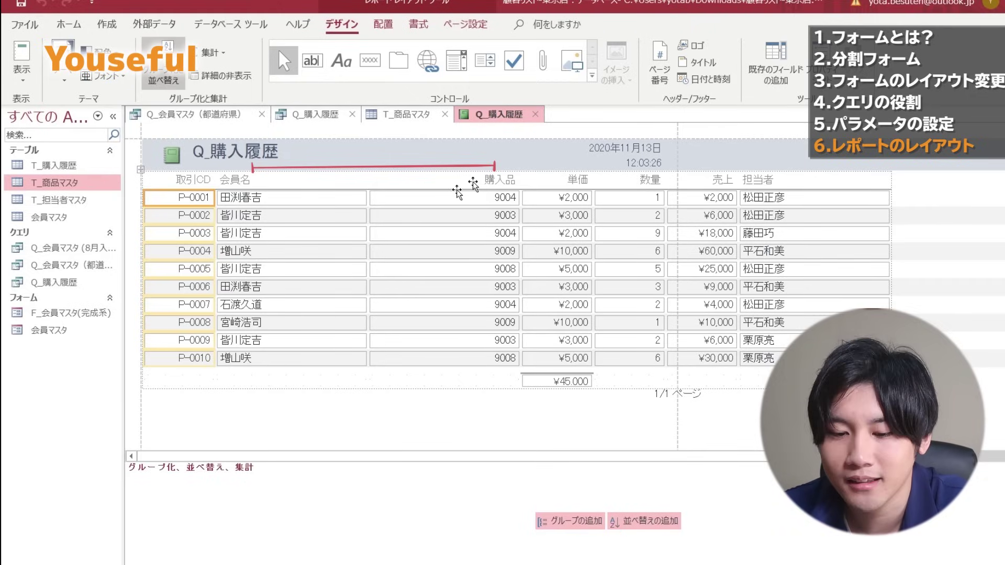
{"action": "left_click", "coordinate": [22, 74]}
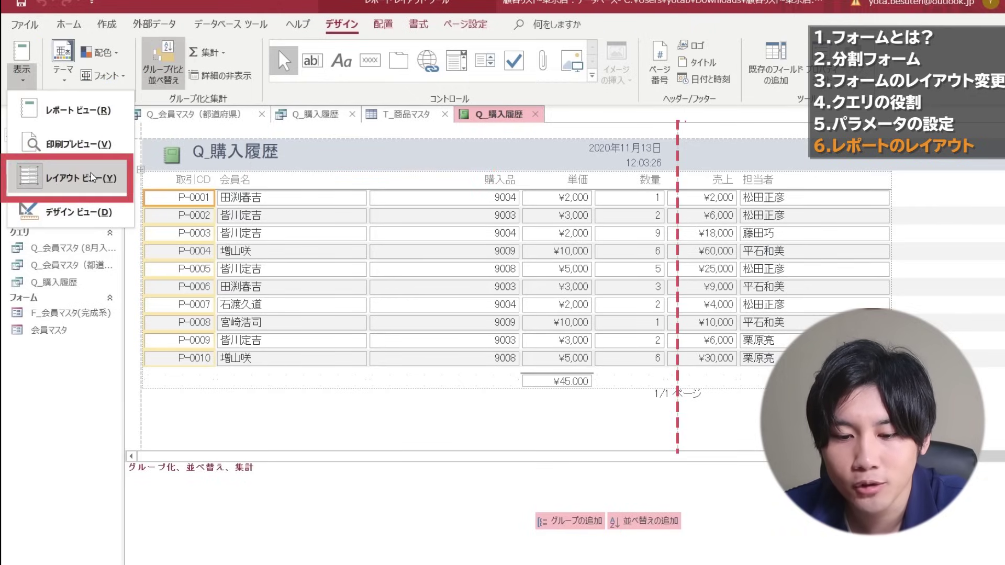
{"action": "left_click", "coordinate": [321, 179]}
{"action": "left_click", "coordinate": [307, 201]}
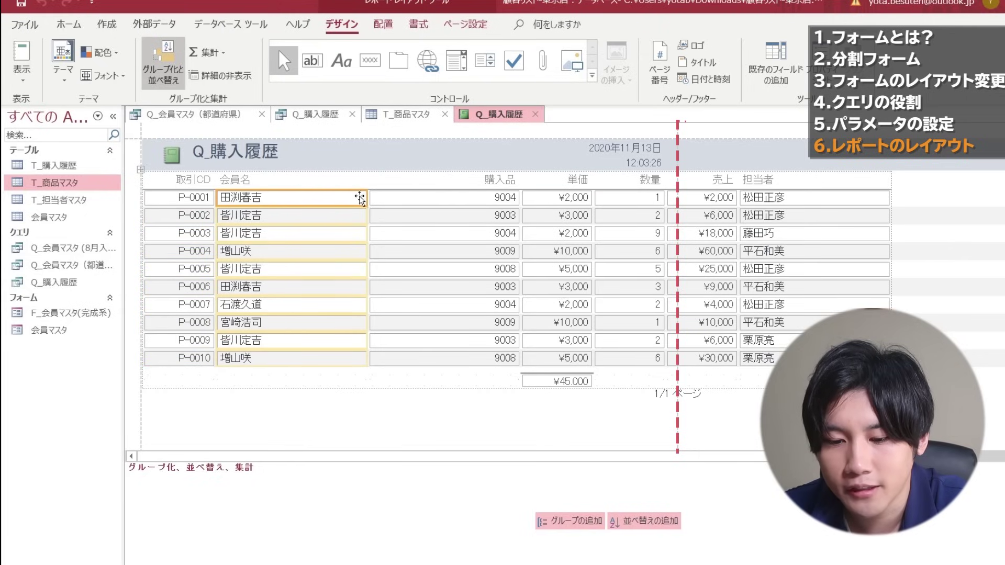
{"action": "left_click_drag", "start_coordinate": [367, 197], "coordinate": [287, 202]}
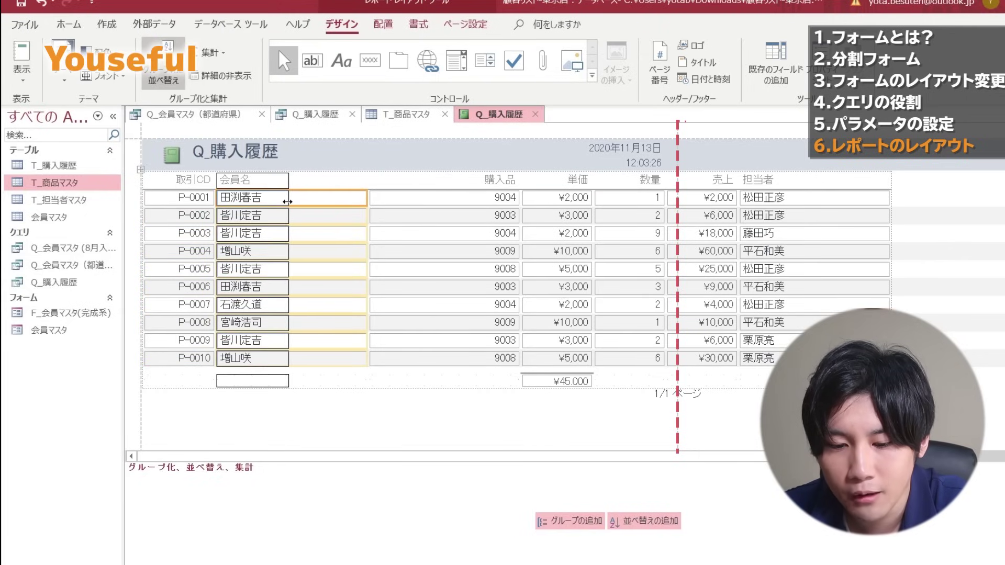
{"action": "left_click", "coordinate": [382, 201]}
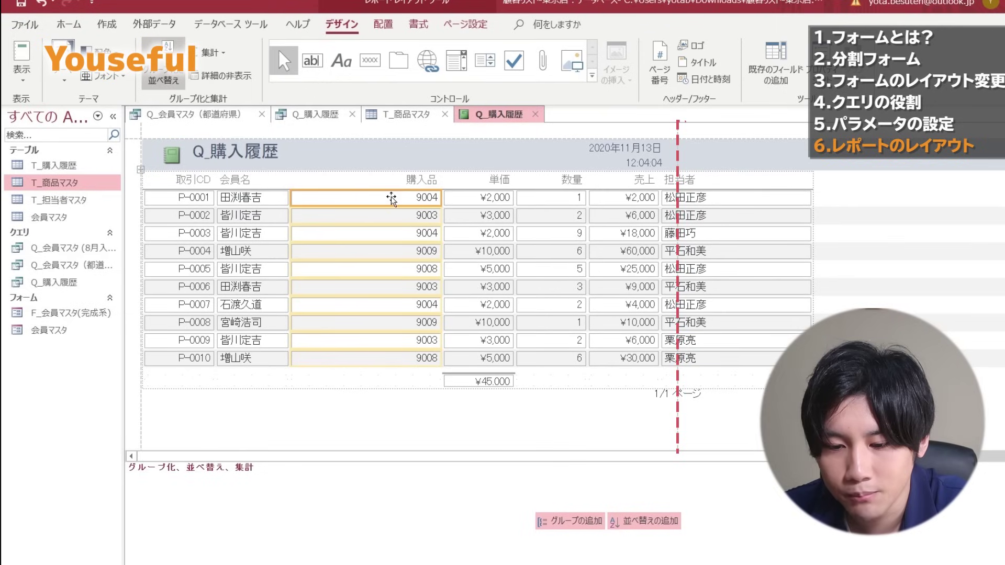
{"action": "left_click_drag", "start_coordinate": [436, 197], "coordinate": [355, 200]}
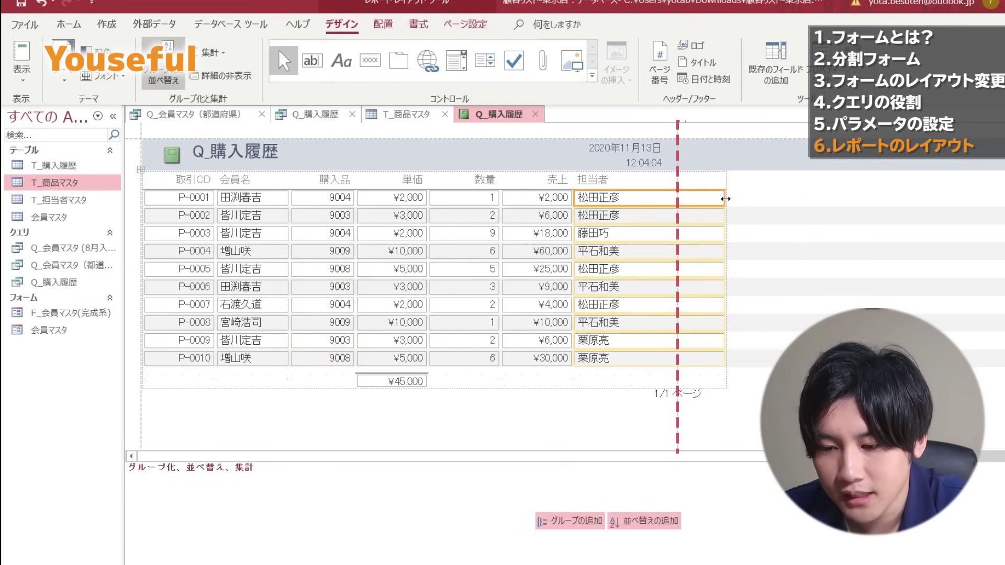
{"action": "left_click_drag", "start_coordinate": [725, 199], "coordinate": [674, 200]}
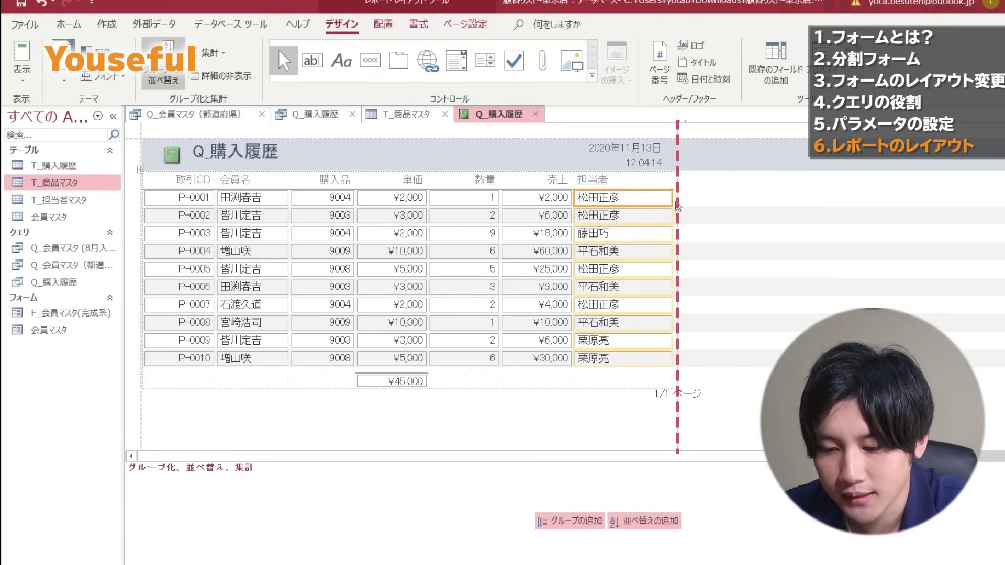
Step: Move the page-number box inside the page width and check the result in Print Preview
{"action": "left_click", "coordinate": [686, 393]}
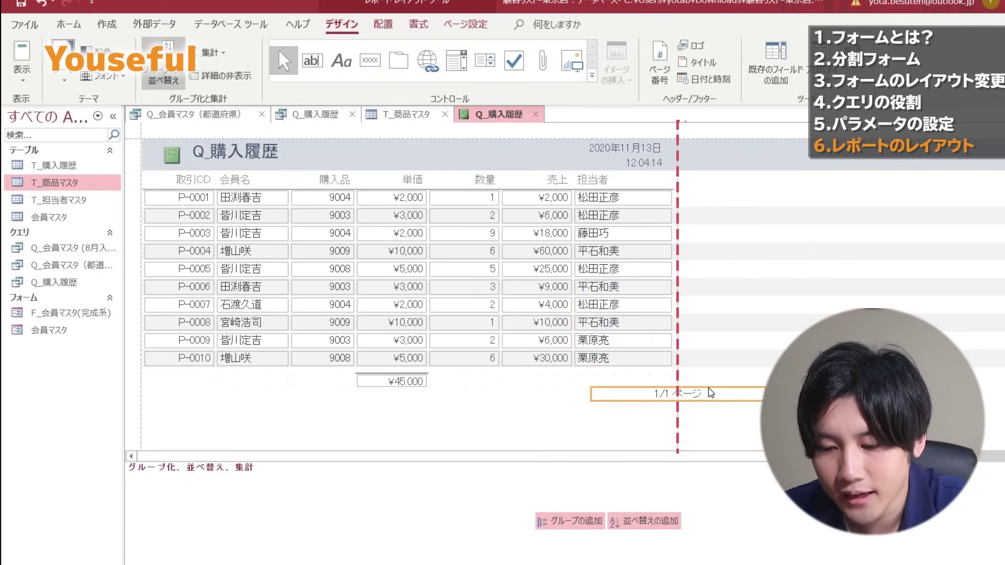
{"action": "left_click_drag", "start_coordinate": [717, 395], "coordinate": [611, 393]}
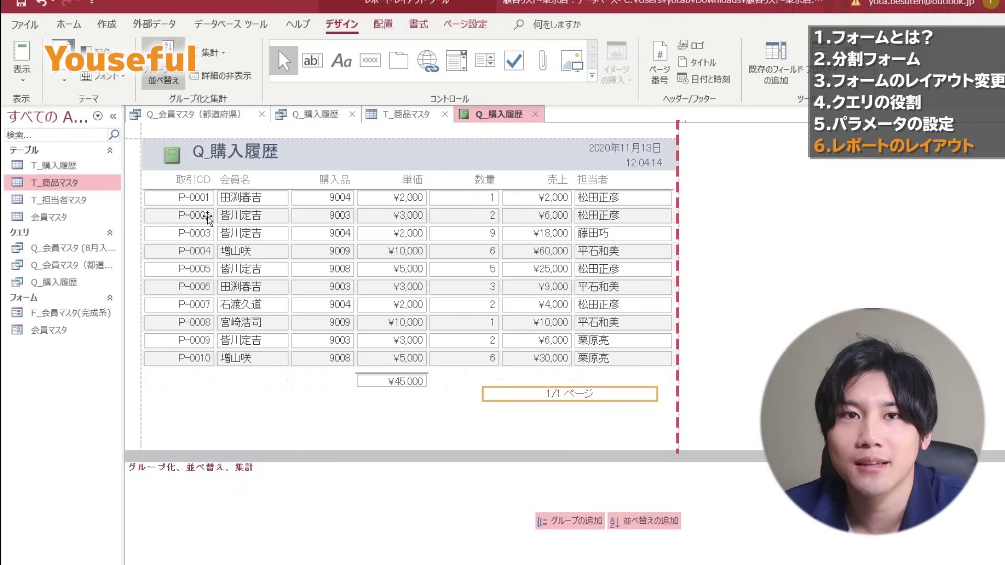
{"action": "left_click", "coordinate": [11, 79]}
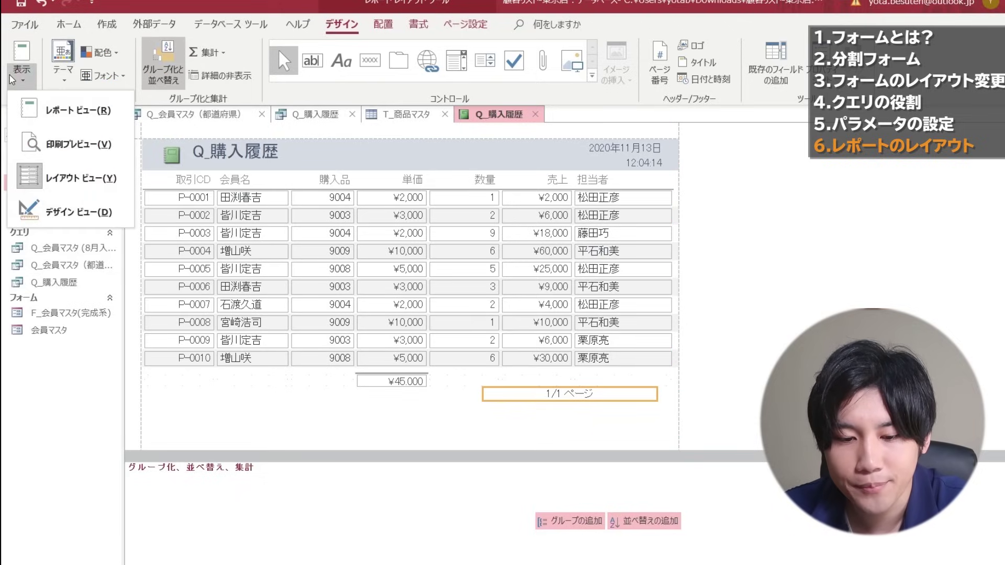
{"action": "left_click", "coordinate": [71, 146]}
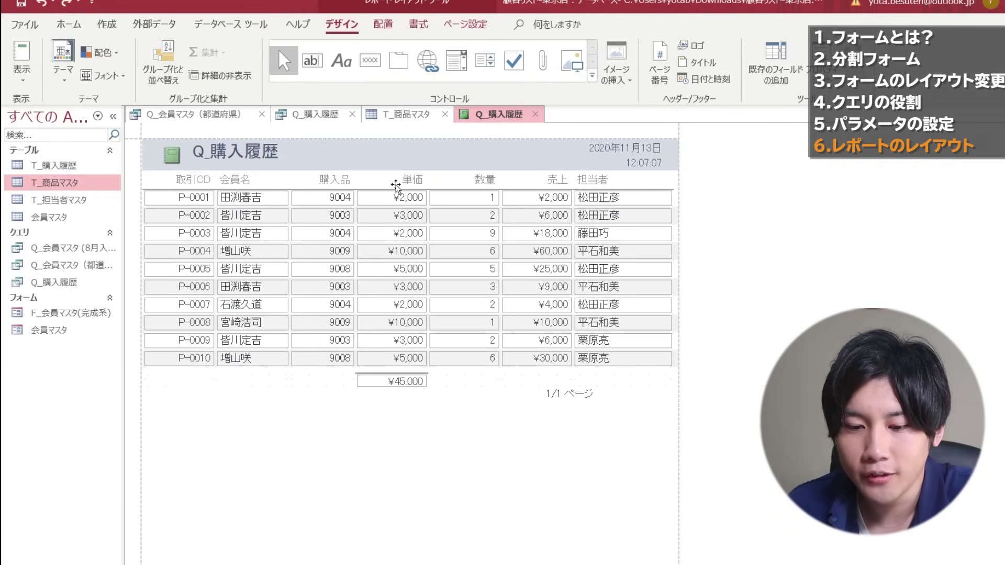
Step: Open グループ化と並べ替え and add a grouping level on 購入品, ascending
{"action": "left_click", "coordinate": [22, 74]}
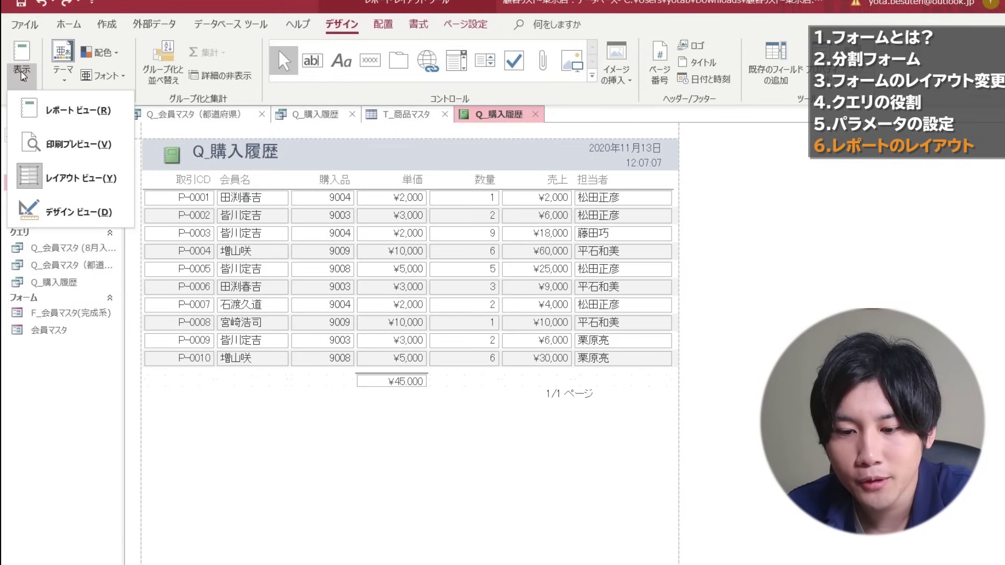
{"action": "left_click", "coordinate": [22, 74]}
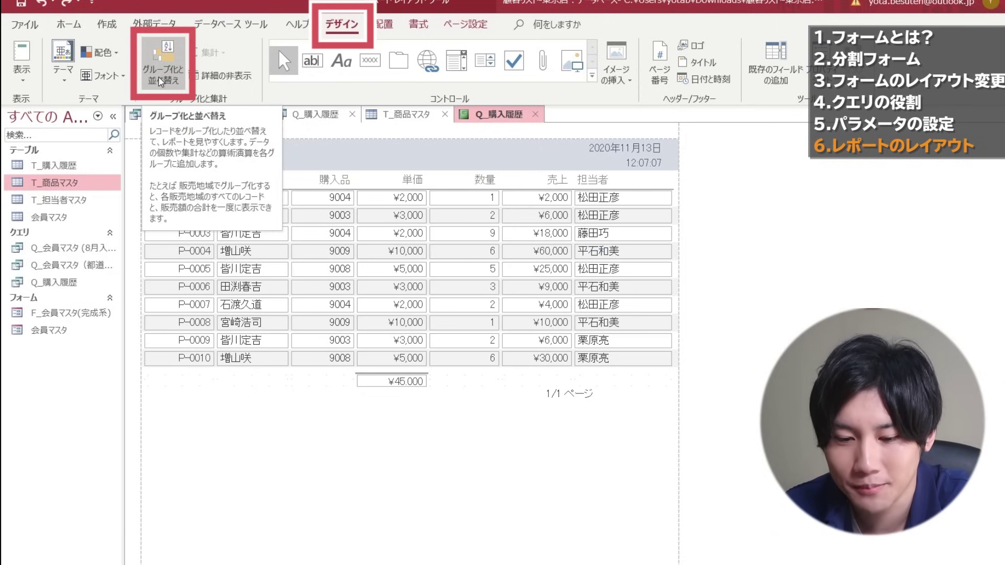
{"action": "left_click", "coordinate": [161, 81]}
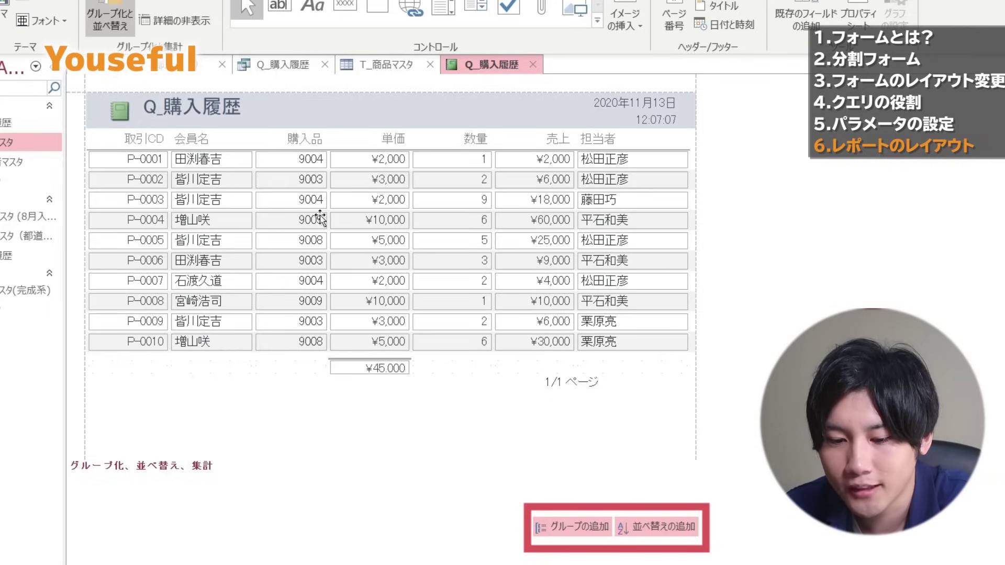
{"action": "left_click", "coordinate": [601, 520]}
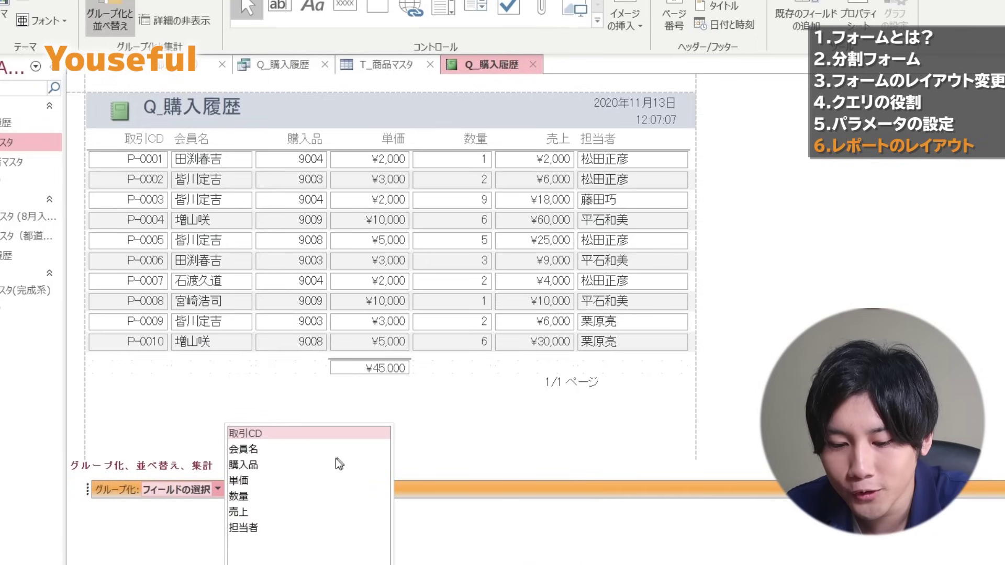
{"action": "left_click", "coordinate": [332, 463]}
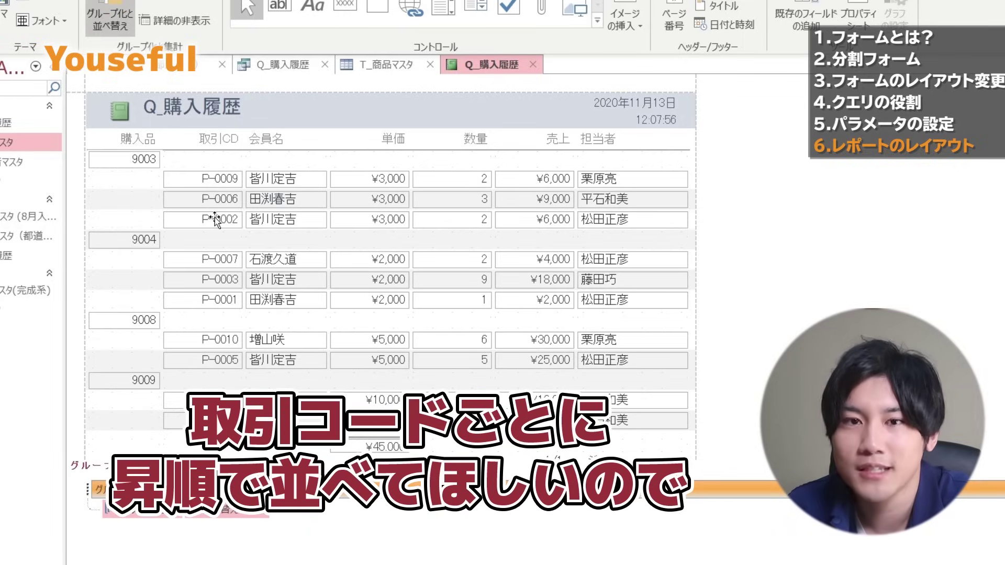
Step: Add a 取引CD sort level within each 購入品 group
{"action": "left_click", "coordinate": [241, 506]}
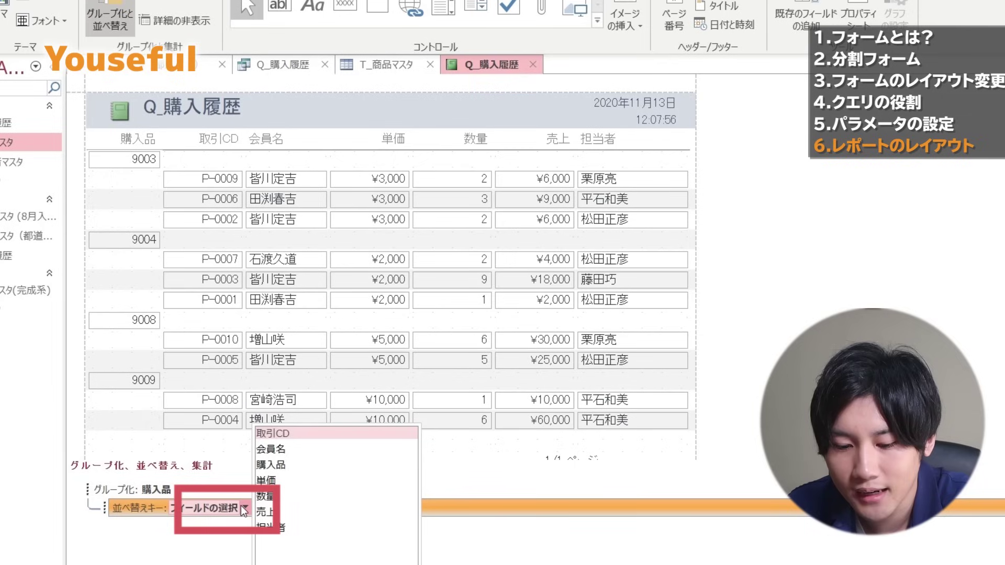
{"action": "left_click", "coordinate": [272, 433]}
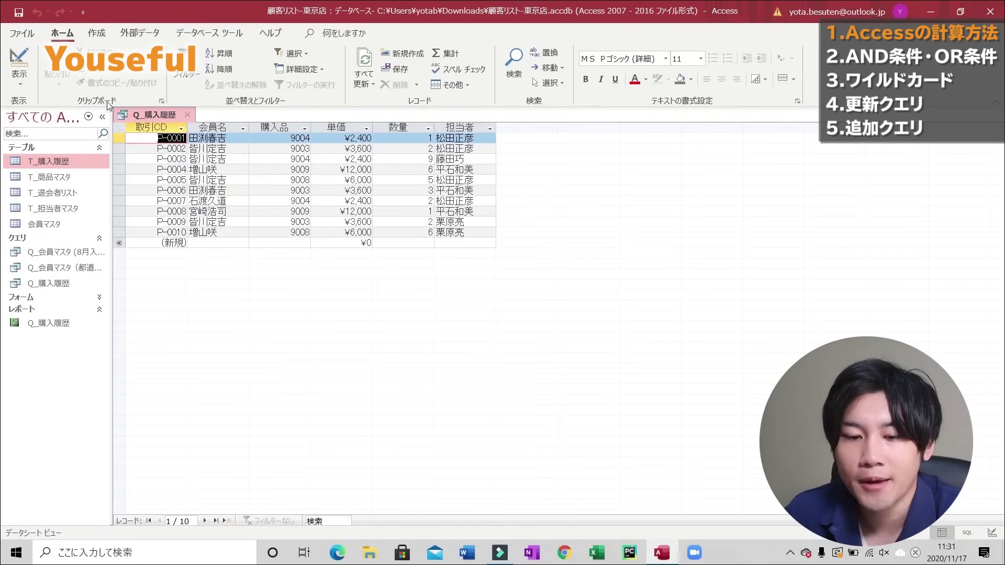
Step: Switch Q_購入履歴 to Design View and insert a blank column before 担当者
{"action": "left_click", "coordinate": [21, 80]}
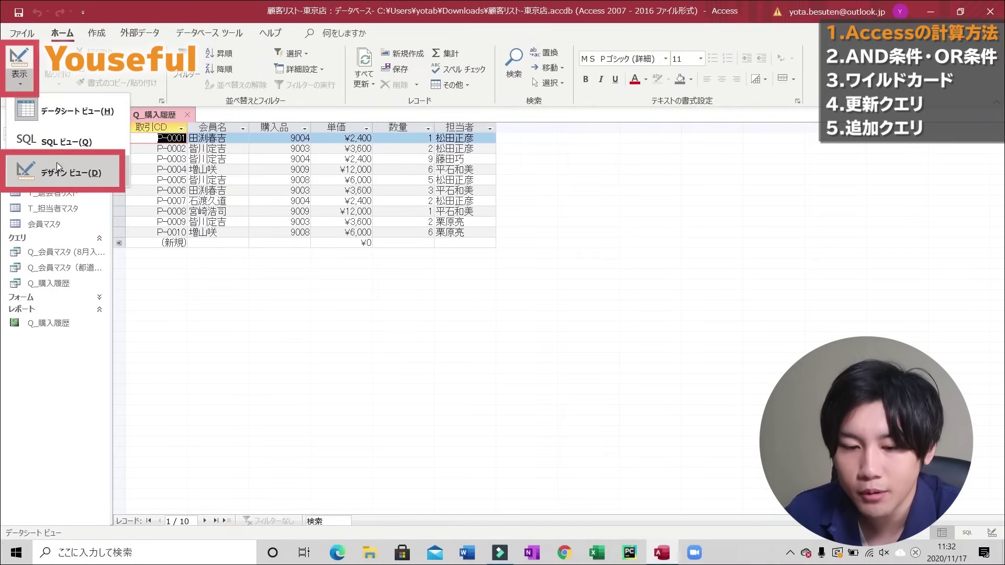
{"action": "left_click", "coordinate": [57, 163]}
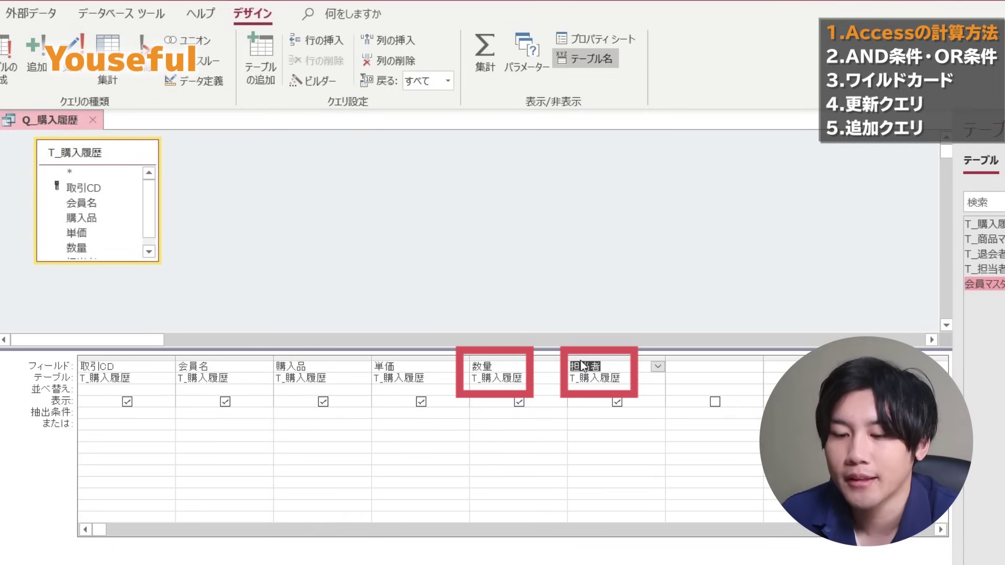
{"action": "left_click", "coordinate": [394, 35]}
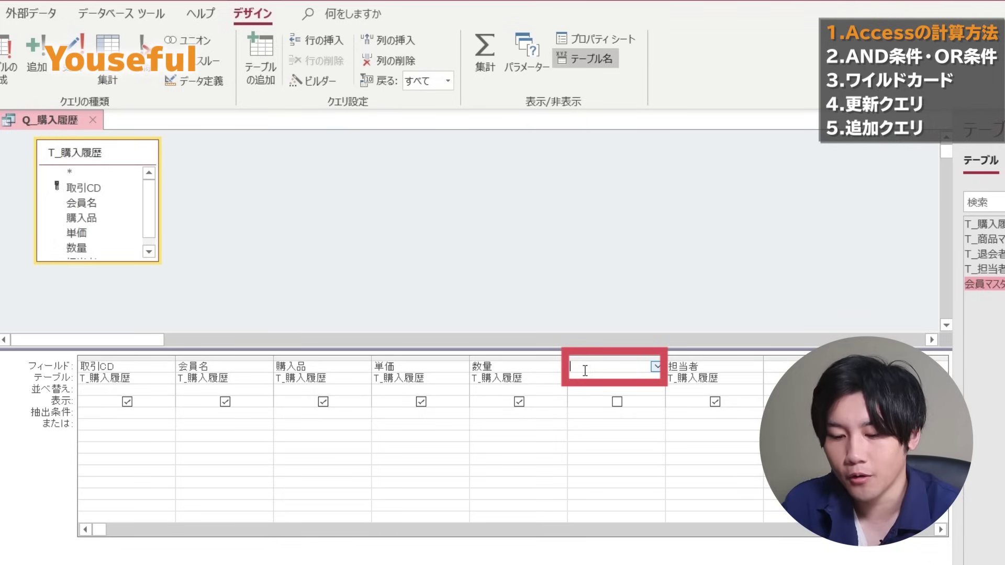
Step: Enter 合計金額:[単価]*[数量] in the new Field cell and widen the column to show it
{"action": "type", "text": "ごう"}
{"action": "key", "text": "Tab"}
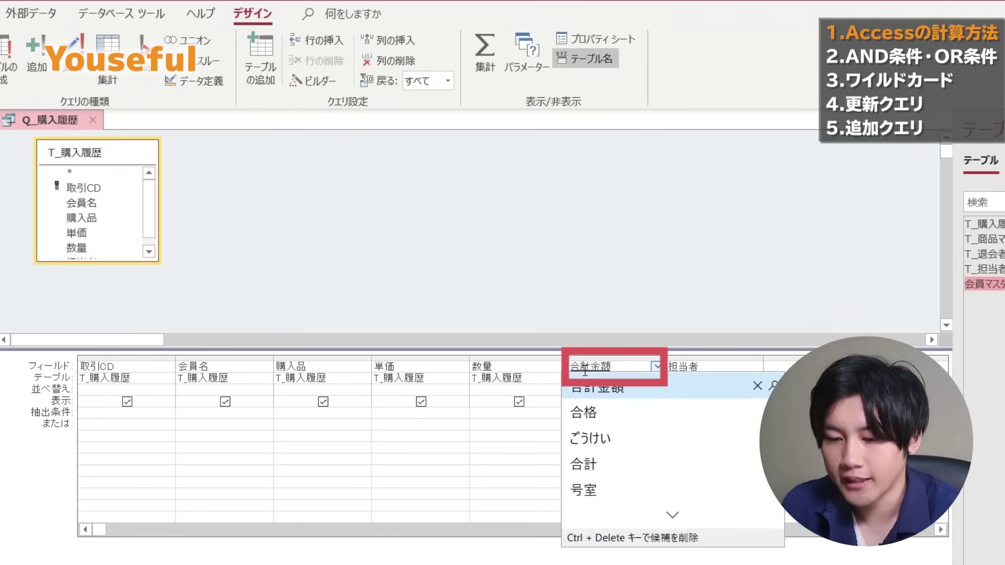
{"action": "key", "text": "Return"}
{"action": "key", "text": "Zenkaku_Hankaku"}
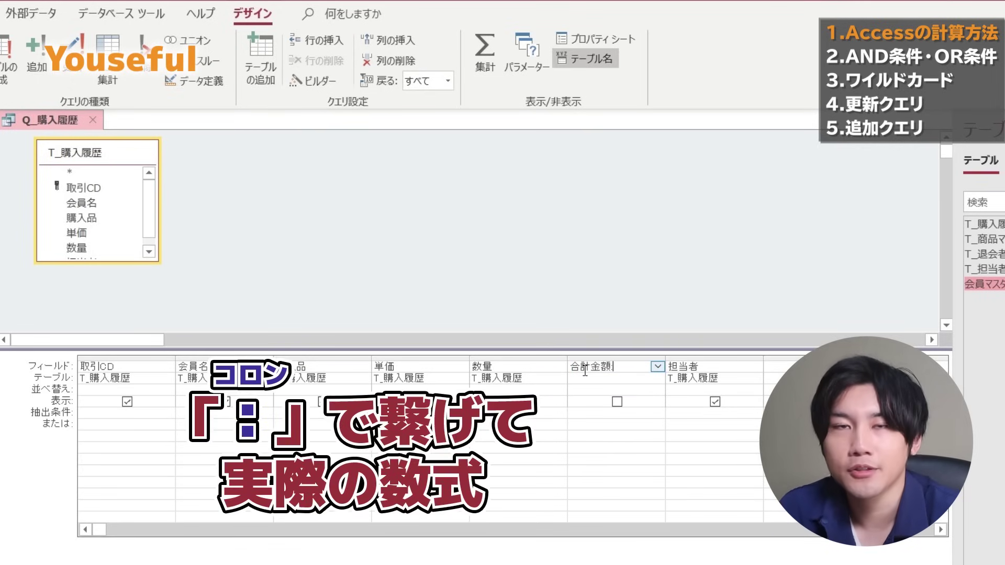
{"action": "type", "text": ":単価"}
{"action": "key", "text": "Return"}
{"action": "key", "text": "Zenkaku_Hankaku"}
{"action": "type", "text": "*"}
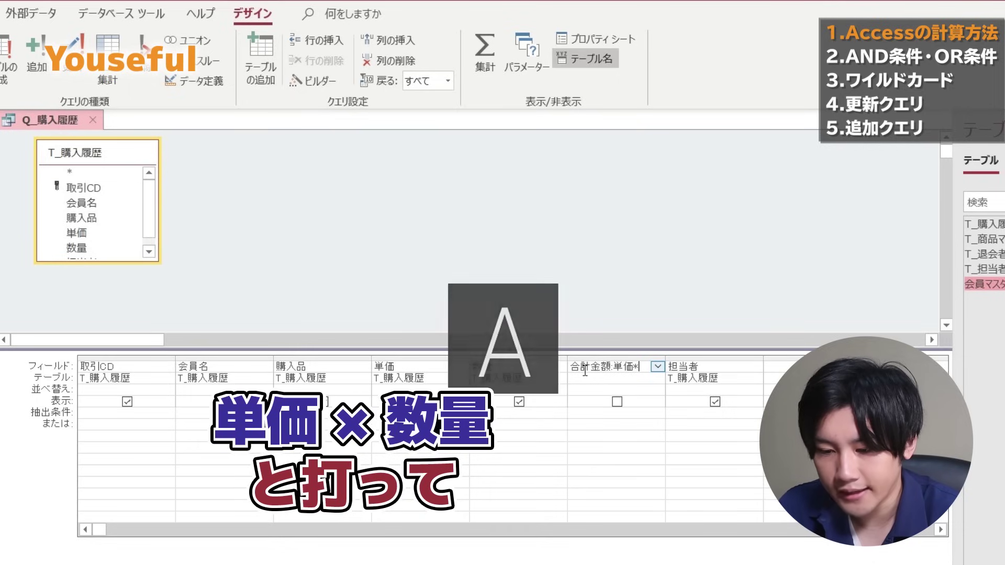
{"action": "key", "text": "Zenkaku_Hankaku"}
{"action": "type", "text": "数量"}
{"action": "key", "text": "Return"}
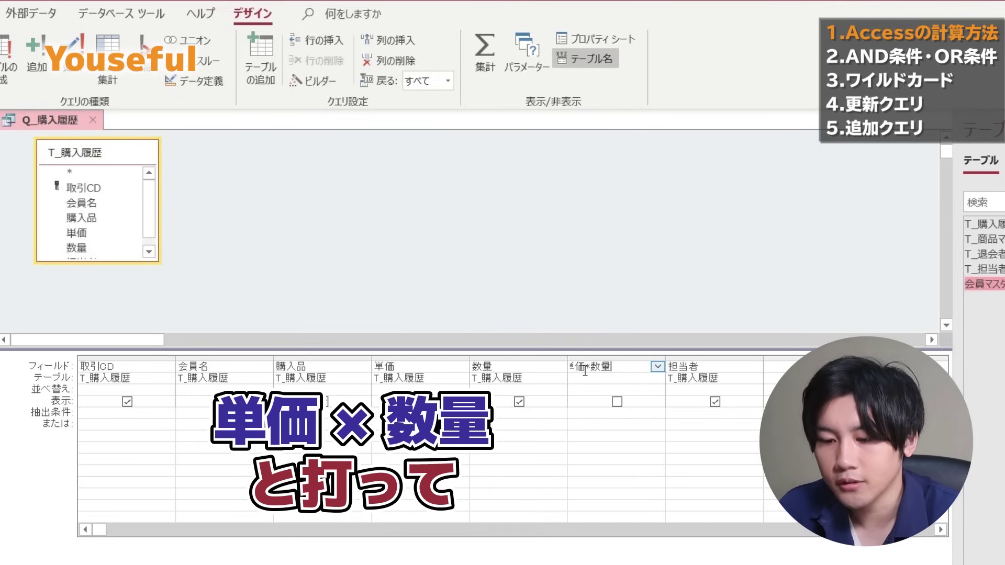
{"action": "key", "text": "Return"}
{"action": "left_click_drag", "start_coordinate": [665, 358], "coordinate": [739, 357]}
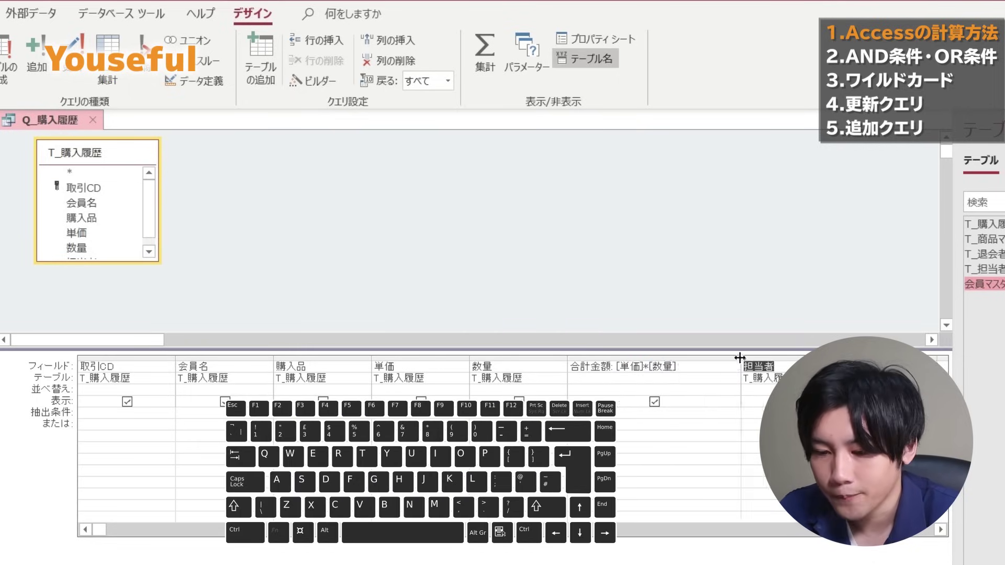
{"action": "key", "text": "Return"}
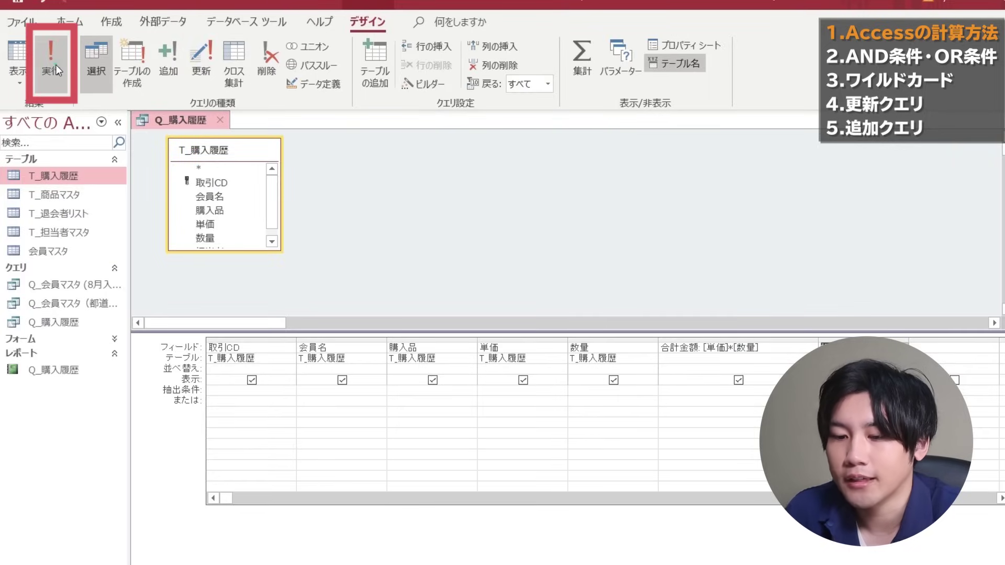
Step: Run the query to view the new 合計金額 totals
{"action": "left_click", "coordinate": [55, 64]}
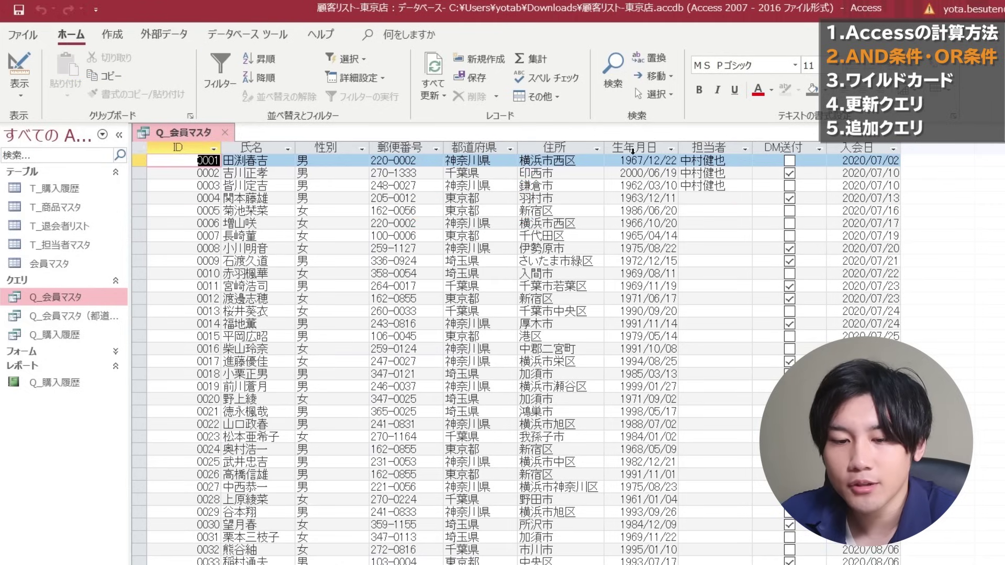
Step: In Design View, set criteria 東京都 for 都道府県 and True for DM送付, then run
{"action": "left_click", "coordinate": [21, 92]}
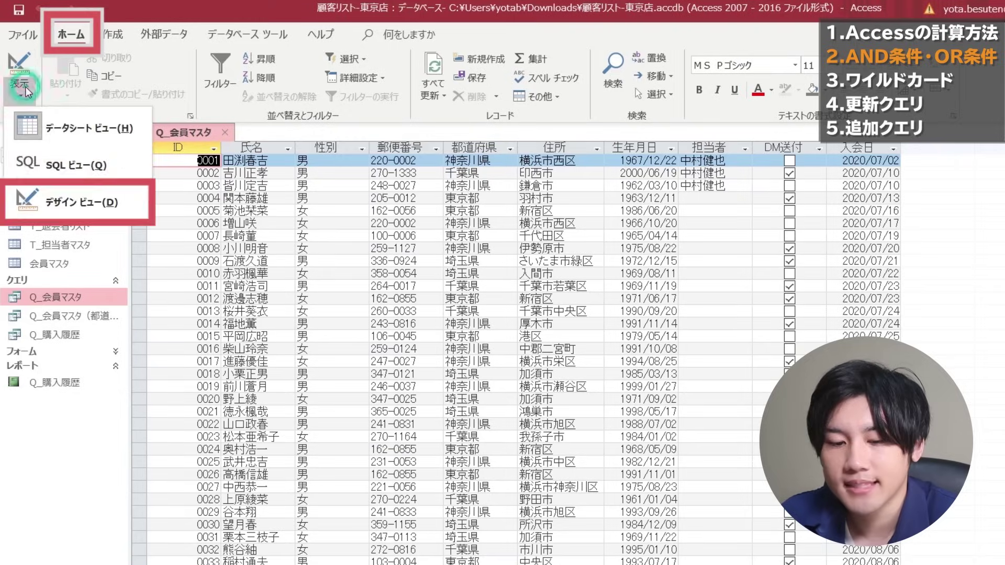
{"action": "left_click", "coordinate": [71, 195]}
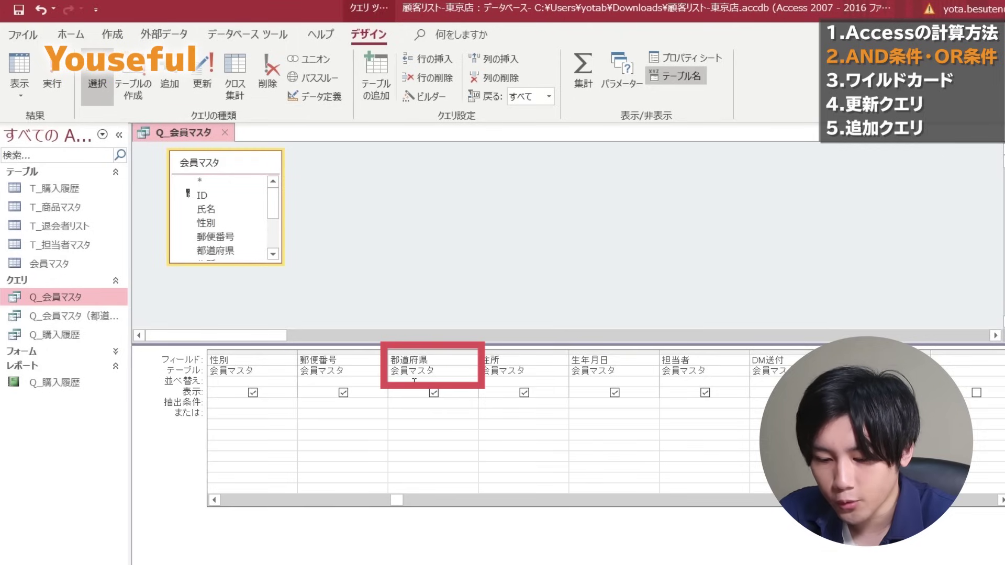
{"action": "type", "text": "と"}
{"action": "key", "text": "Tab"}
{"action": "key", "text": "Return"}
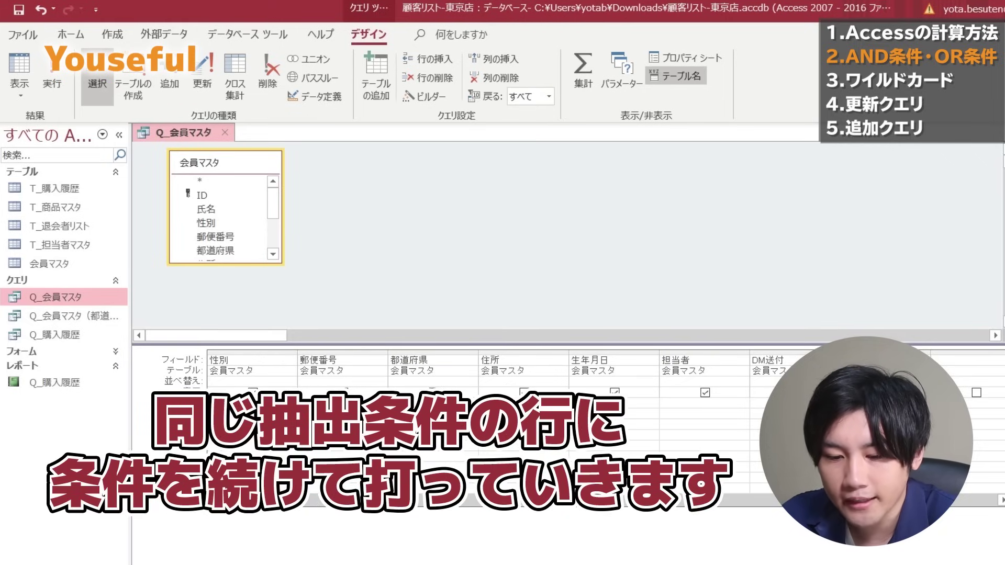
{"action": "left_click", "coordinate": [763, 402]}
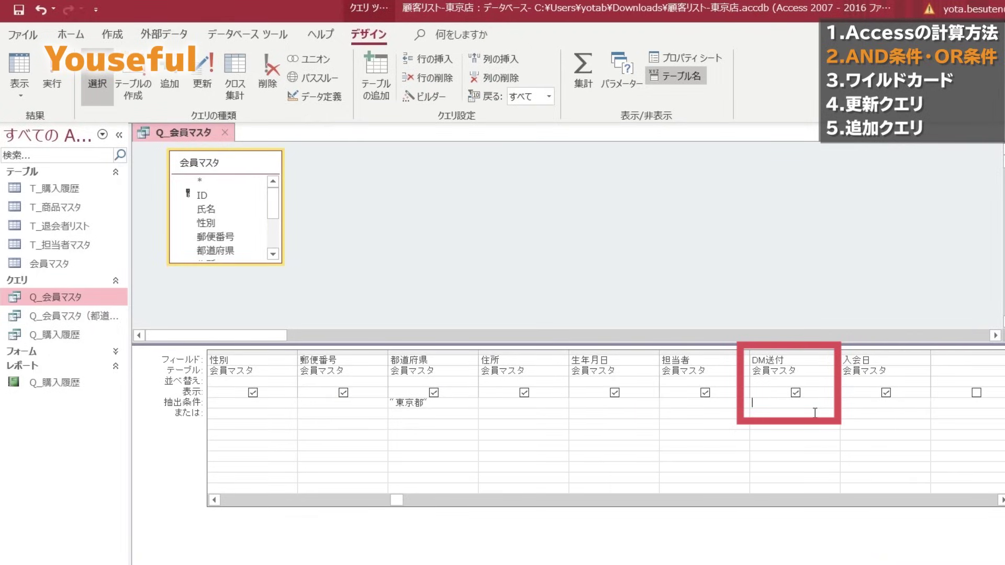
{"action": "type", "text": "True"}
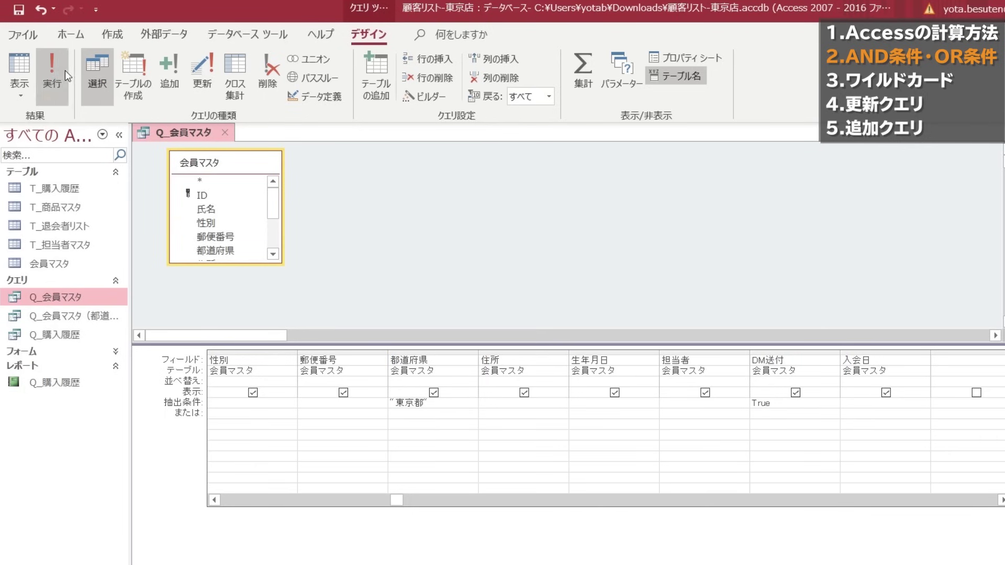
{"action": "left_click", "coordinate": [52, 67]}
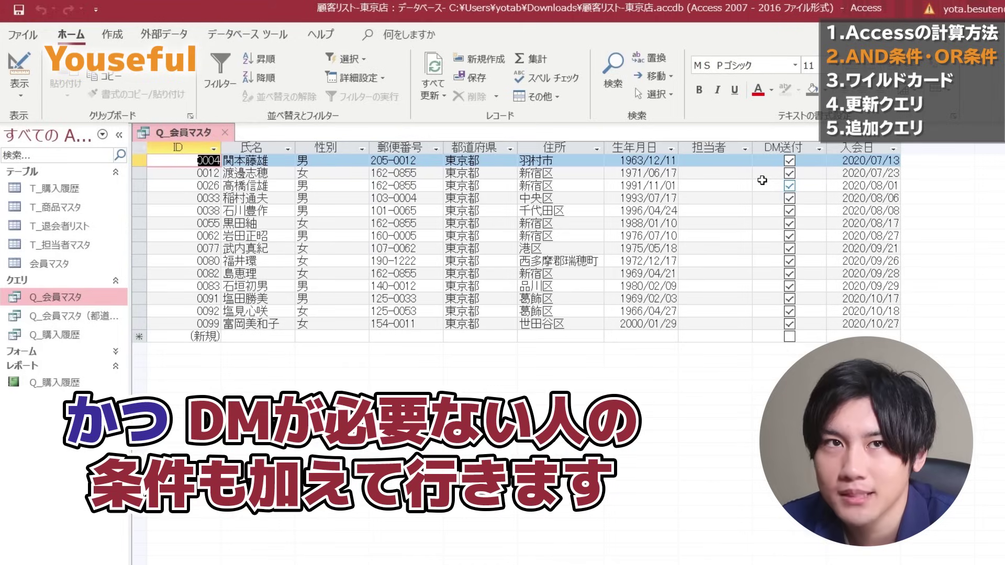
Step: In Design View, add an OR row with 神奈川県 under 都道府県 and False under DM送付
{"action": "left_click", "coordinate": [19, 87]}
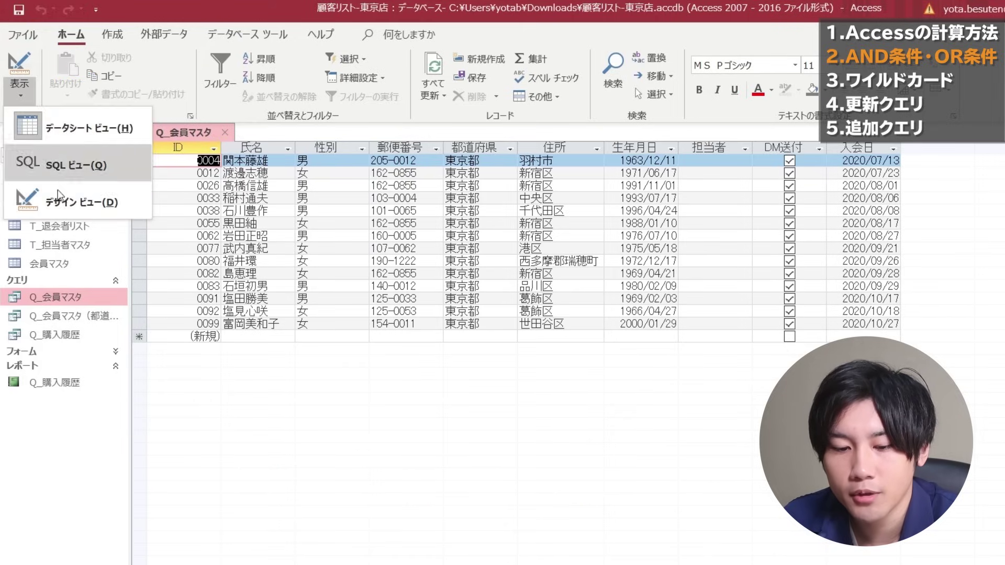
{"action": "left_click", "coordinate": [59, 197]}
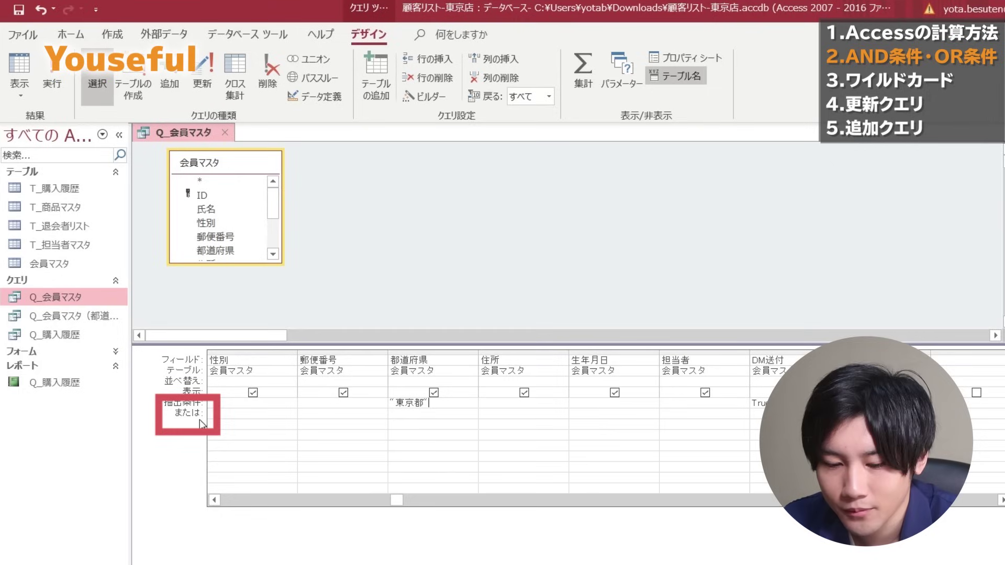
{"action": "left_click", "coordinate": [407, 412]}
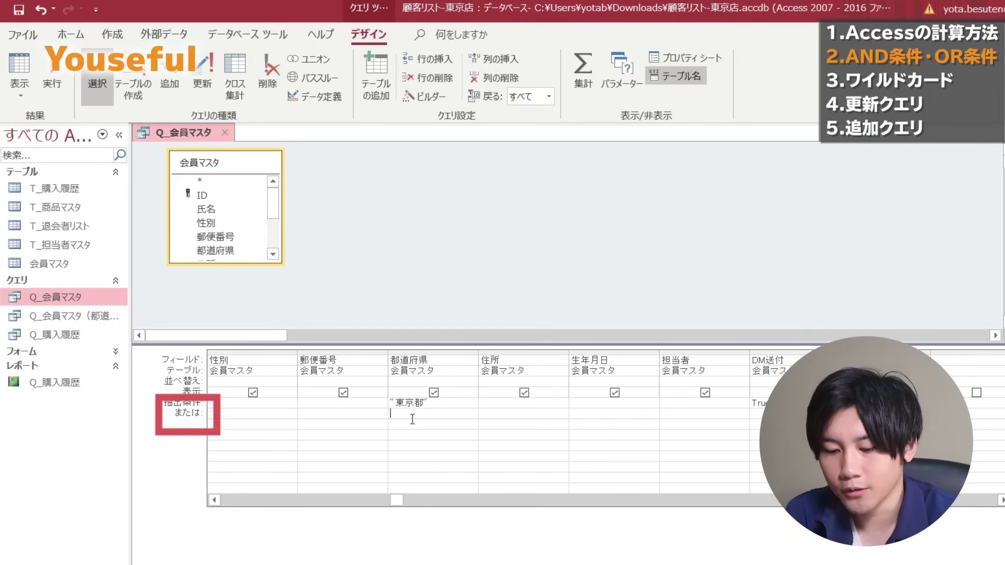
{"action": "key", "text": "Zenkaku_Hankaku"}
{"action": "type", "text": "kanagawaken"}
{"action": "key", "text": "space"}
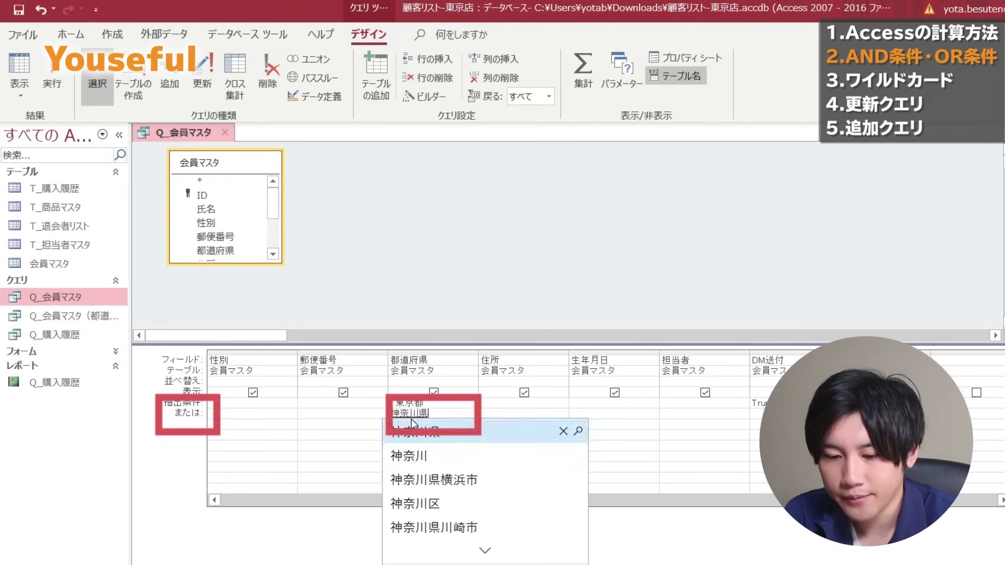
{"action": "key", "text": "Return"}
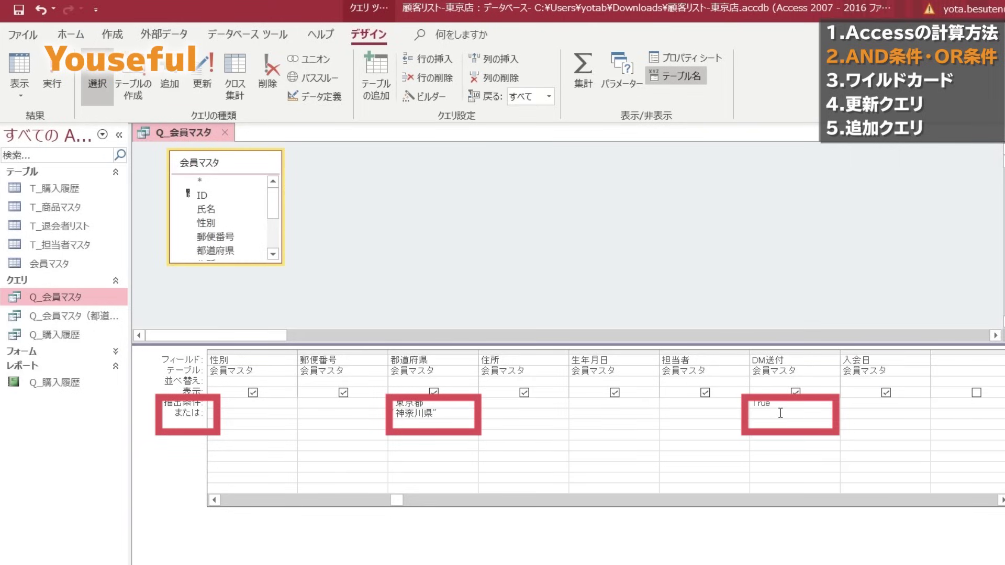
{"action": "key", "text": "Zenkaku_Hankaku"}
{"action": "type", "text": "F"}
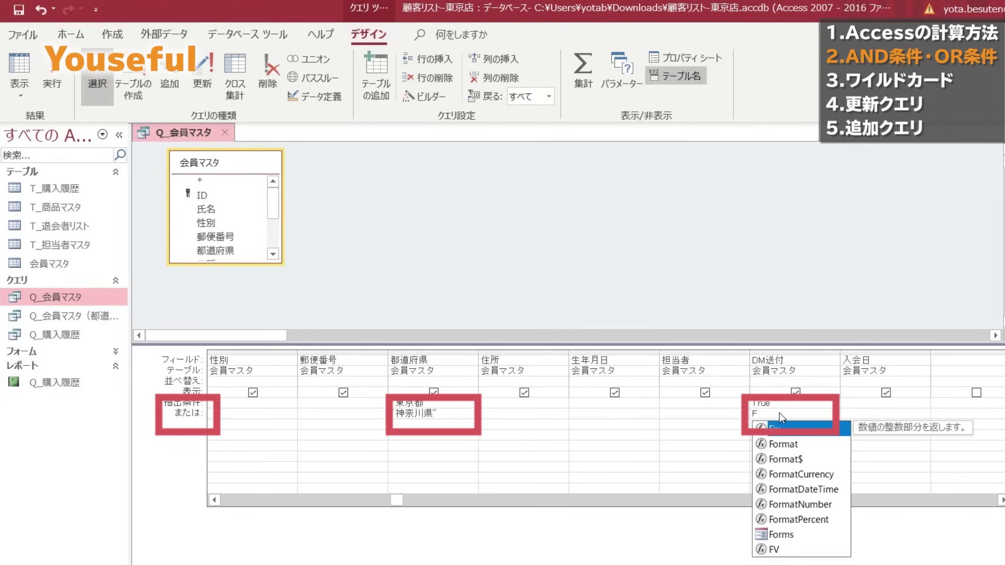
{"action": "key", "text": "BackSpace"}
{"action": "key", "text": "BackSpace"}
{"action": "type", "text": "se"}
{"action": "key", "text": "Tab"}
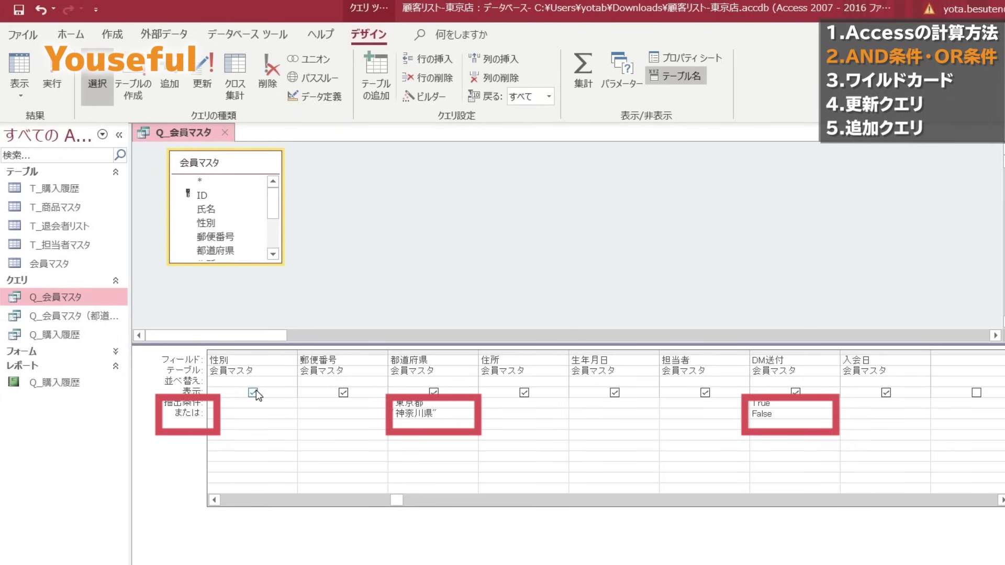
Step: Run the query with both the 東京都 and 神奈川県 criteria rows
{"action": "left_click", "coordinate": [60, 73]}
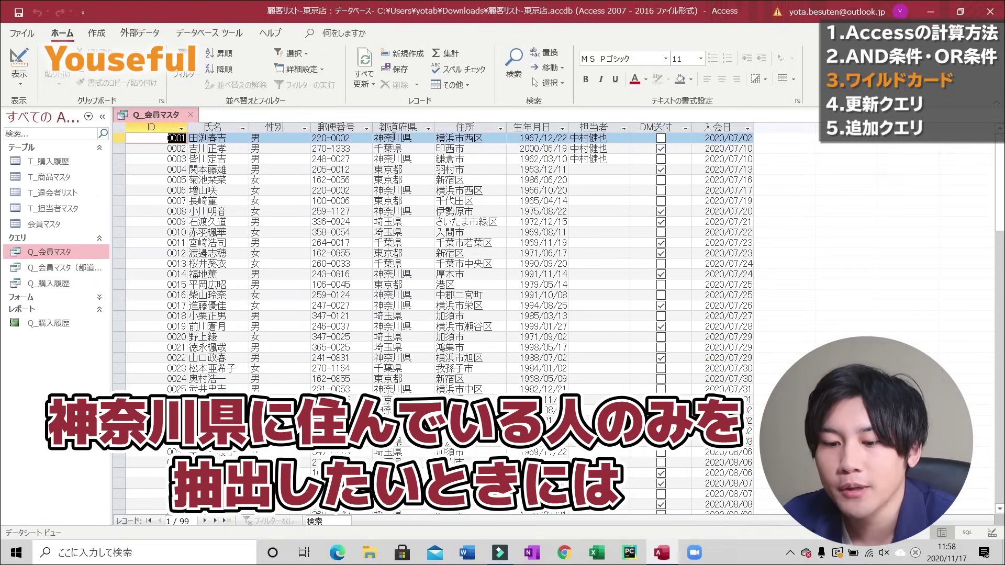
Step: In Design View, set the 都道府県 criterion to 神奈川 and run the query
{"action": "left_click", "coordinate": [11, 46]}
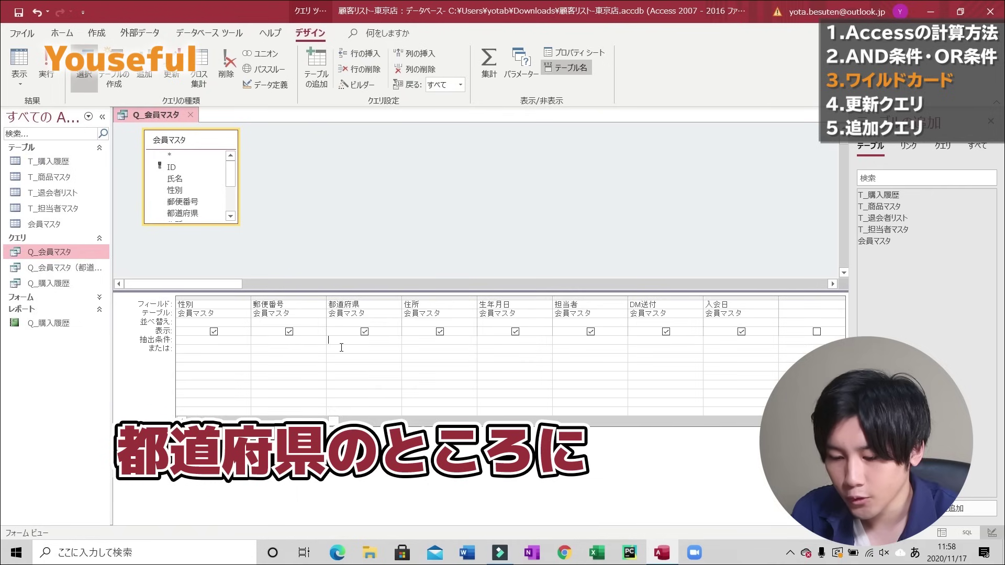
{"action": "left_click", "coordinate": [341, 339]}
{"action": "type", "text": "か"}
{"action": "type", "text": "神奈川"}
{"action": "key", "text": "Tab"}
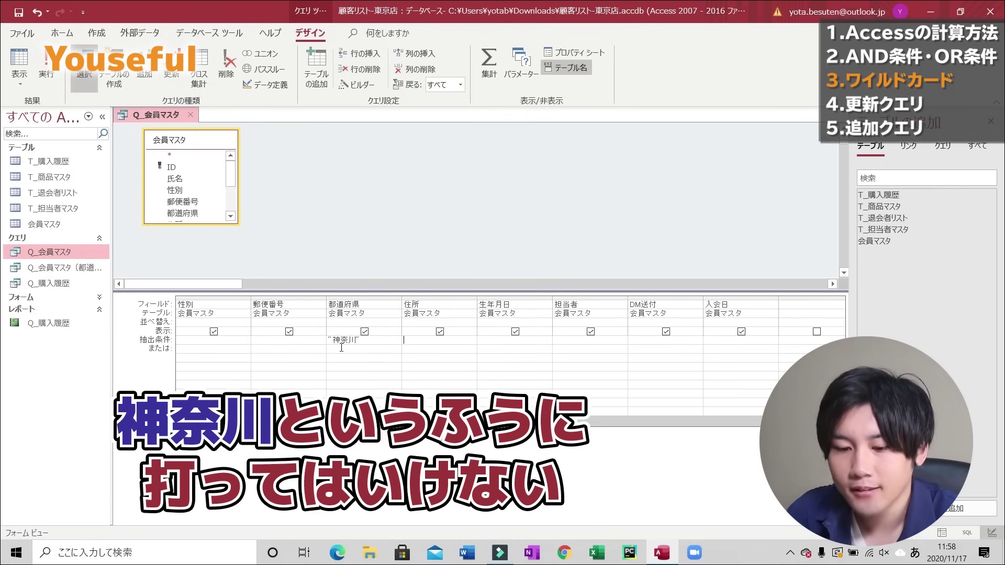
{"action": "left_click", "coordinate": [46, 68]}
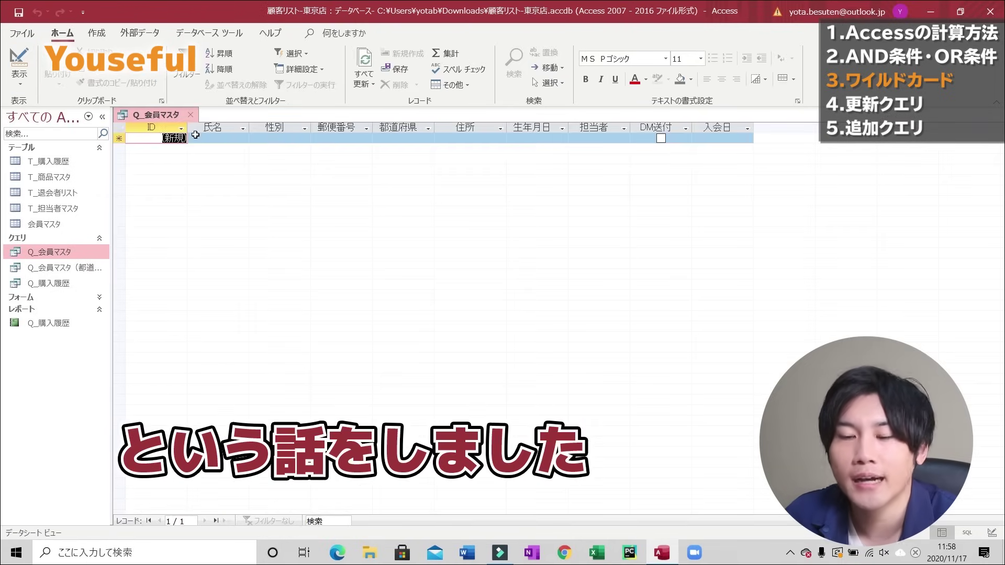
Step: Correct the criterion to 神奈川県 and rerun it, listing the 34 Kanagawa members
{"action": "left_click", "coordinate": [15, 82]}
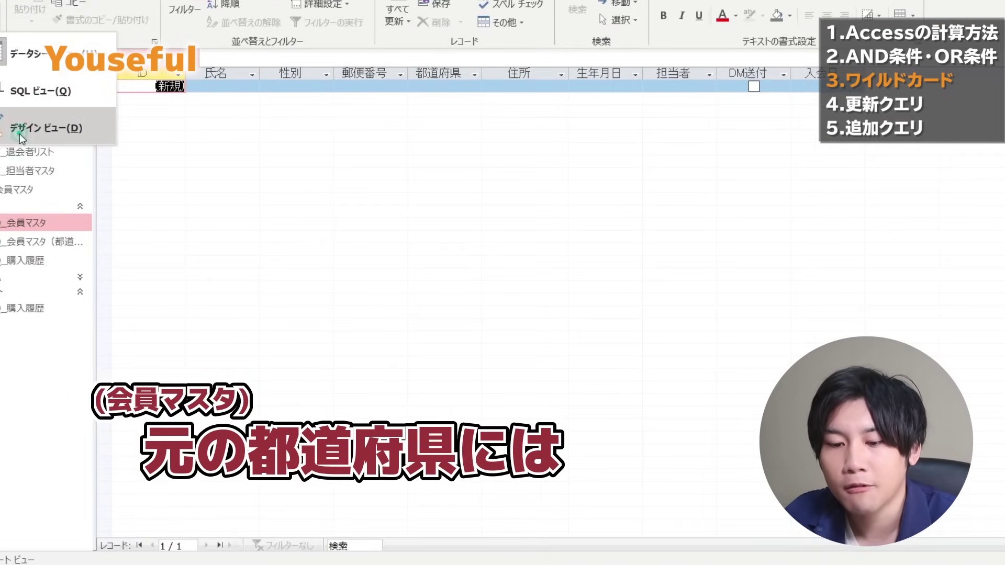
{"action": "left_click", "coordinate": [20, 134]}
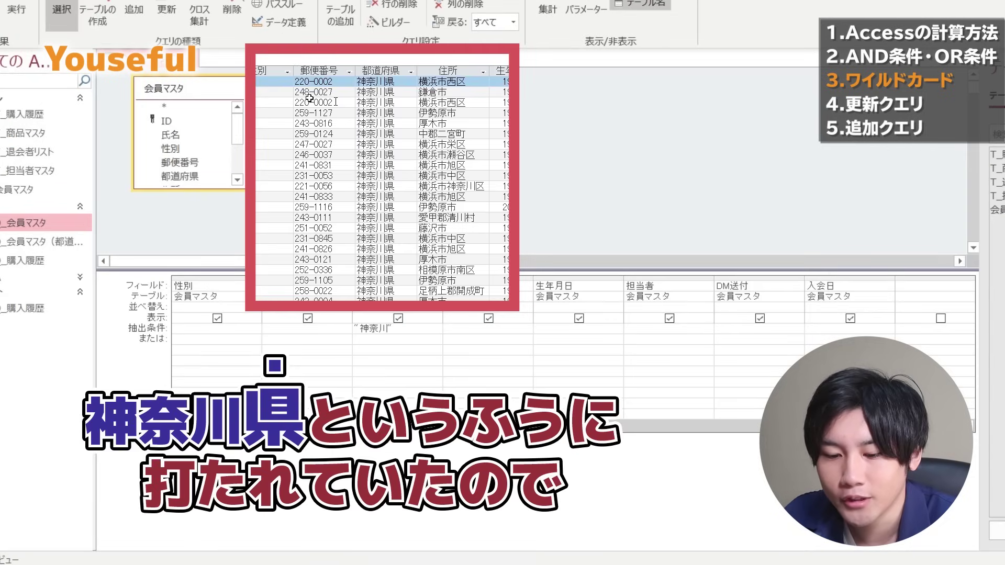
{"action": "type", "text": "県"}
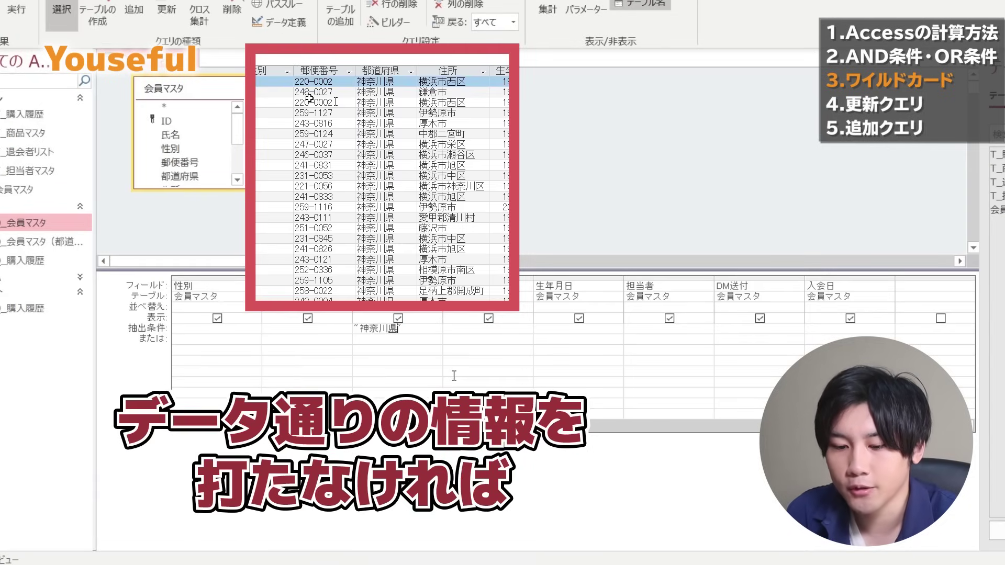
{"action": "key", "text": "Return"}
{"action": "left_click", "coordinate": [19, 13]}
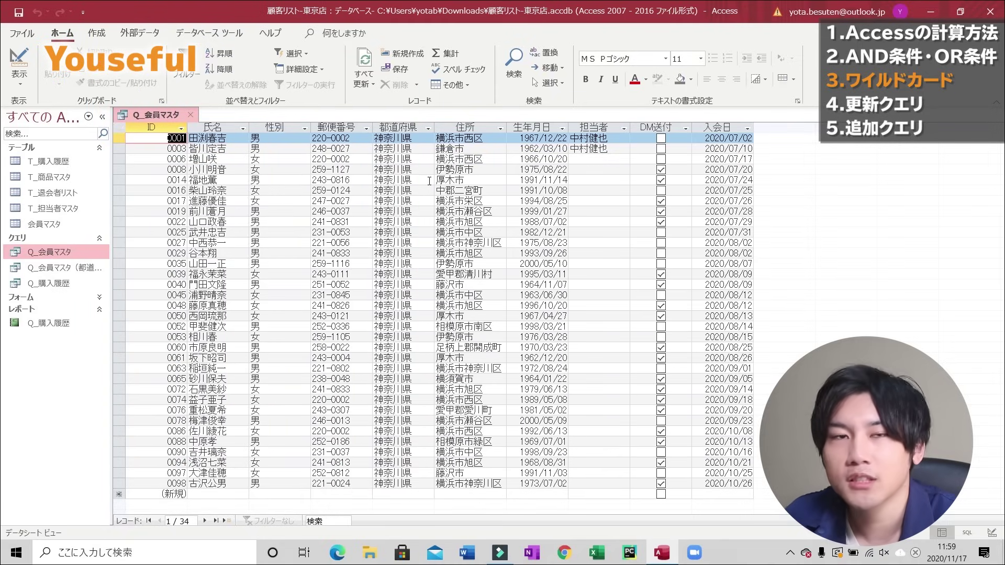
Step: In Design View, put 横浜市 as the 住所 criterion and run the query
{"action": "left_click", "coordinate": [20, 78]}
{"action": "left_click", "coordinate": [61, 175]}
{"action": "left_click", "coordinate": [440, 349]}
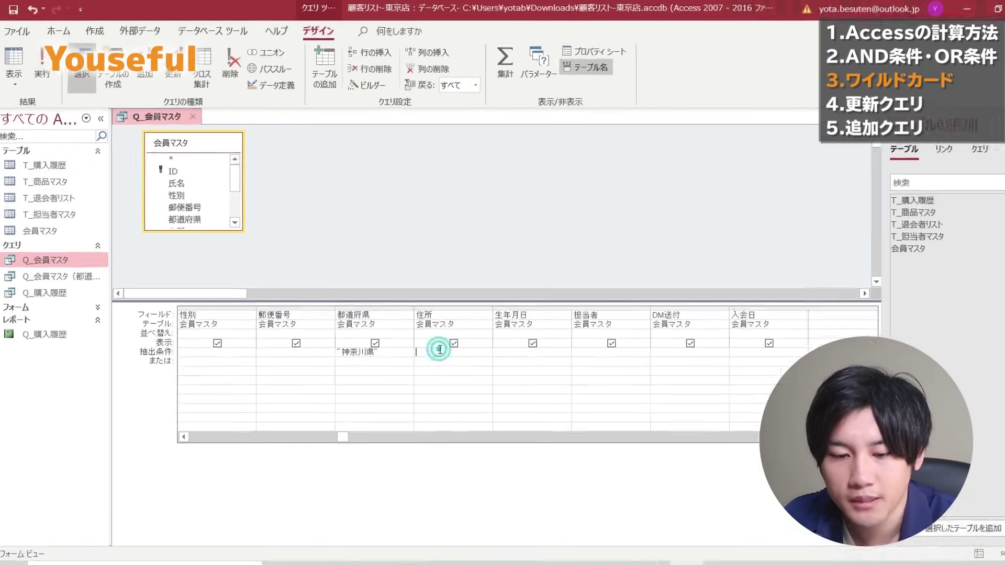
{"action": "type", "text": "横浜市"}
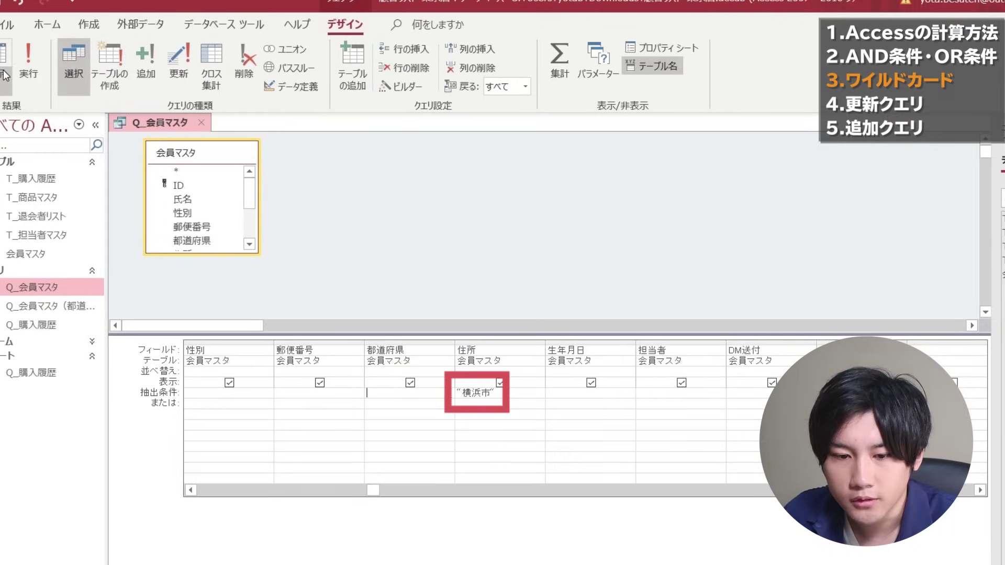
{"action": "left_click", "coordinate": [5, 76]}
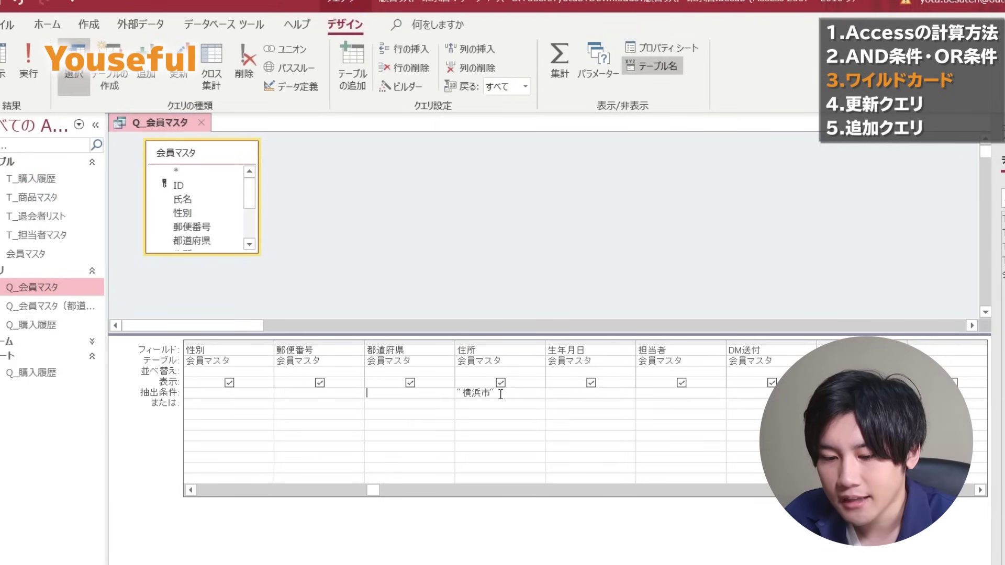
{"action": "double_click", "coordinate": [478, 393]}
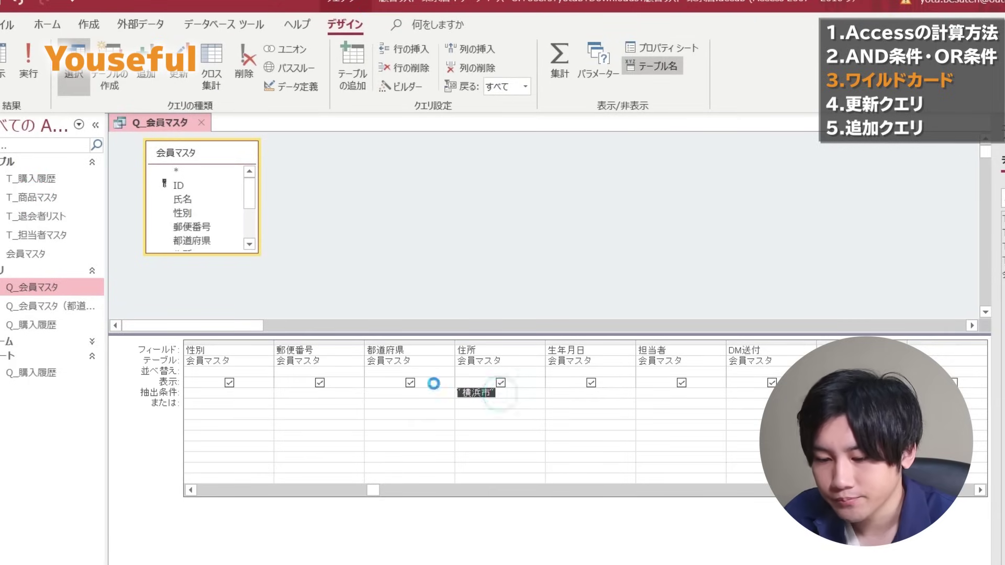
{"action": "type", "text": "横浜市"}
{"action": "key", "text": "Zenkaku_Hankaku"}
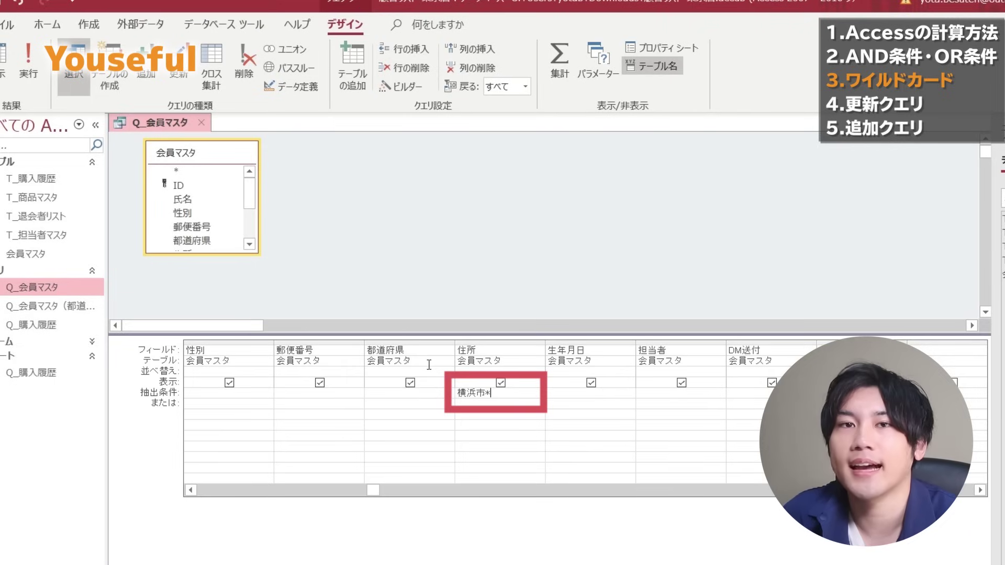
{"action": "key", "text": "Tab"}
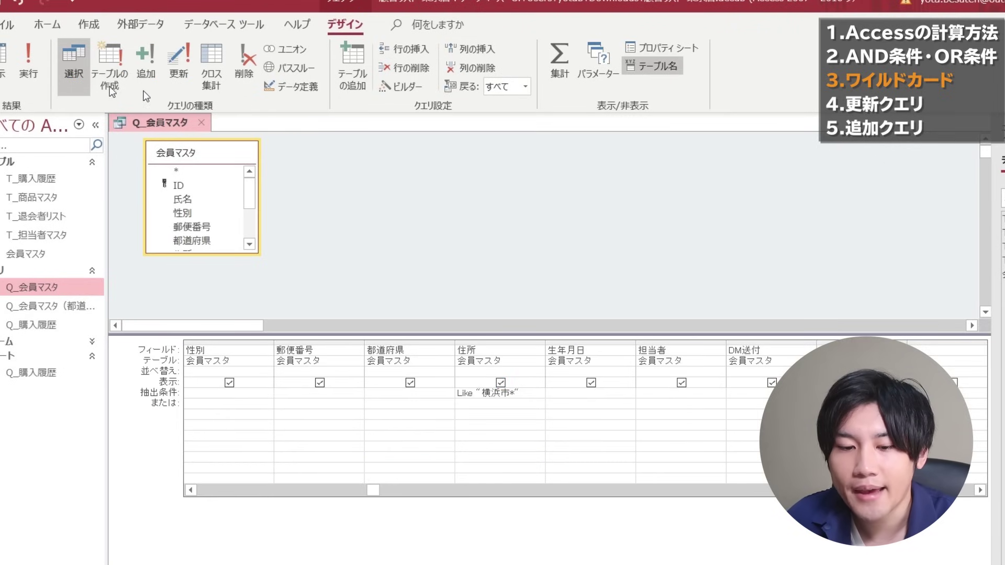
Step: Run the query with the 横浜市 address criterion
{"action": "left_click", "coordinate": [24, 60]}
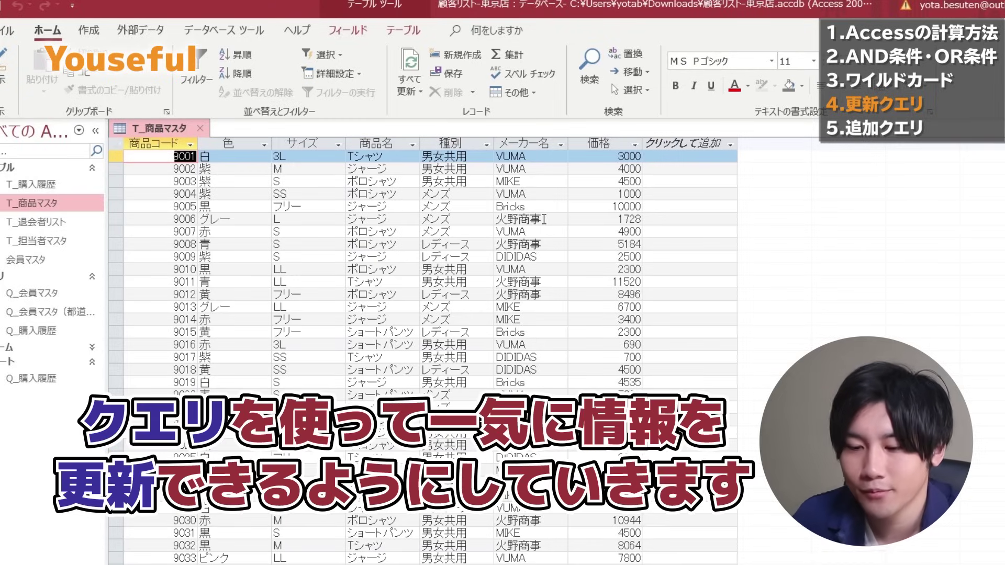
Step: Create a blank query, クエリ1, in design view from 作成 > クエリ デザイン
{"action": "scroll", "coordinate": [469, 250], "scroll_direction": "down", "scroll_amount": 7}
{"action": "scroll", "coordinate": [468, 251], "scroll_direction": "down", "scroll_amount": 4}
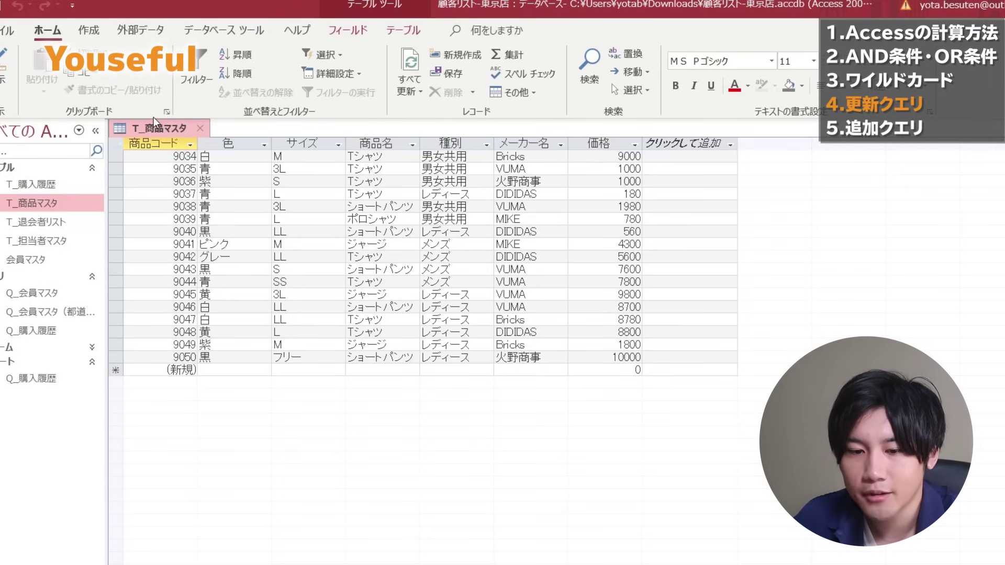
{"action": "left_click", "coordinate": [86, 31]}
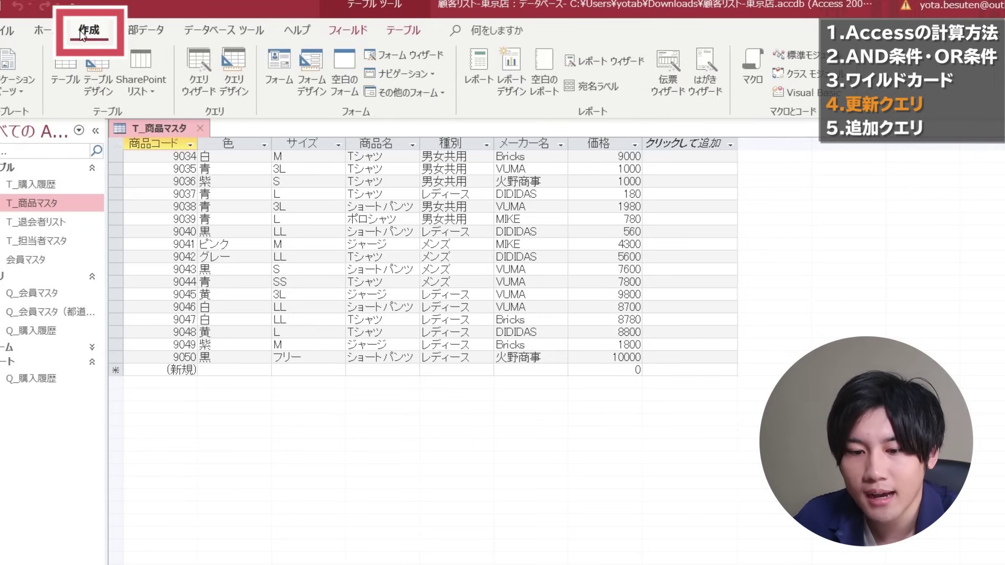
{"action": "left_click", "coordinate": [243, 74]}
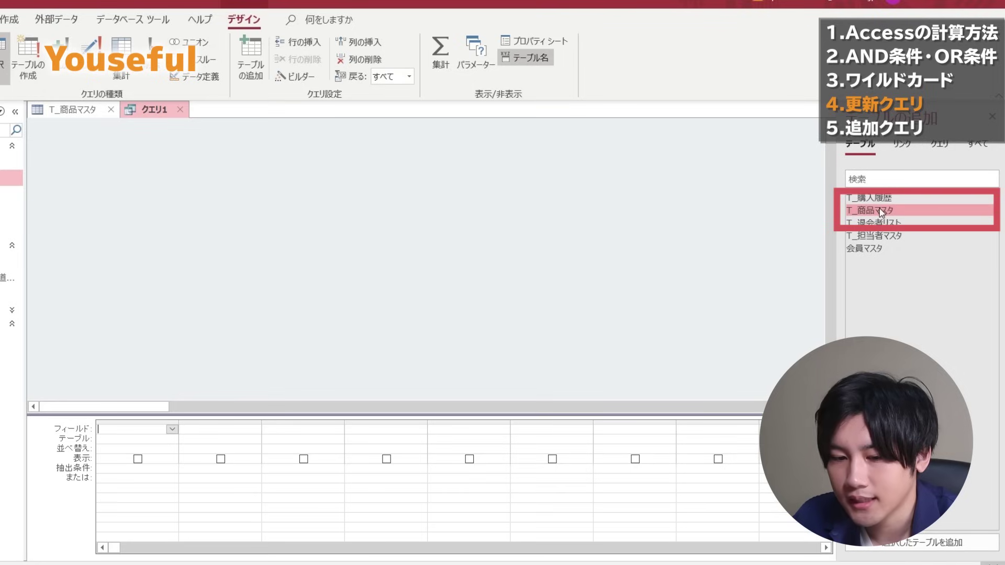
Step: Add T_商品マスタ with its メーカー名 and 価格 fields and make it an update query
{"action": "double_click", "coordinate": [881, 212]}
{"action": "left_click_drag", "start_coordinate": [133, 227], "coordinate": [134, 282]}
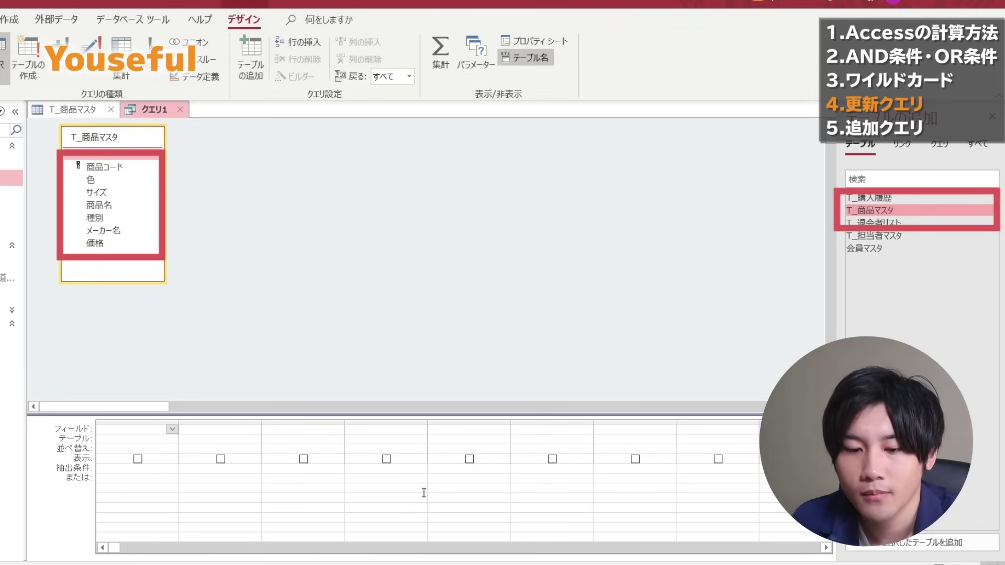
{"action": "double_click", "coordinate": [102, 231]}
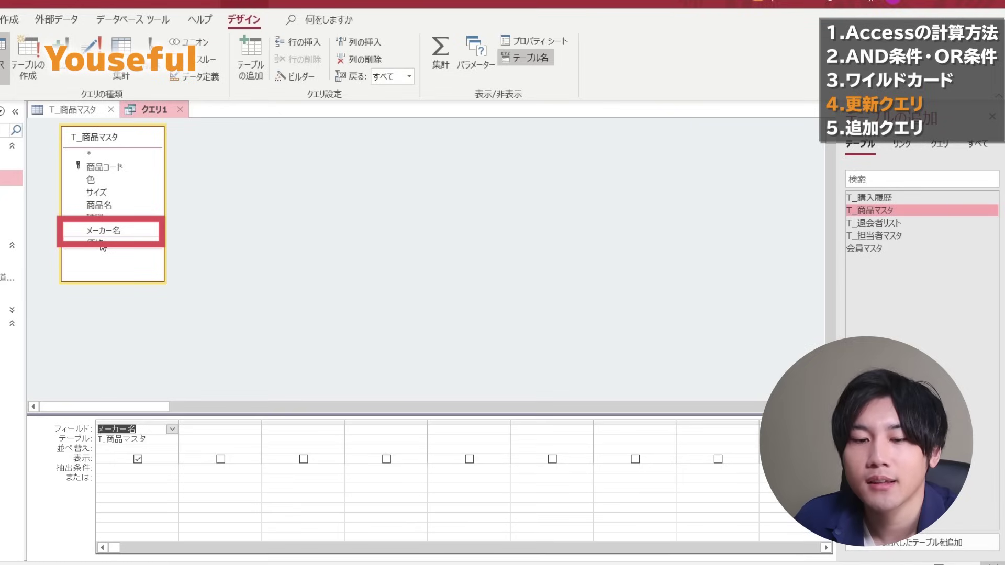
{"action": "double_click", "coordinate": [99, 243]}
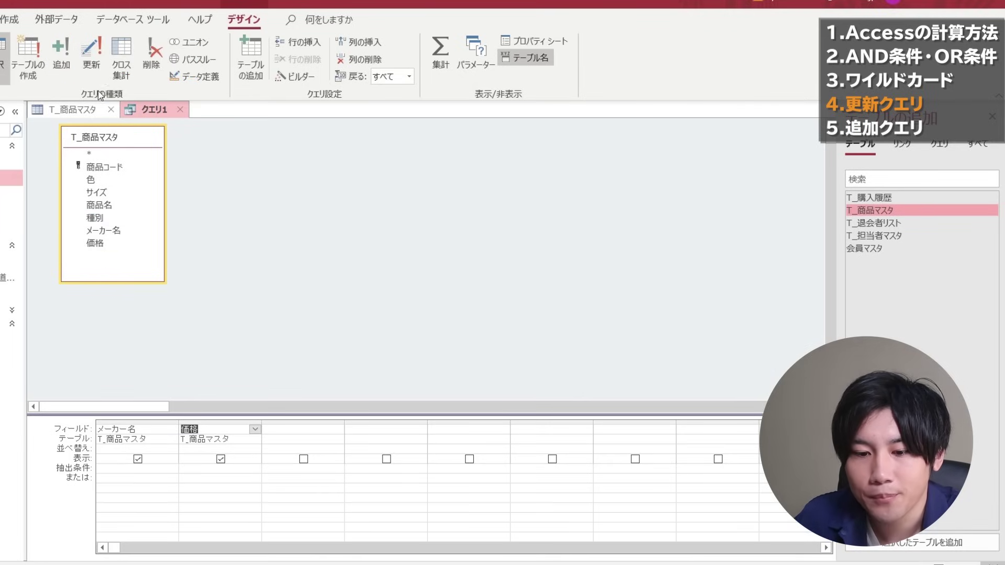
{"action": "left_click", "coordinate": [87, 73]}
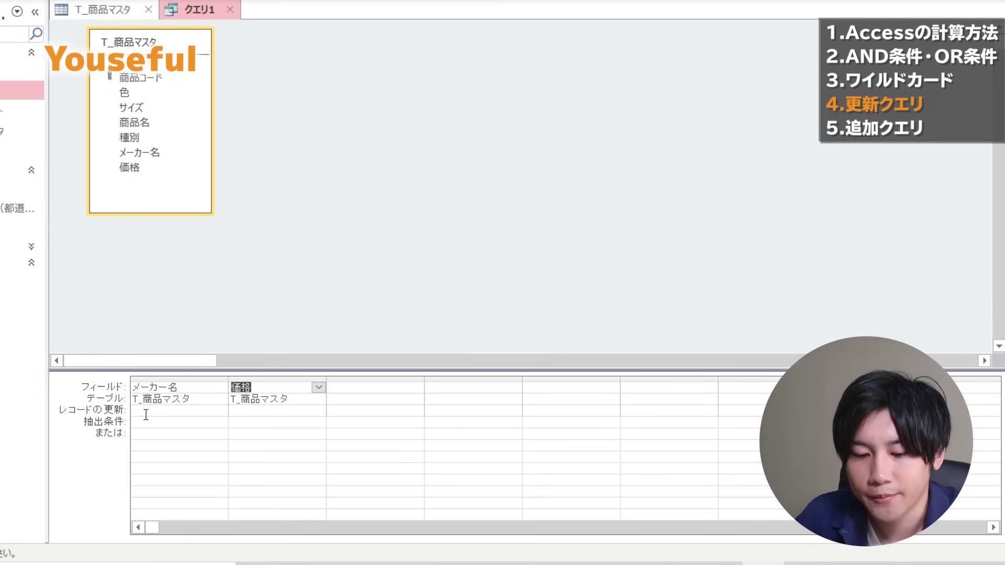
Step: Set the メーカー名 criterion to 火野商事
{"action": "left_click", "coordinate": [145, 421]}
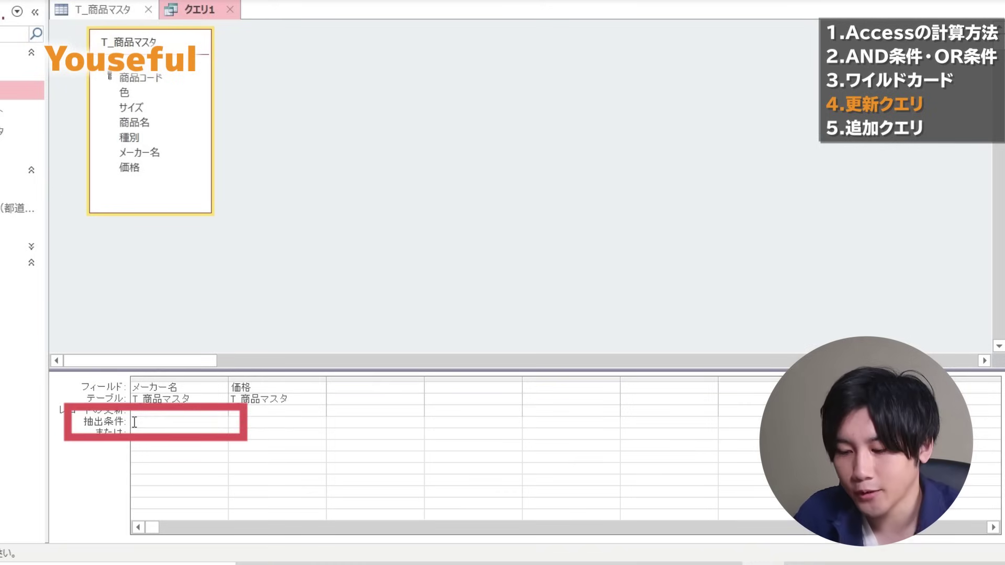
{"action": "key", "text": "Zenkaku_Hankaku"}
{"action": "type", "text": "ひの"}
{"action": "key", "text": "Down"}
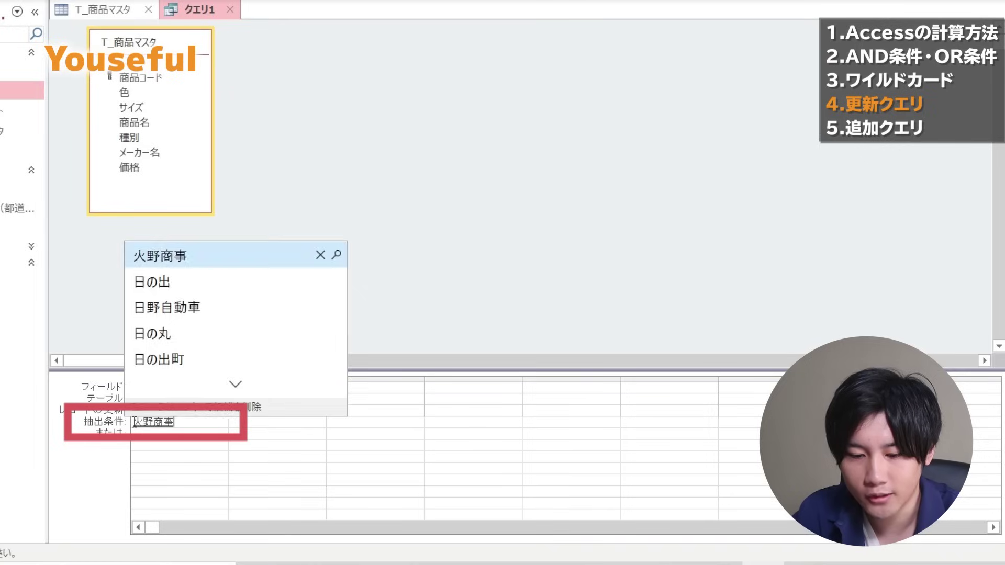
{"action": "key", "text": "Return"}
{"action": "key", "text": "Tab"}
{"action": "left_click", "coordinate": [242, 413]}
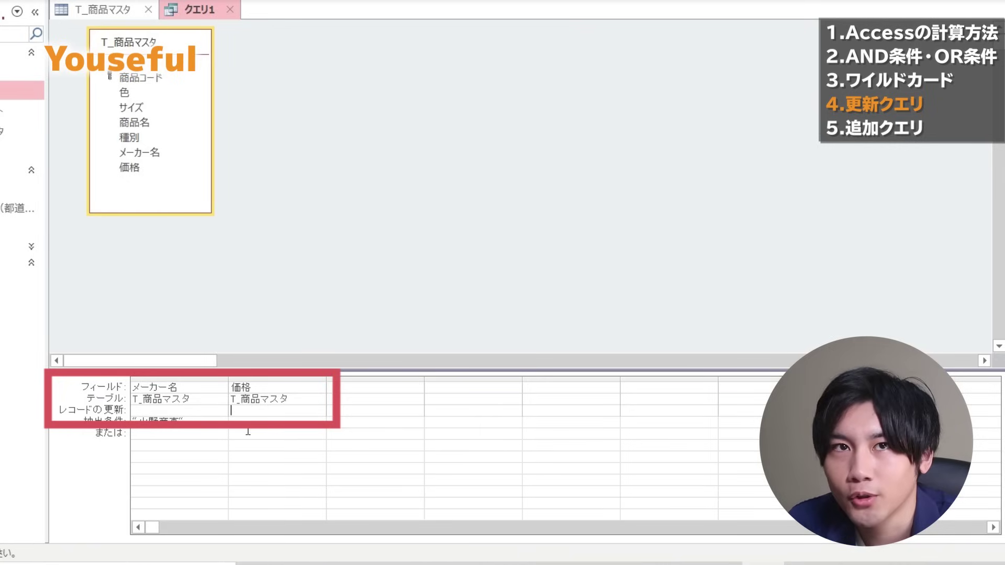
Step: Update 価格 to [価格]*1.2, run the query, and confirm the 8-record update
{"action": "type", "text": "[かk"}
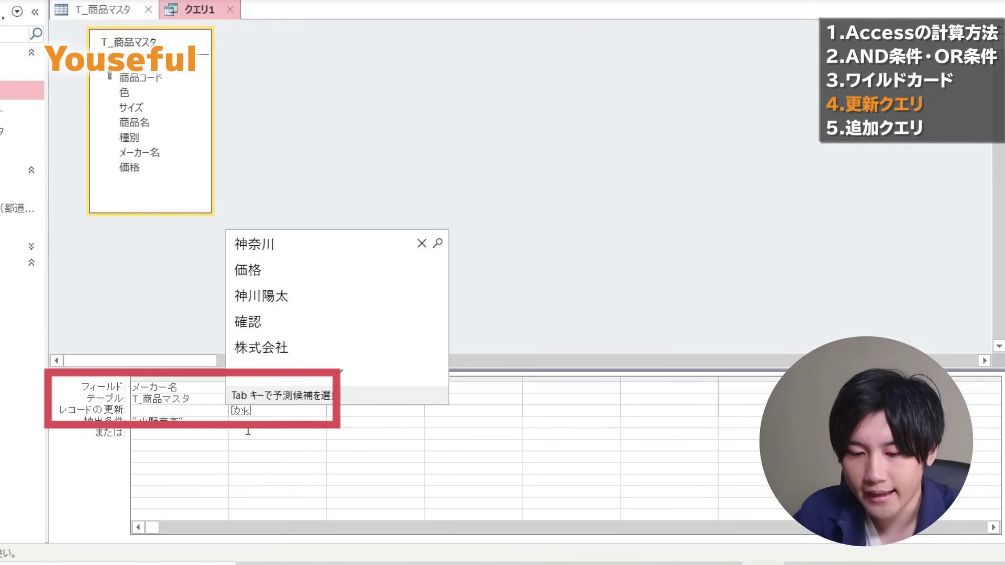
{"action": "type", "text": "akaku"}
{"action": "key", "text": "space"}
{"action": "key", "text": "Return"}
{"action": "type", "text": "]"}
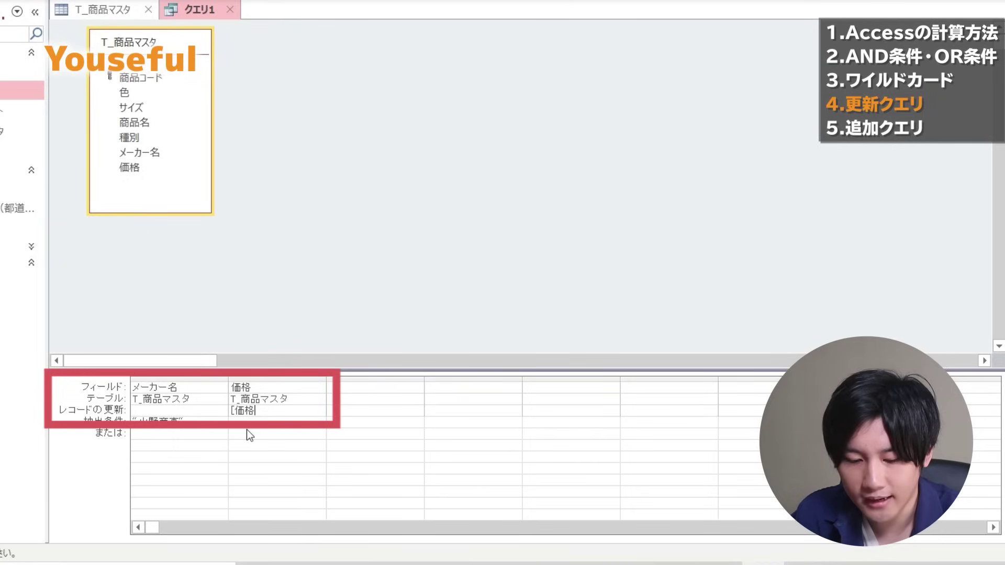
{"action": "type", "text": "*1.2"}
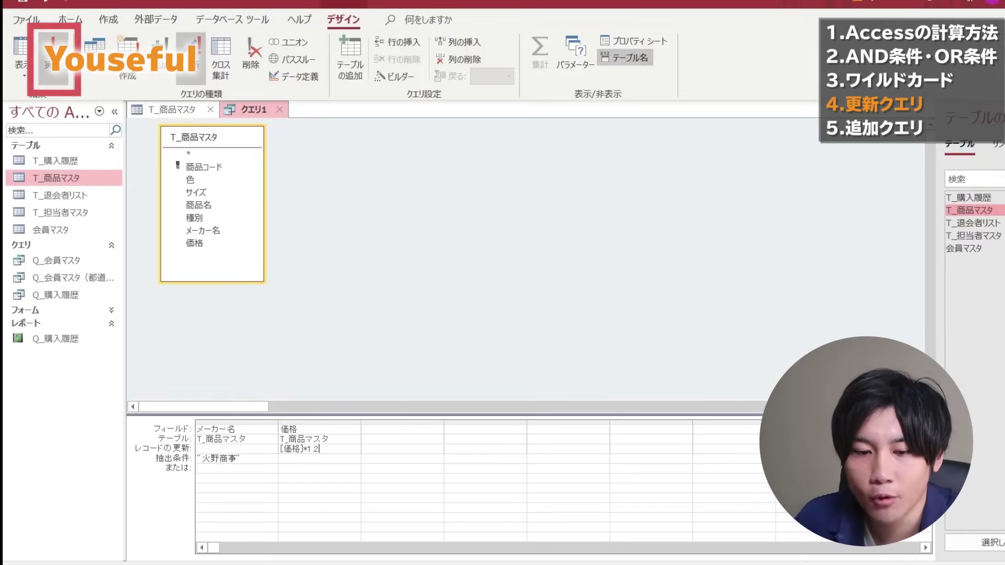
{"action": "left_click", "coordinate": [52, 60]}
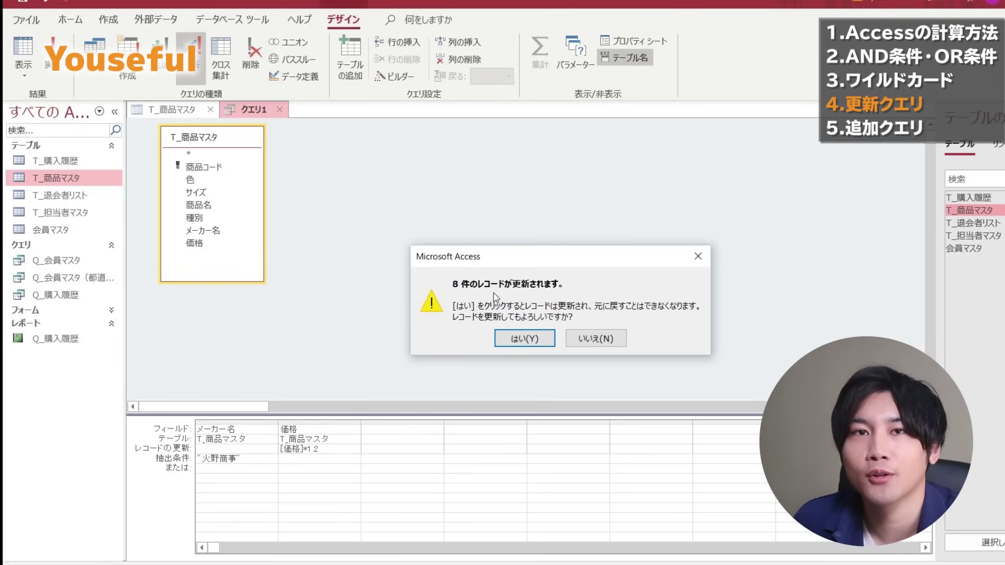
{"action": "left_click", "coordinate": [521, 341]}
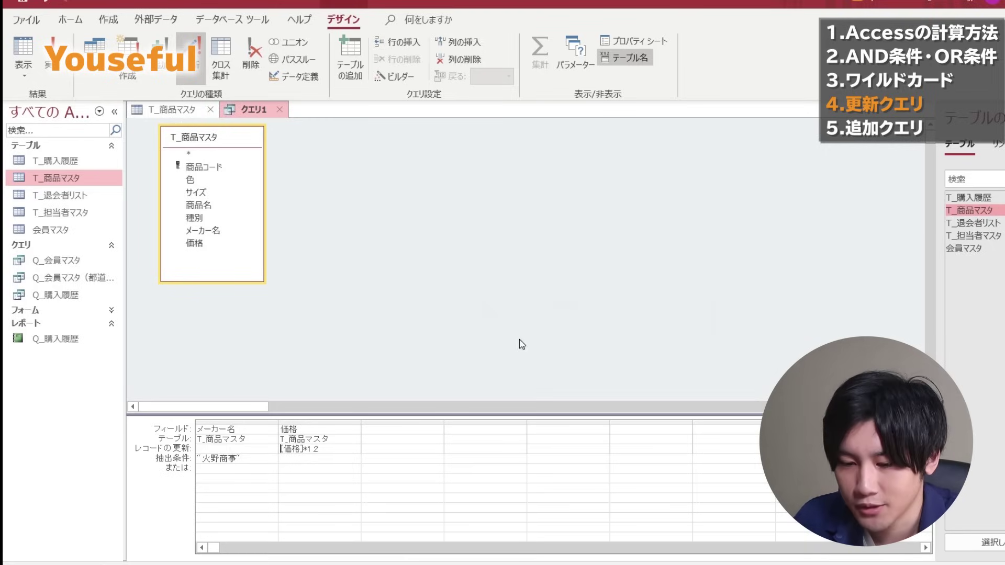
Step: Open T_商品マスタ in Design View and check that 価格 is a 数値型 field
{"action": "left_click", "coordinate": [179, 112]}
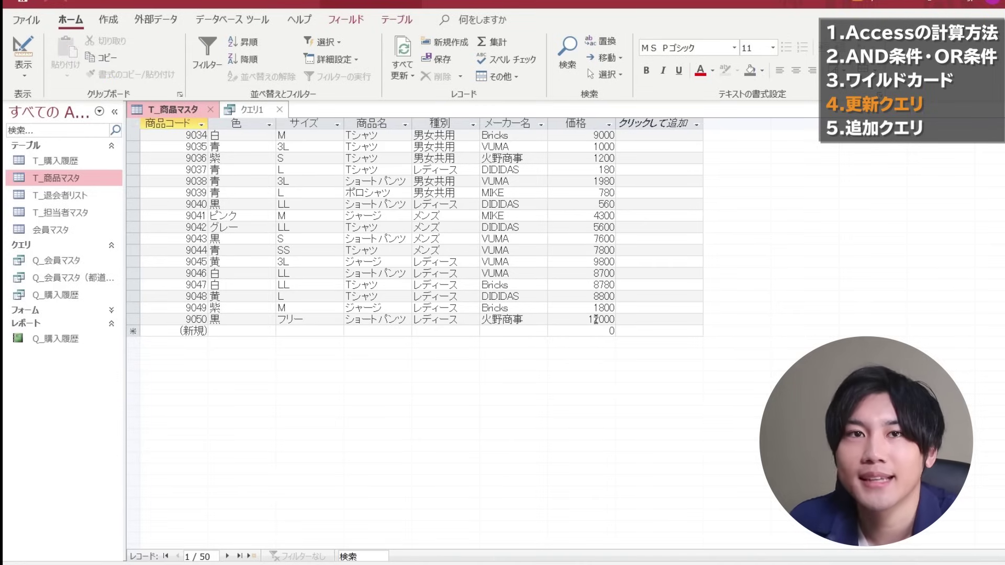
{"action": "left_click", "coordinate": [26, 76]}
{"action": "left_click", "coordinate": [37, 137]}
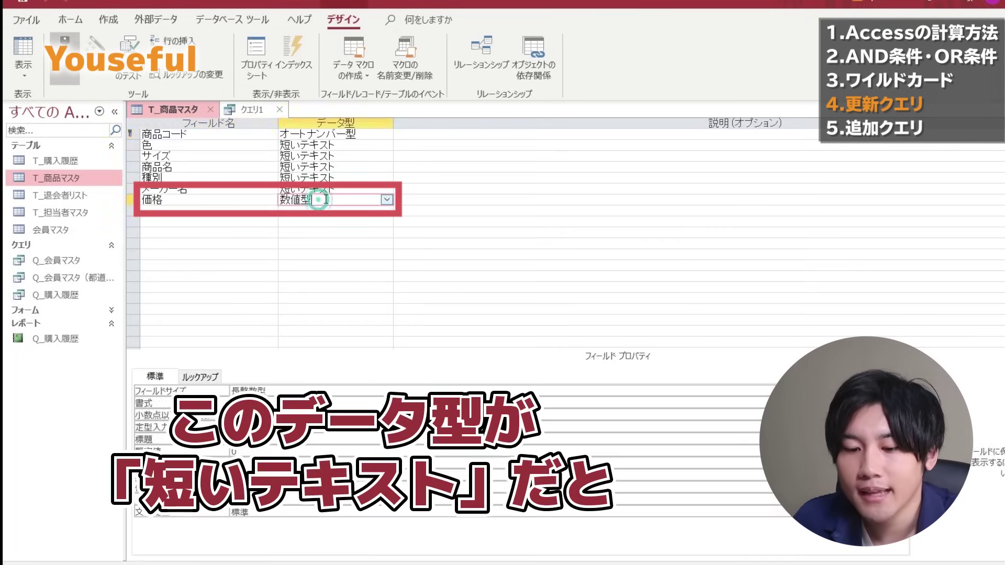
{"action": "left_click", "coordinate": [386, 200]}
{"action": "left_click", "coordinate": [386, 200]}
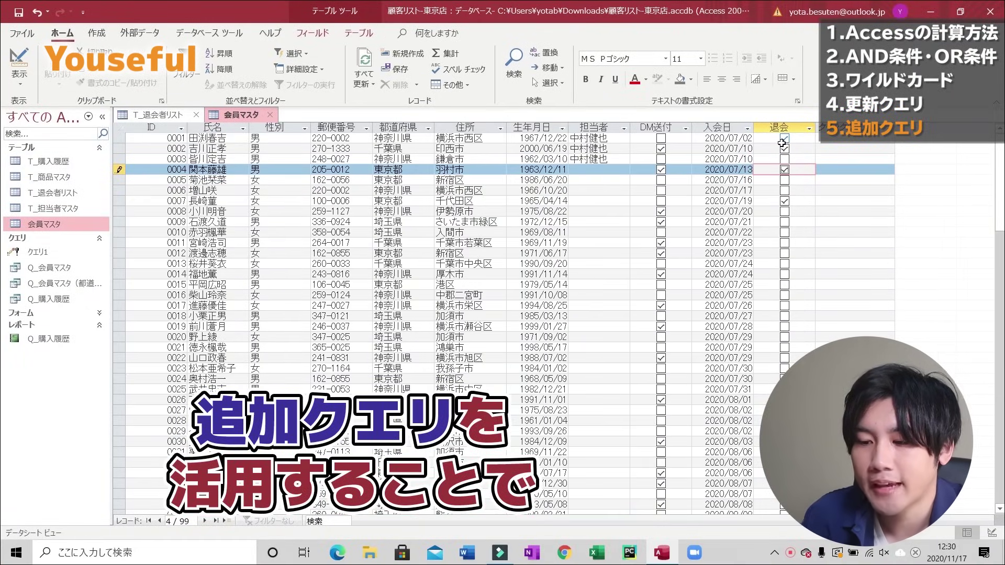
Step: Glance at the T_退会者リスト and 会員マスタ tables, then close 会員マスタ and T_退会者リスト
{"action": "left_click", "coordinate": [174, 121]}
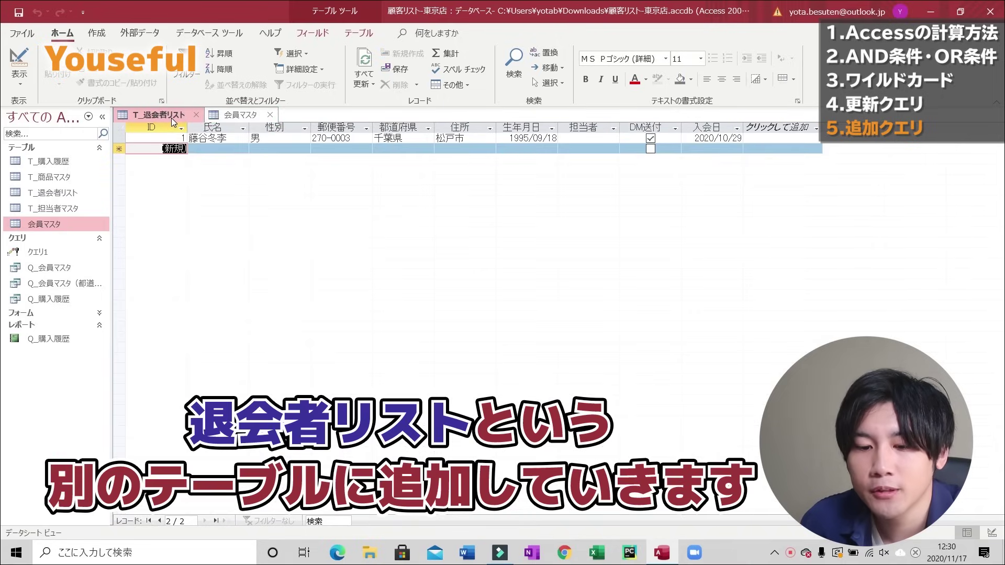
{"action": "left_click", "coordinate": [245, 114]}
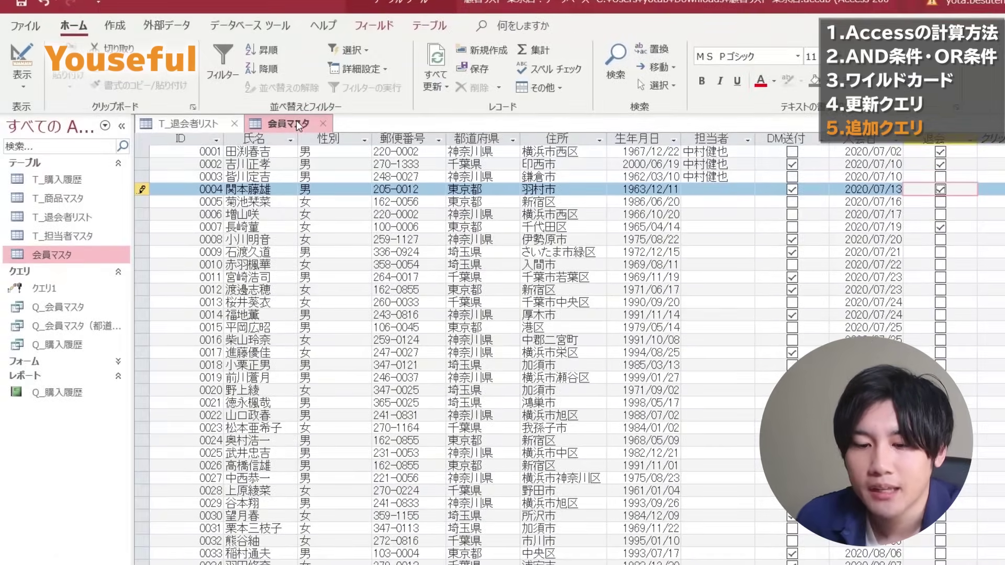
{"action": "left_click", "coordinate": [322, 122]}
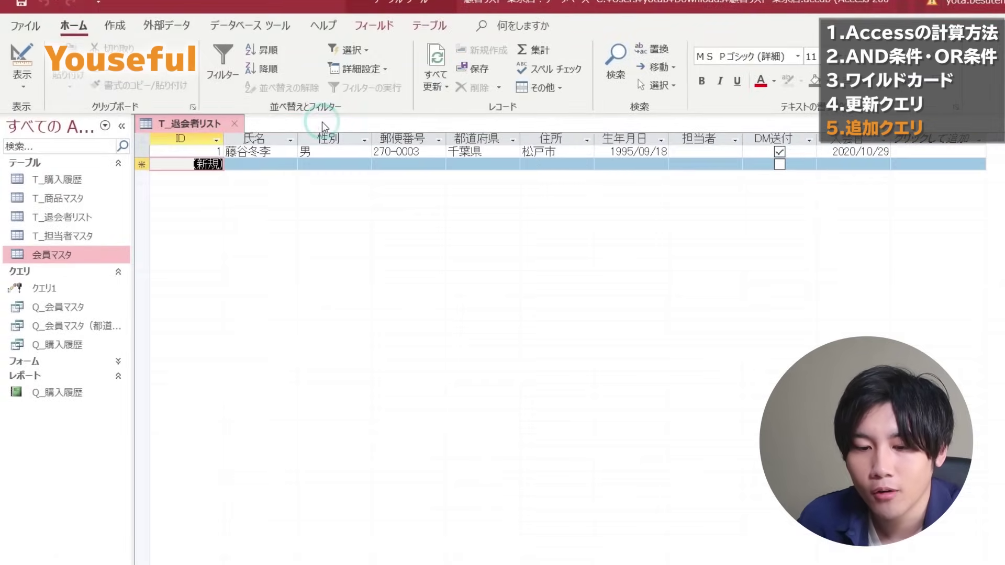
{"action": "left_click", "coordinate": [234, 124]}
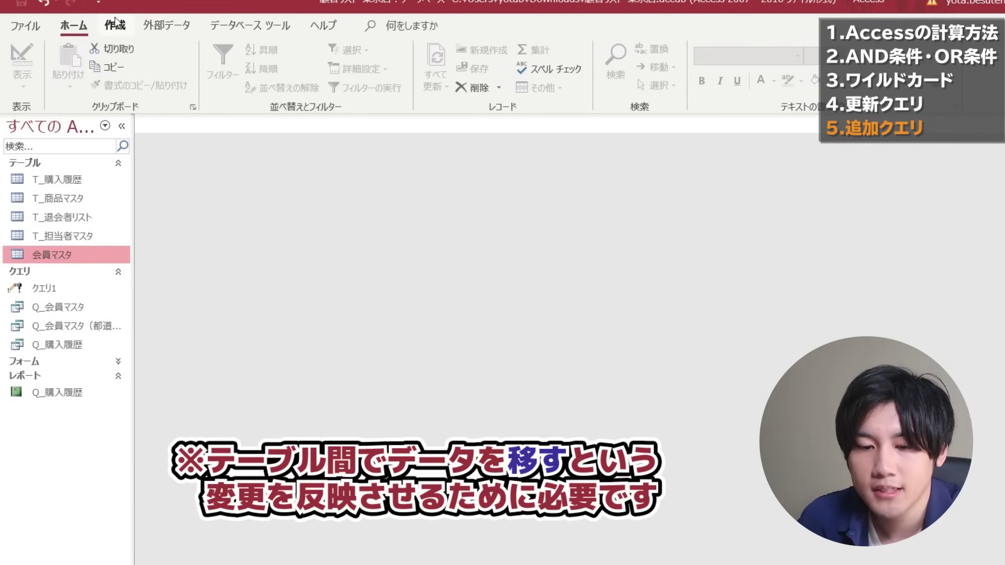
Step: Start a new query design on the 会員マスタ table and enlarge its field list
{"action": "left_click", "coordinate": [115, 24]}
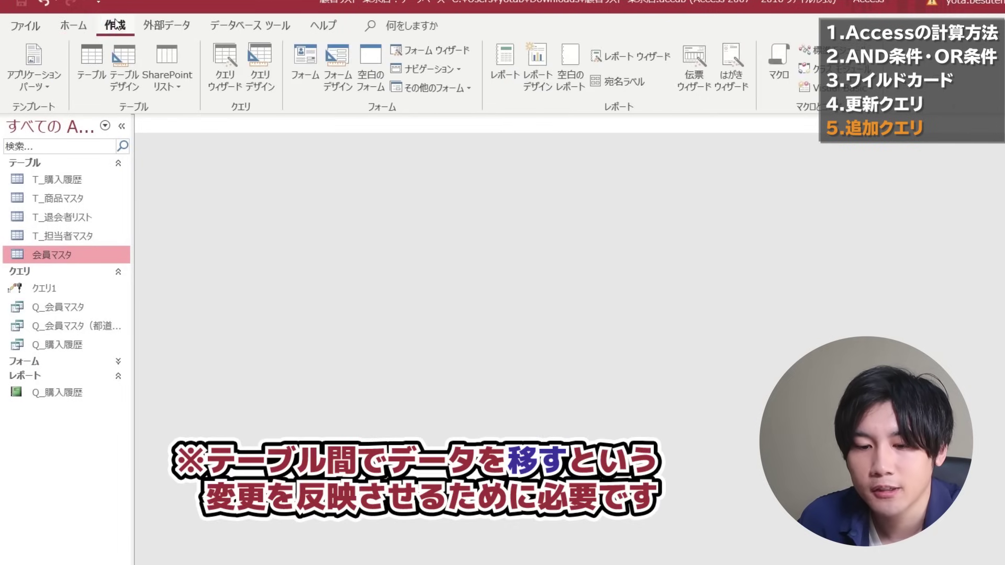
{"action": "left_click", "coordinate": [257, 57]}
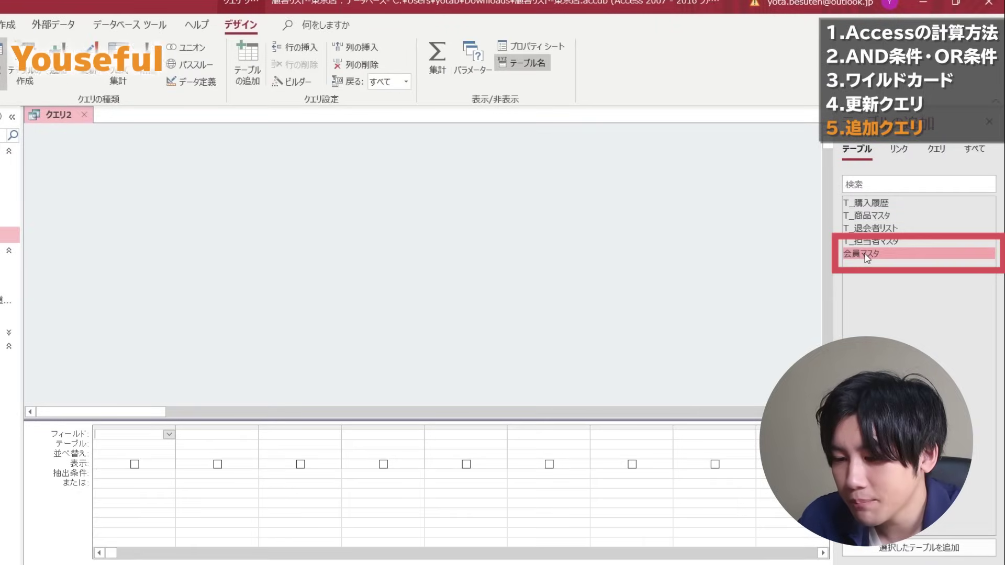
{"action": "double_click", "coordinate": [864, 255]}
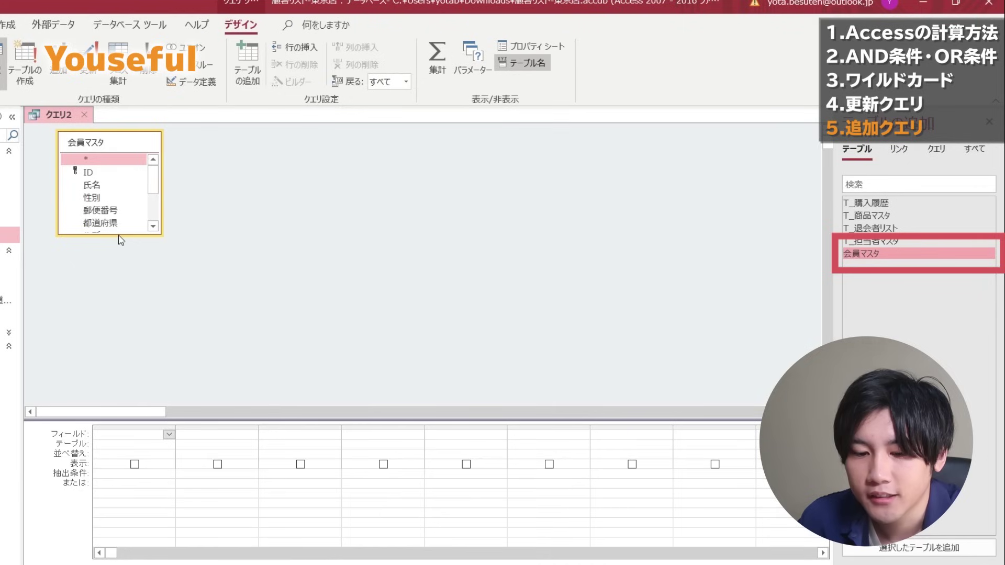
{"action": "left_click_drag", "start_coordinate": [117, 235], "coordinate": [117, 319]}
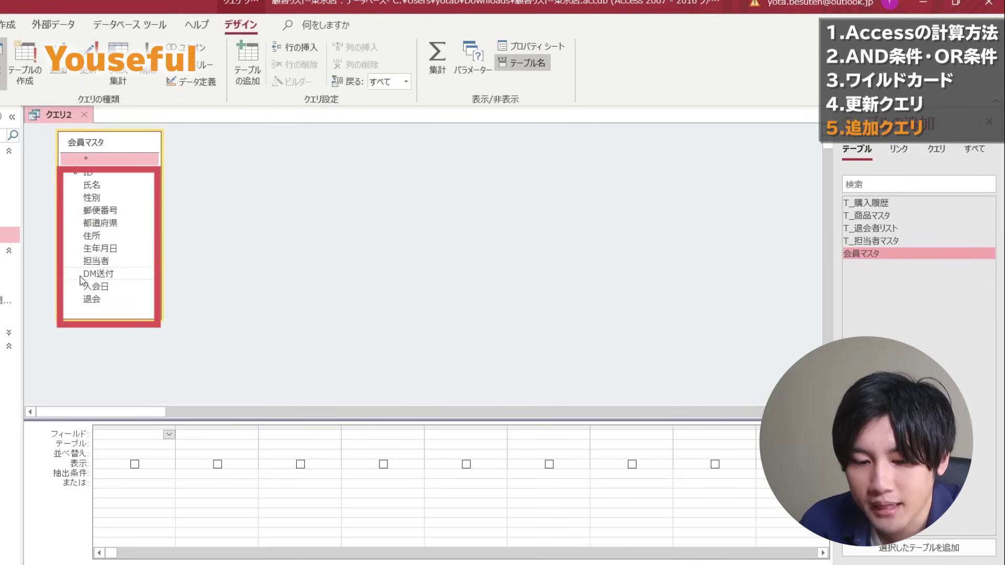
Step: Add 氏名, 性別, 郵便番号, 都道府県, 住所, 生年月日, 担当者 and DM送付 to the grid
{"action": "double_click", "coordinate": [78, 184]}
{"action": "double_click", "coordinate": [78, 197]}
{"action": "double_click", "coordinate": [77, 210]}
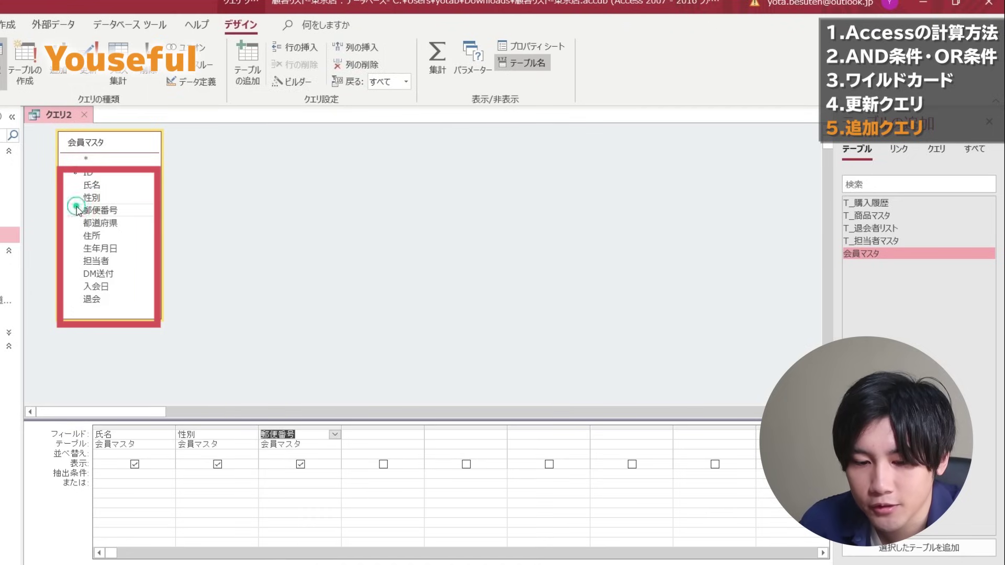
{"action": "double_click", "coordinate": [78, 223]}
{"action": "double_click", "coordinate": [78, 236]}
{"action": "double_click", "coordinate": [78, 248]}
{"action": "double_click", "coordinate": [79, 261]}
{"action": "double_click", "coordinate": [78, 273]}
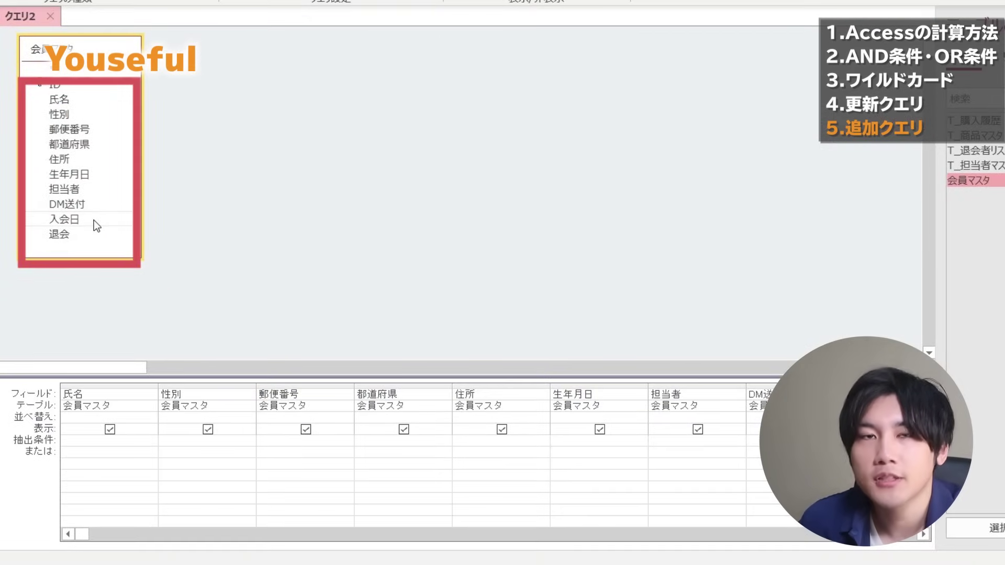
{"action": "left_click", "coordinate": [57, 237]}
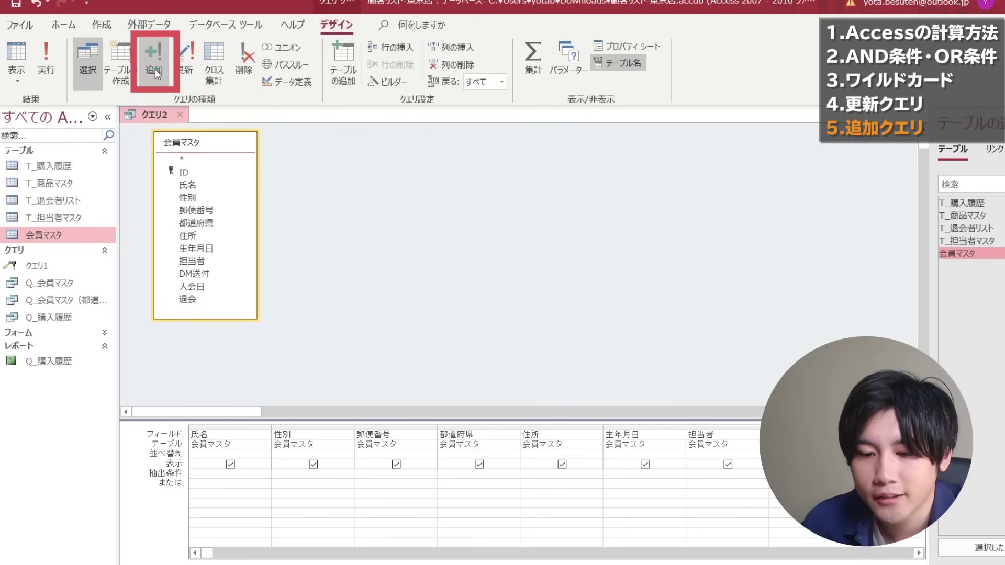
Step: Turn the query into an append query targeting the T_退会者リスト table
{"action": "left_click", "coordinate": [155, 71]}
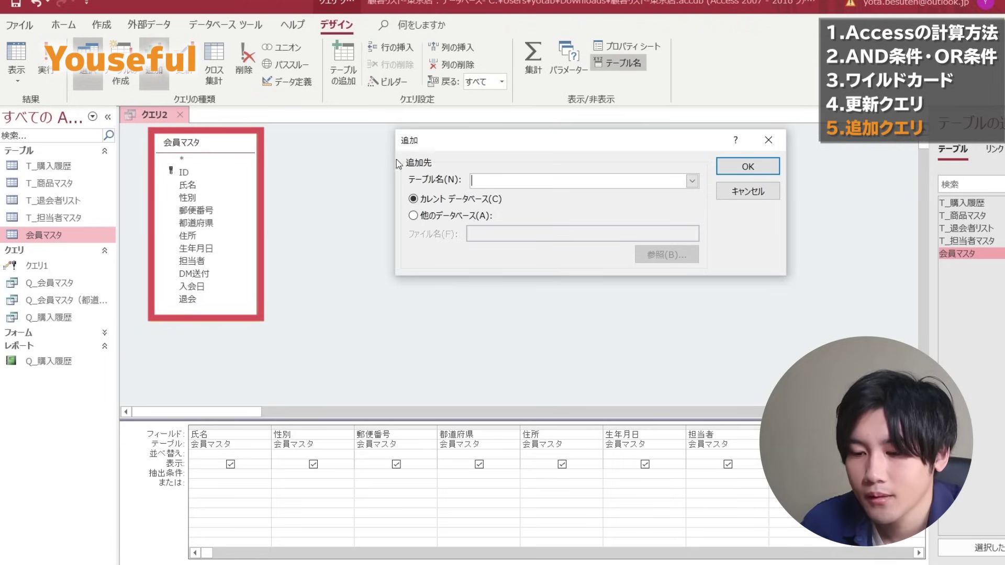
{"action": "left_click", "coordinate": [692, 182]}
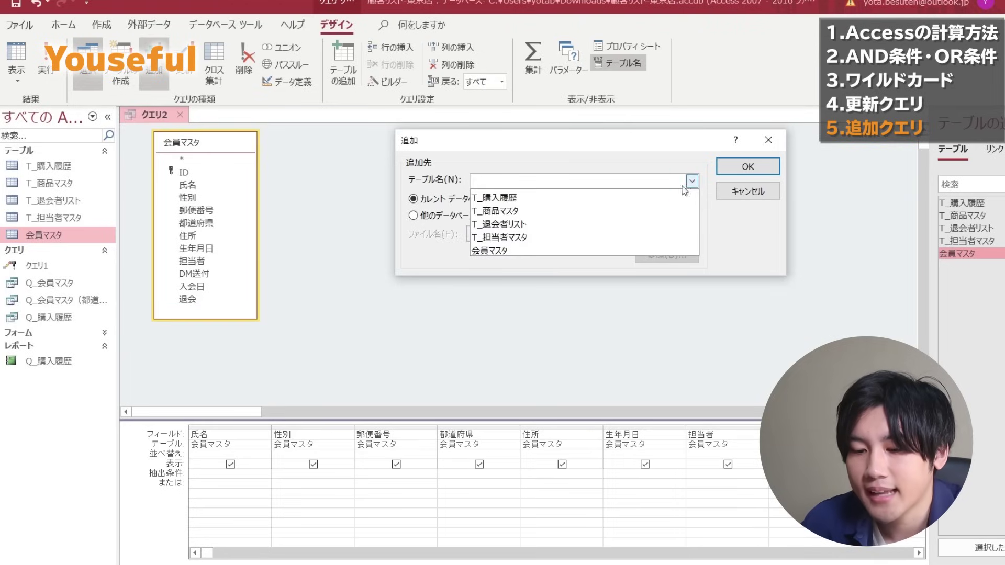
{"action": "left_click", "coordinate": [599, 228]}
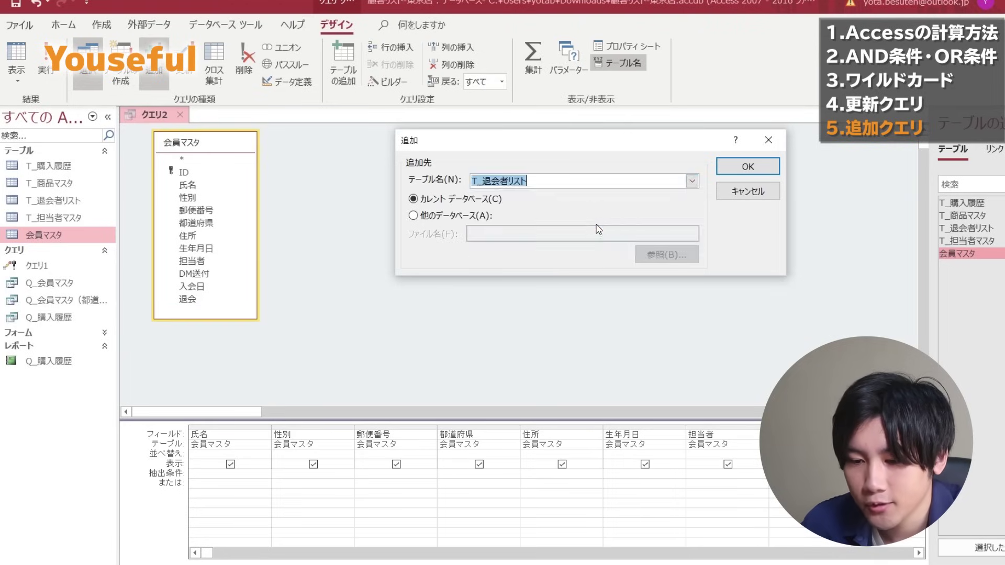
{"action": "left_click", "coordinate": [746, 167]}
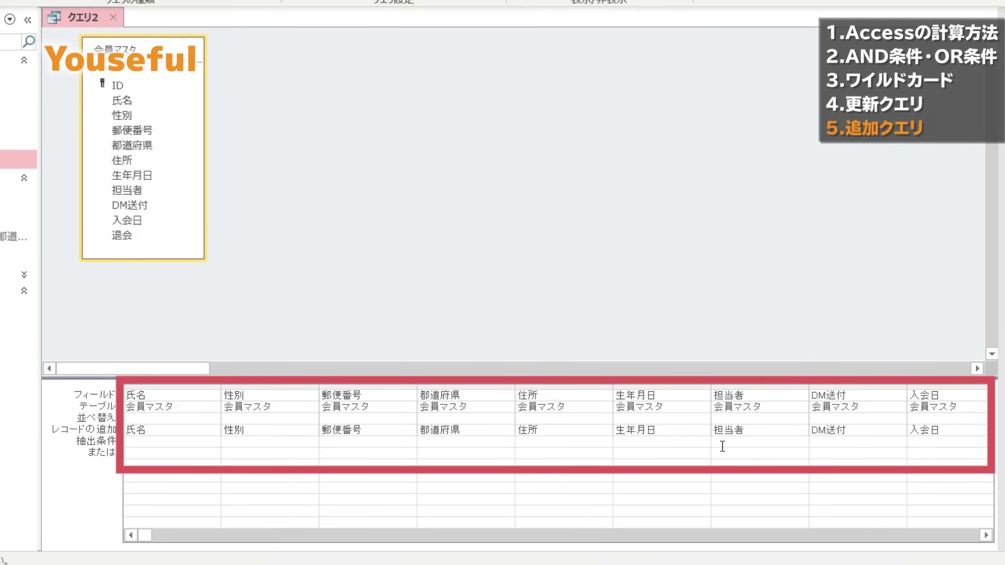
Step: Append the 4 members with 退会 = True, then open T_退会者リスト to check them
{"action": "key", "text": "Tab"}
{"action": "key", "text": "Tab"}
{"action": "key", "text": "Tab"}
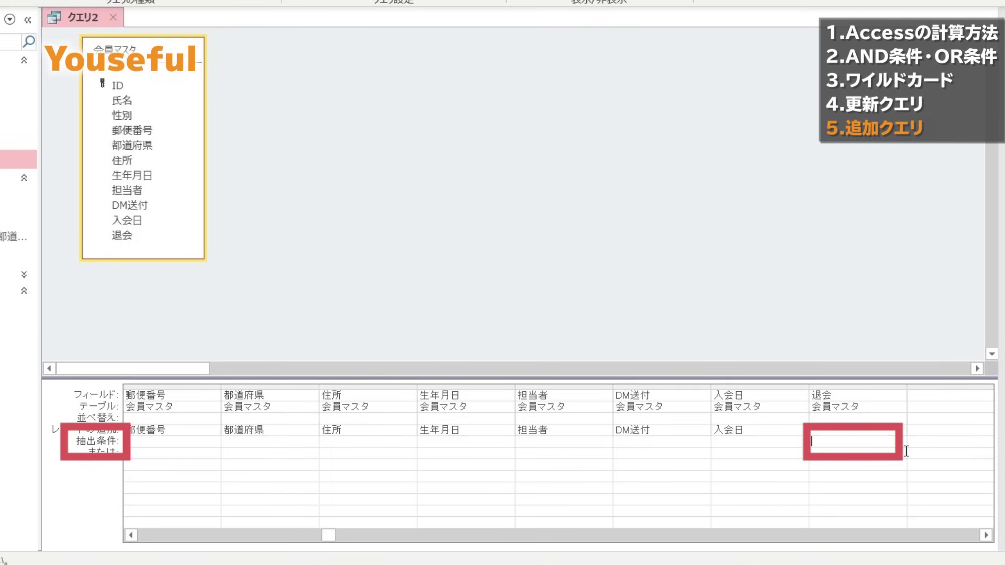
{"action": "type", "text": "rue"}
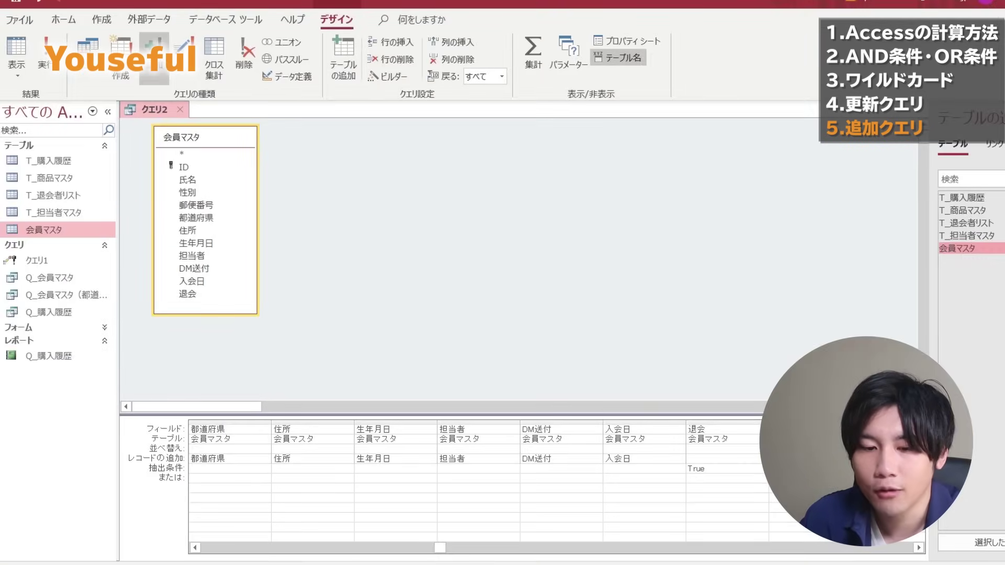
{"action": "left_click", "coordinate": [46, 55]}
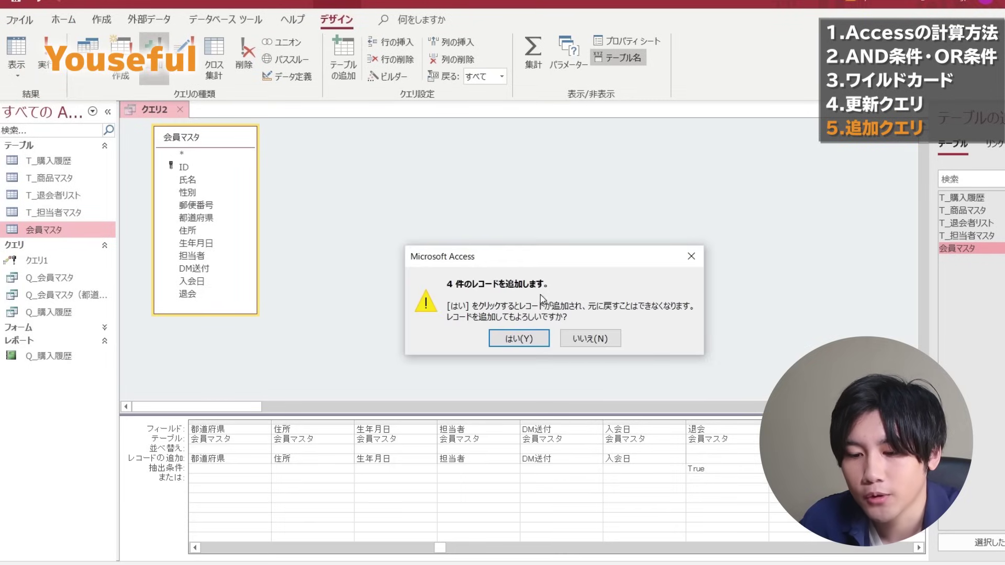
{"action": "left_click", "coordinate": [519, 340]}
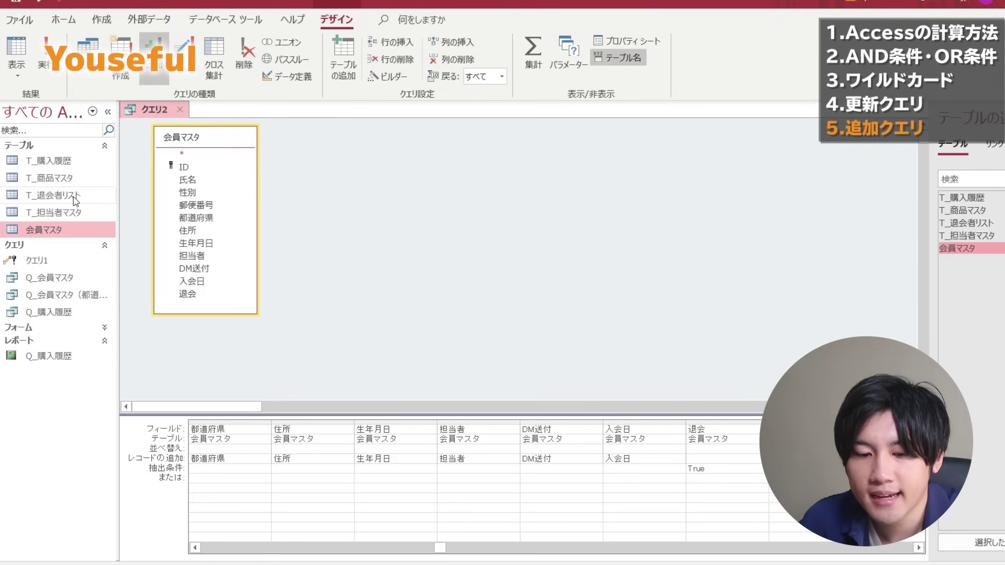
{"action": "double_click", "coordinate": [53, 196]}
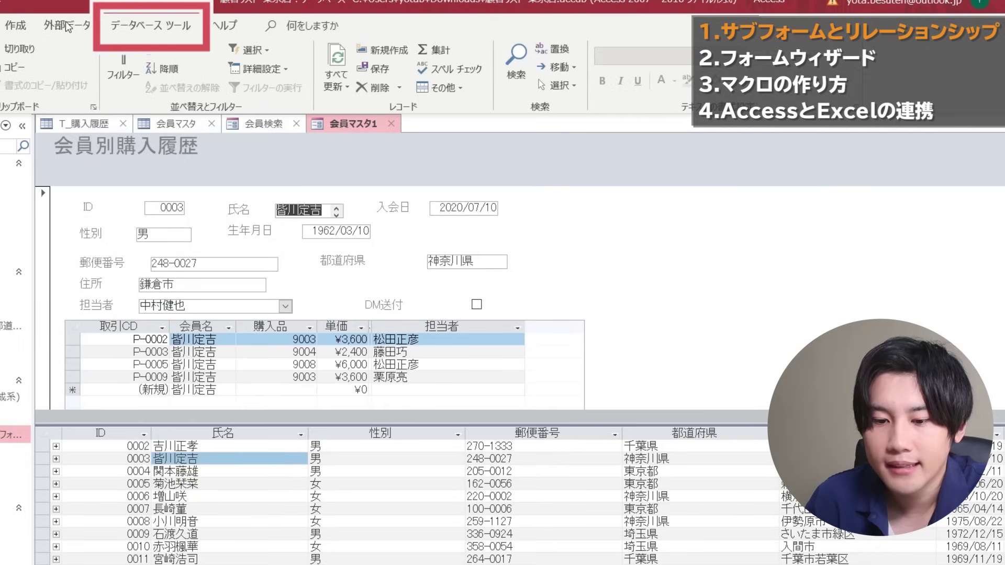
Step: Open the Relationships layout showing T_担当者マスタ linked to 会員マスタ, and select T_購入履歴 to add
{"action": "left_click", "coordinate": [125, 27]}
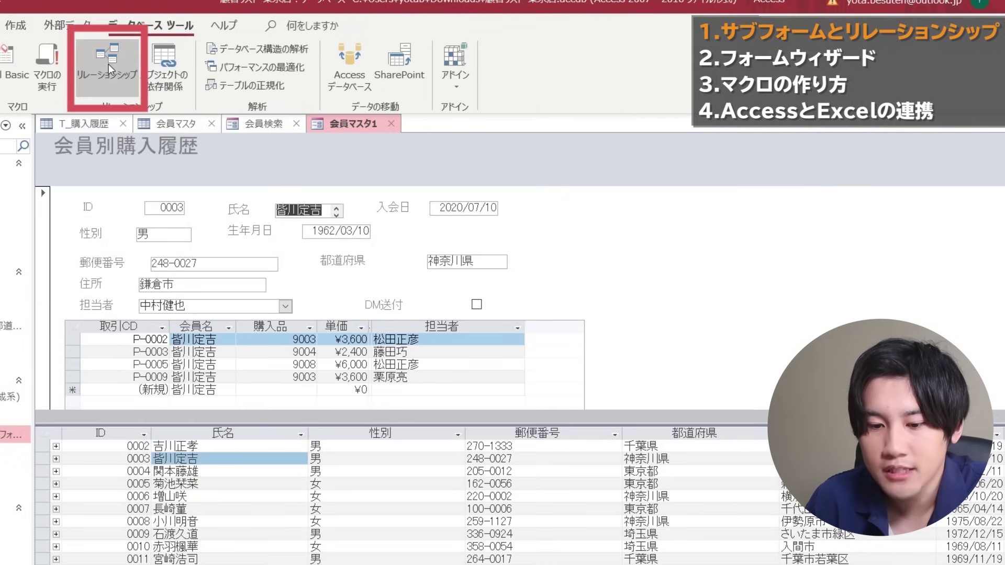
{"action": "left_click", "coordinate": [108, 63]}
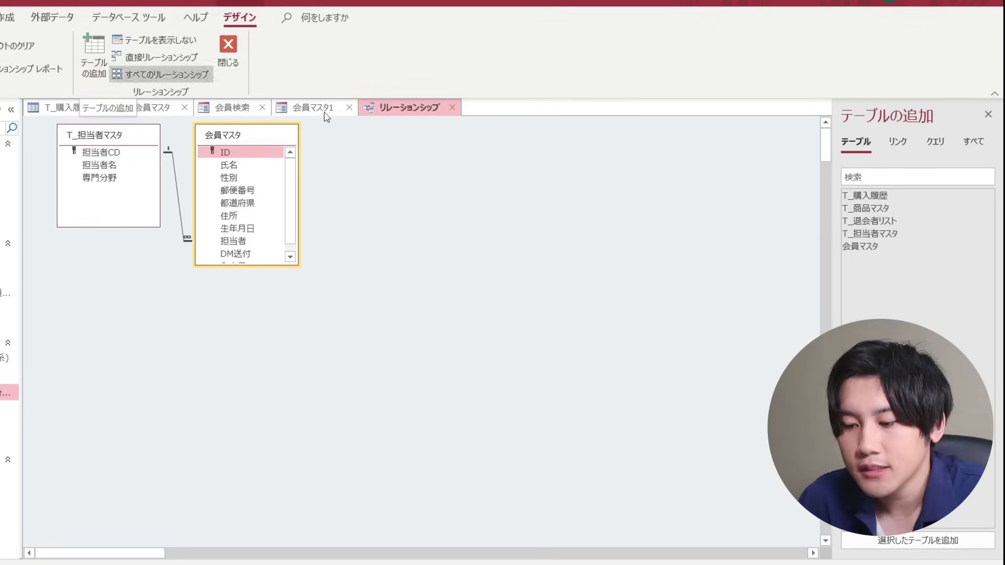
{"action": "left_click", "coordinate": [855, 197]}
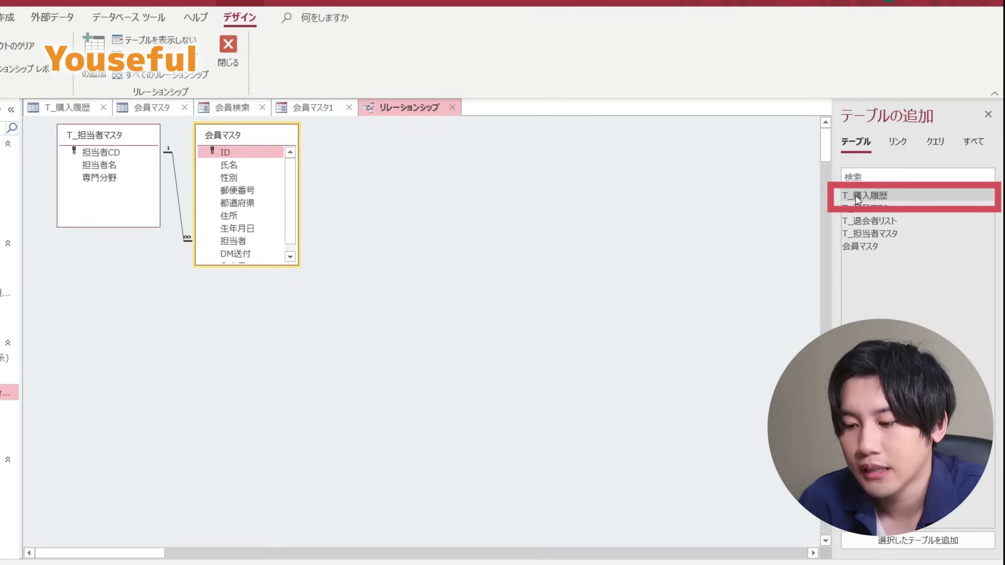
Step: Add T_購入履歴 to the layout, enlarging its box and moving it right
{"action": "double_click", "coordinate": [856, 197]}
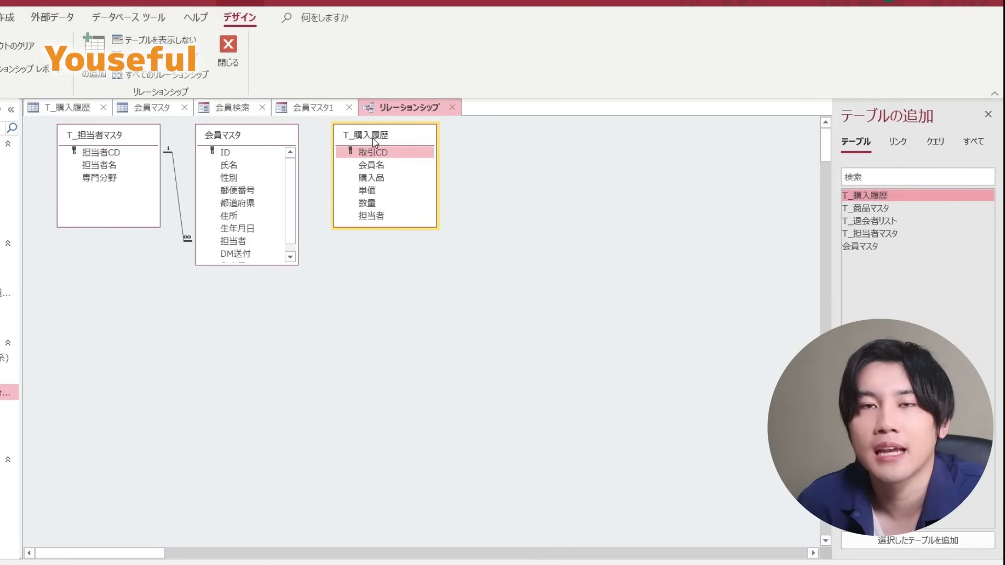
{"action": "left_click_drag", "start_coordinate": [386, 227], "coordinate": [379, 279]}
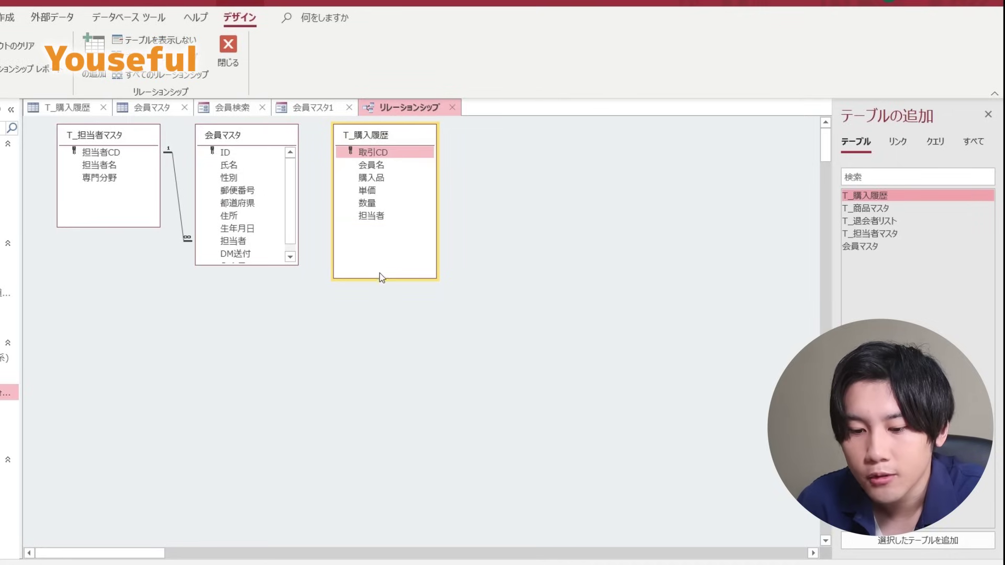
{"action": "left_click_drag", "start_coordinate": [415, 135], "coordinate": [440, 135]}
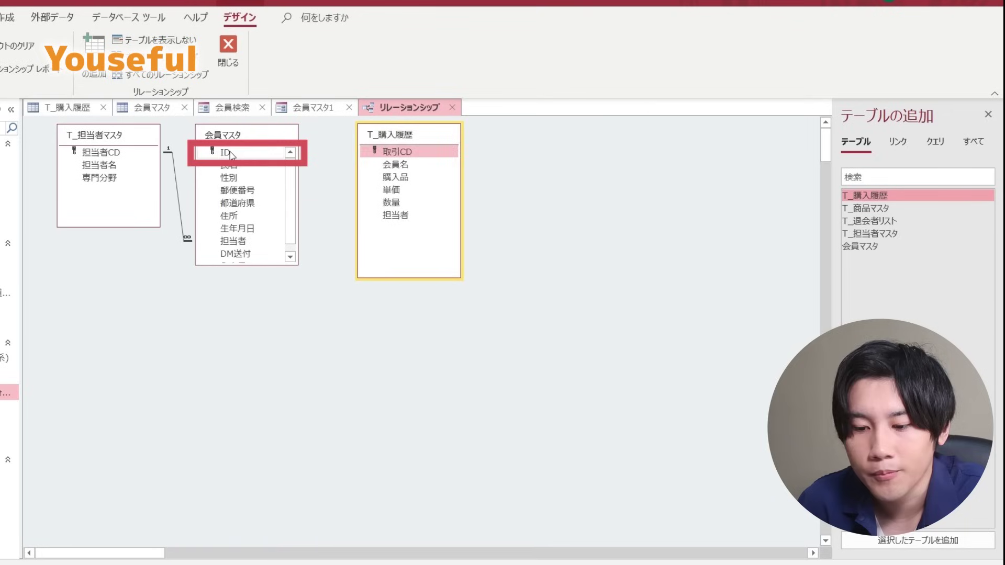
Step: Create a relationship from 会員マスタ's ID to T_購入履歴's 会員名 field
{"action": "left_click_drag", "start_coordinate": [231, 156], "coordinate": [386, 157]}
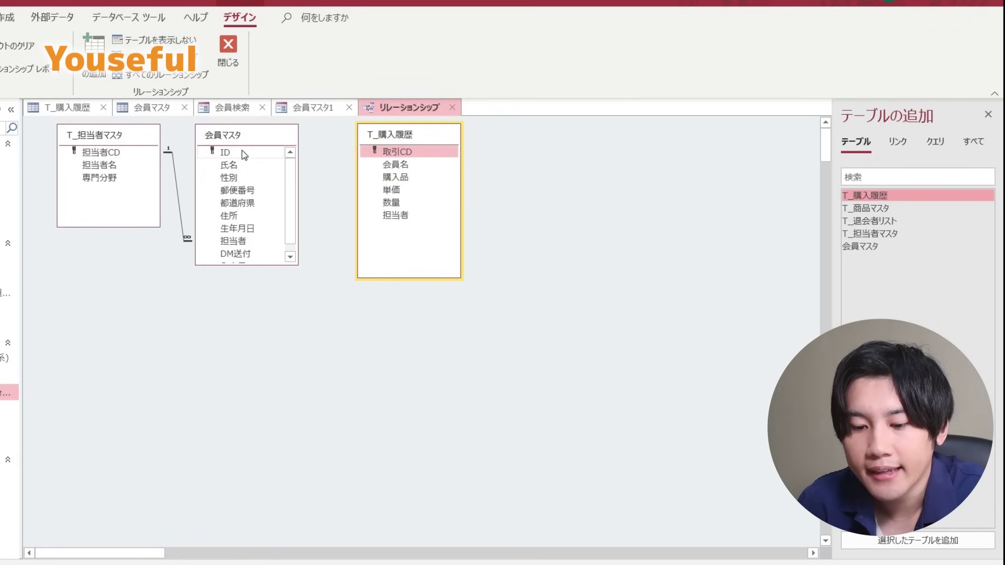
{"action": "left_click_drag", "start_coordinate": [242, 152], "coordinate": [387, 165]}
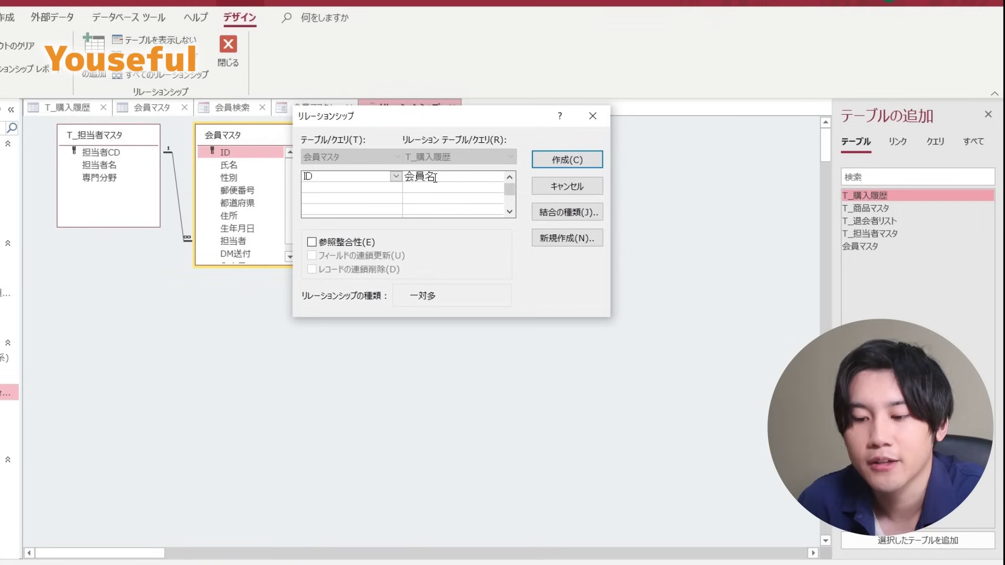
{"action": "left_click", "coordinate": [546, 160]}
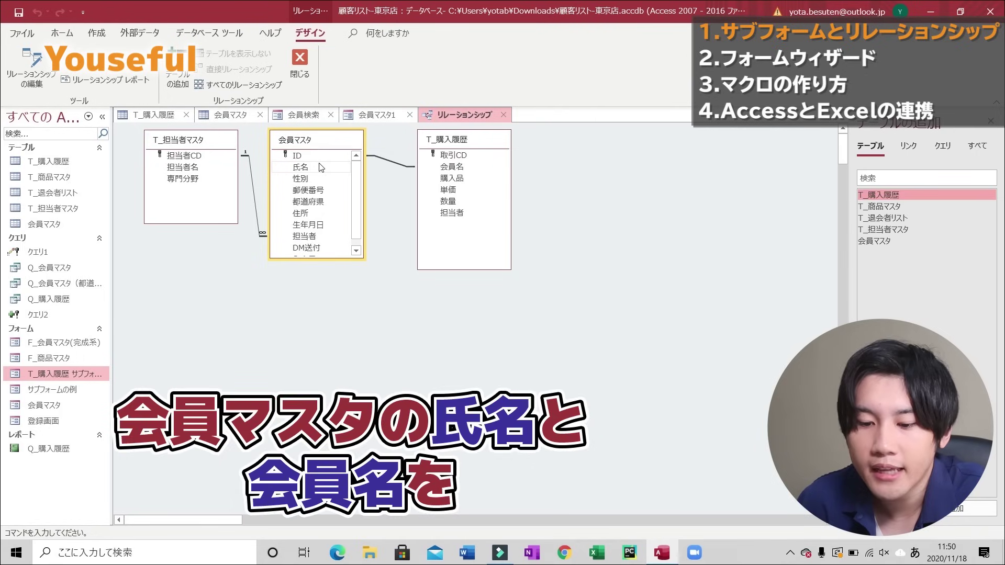
{"action": "mouse_move", "coordinate": [322, 167]}
{"action": "left_mouse_down"}
{"action": "mouse_move", "coordinate": [471, 186]}
{"action": "mouse_move", "coordinate": [467, 172]}
{"action": "left_mouse_up"}
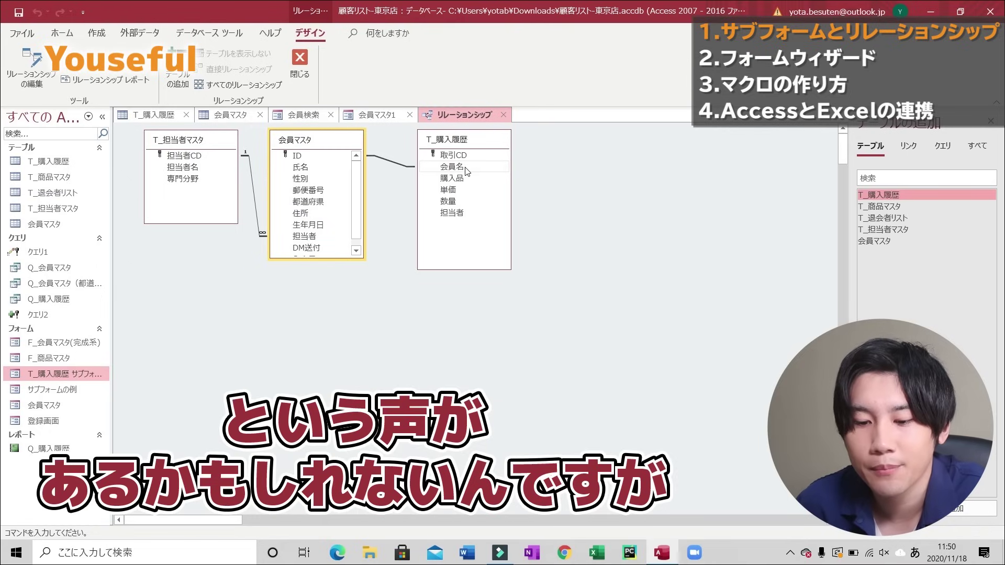
{"action": "left_click", "coordinate": [330, 158]}
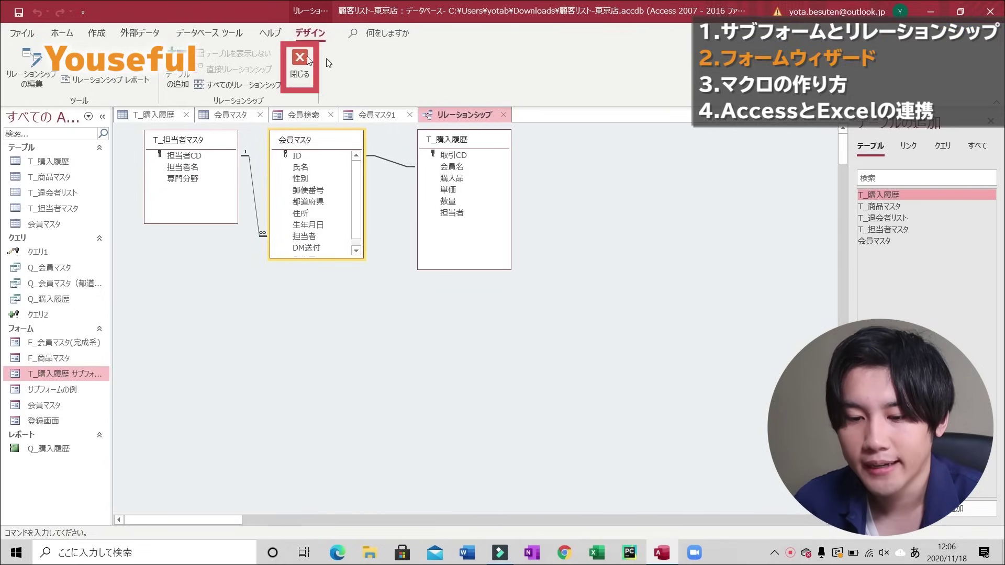
Step: Close the relationships layout, saving its layout changes
{"action": "left_click", "coordinate": [293, 64]}
{"action": "left_click", "coordinate": [443, 312]}
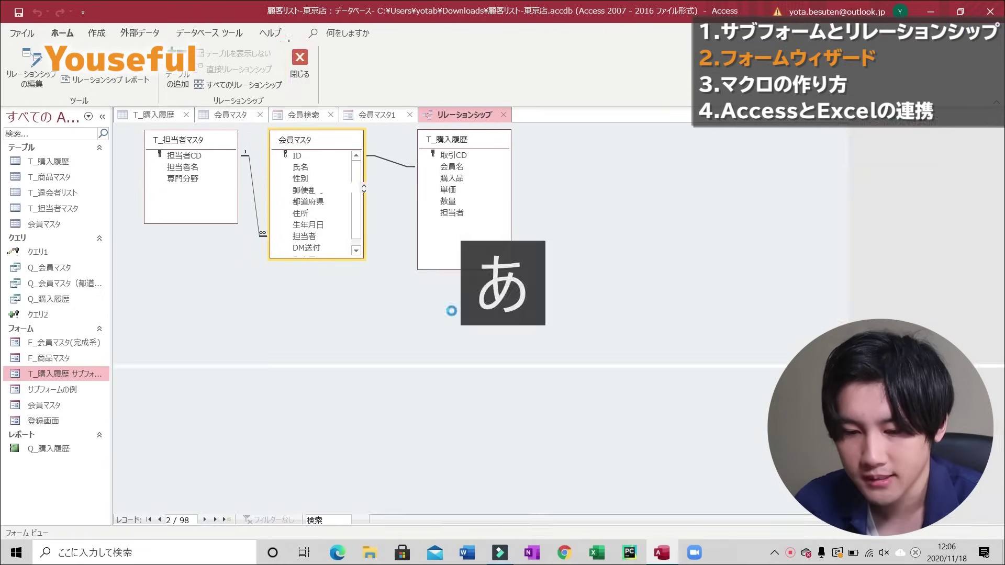
{"action": "left_click", "coordinate": [96, 33]}
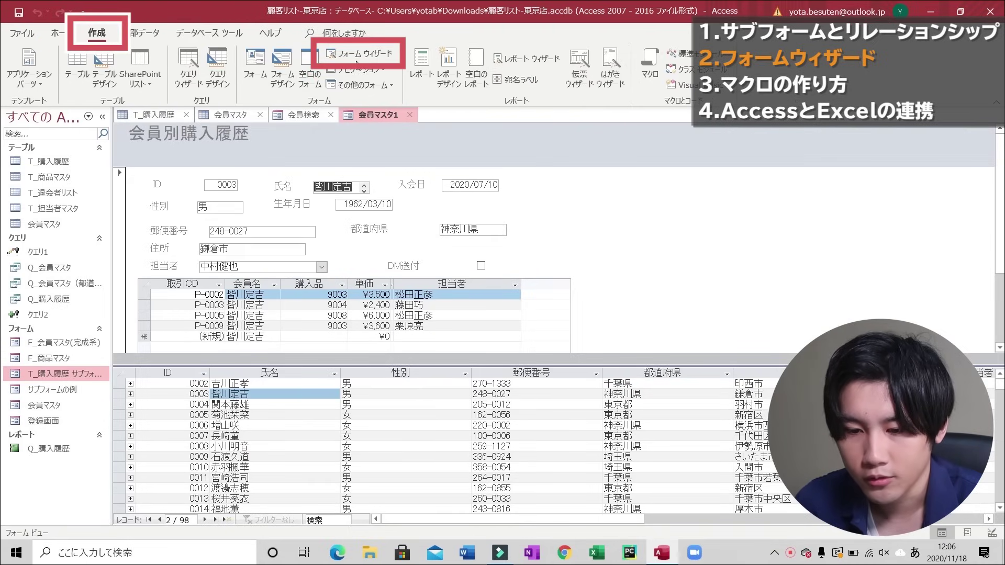
Step: In the Form Wizard, add all fields of 会員マスタ and T_購入履歴, then continue to the view choice
{"action": "left_click", "coordinate": [356, 54]}
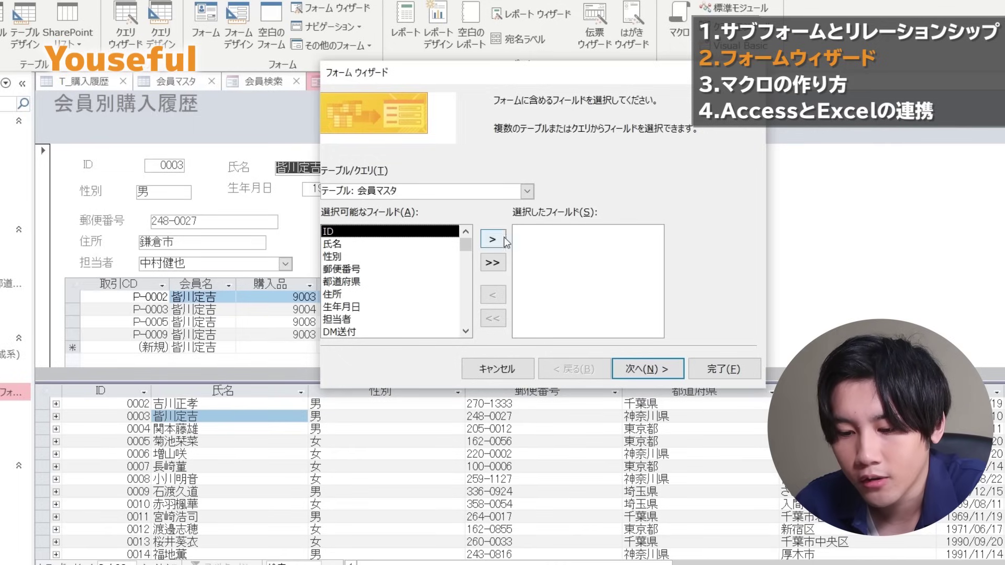
{"action": "left_click", "coordinate": [494, 266]}
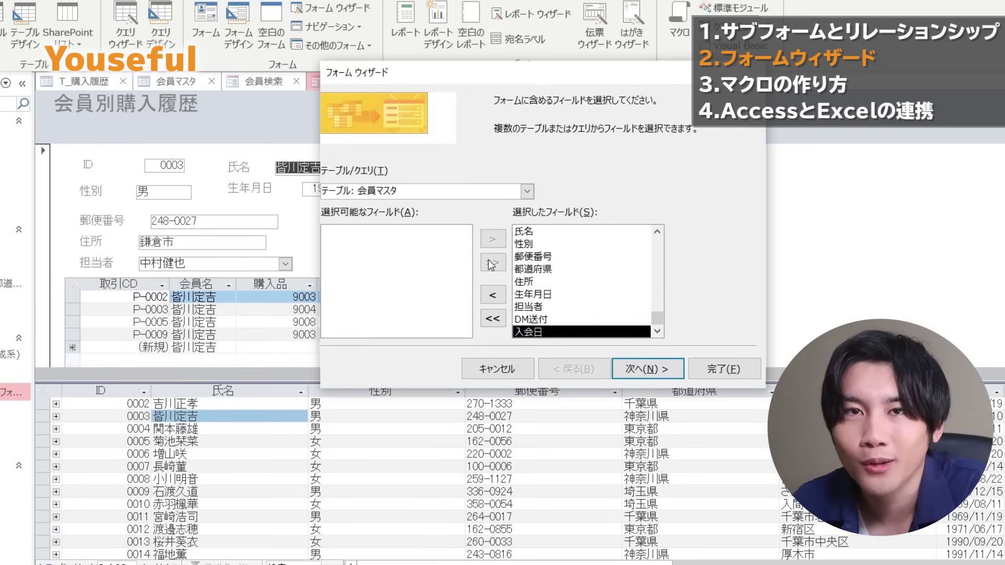
{"action": "left_click", "coordinate": [528, 192]}
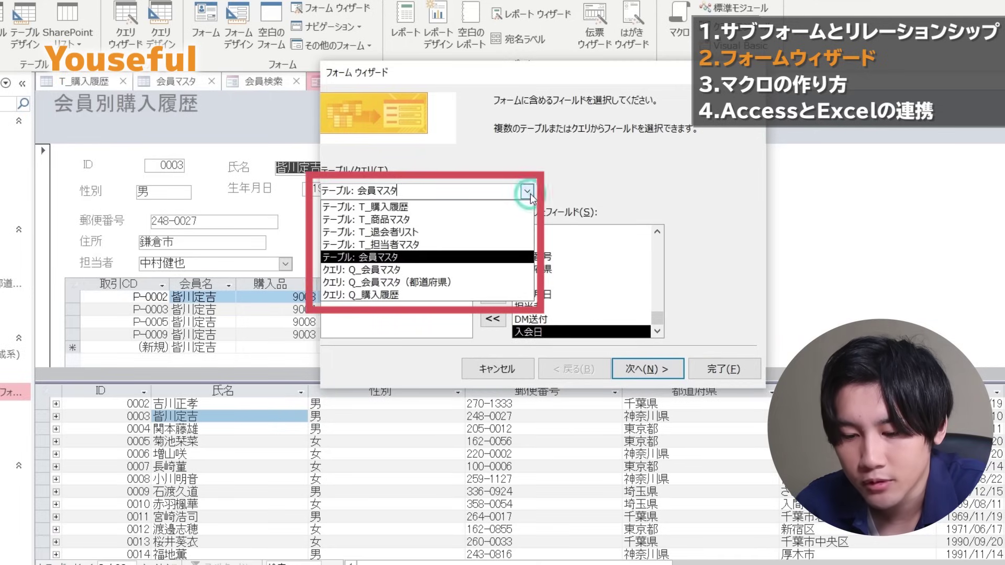
{"action": "left_click", "coordinate": [473, 206]}
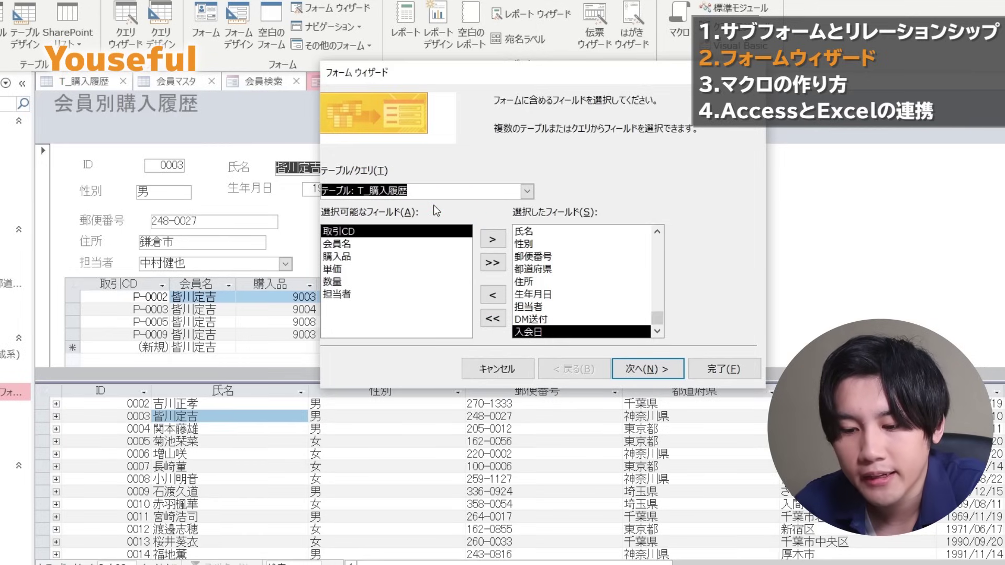
{"action": "left_click", "coordinate": [492, 264]}
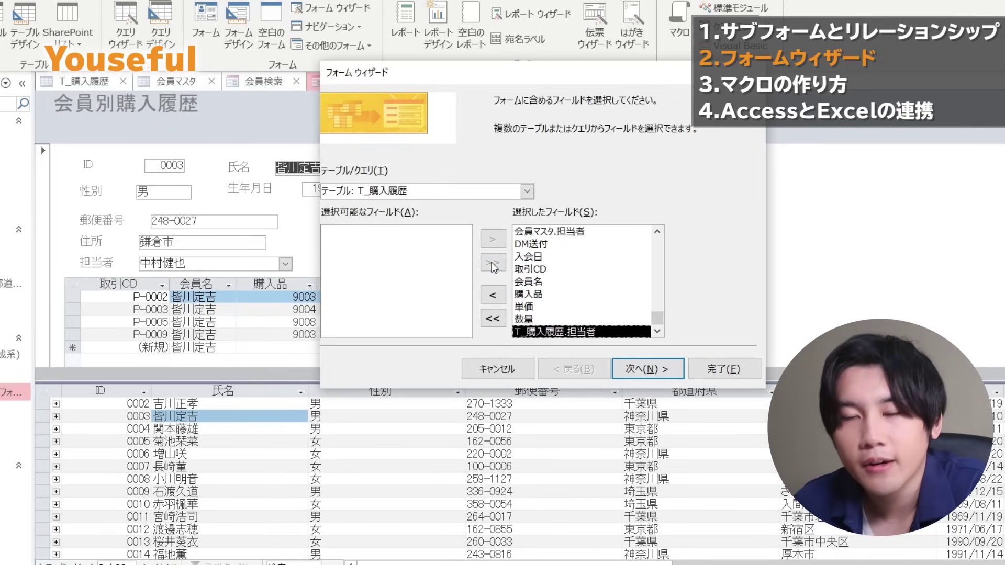
{"action": "left_click", "coordinate": [662, 369]}
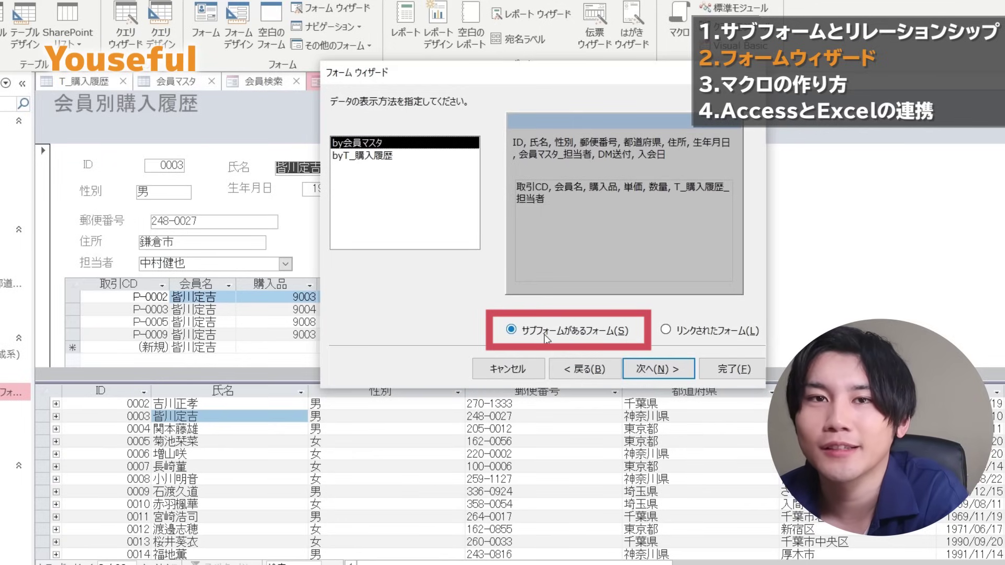
Step: Finish the wizard to create the 会員マスタ1 form and move to the next member record
{"action": "left_click", "coordinate": [732, 370]}
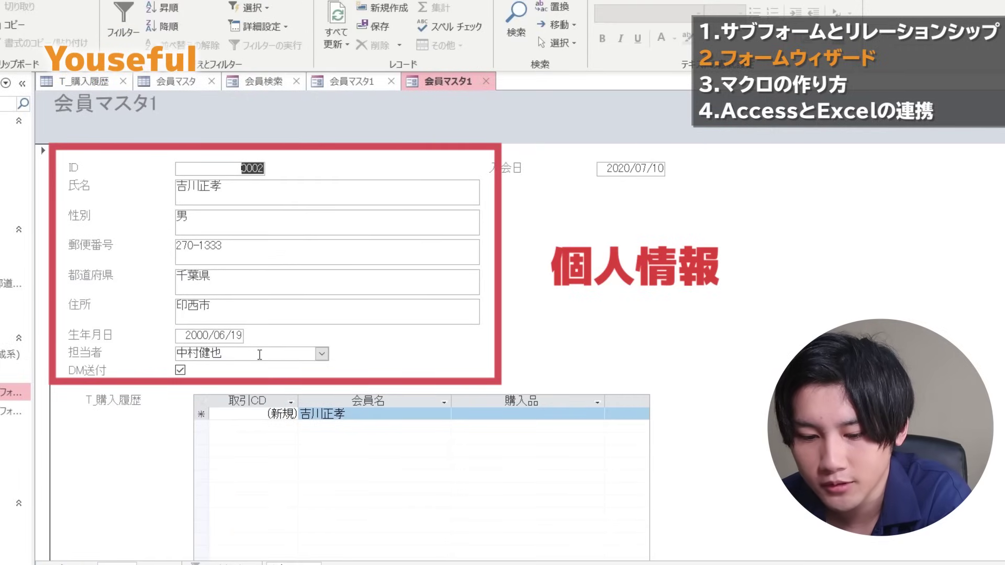
{"action": "left_click", "coordinate": [153, 560]}
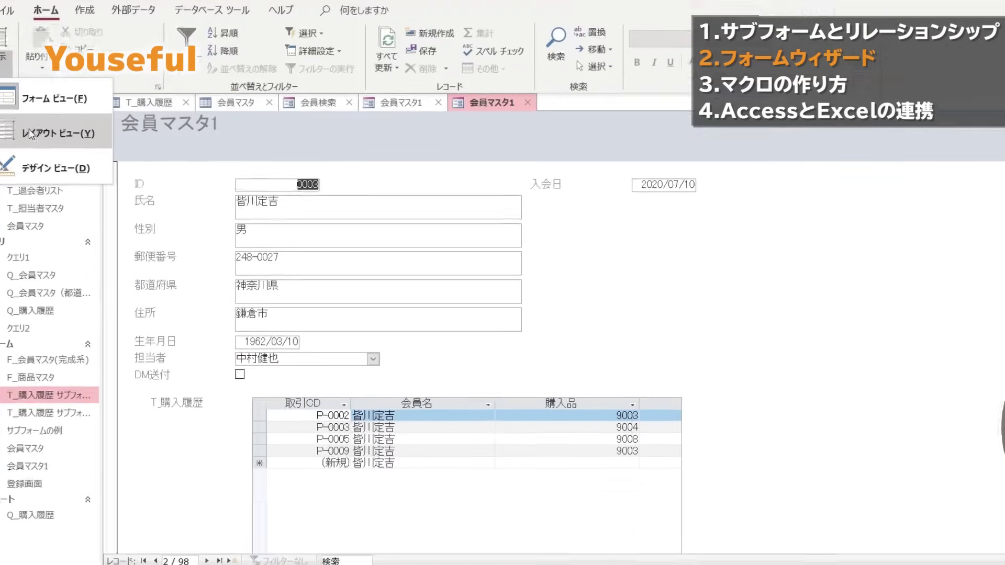
Step: In layout view, widen the purchase-history subform and move its 会員名 column left
{"action": "left_click", "coordinate": [57, 122]}
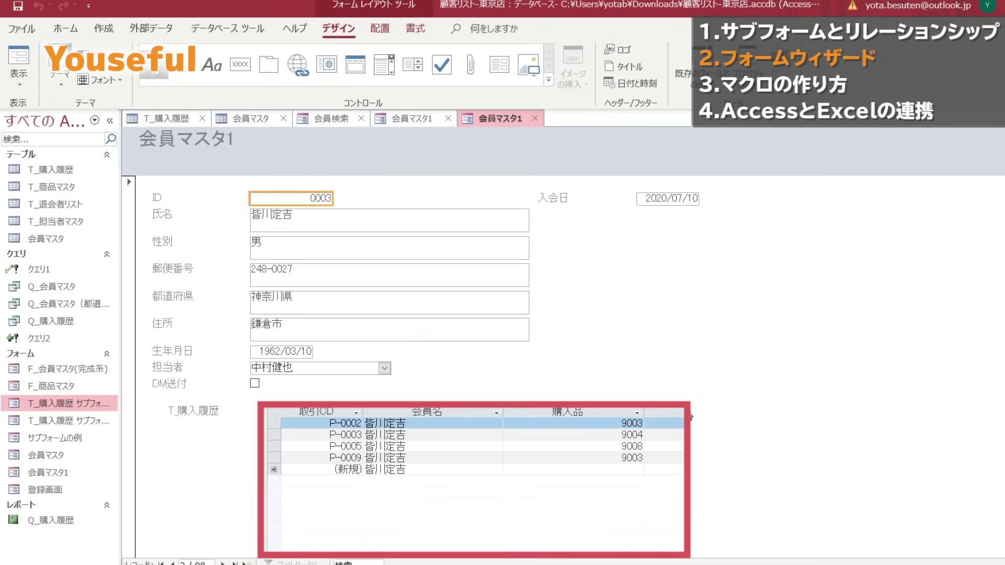
{"action": "left_click", "coordinate": [664, 434]}
{"action": "left_click_drag", "start_coordinate": [689, 419], "coordinate": [930, 419]}
{"action": "left_click", "coordinate": [461, 411]}
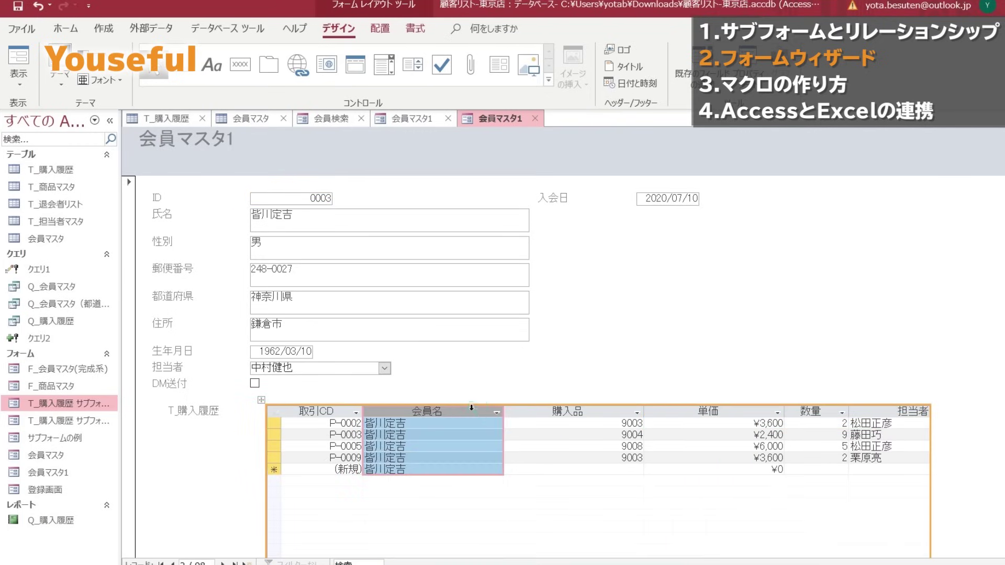
{"action": "left_click_drag", "start_coordinate": [512, 410], "coordinate": [442, 419]}
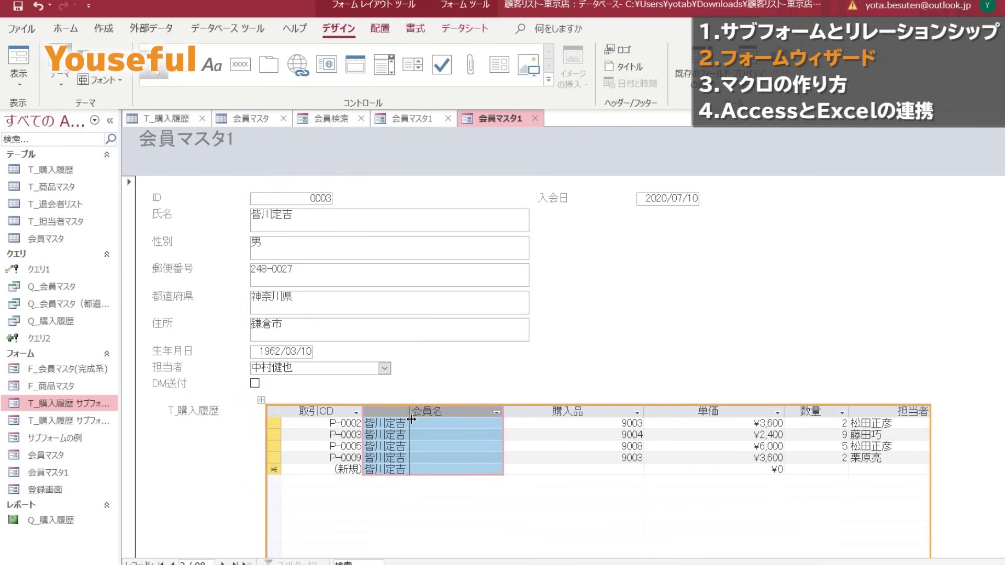
Step: Narrow the subform's 担当者 column, then bring the サブフォームの例 form forward
{"action": "left_click", "coordinate": [647, 412]}
{"action": "key", "text": "Escape"}
{"action": "left_click", "coordinate": [743, 411]}
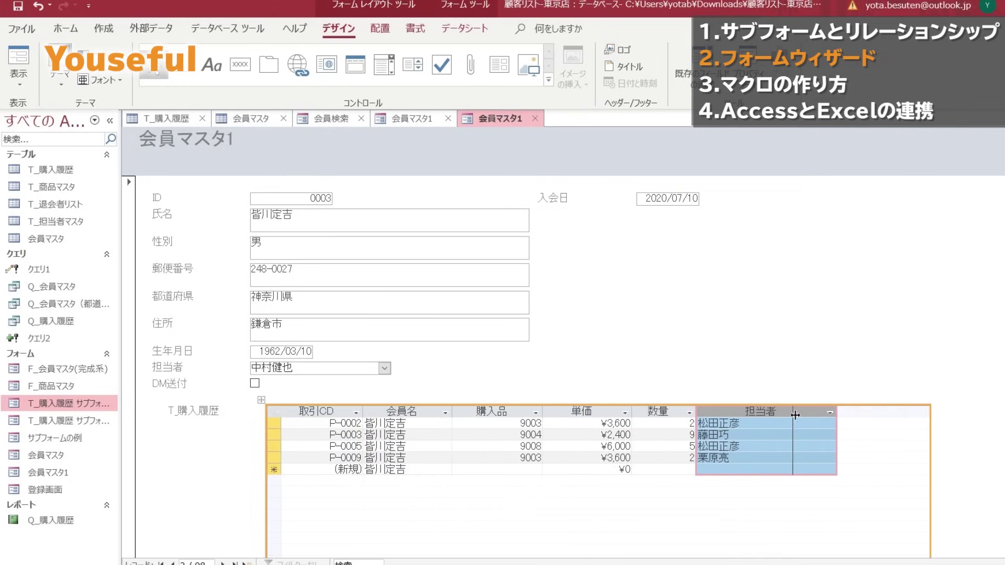
{"action": "left_click_drag", "start_coordinate": [838, 412], "coordinate": [794, 415]}
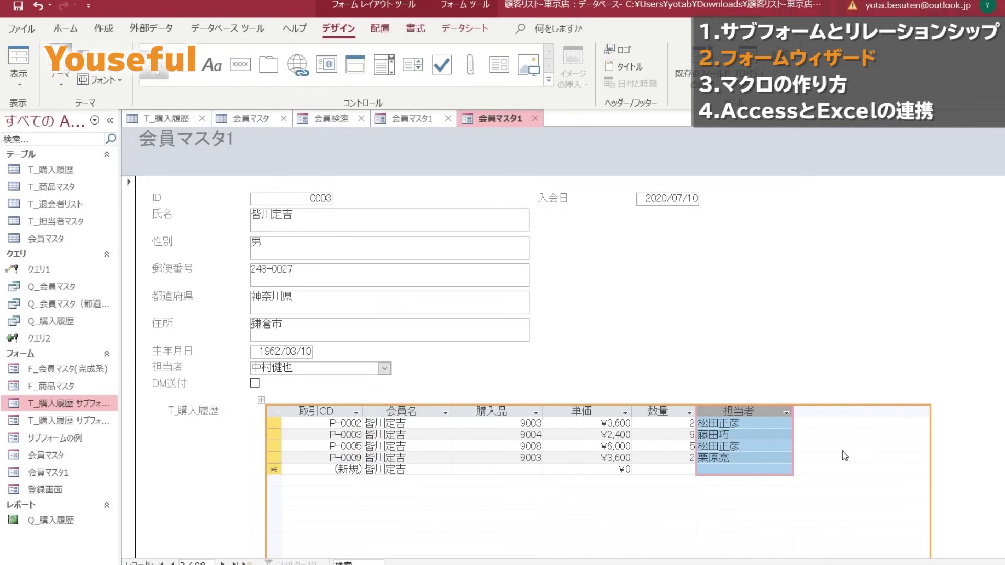
{"action": "left_click", "coordinate": [630, 341]}
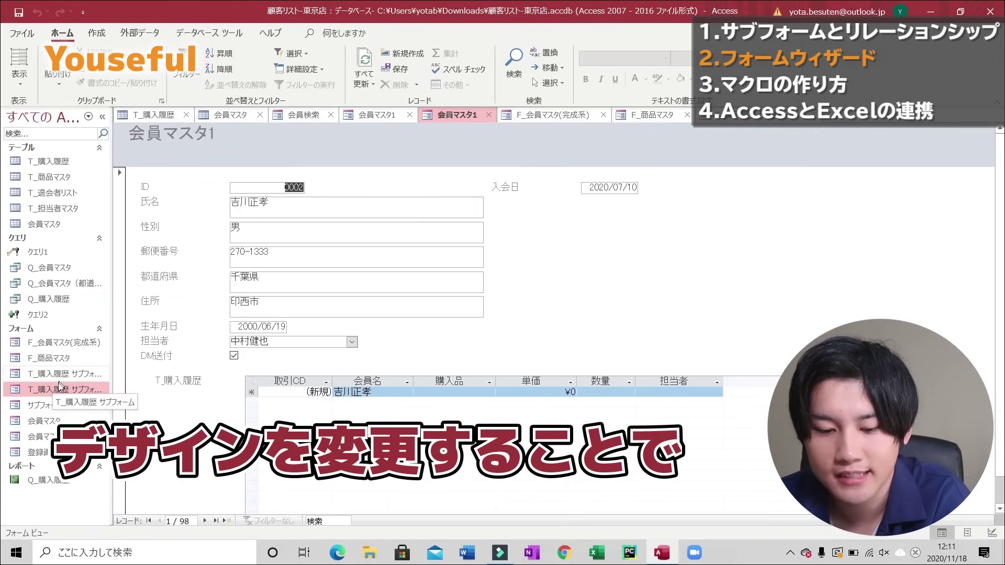
{"action": "double_click", "coordinate": [51, 405]}
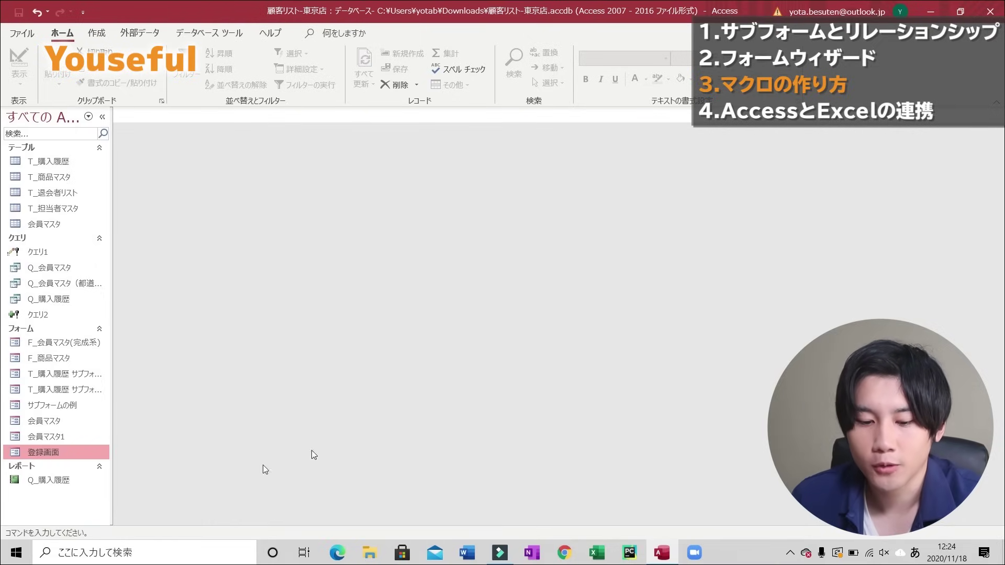
Step: Open the 登録画面 form and use its 新規会員登録 button to show a blank member record
{"action": "double_click", "coordinate": [74, 453]}
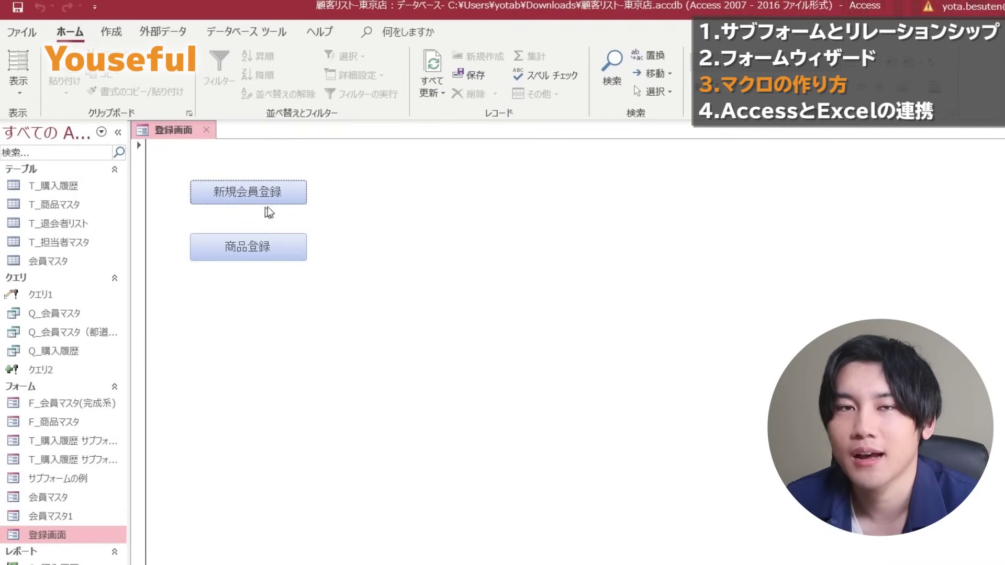
{"action": "left_click", "coordinate": [256, 194]}
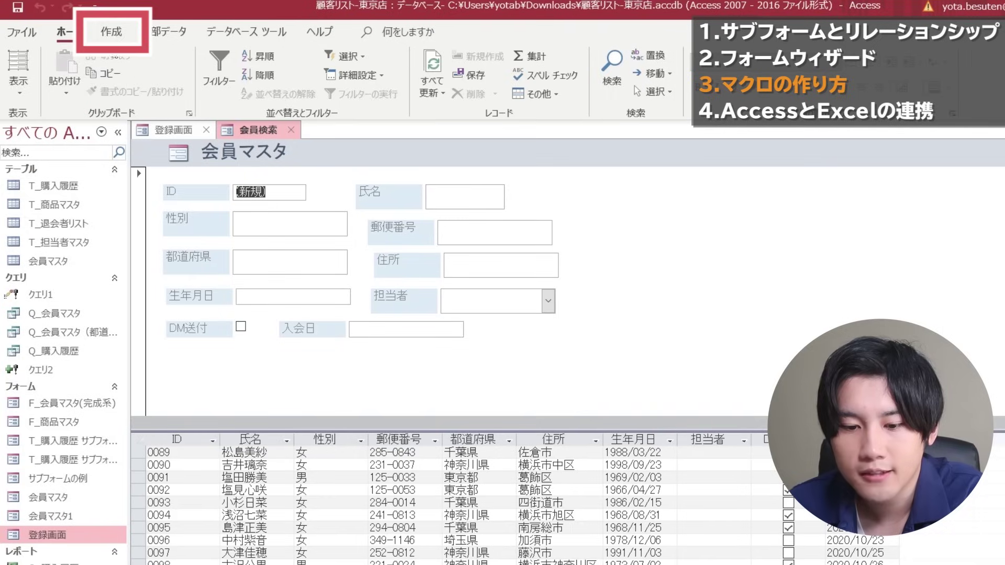
Step: Create the blank form フォーム2, hide the Field List, and turn on Use Control Wizards
{"action": "left_click", "coordinate": [111, 30]}
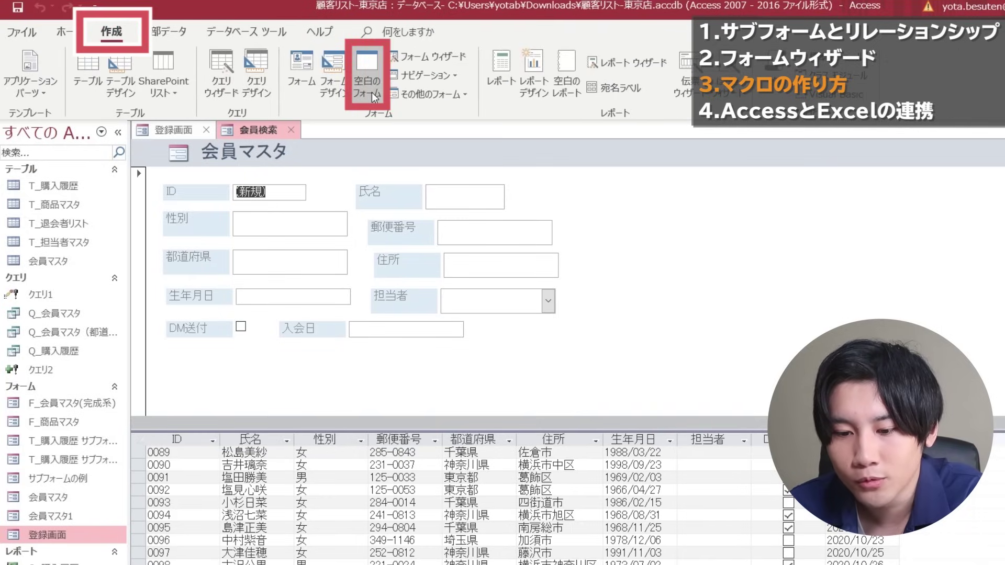
{"action": "left_click", "coordinate": [373, 97]}
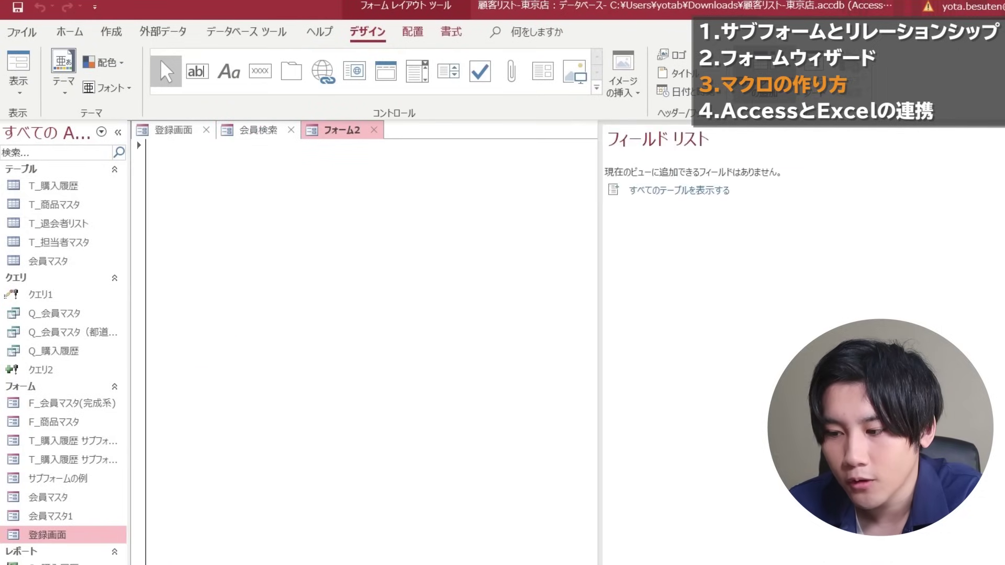
{"action": "left_click", "coordinate": [764, 71]}
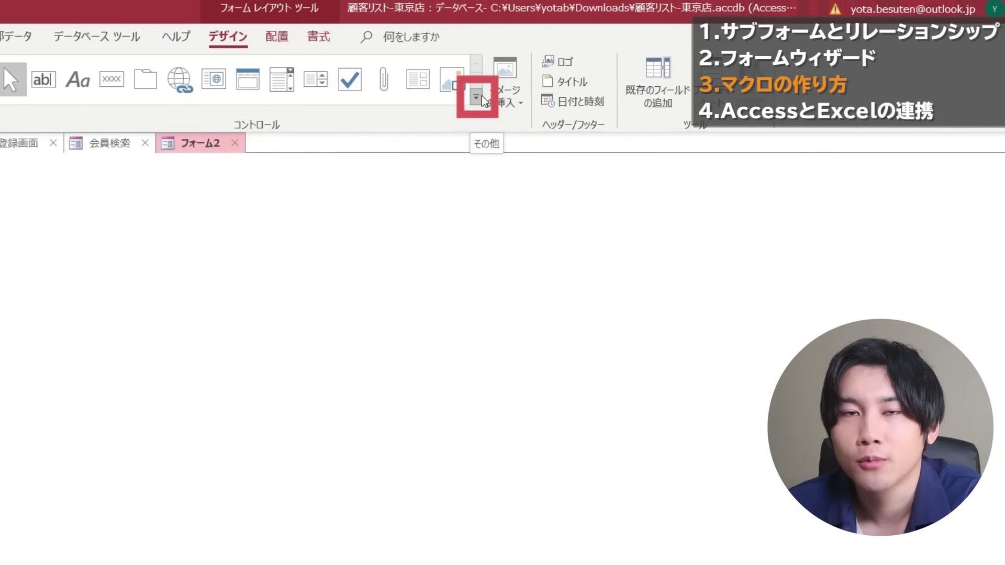
{"action": "left_click", "coordinate": [483, 98]}
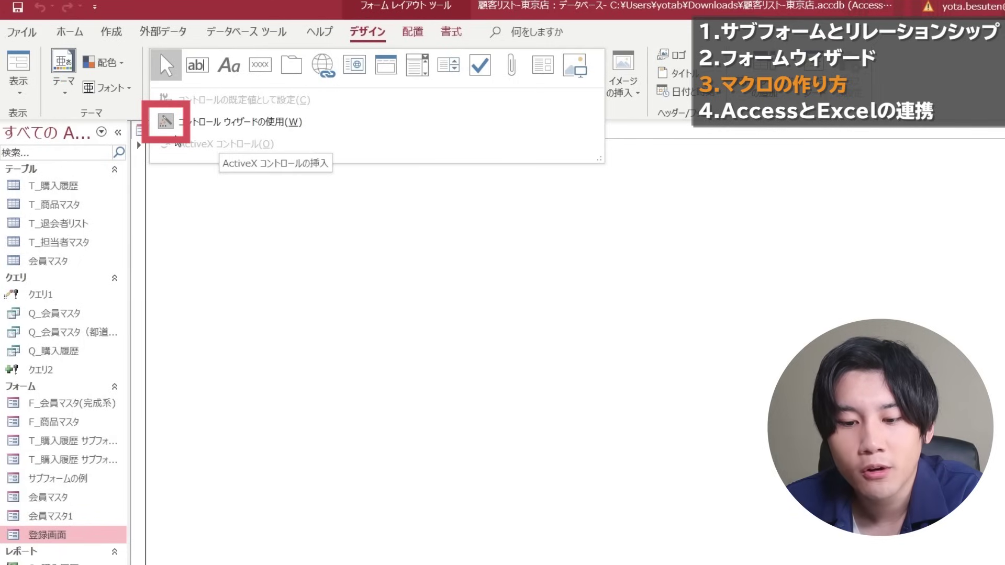
{"action": "left_click", "coordinate": [644, 186]}
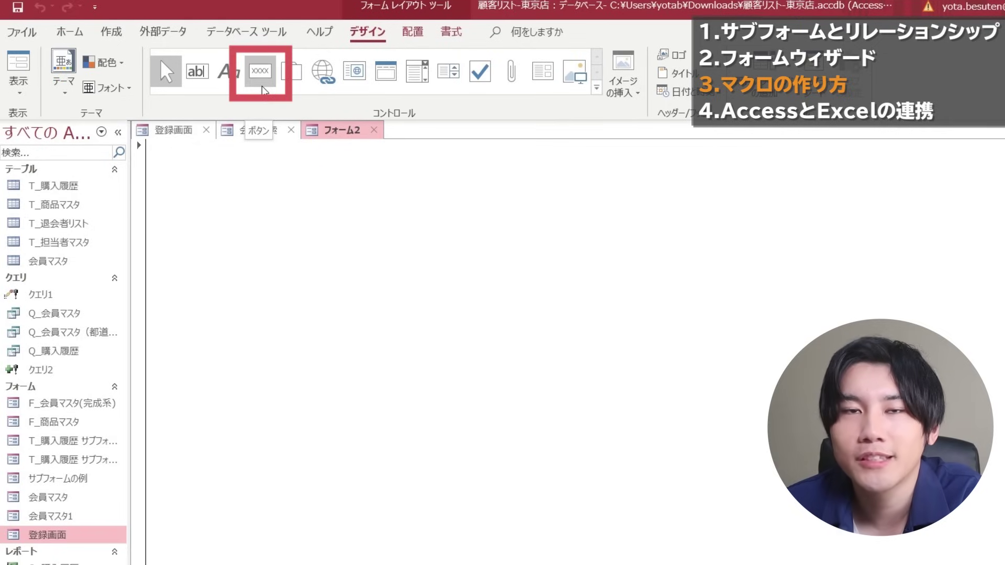
Step: Draw command button コマンド0 on フォーム2 with no wizard action, reposition it, and show its properties
{"action": "left_click", "coordinate": [264, 90]}
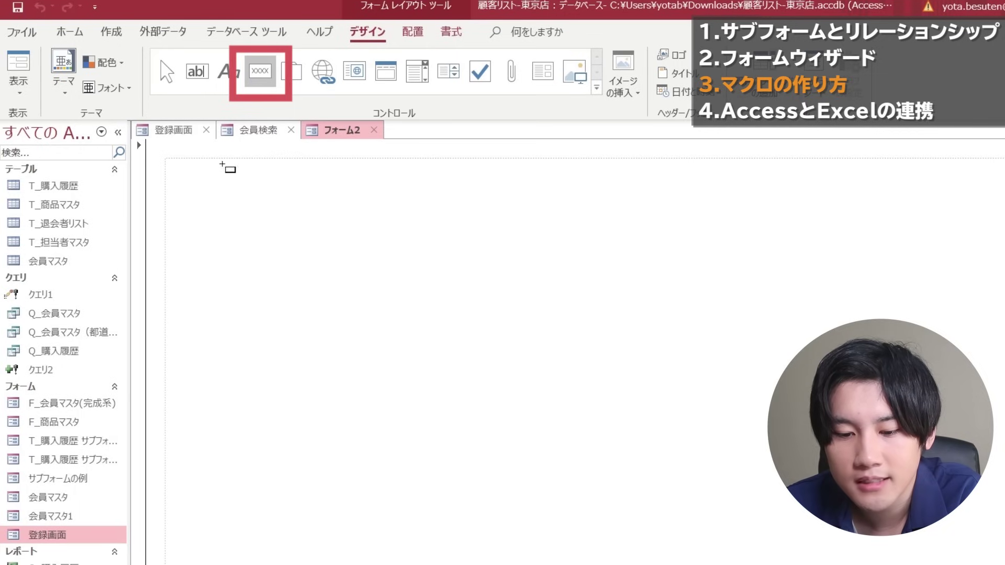
{"action": "left_click_drag", "start_coordinate": [207, 182], "coordinate": [325, 220]}
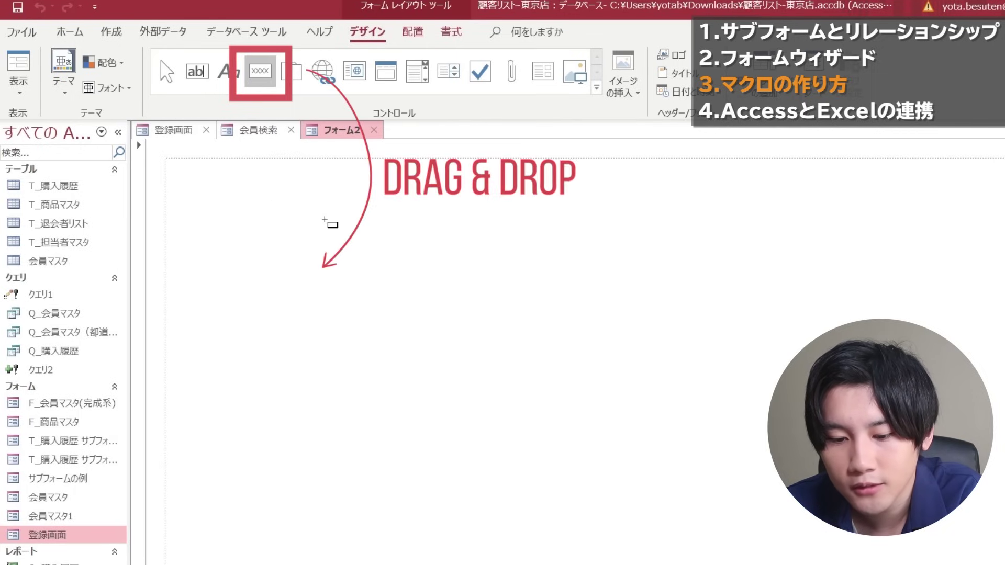
{"action": "left_click", "coordinate": [324, 220]}
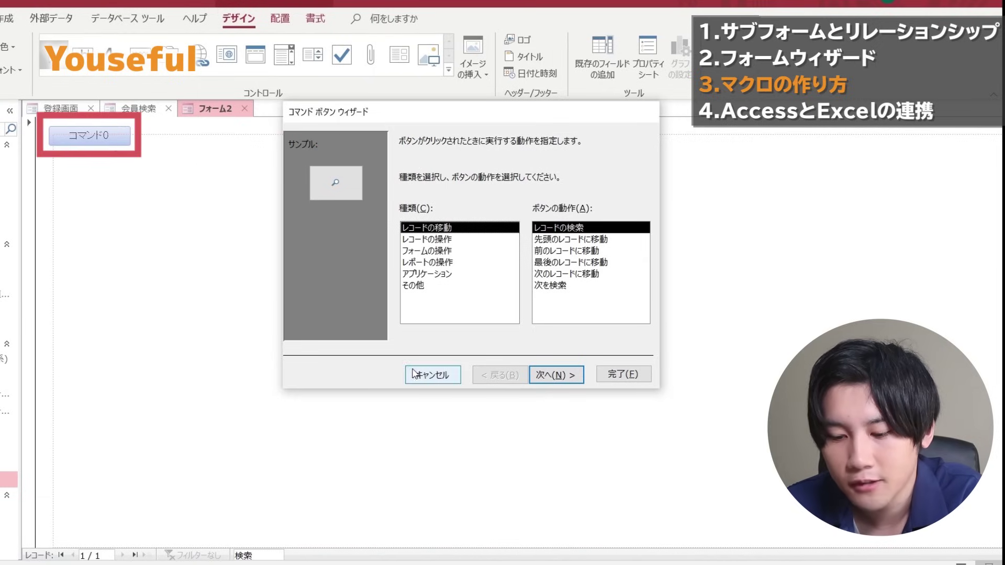
{"action": "left_click", "coordinate": [432, 375]}
{"action": "left_click_drag", "start_coordinate": [102, 144], "coordinate": [164, 178]}
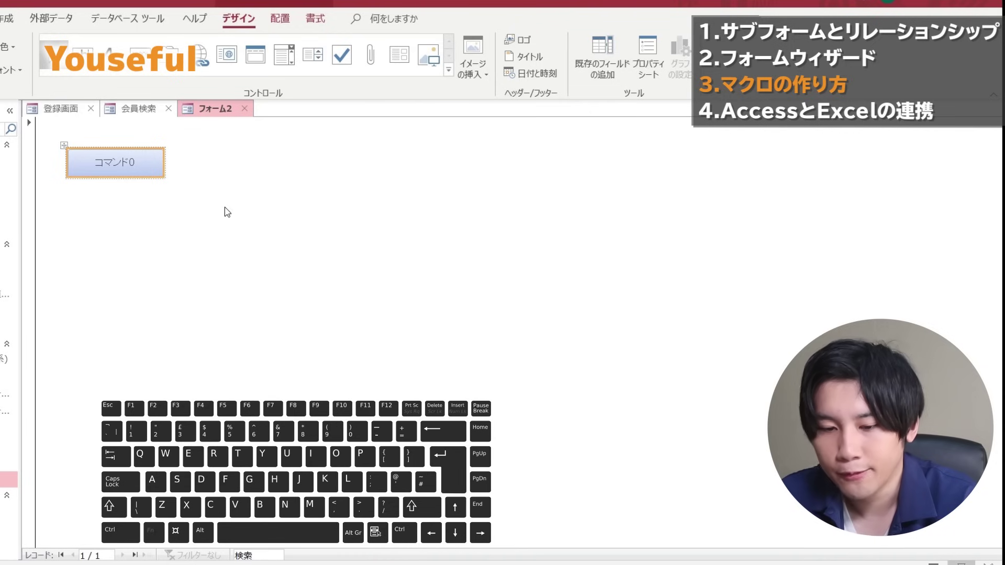
{"action": "key", "text": "F4"}
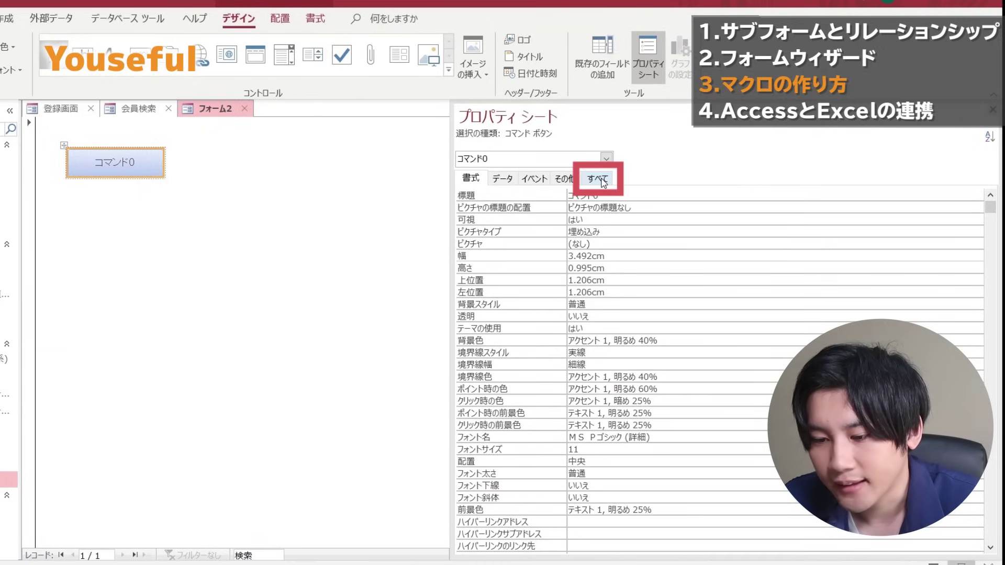
Step: Set the button's Name to 新規会員登録 on the Property Sheet's All tab
{"action": "left_click", "coordinate": [602, 180]}
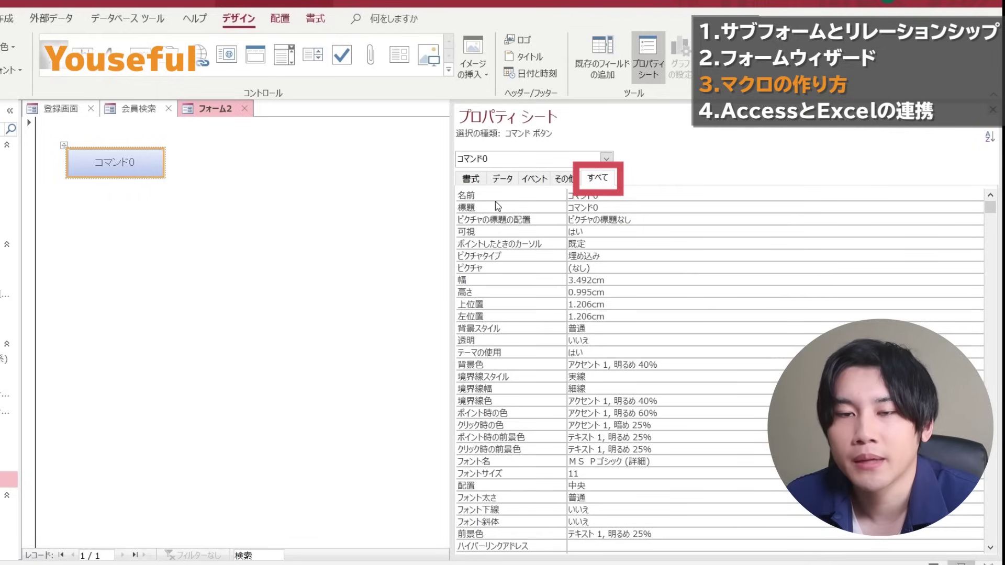
{"action": "double_click", "coordinate": [607, 195]}
{"action": "type", "text": "しんk"}
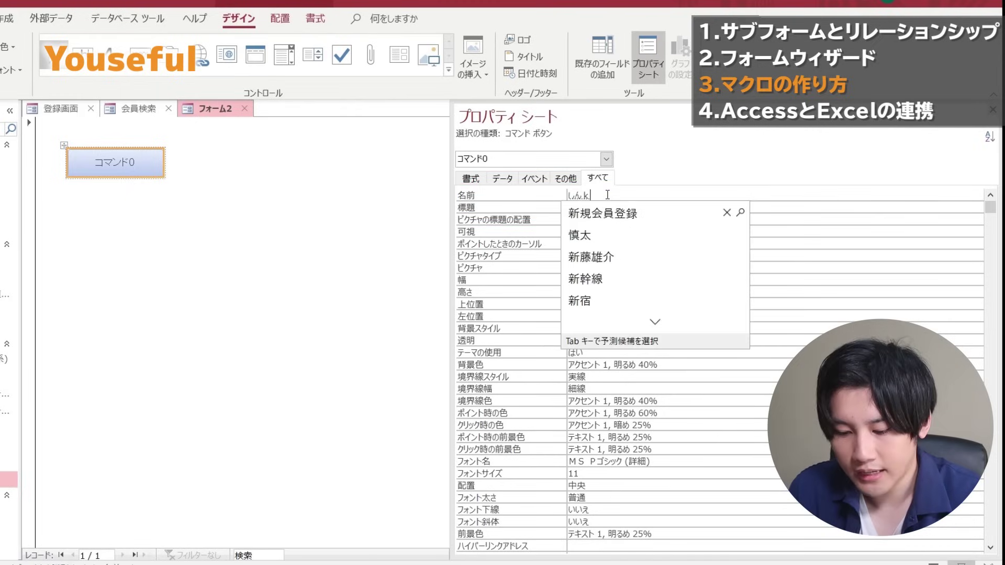
{"action": "key", "text": "Tab"}
{"action": "key", "text": "Return"}
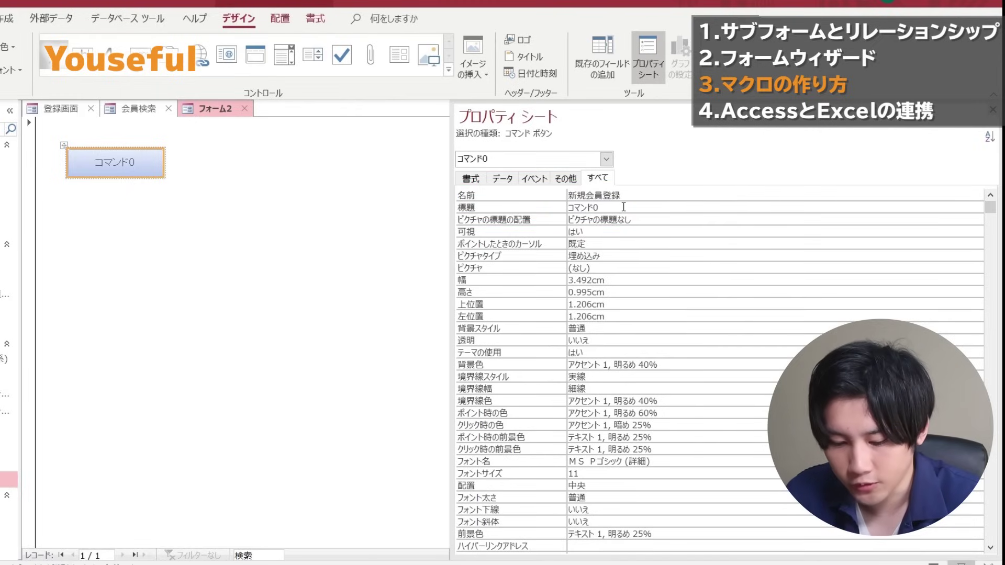
Step: Copy 新規会員登録 into the Caption property so the button displays it
{"action": "double_click", "coordinate": [628, 196]}
{"action": "key", "text": "ctrl+c"}
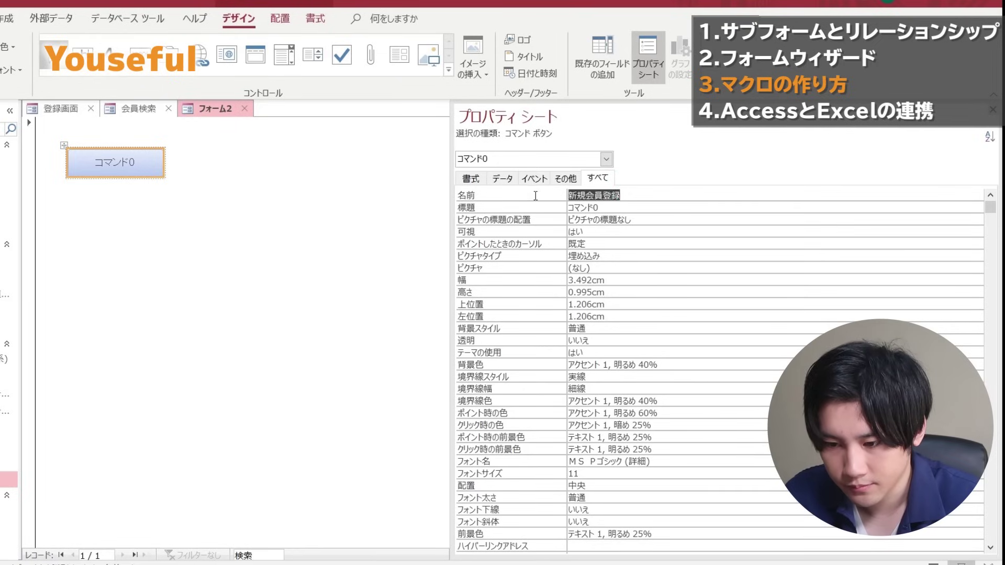
{"action": "left_click", "coordinate": [533, 208]}
{"action": "key", "text": "ctrl+v"}
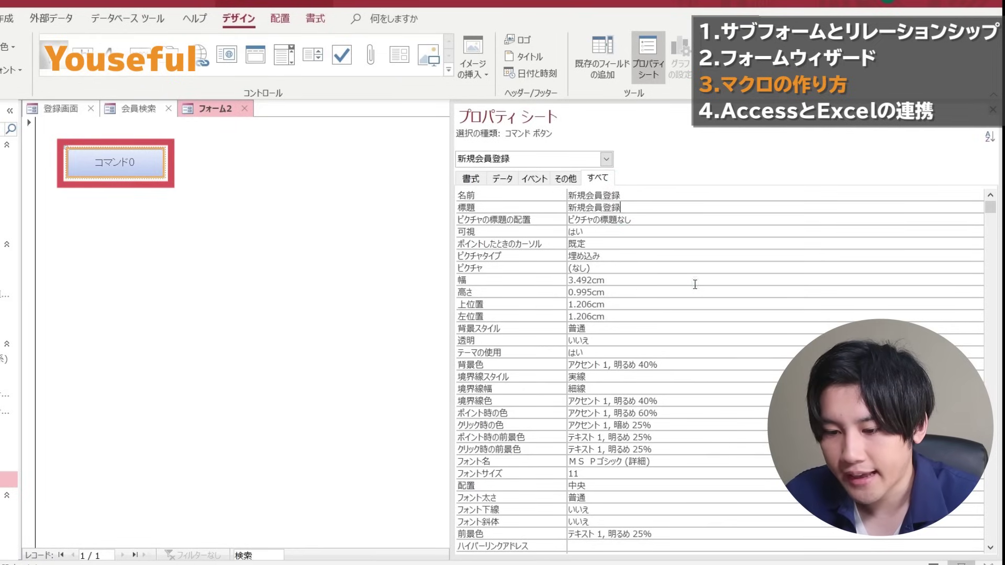
{"action": "key", "text": "Return"}
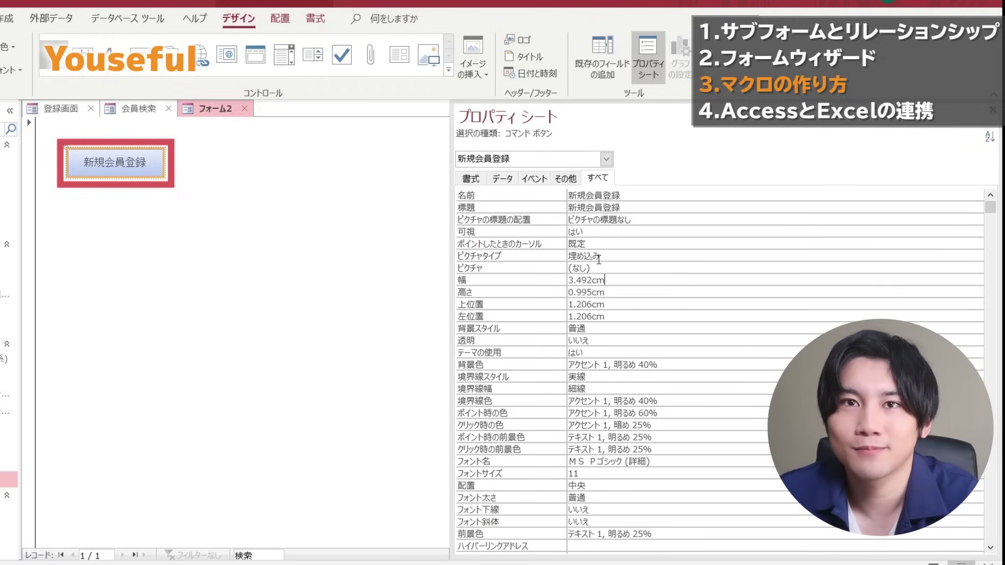
{"action": "double_click", "coordinate": [586, 280]}
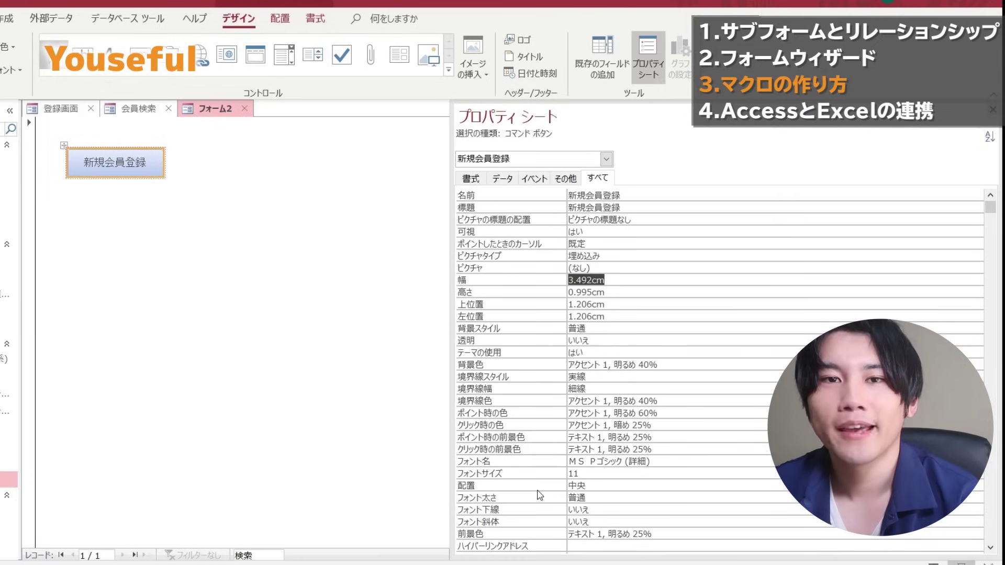
Step: Create an embedded Macro Builder macro for the button's On Click event
{"action": "left_click", "coordinate": [537, 181]}
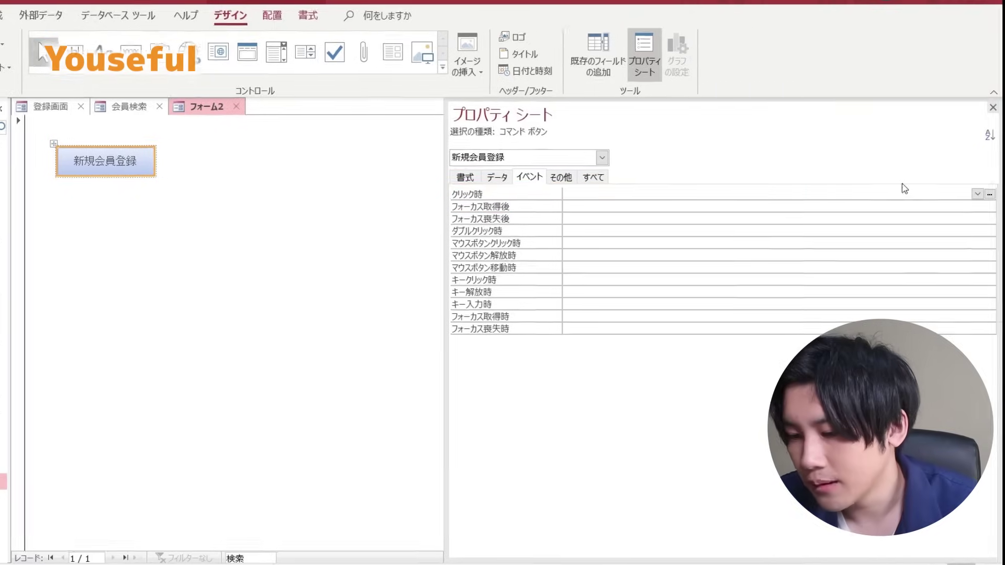
{"action": "left_click", "coordinate": [989, 178]}
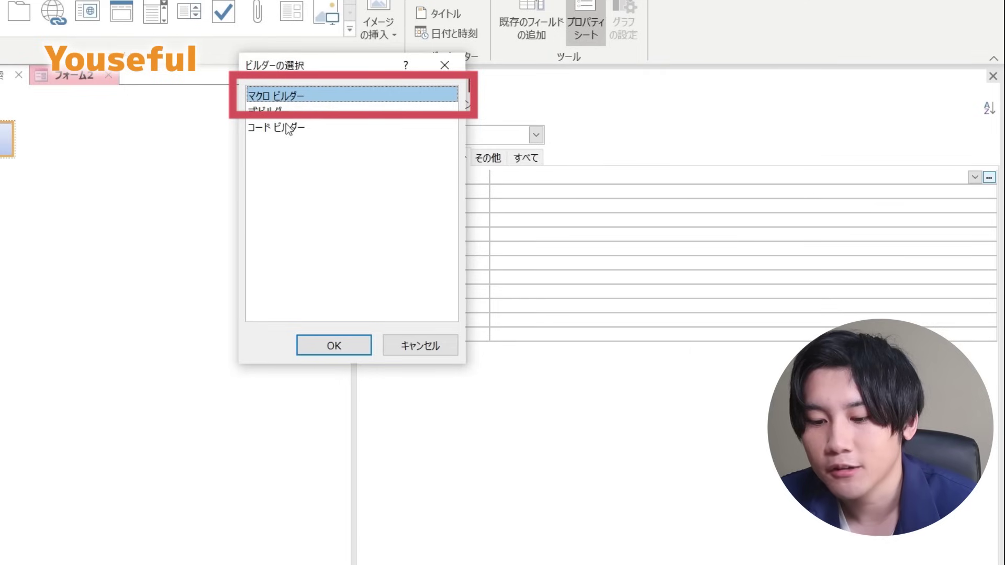
{"action": "left_click", "coordinate": [333, 346]}
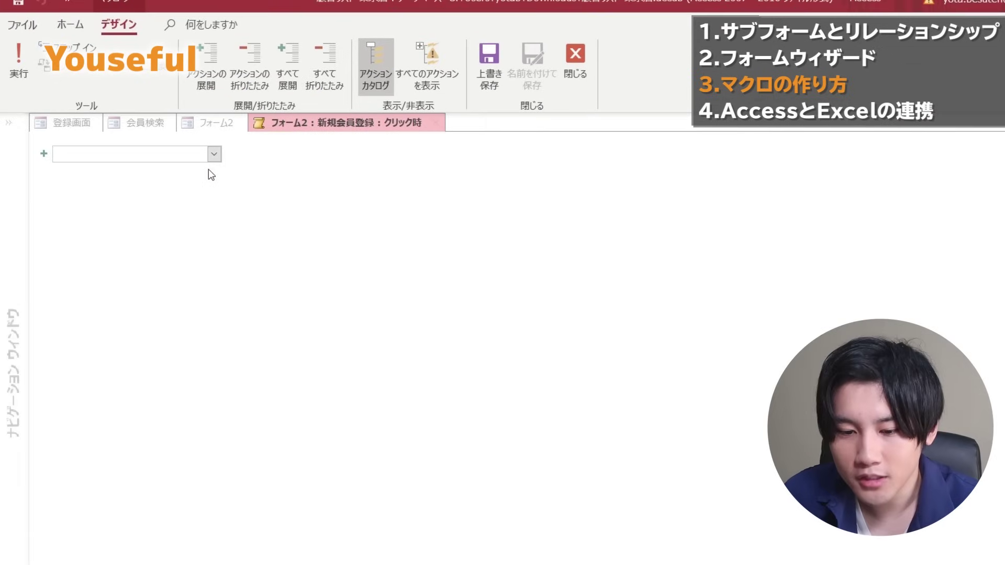
Step: Add a フォームを開く action to the macro with Form Name 会員マスタ
{"action": "left_click", "coordinate": [205, 153]}
{"action": "scroll", "coordinate": [104, 367], "scroll_direction": "down", "scroll_amount": 2}
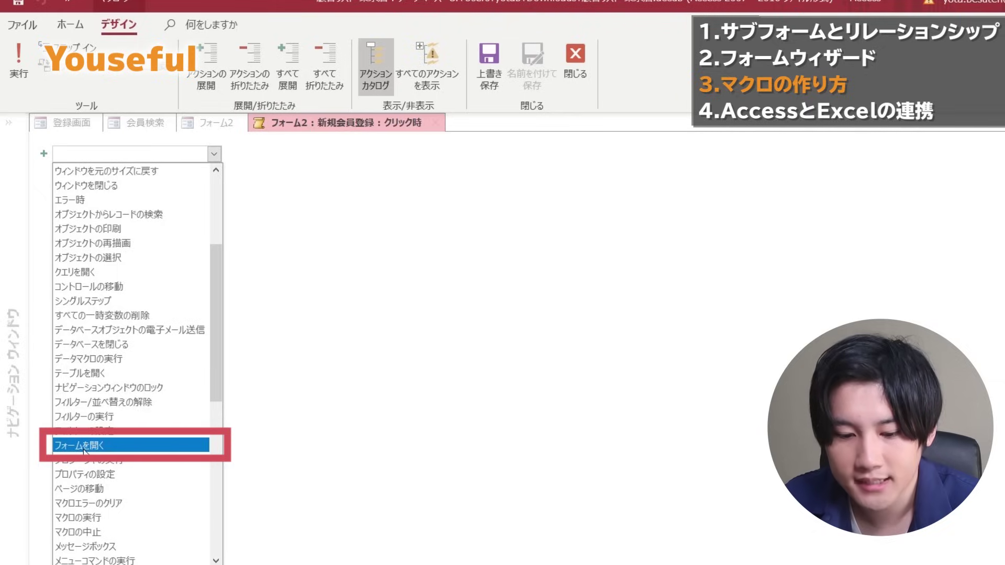
{"action": "left_click", "coordinate": [83, 446]}
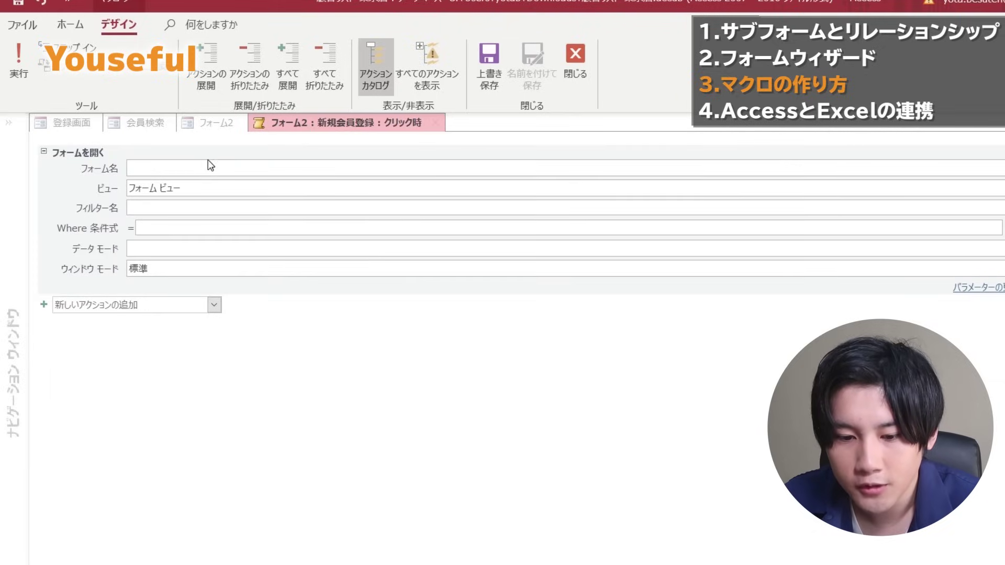
{"action": "left_click", "coordinate": [183, 166]}
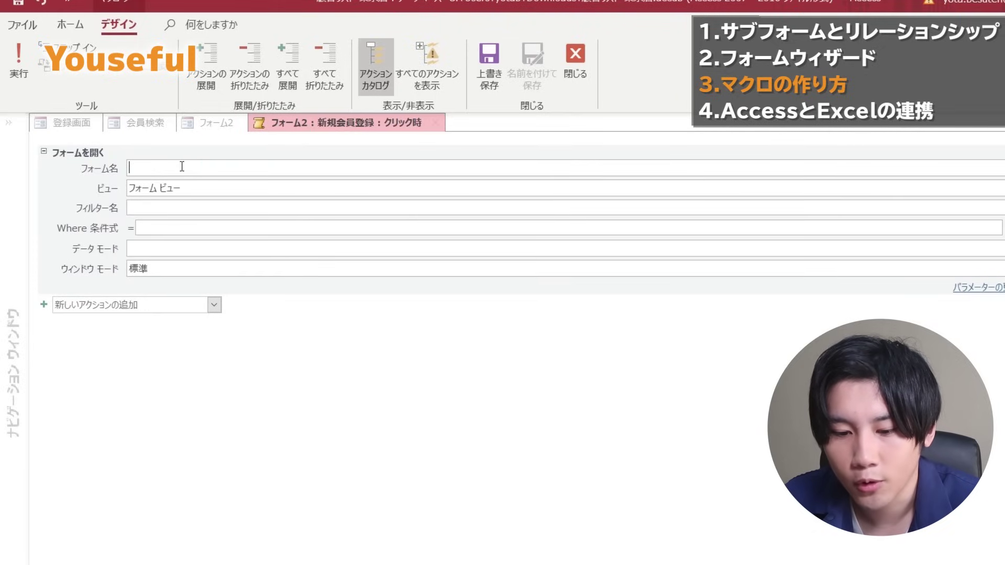
{"action": "left_click", "coordinate": [996, 178]}
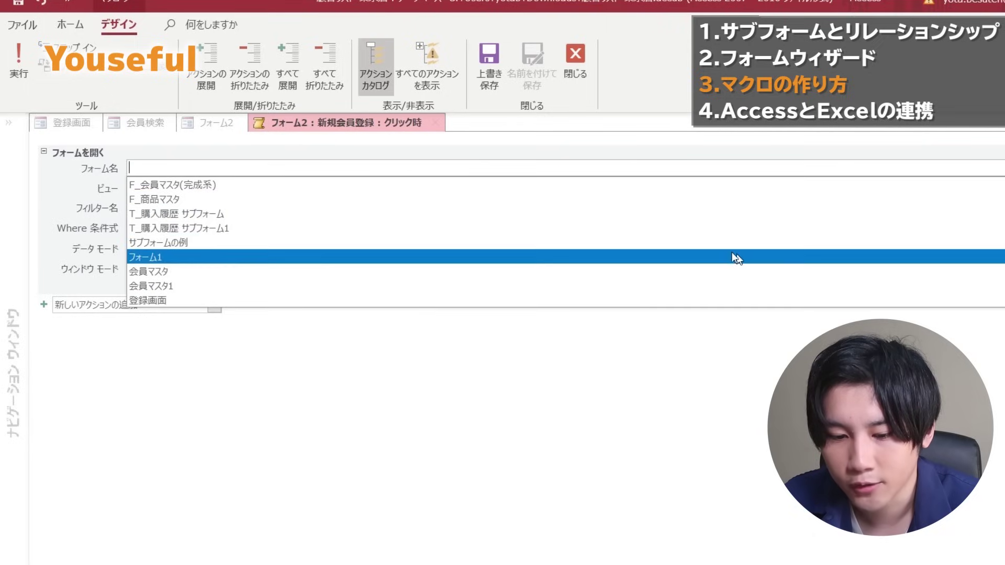
{"action": "left_click", "coordinate": [453, 270]}
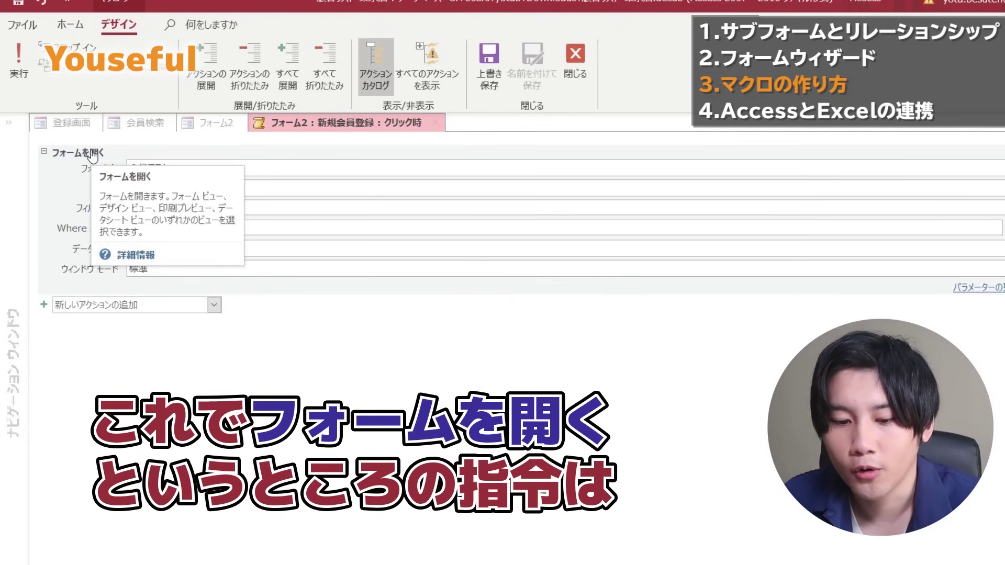
{"action": "mouse_move", "coordinate": [78, 152]}
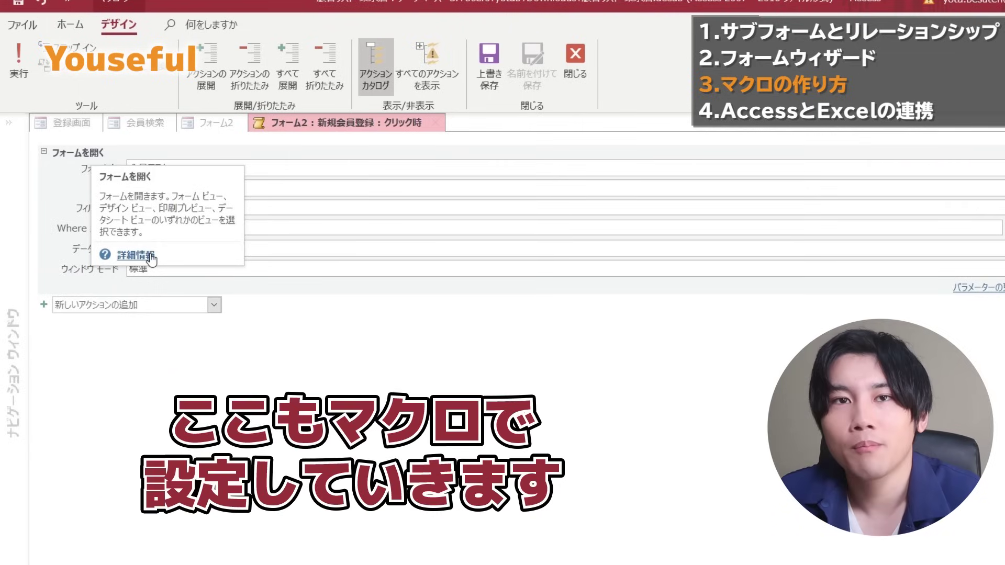
Step: Add a レコードの移動 action with object type フォーム and object name 会員マスタ
{"action": "left_click", "coordinate": [215, 305]}
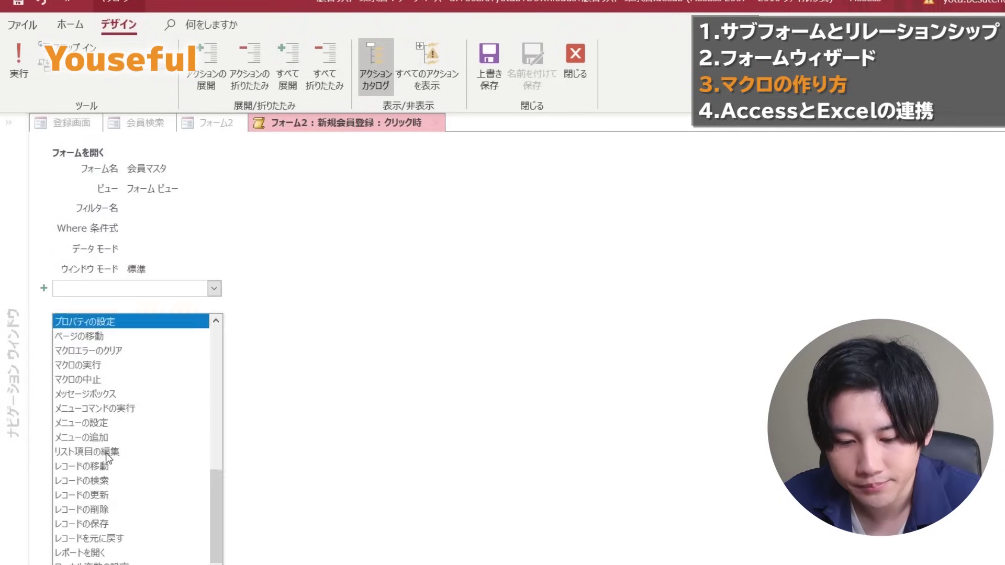
{"action": "left_click", "coordinate": [96, 466]}
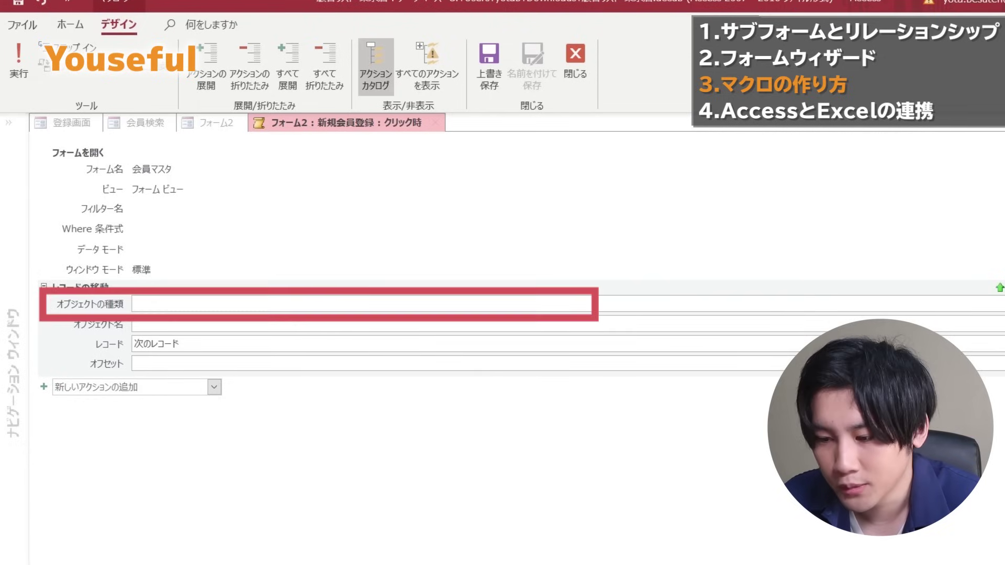
{"action": "key", "text": "alt+Down"}
{"action": "key", "text": "Down"}
{"action": "key", "text": "Down"}
{"action": "key", "text": "Down"}
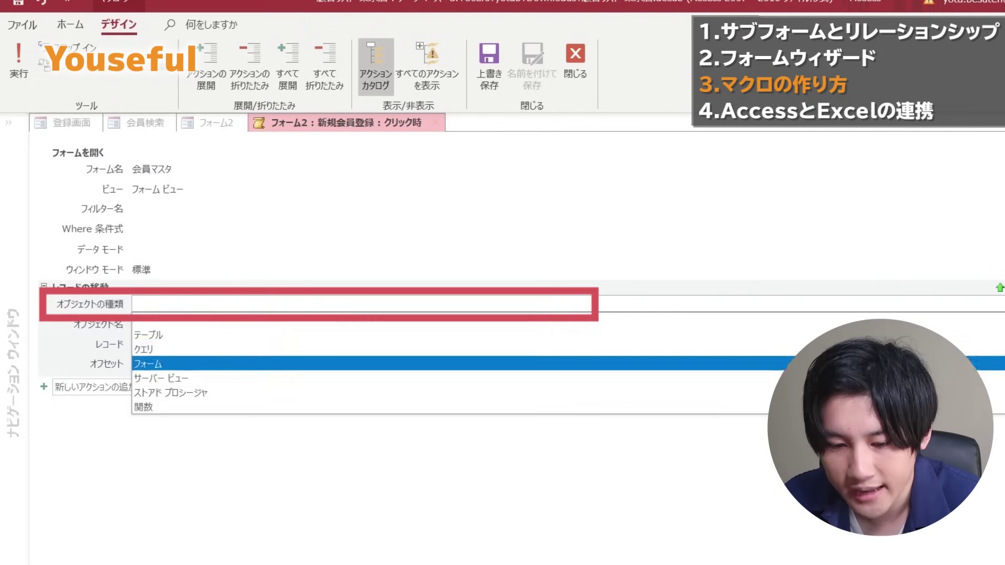
{"action": "key", "text": "Return"}
{"action": "key", "text": "alt+Down"}
{"action": "key", "text": "Down"}
{"action": "key", "text": "Down"}
{"action": "key", "text": "Down"}
{"action": "key", "text": "Down"}
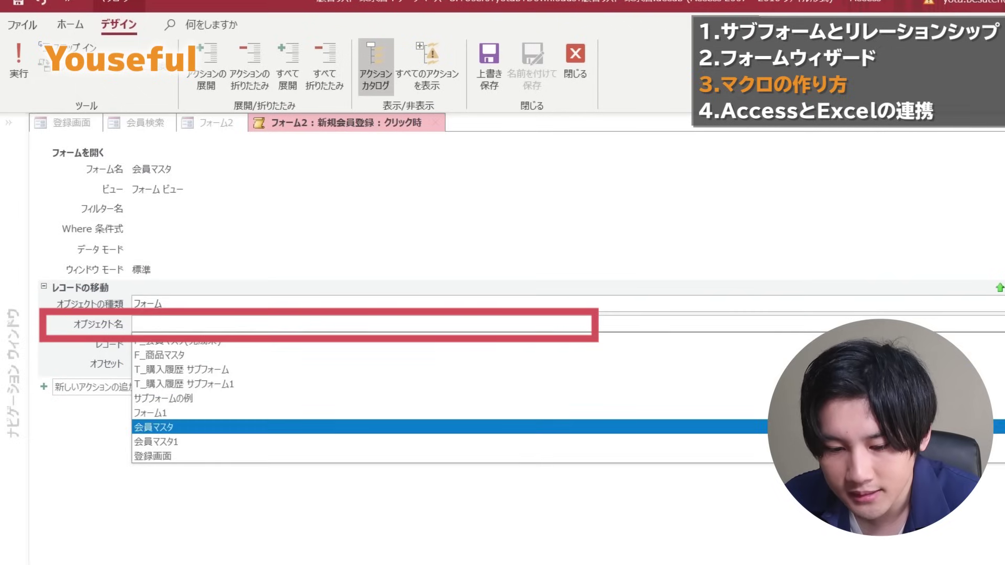
{"action": "key", "text": "Return"}
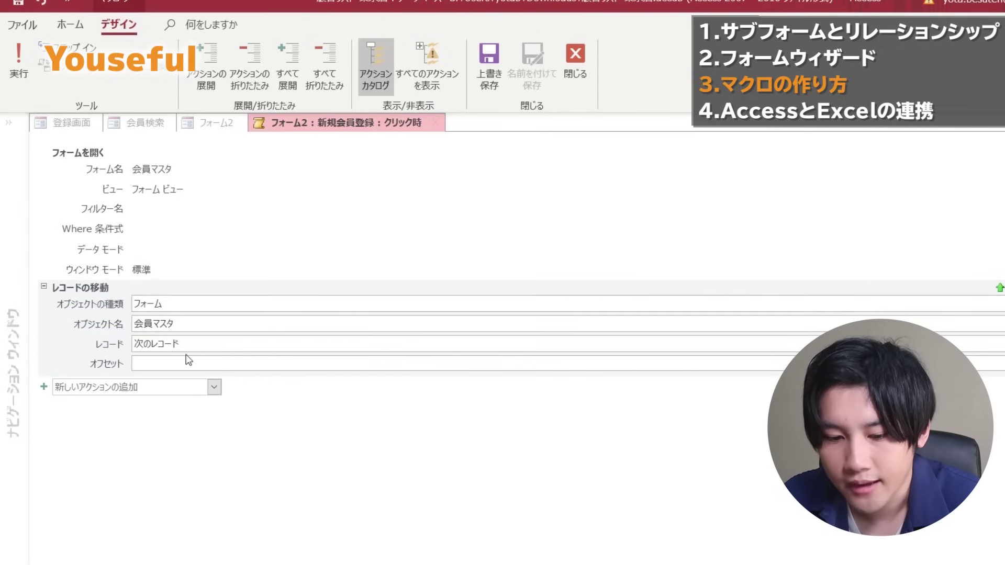
{"action": "mouse_move", "coordinate": [184, 344]}
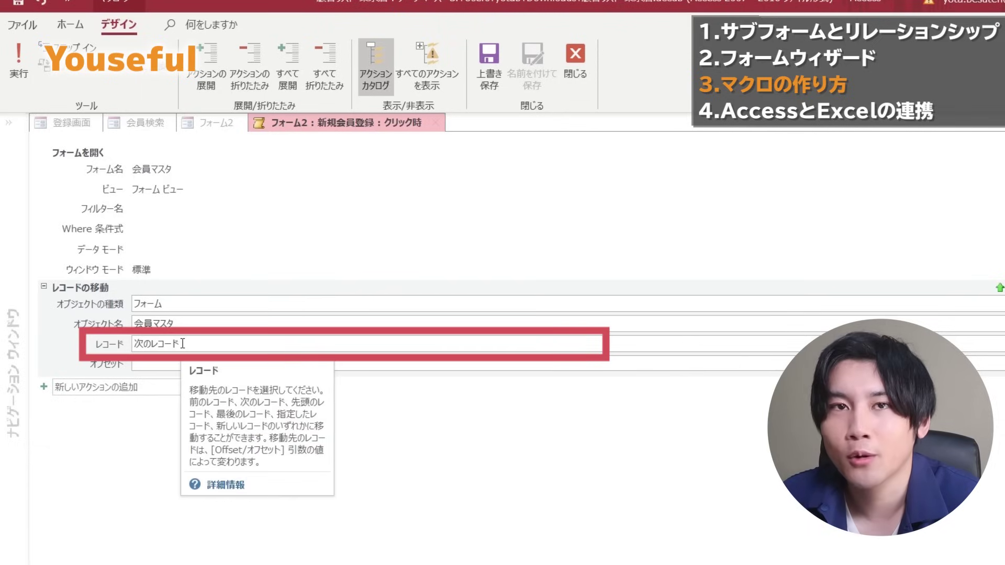
Step: Set the record to 新しいレコード and close the macro builder
{"action": "key", "text": "alt+Down"}
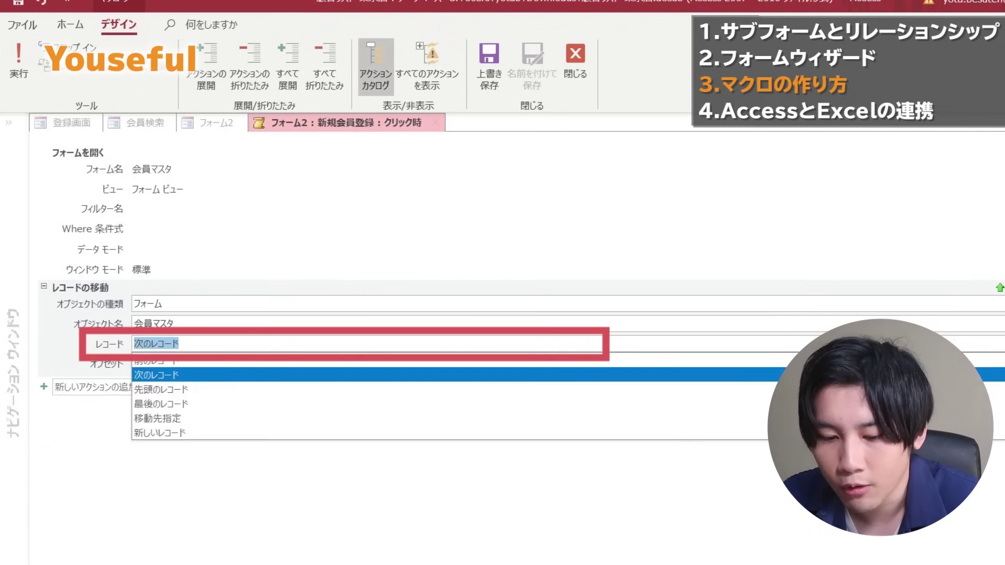
{"action": "left_click", "coordinate": [623, 432]}
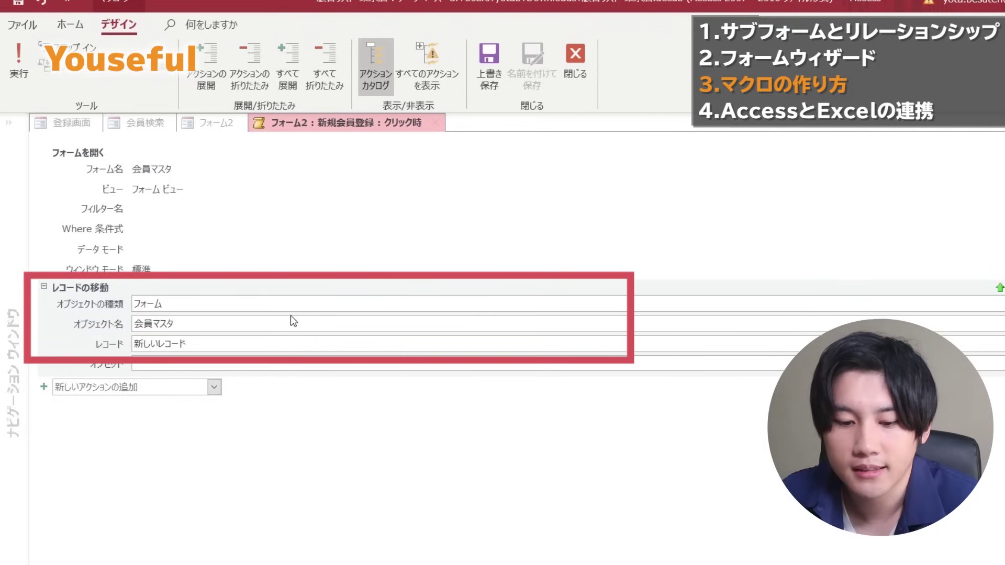
{"action": "left_click", "coordinate": [571, 62]}
Step: Save the macro, switch フォーム2 to form view, and test the 新規会員登録 button
{"action": "left_click", "coordinate": [529, 353]}
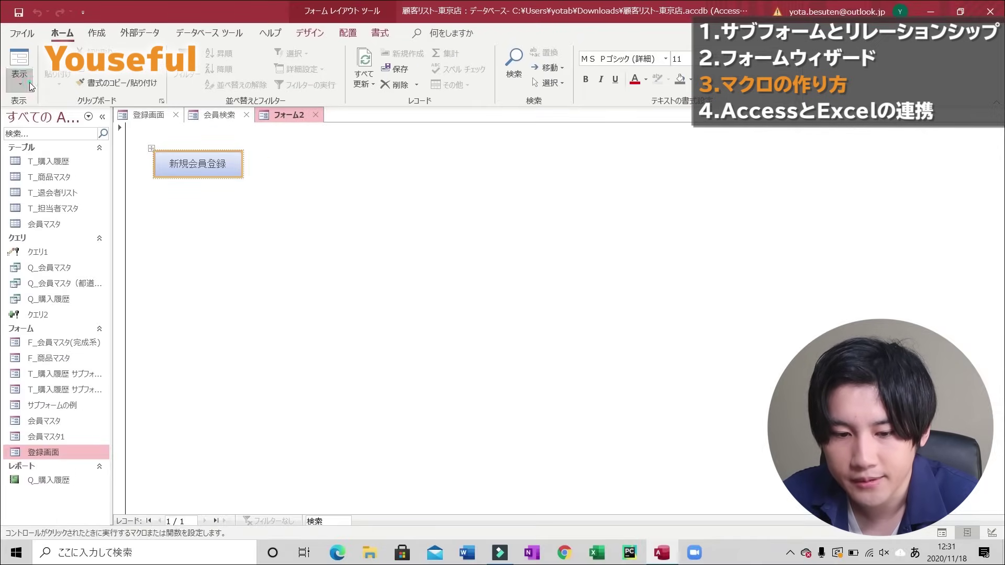
{"action": "left_click", "coordinate": [29, 83]}
{"action": "left_click", "coordinate": [33, 104]}
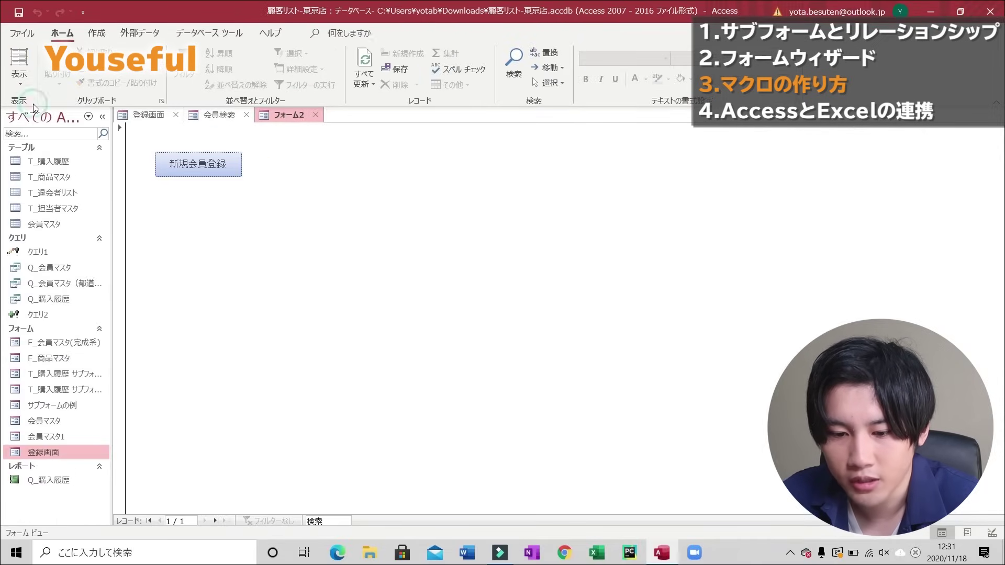
{"action": "left_click", "coordinate": [193, 167]}
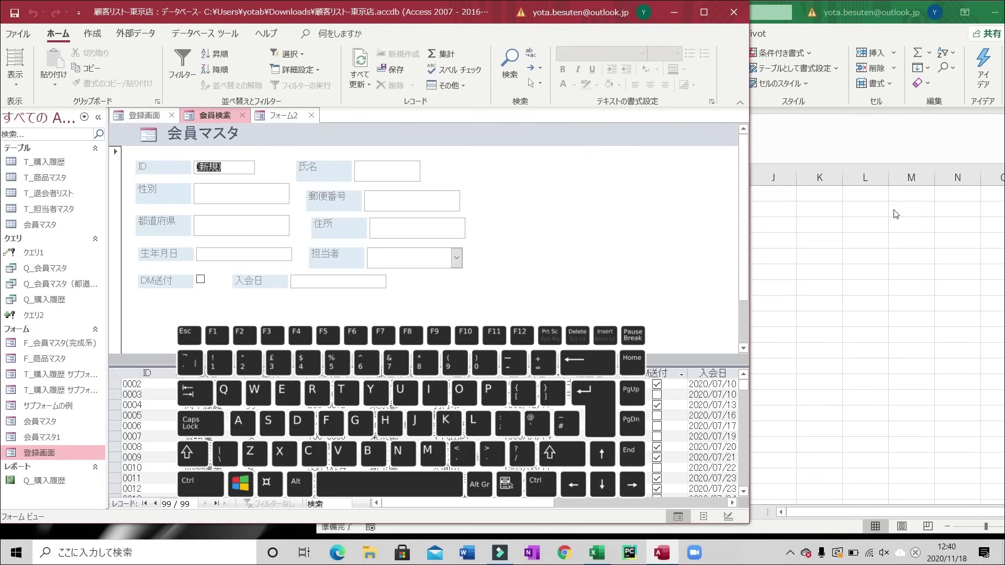
Step: Snap Access left and Excel right, then drag T_購入履歴 onto cell A1
{"action": "key", "text": "super+Left"}
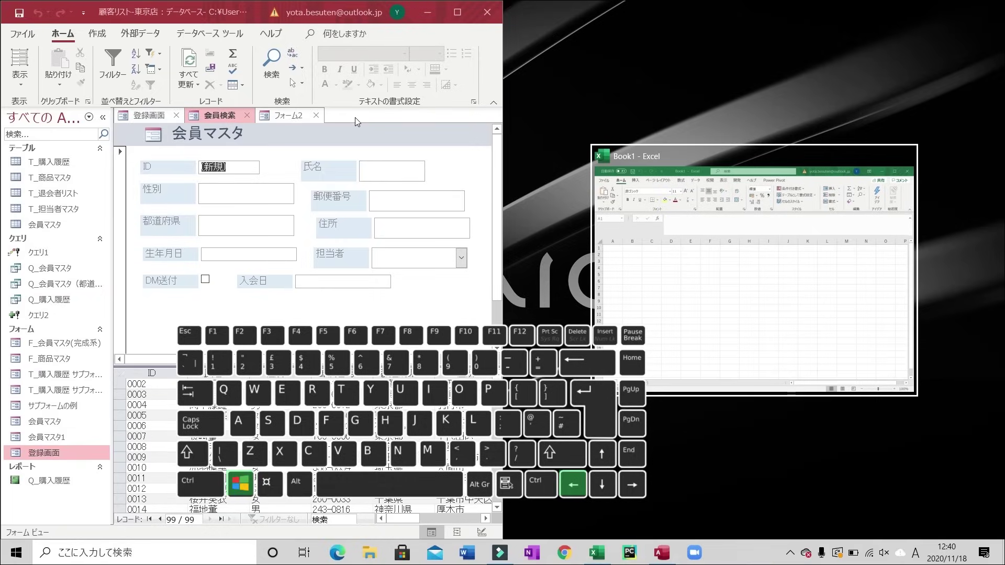
{"action": "left_click", "coordinate": [694, 225]}
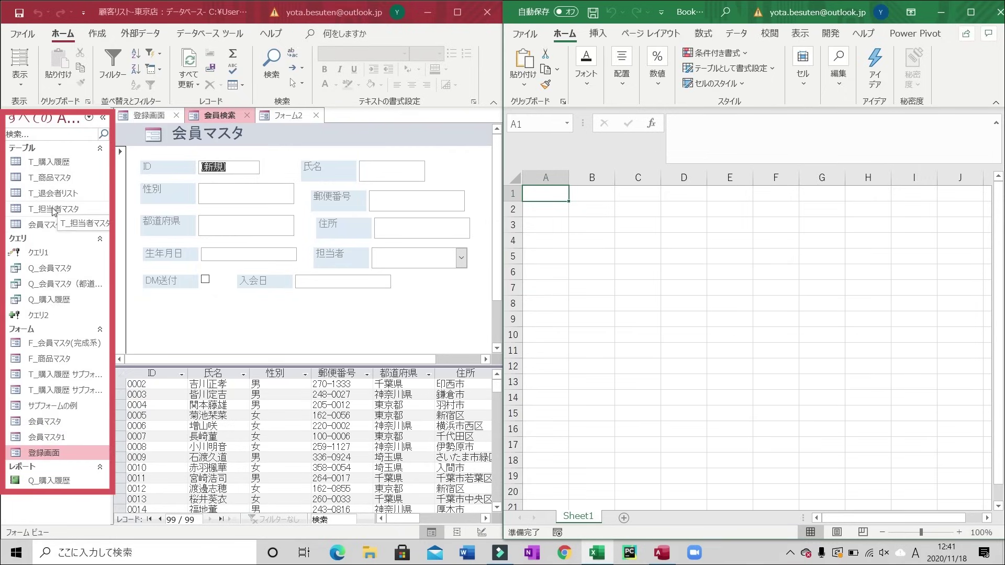
{"action": "left_click_drag", "start_coordinate": [47, 162], "coordinate": [226, 182]}
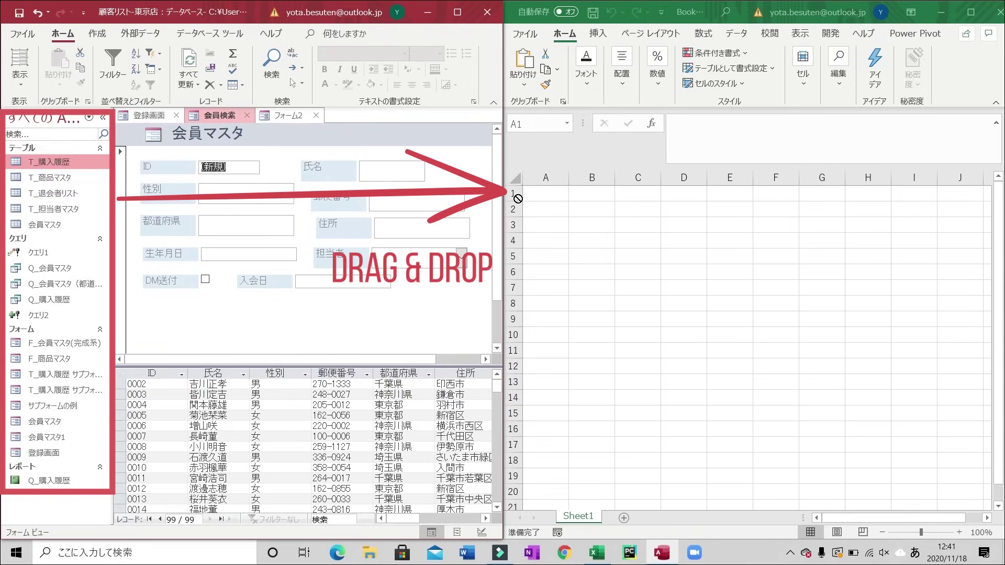
{"action": "left_click_drag", "start_coordinate": [518, 198], "coordinate": [558, 195]}
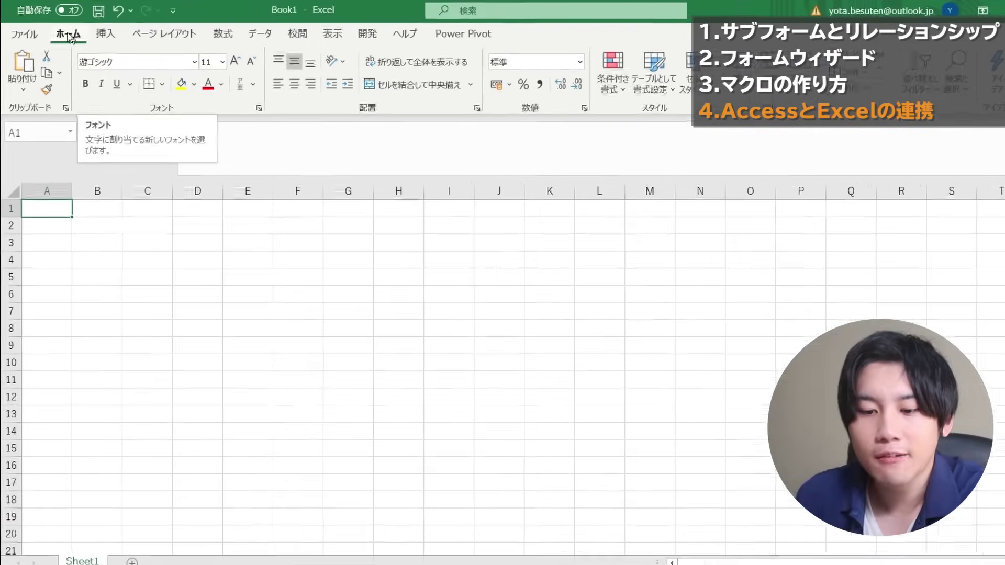
Step: Connect Excel to the 顧客リスト-東京店 Access database via データの取得 > データベースから
{"action": "left_click", "coordinate": [238, 33]}
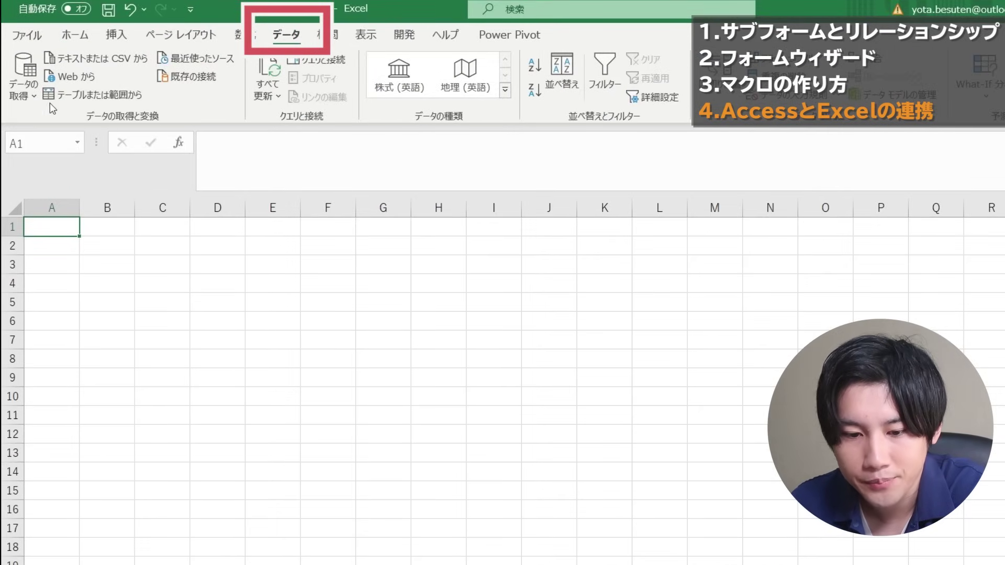
{"action": "left_click", "coordinate": [32, 97]}
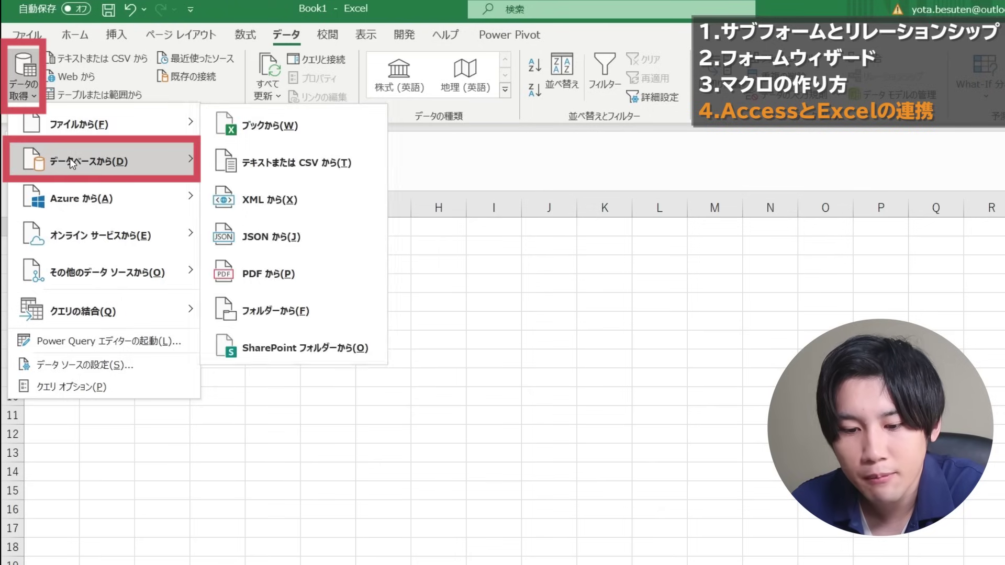
{"action": "mouse_move", "coordinate": [102, 162]}
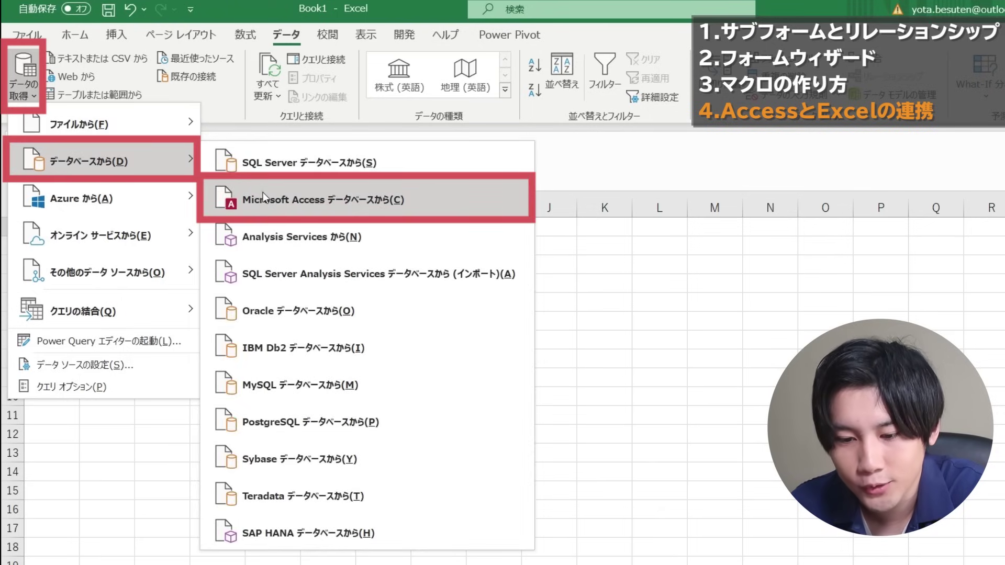
{"action": "left_click", "coordinate": [263, 194]}
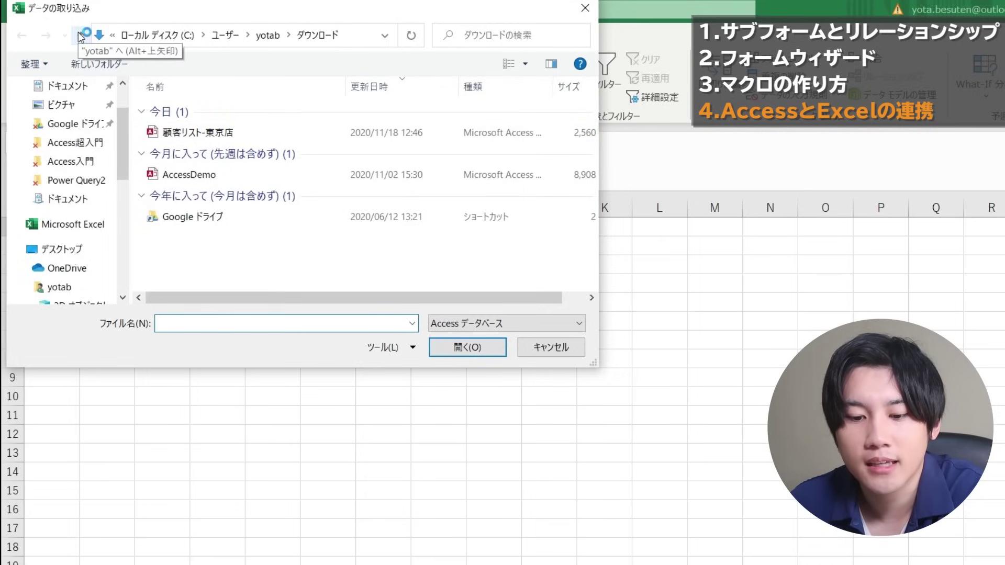
{"action": "left_click", "coordinate": [156, 131]}
{"action": "left_click", "coordinate": [436, 347]}
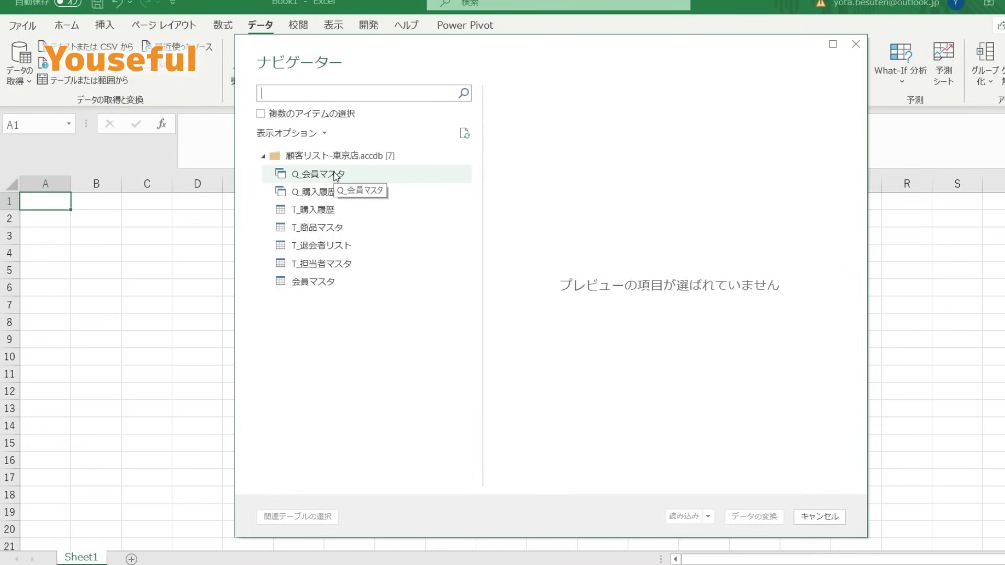
Step: Load 会員マスタ as a テーブル into the existing worksheet at $A$1
{"action": "left_click", "coordinate": [326, 281]}
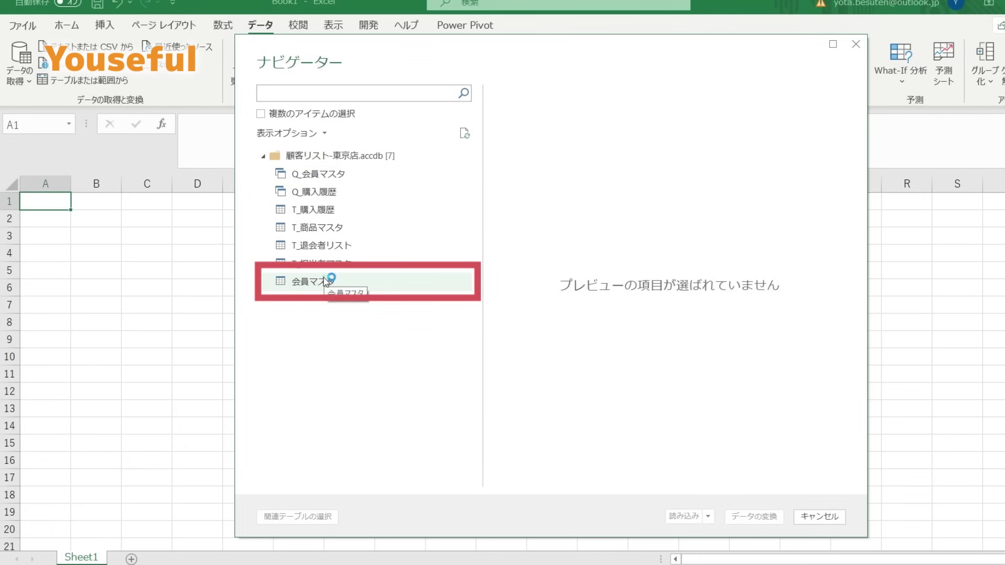
{"action": "left_click", "coordinate": [709, 518]}
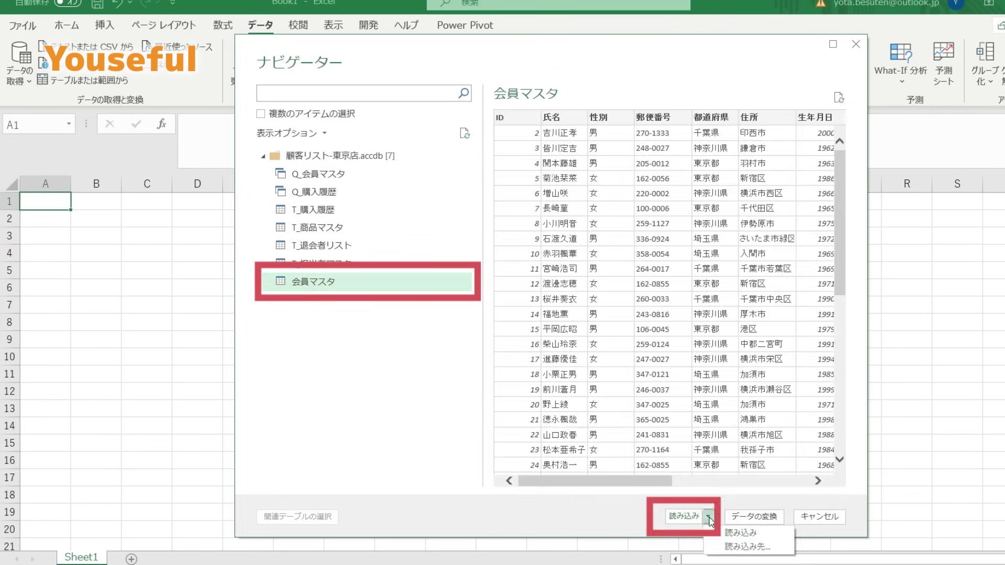
{"action": "left_click", "coordinate": [730, 547]}
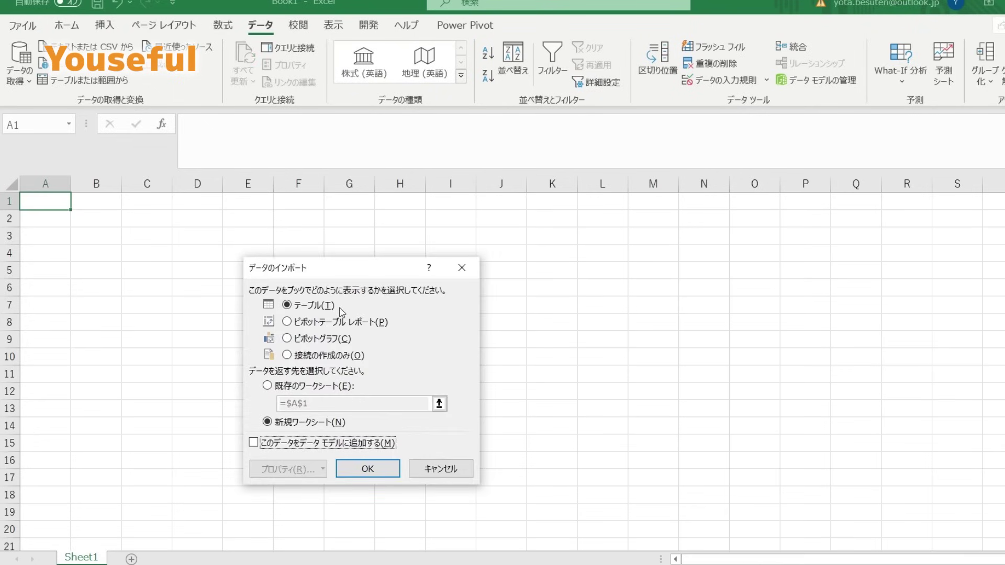
{"action": "left_click", "coordinate": [276, 387]}
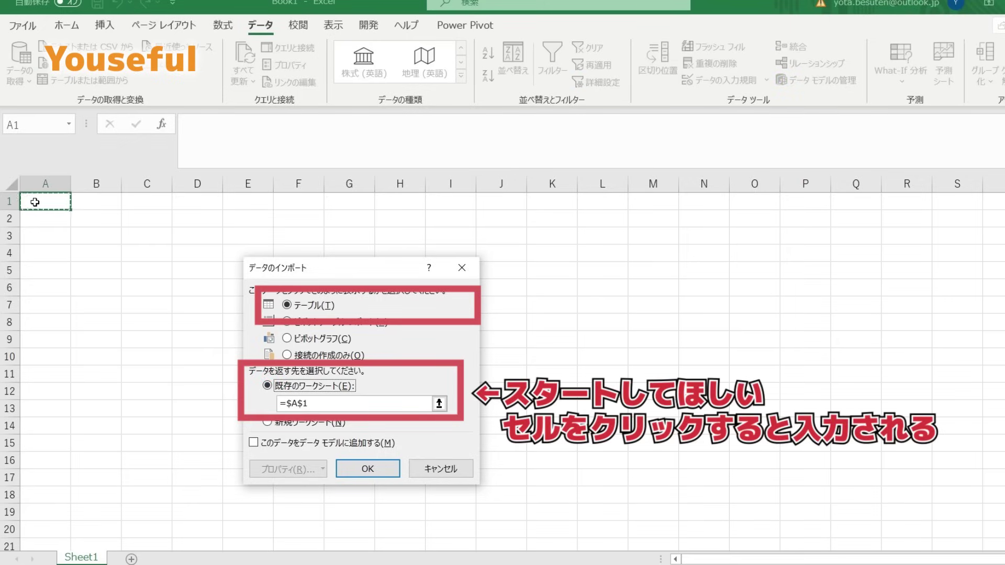
{"action": "left_click", "coordinate": [348, 466]}
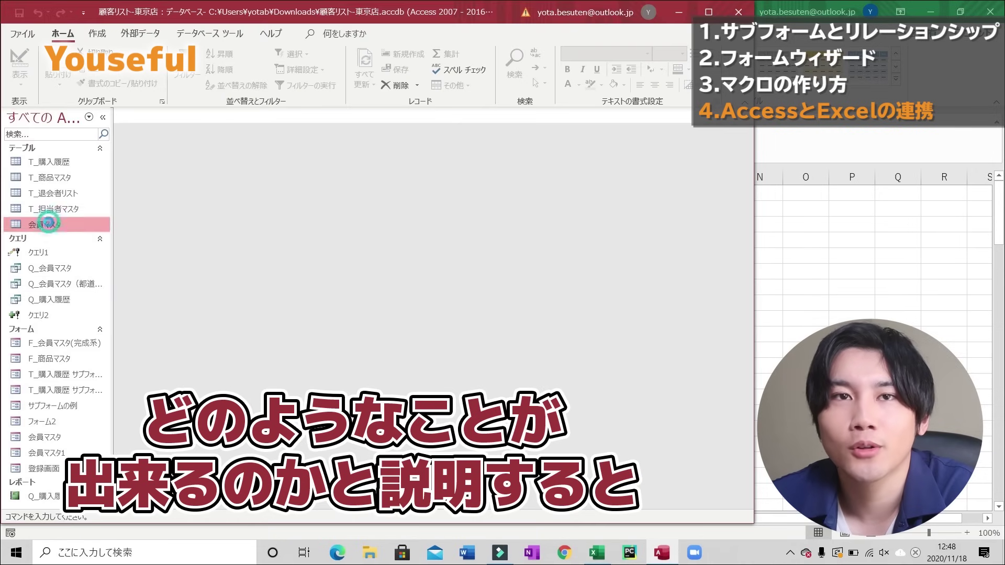
Step: Open 会員マスタ and enter member 0107 with a surname, 男, born 2000/11/01
{"action": "double_click", "coordinate": [48, 224]}
{"action": "scroll", "coordinate": [212, 284], "scroll_direction": "down", "scroll_amount": 15}
{"action": "left_click", "coordinate": [212, 284]}
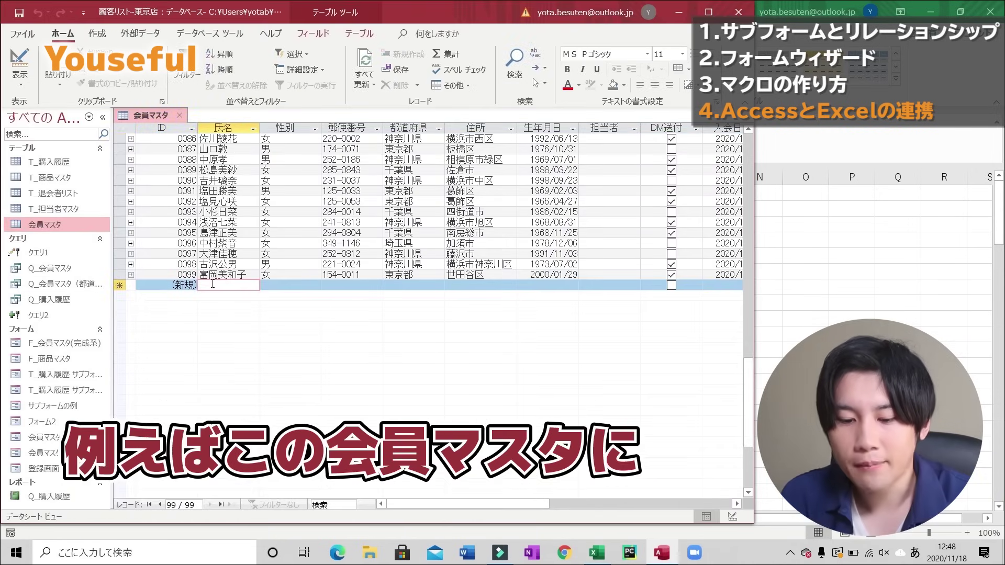
{"action": "type", "text": "山田"}
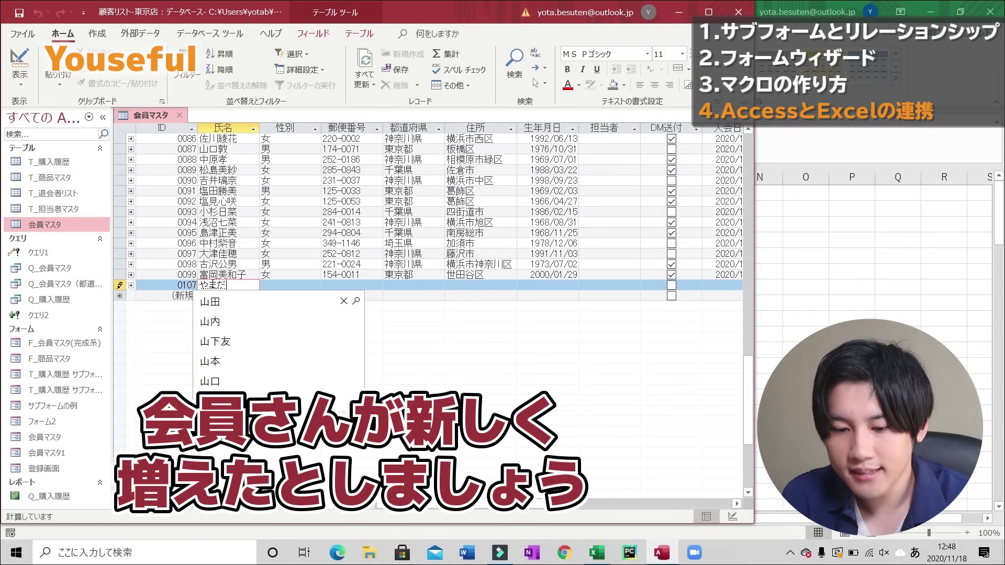
{"action": "key", "text": "Return"}
{"action": "type", "text": "男"}
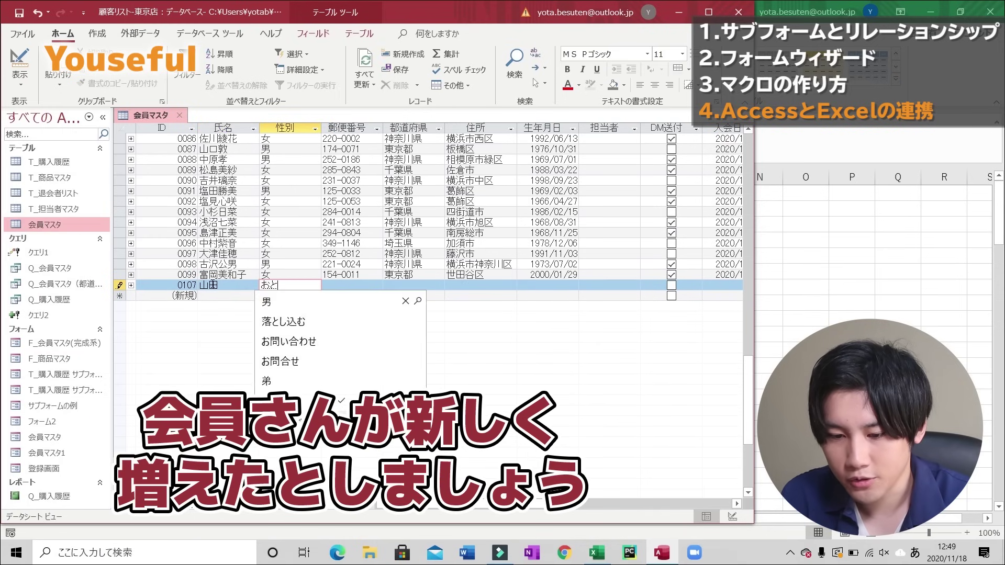
{"action": "key", "text": "Return"}
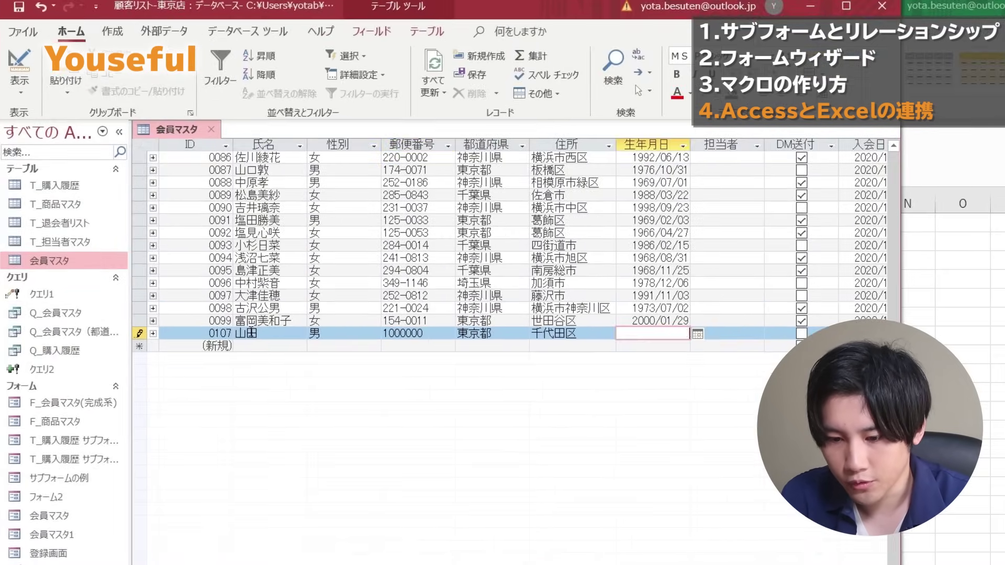
{"action": "type", "text": "2000/11/01"}
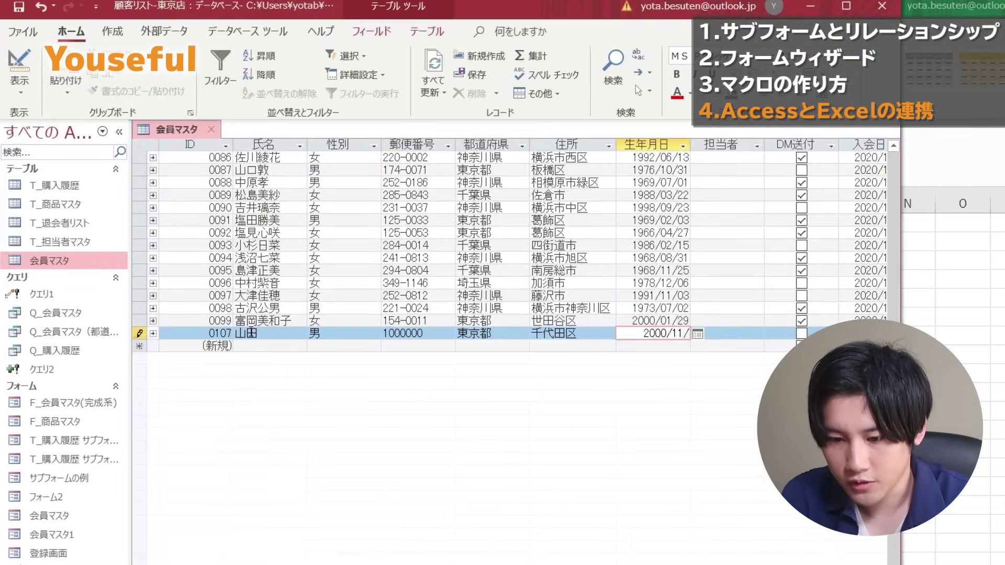
{"action": "key", "text": "Return"}
{"action": "key", "text": "Return"}
{"action": "key", "text": "Return"}
{"action": "key", "text": "Return"}
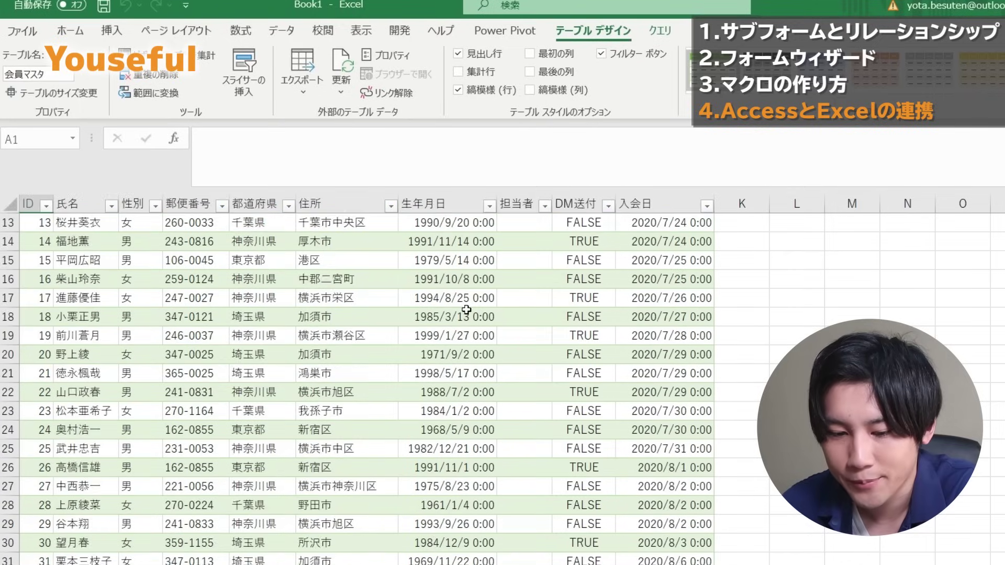
Step: Refresh Excel's 会員マスタ table with 更新 so member 107 appears in row 100
{"action": "scroll", "coordinate": [466, 310], "scroll_direction": "down", "scroll_amount": 20}
{"action": "scroll", "coordinate": [461, 324], "scroll_direction": "down", "scroll_amount": 4}
{"action": "scroll", "coordinate": [450, 340], "scroll_direction": "up", "scroll_amount": 4}
{"action": "scroll", "coordinate": [418, 288], "scroll_direction": "down", "scroll_amount": 1}
{"action": "right_click", "coordinate": [368, 269]}
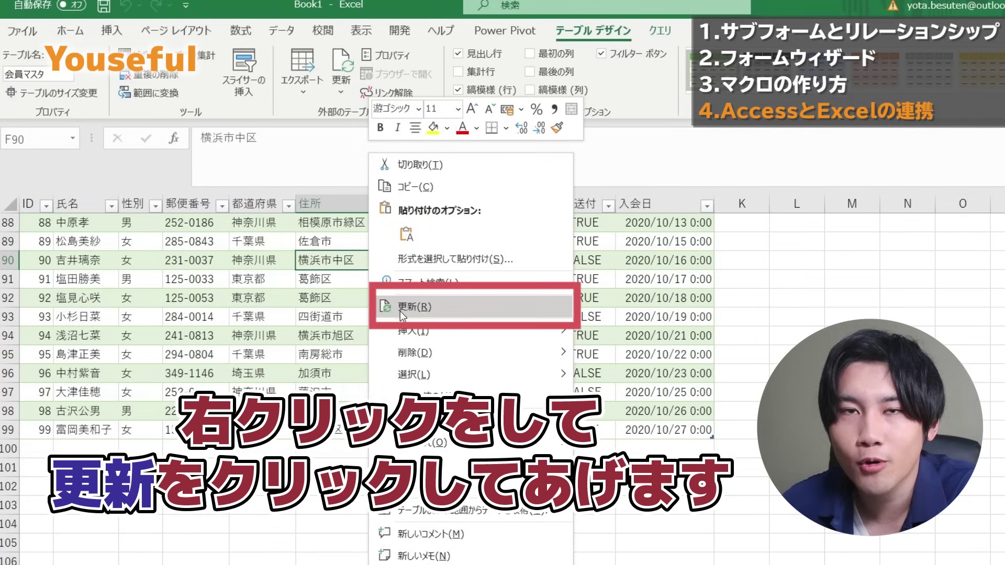
{"action": "left_click", "coordinate": [400, 311]}
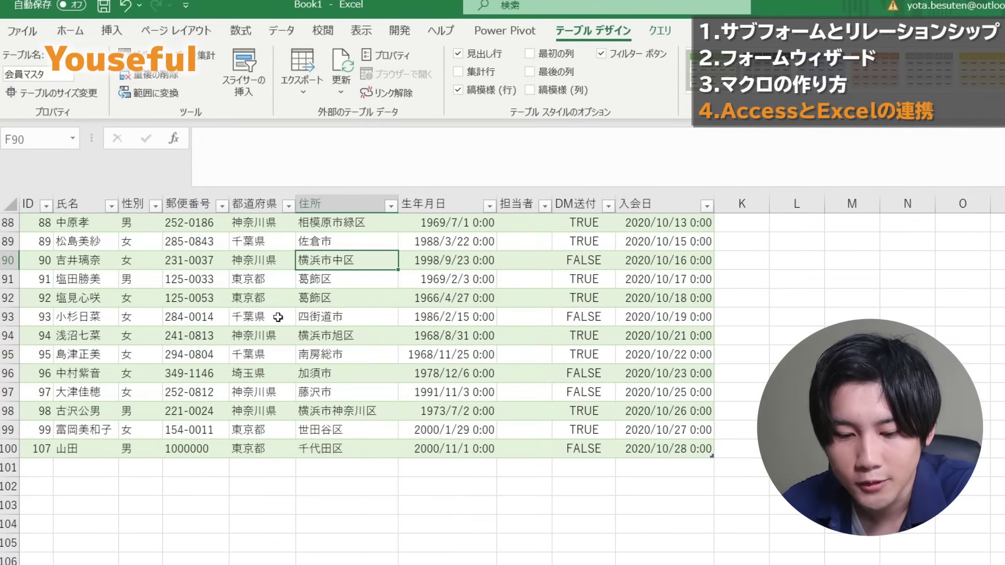